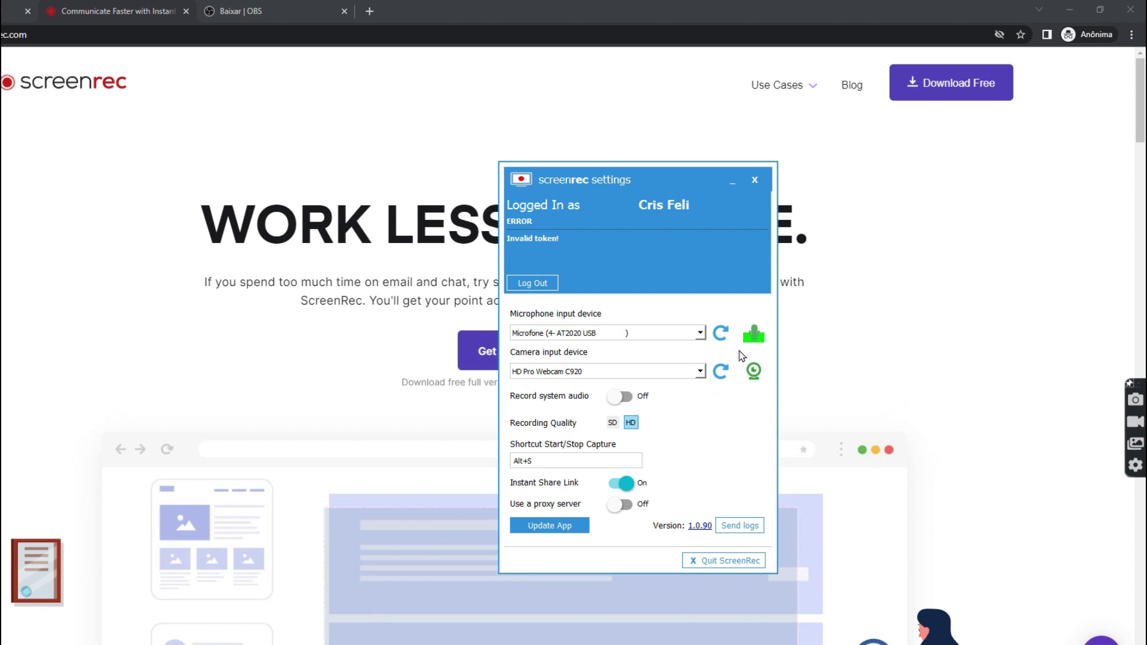
# - Compare the download pages of OBS Studio, ScreenRec and oCam across the open browser tabs, finishing on the oCam page
pyautogui.click(377, 223)
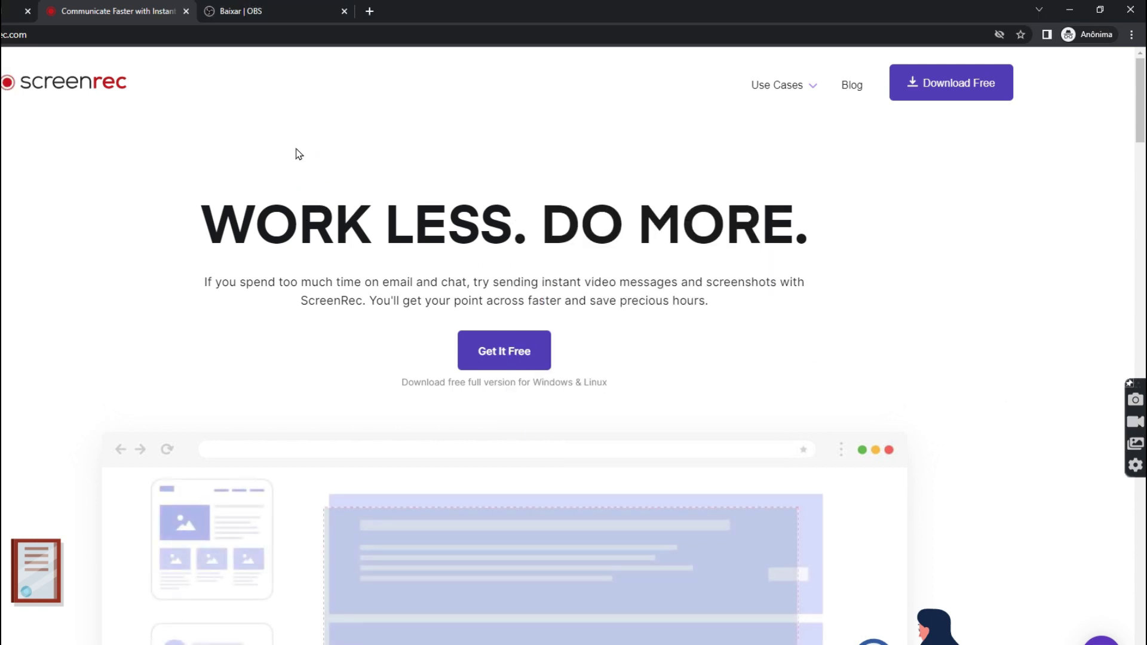
pyautogui.click(280, 5)
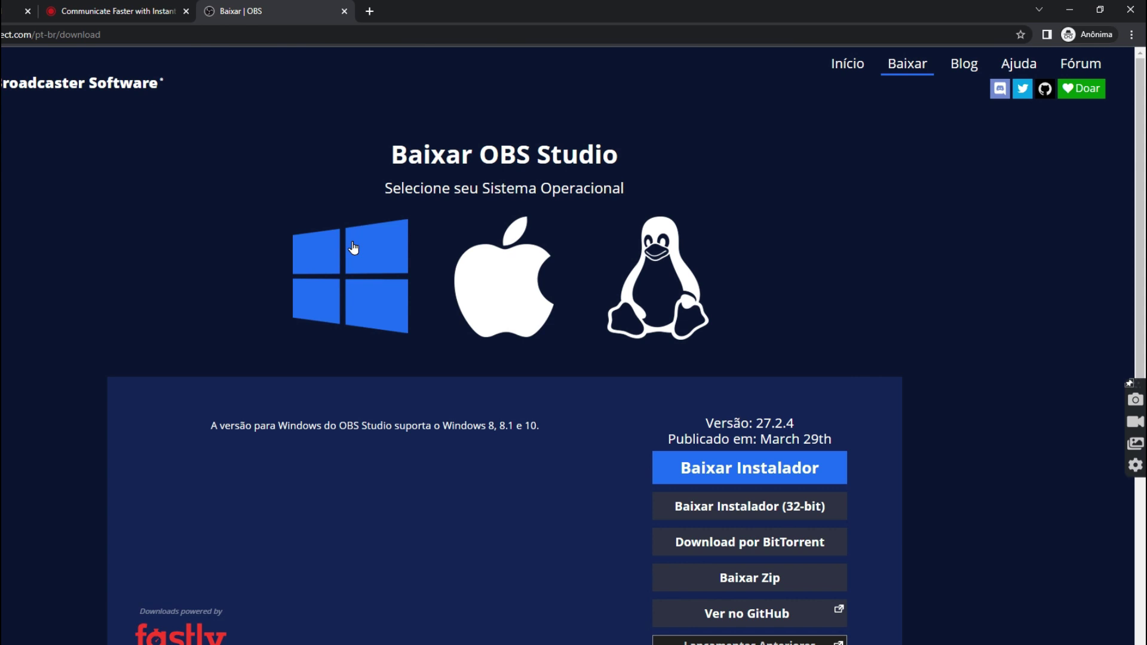
pyautogui.click(12, 11)
pyautogui.click(86, 8)
pyautogui.click(226, 8)
pyautogui.click(12, 11)
pyautogui.click(96, 11)
pyautogui.click(228, 10)
pyautogui.click(114, 11)
pyautogui.click(12, 11)
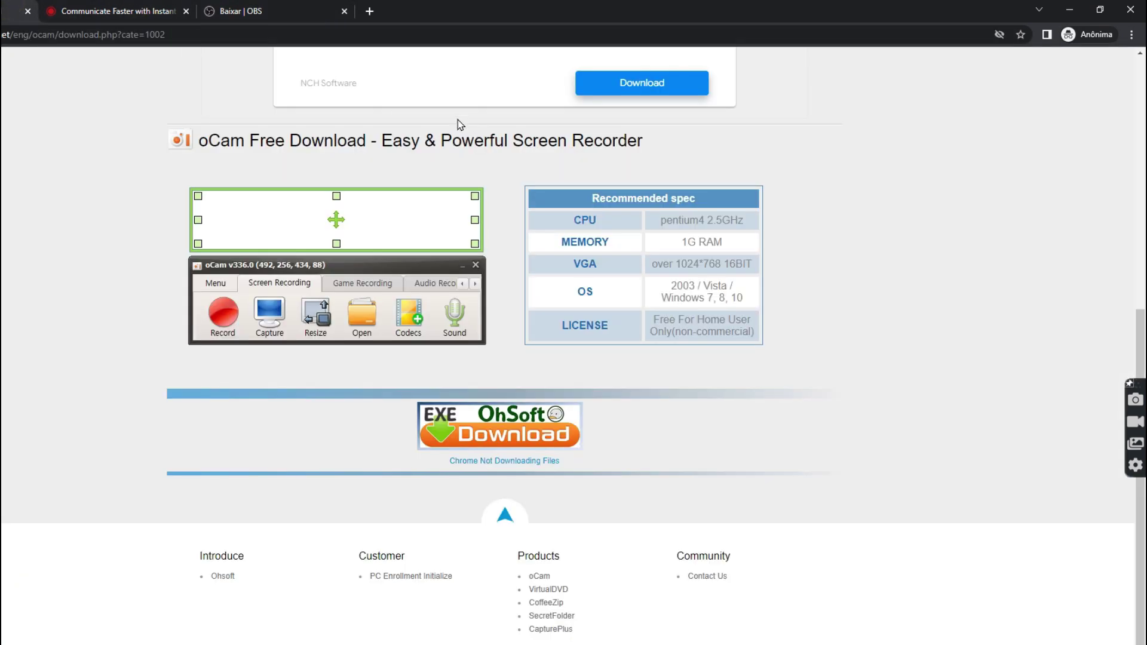
pyautogui.scroll(2, 440, 145)
pyautogui.scroll(2, 440, 145)
pyautogui.scroll(-1, 299, 299)
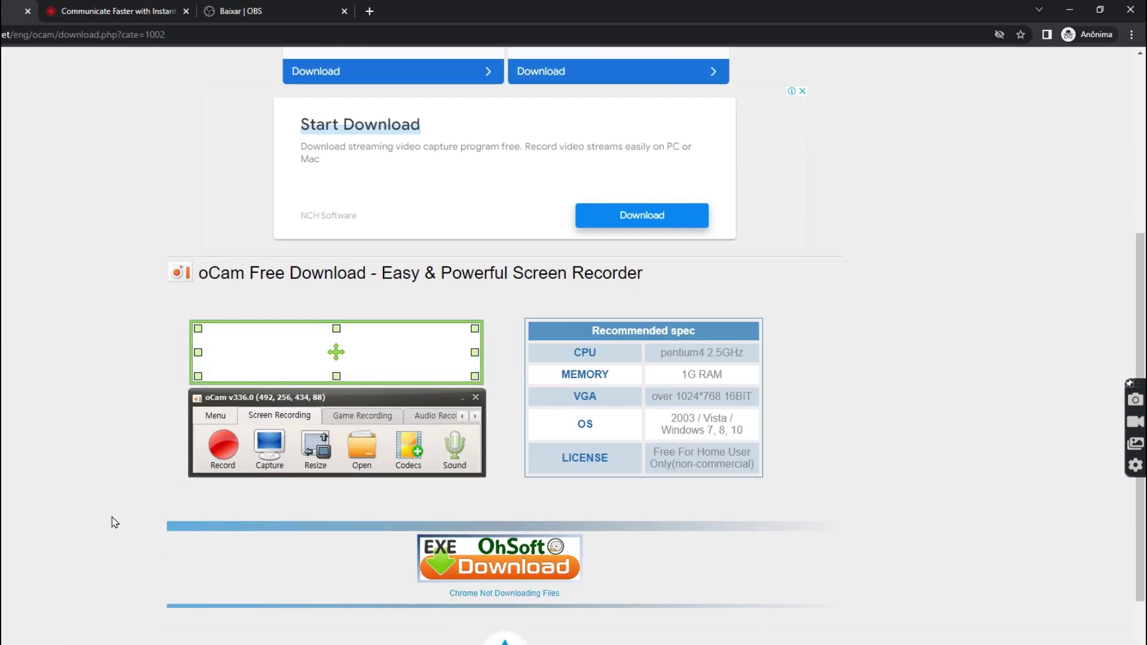
# - Stop the running screen recording in oCam and return to the oCam download page
pyautogui.hotkey('alt', 'Tab')
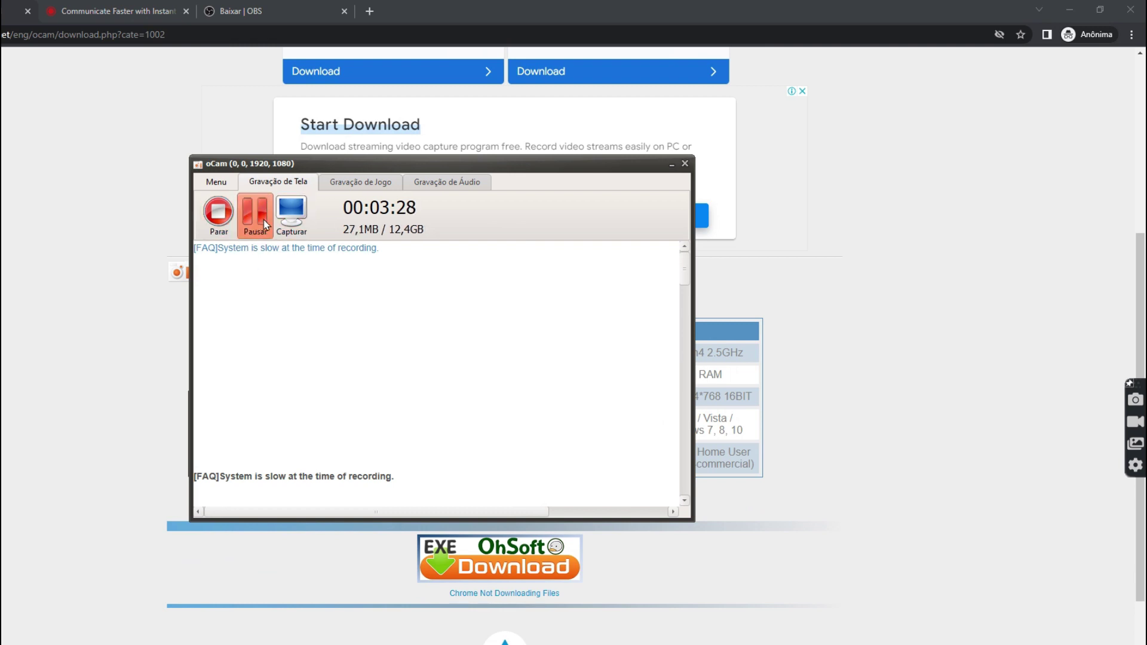
pyautogui.click(233, 225)
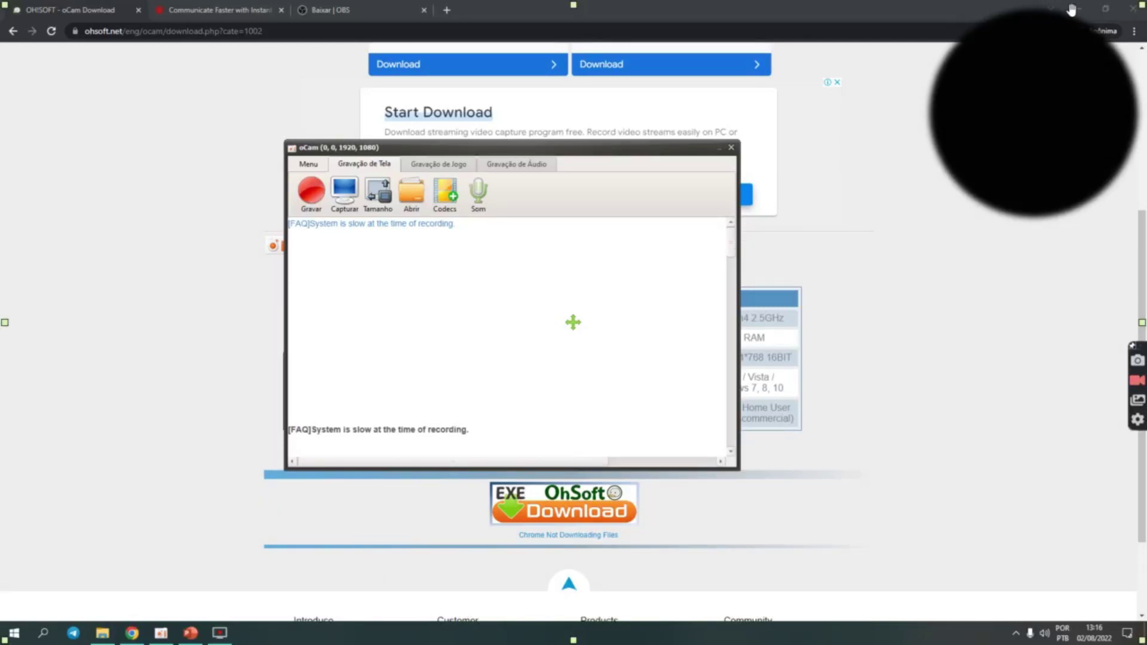
pyautogui.click(221, 8)
pyautogui.click(84, 8)
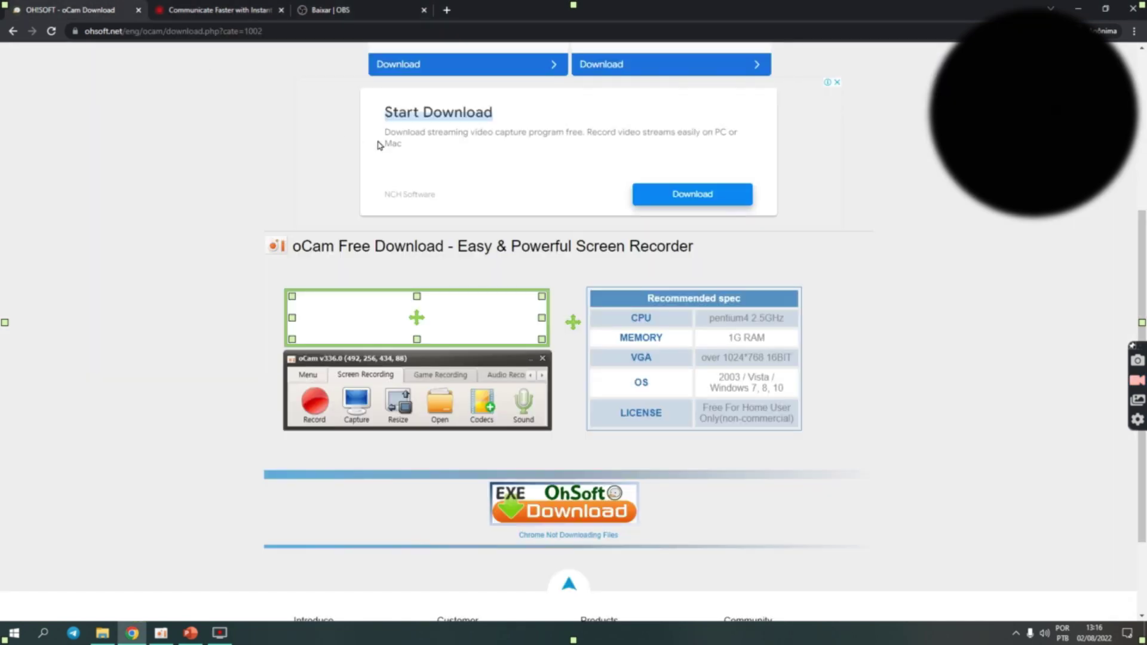
# - Arrange the ScreenRec settings and oCam windows side by side, and put the ScreenRec settings window away
pyautogui.click(216, 631)
pyautogui.moveTo(670, 172); pyautogui.dragTo(988, 194)
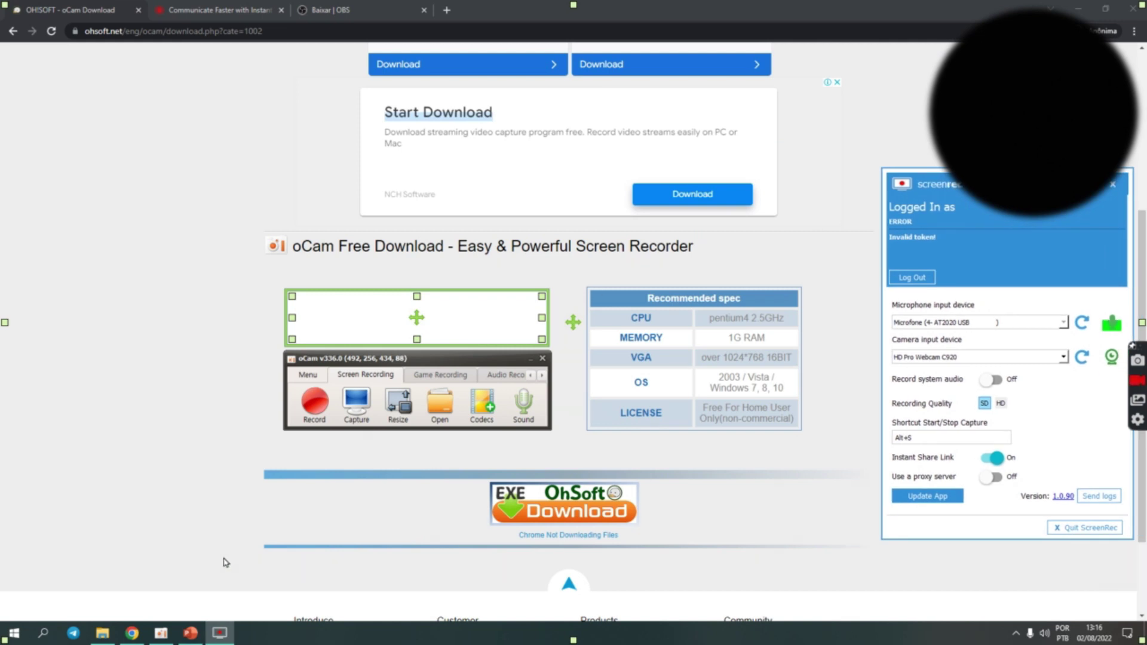
pyautogui.click(160, 633)
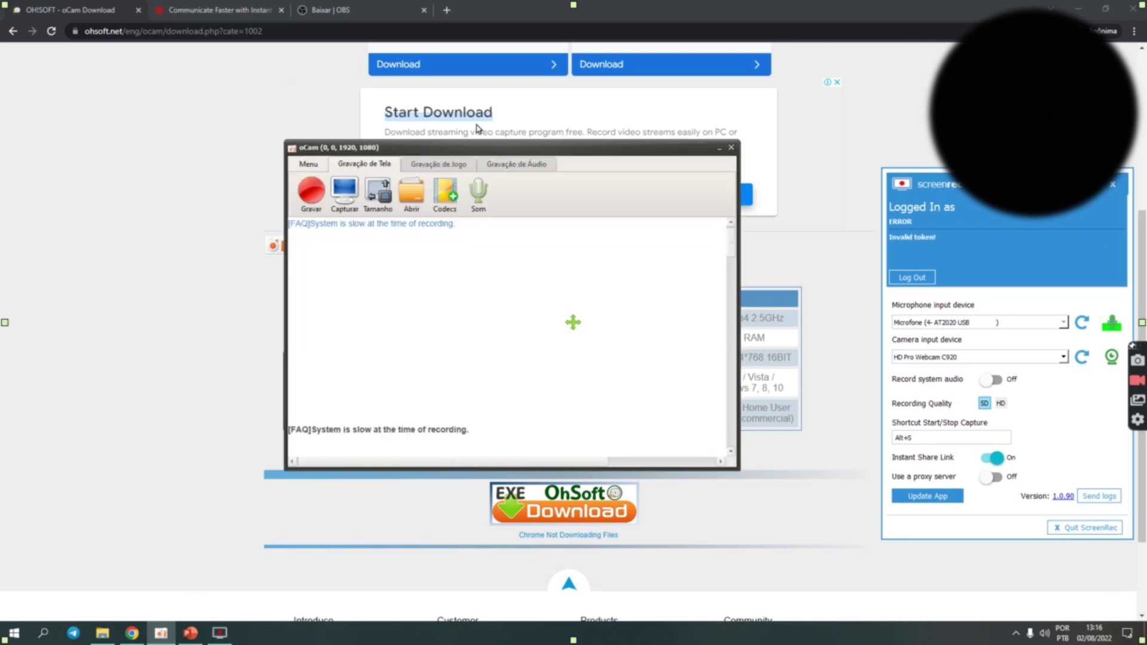
pyautogui.moveTo(471, 151); pyautogui.dragTo(434, 171)
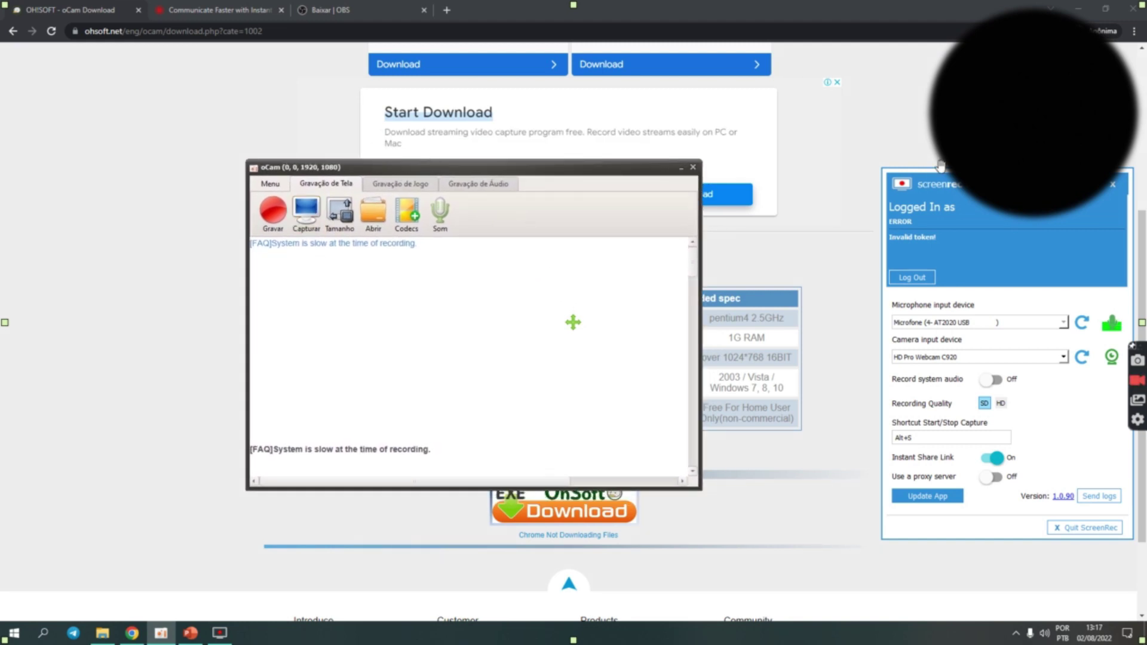
pyautogui.moveTo(921, 190); pyautogui.dragTo(867, 229)
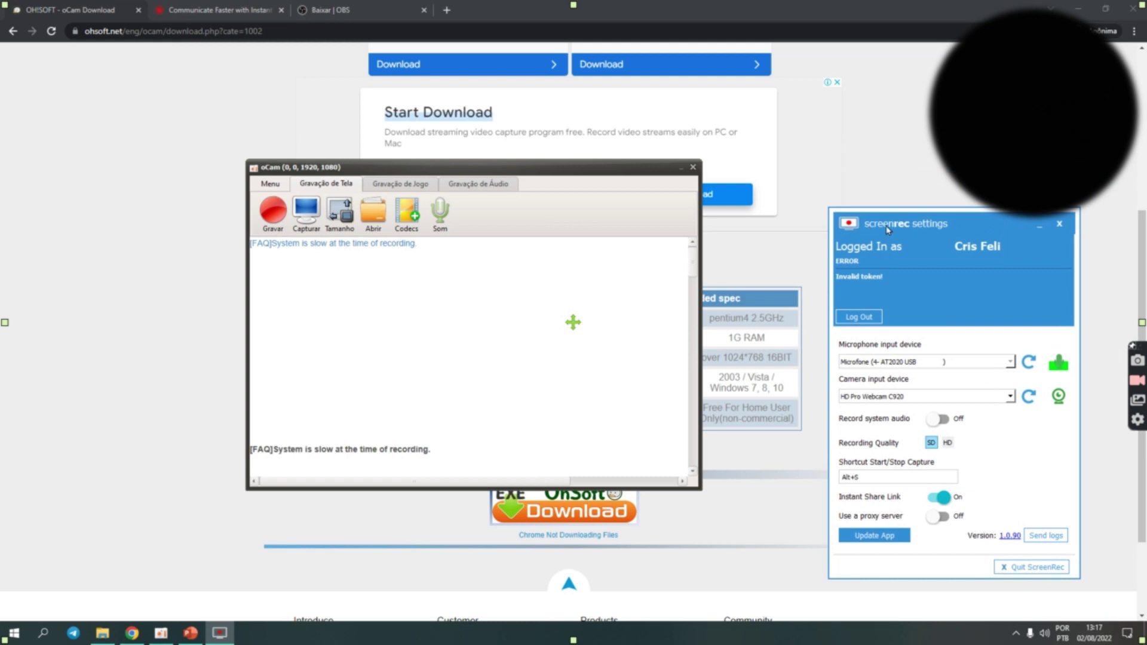
pyautogui.click(1040, 231)
# - Move the floating webcam bubble to the lower-right corner of the screen and back to the upper-right corner
pyautogui.moveTo(1045, 116); pyautogui.dragTo(956, 156)
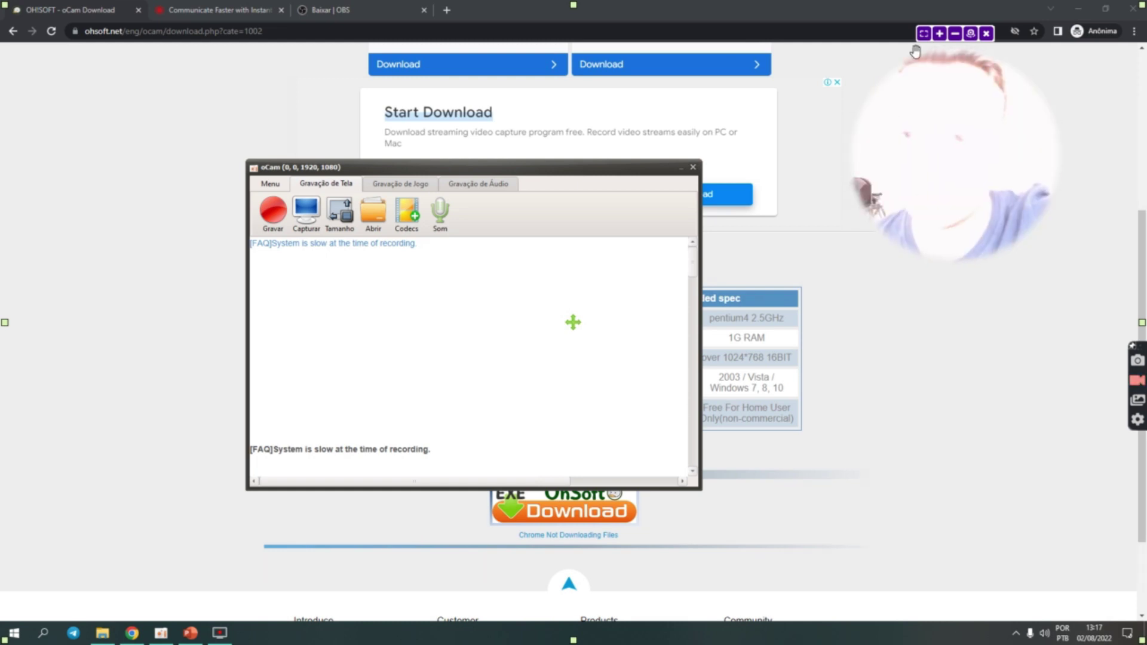
pyautogui.moveTo(1023, 121)
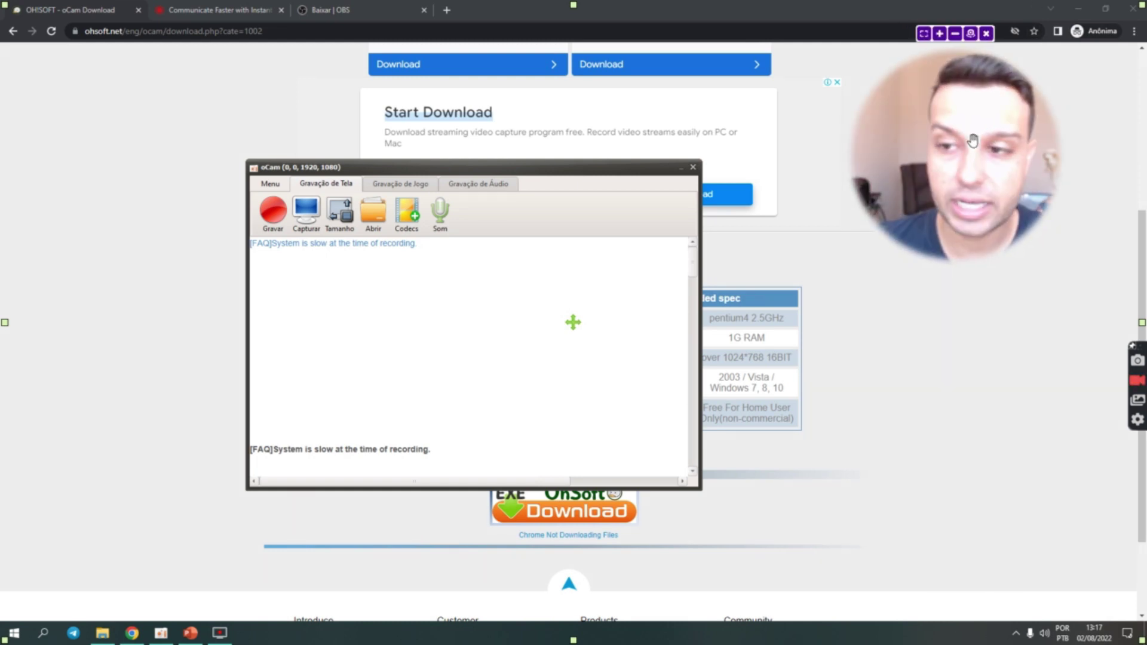
pyautogui.moveTo(1020, 132); pyautogui.dragTo(992, 140)
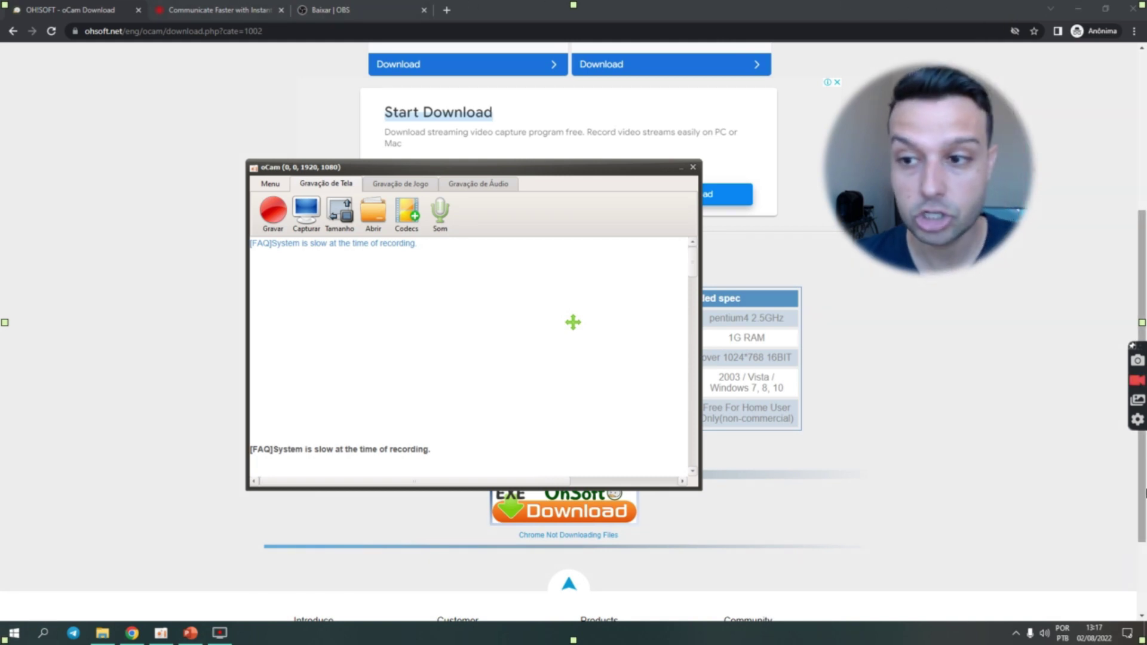
pyautogui.moveTo(966, 274); pyautogui.dragTo(1078, 492)
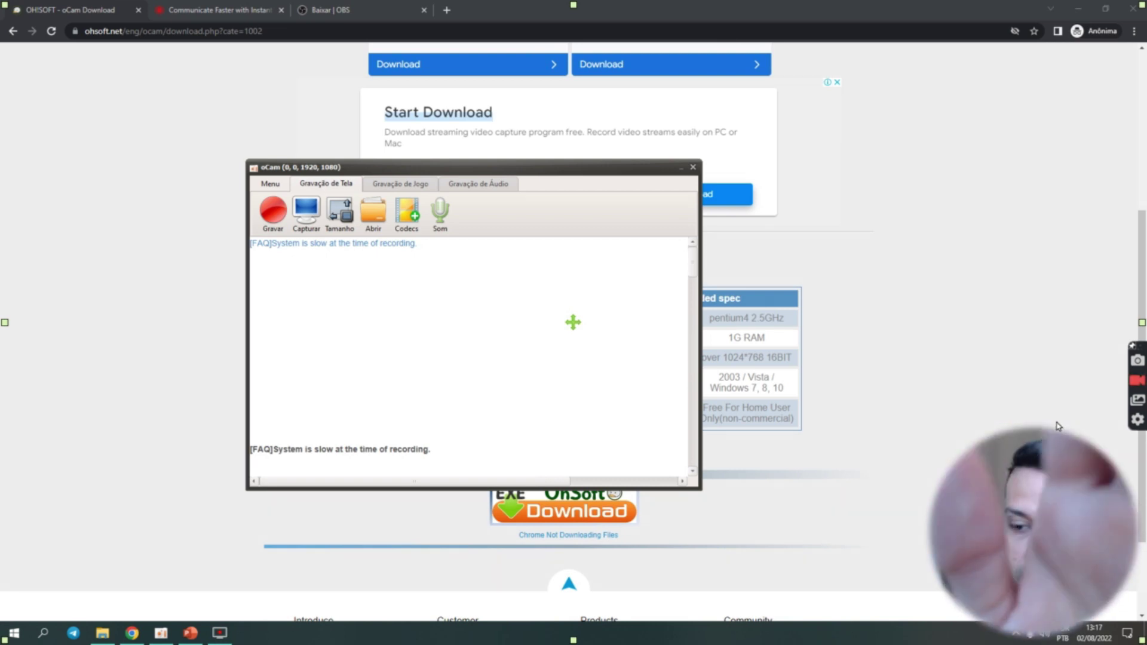
pyautogui.moveTo(1063, 530); pyautogui.dragTo(1119, 6)
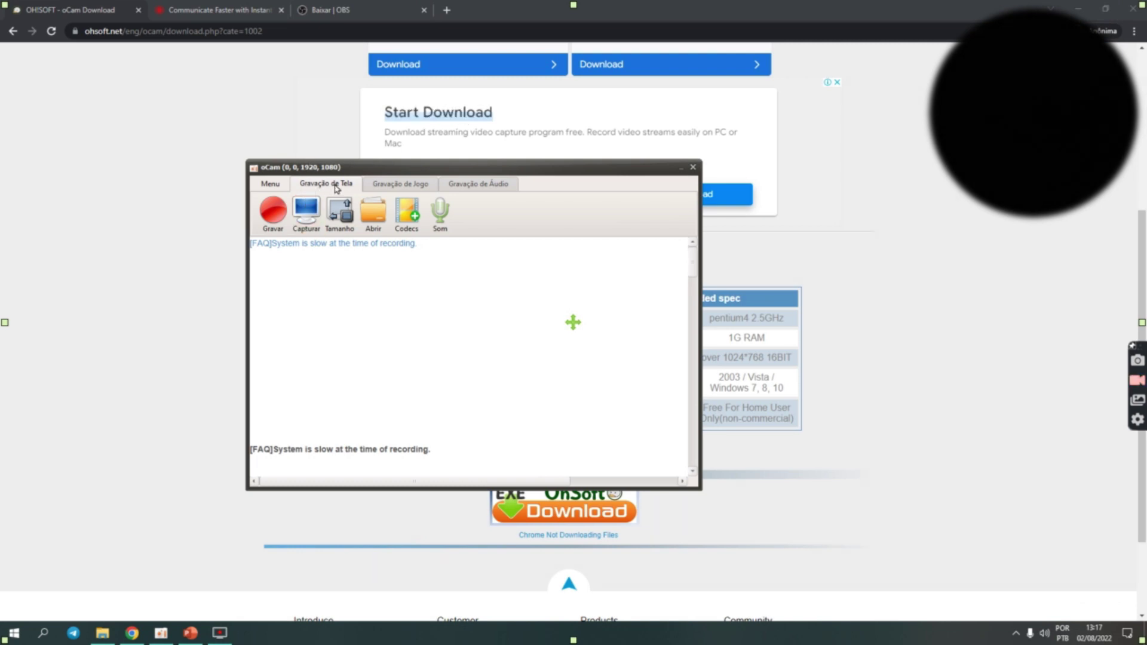
# - Shrink the oCam capture frame to about 676 × 468 pixels and place it in the upper-left corner of the screen
pyautogui.moveTo(2, 2); pyautogui.dragTo(103, 83)
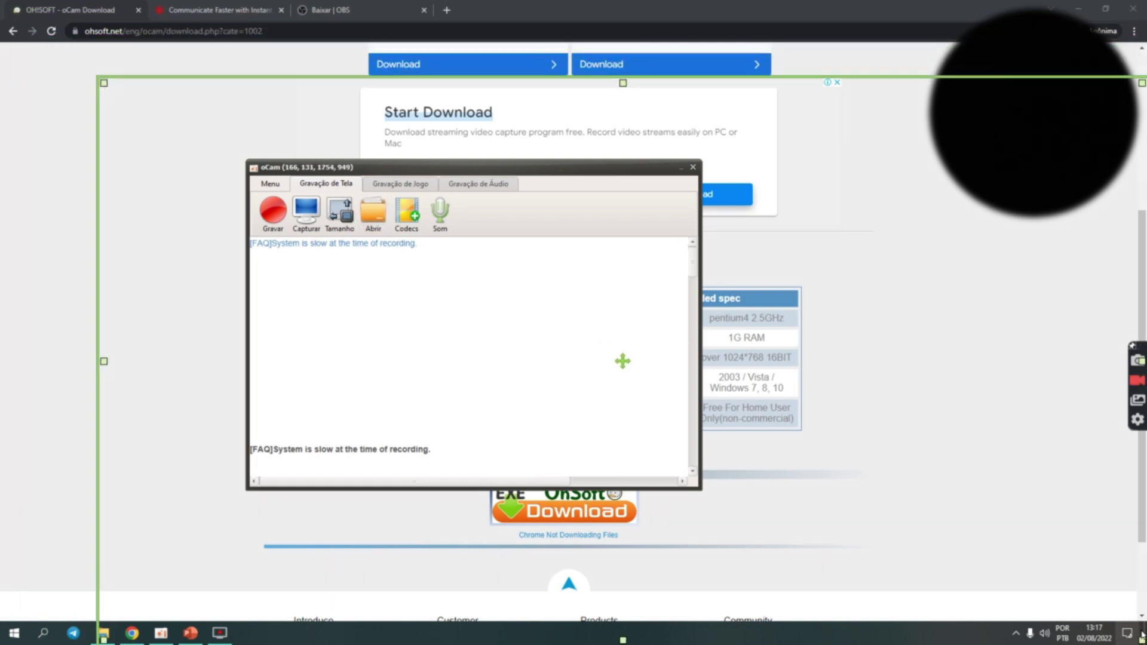
pyautogui.moveTo(1141, 639); pyautogui.dragTo(798, 503)
pyautogui.moveTo(456, 309); pyautogui.dragTo(333, 174)
pyautogui.moveTo(699, 425); pyautogui.dragTo(403, 279)
pyautogui.moveTo(203, 142); pyautogui.dragTo(109, 79)
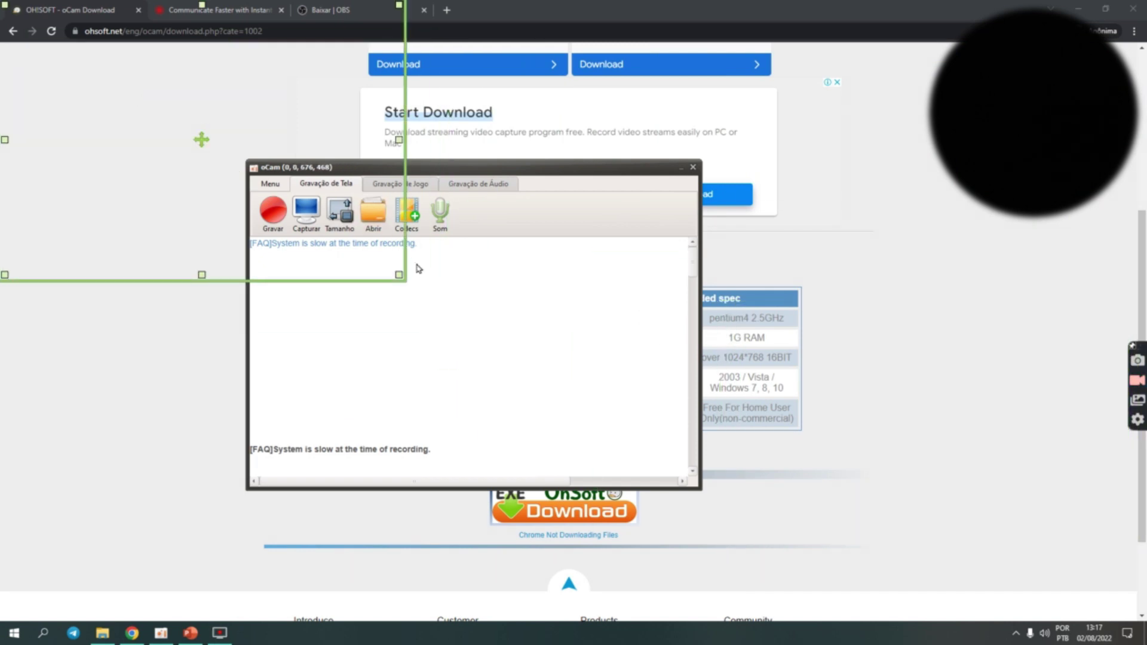
# - Move the oCam capture frame over the Recommended spec table and resize it to about 538 × 360 pixels
pyautogui.moveTo(199, 138); pyautogui.dragTo(888, 382)
pyautogui.moveTo(528, 170); pyautogui.dragTo(335, 140)
pyautogui.click(887, 380)
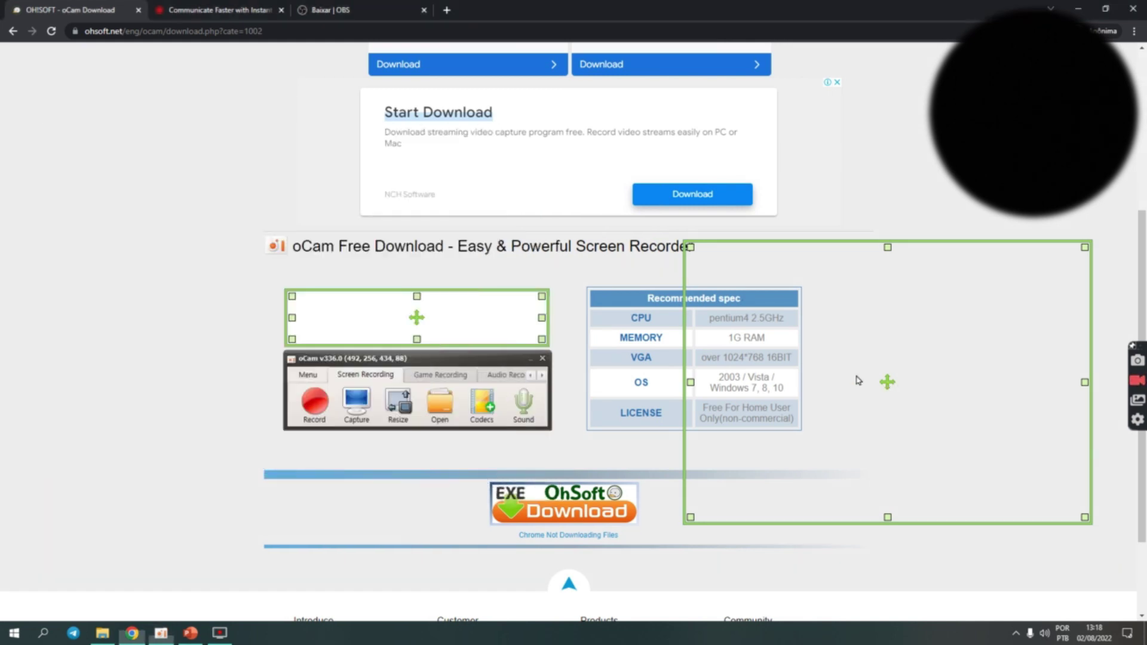
pyautogui.moveTo(887, 380); pyautogui.dragTo(786, 369)
pyautogui.moveTo(983, 506); pyautogui.dragTo(900, 442)
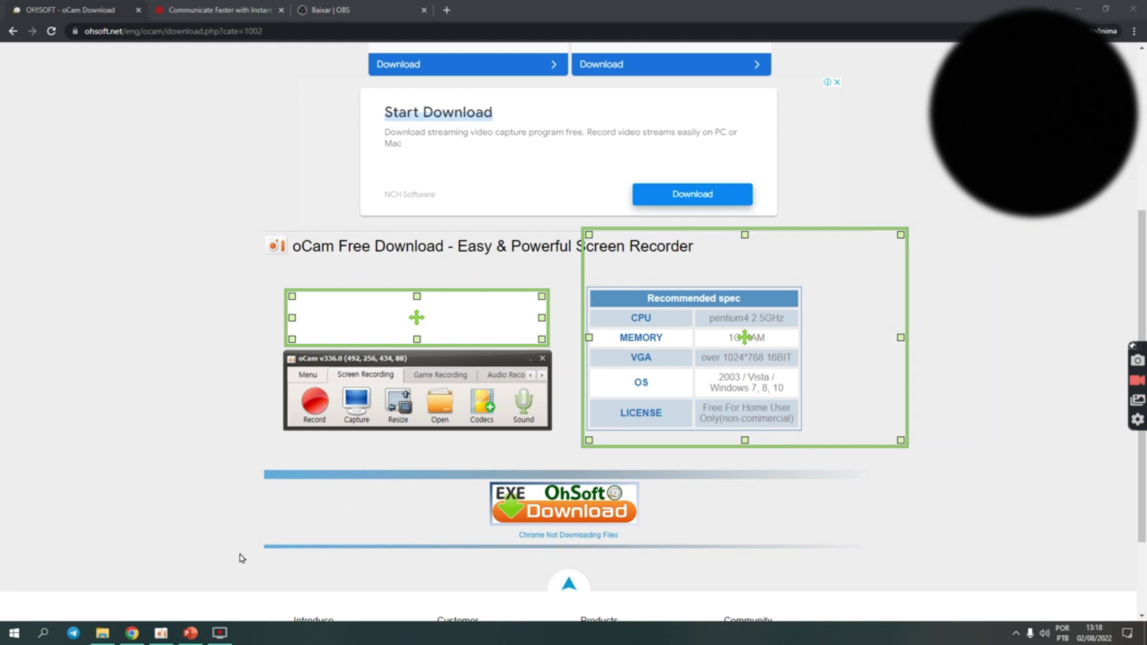
# - Start an oCam recording of the framed area and shift the frame slightly so it surrounds the spec table while recording
pyautogui.click(161, 633)
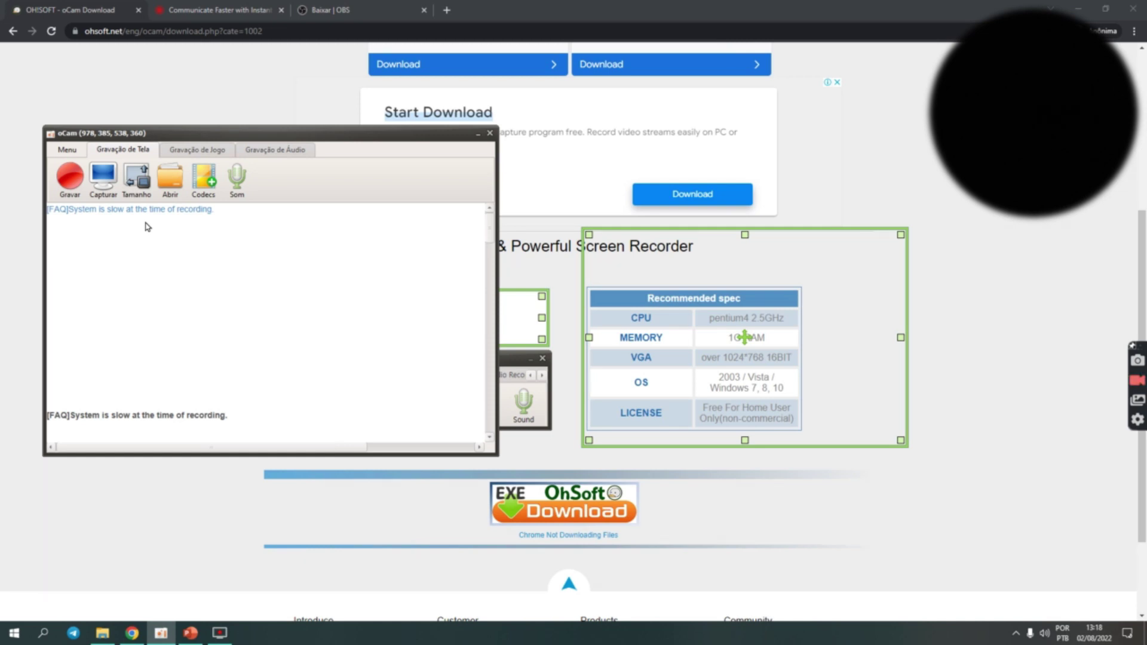
pyautogui.click(70, 176)
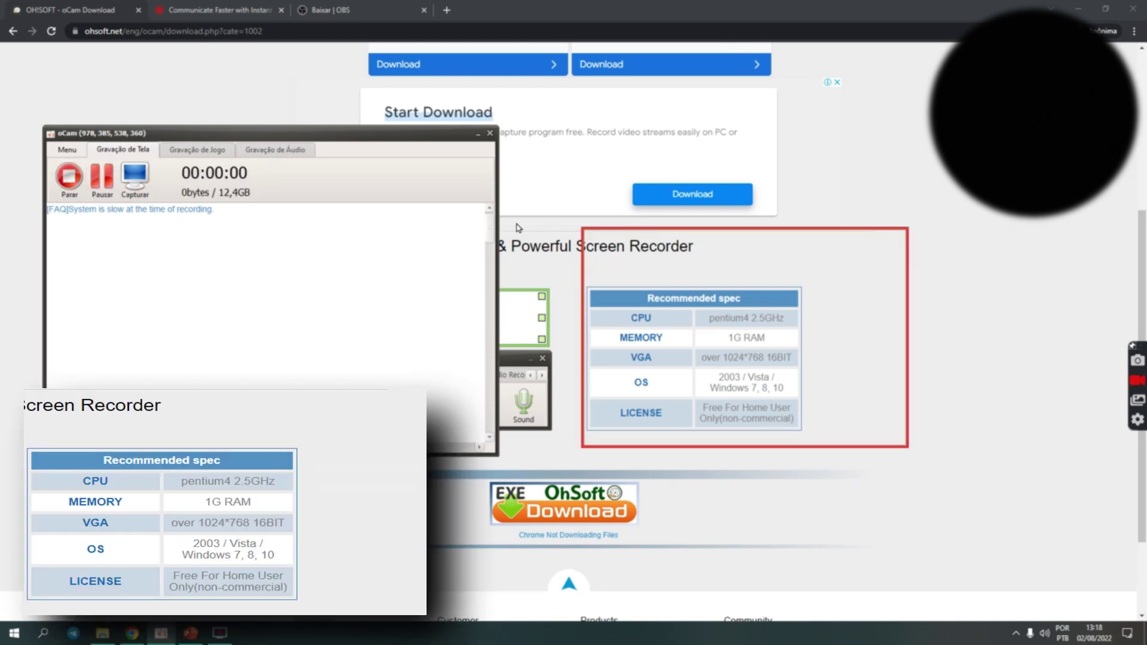
pyautogui.moveTo(593, 227)
pyautogui.mouseDown()
pyautogui.moveTo(588, 240)
pyautogui.moveTo(634, 243)
pyautogui.moveTo(582, 241)
pyautogui.moveTo(622, 180)
pyautogui.moveTo(758, 288)
pyautogui.moveTo(776, 385)
pyautogui.moveTo(586, 393)
pyautogui.moveTo(545, 186)
pyautogui.moveTo(545, 27)
pyautogui.moveTo(555, 240)
pyautogui.moveTo(711, 373)
pyautogui.moveTo(795, 326)
pyautogui.moveTo(619, 207)
pyautogui.moveTo(583, 54)
pyautogui.moveTo(582, 198)
pyautogui.moveTo(668, 359)
pyautogui.moveTo(581, 257)
pyautogui.moveTo(585, 239)
pyautogui.mouseUp()
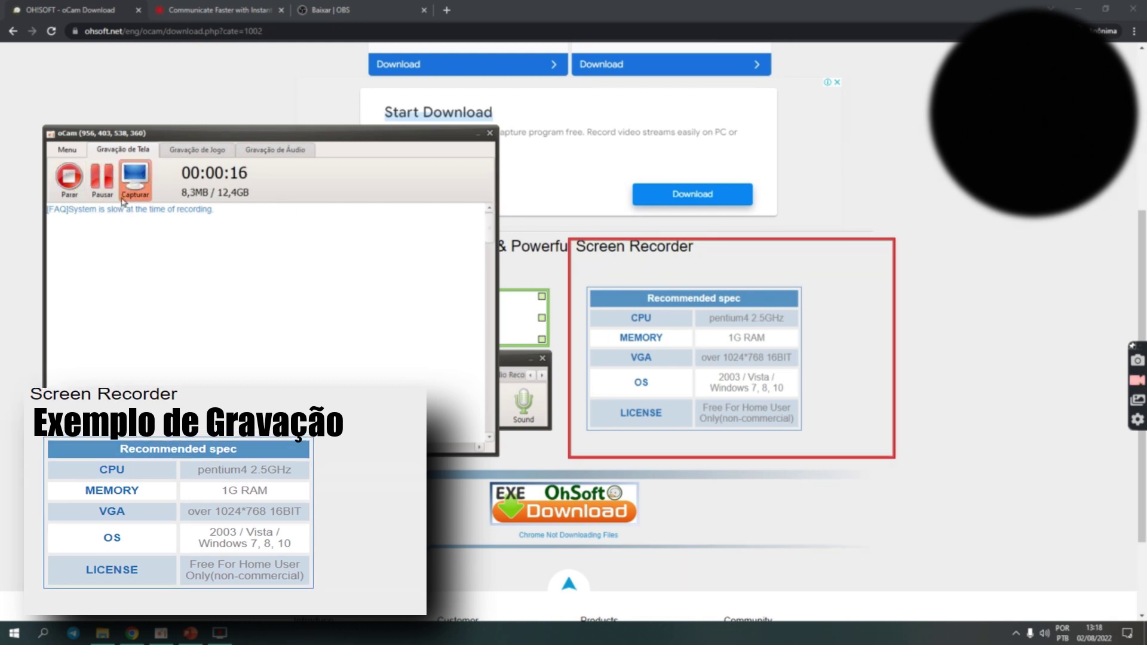
# - Pause and resume the oCam recording, and stop it after shifting the capture frame slightly
pyautogui.click(103, 179)
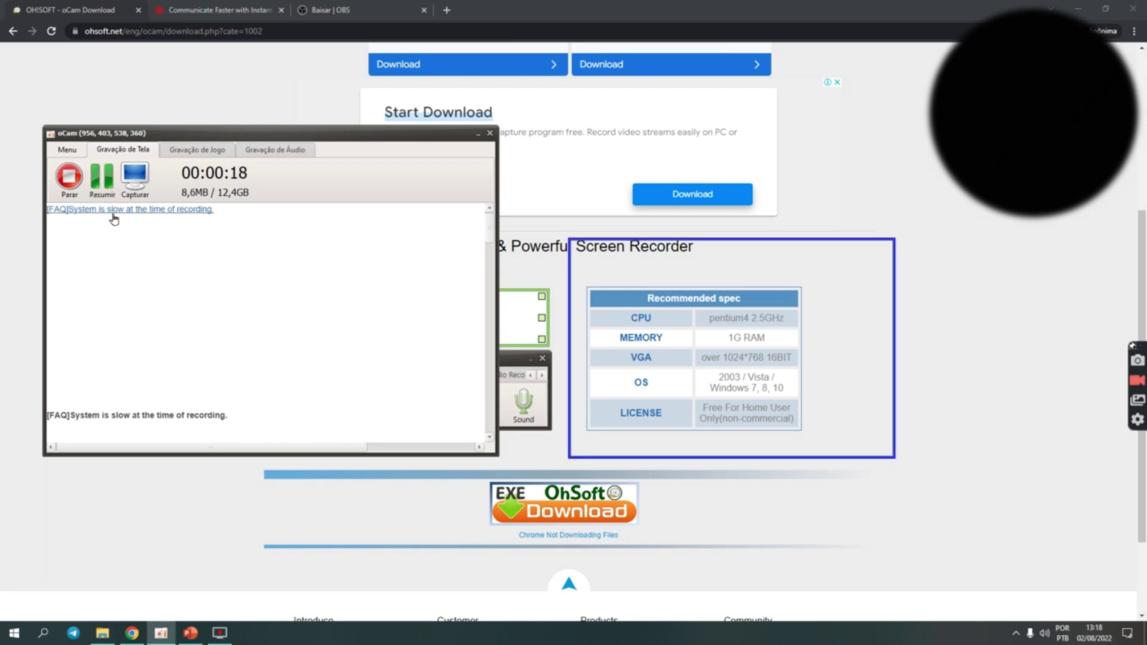
pyautogui.click(105, 187)
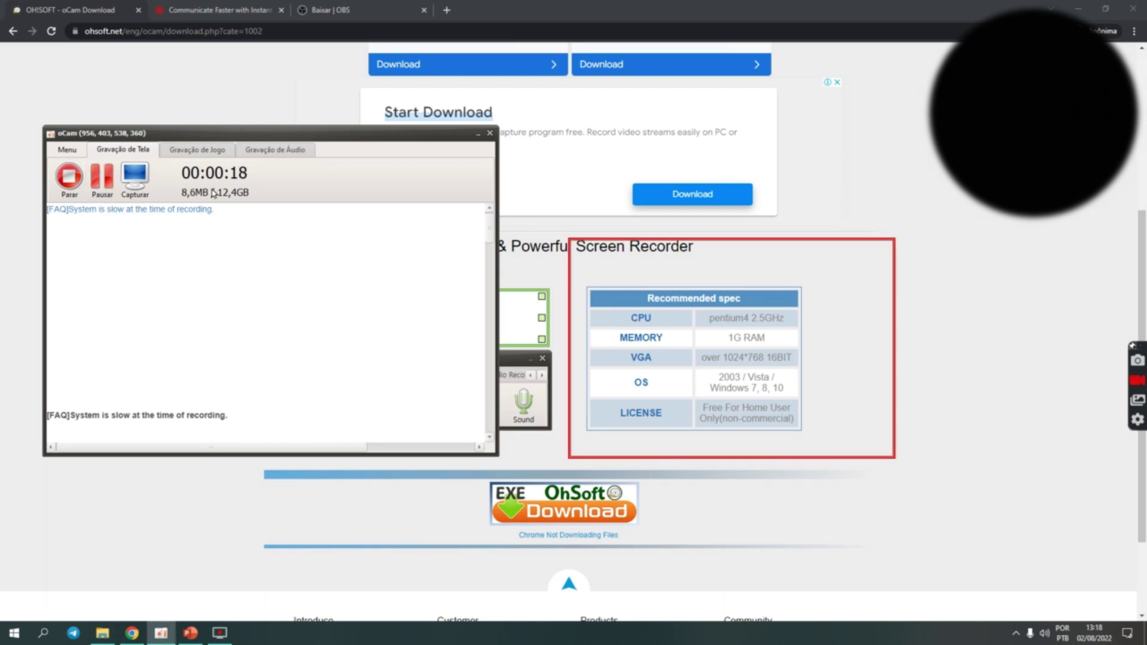
pyautogui.moveTo(628, 238)
pyautogui.mouseDown()
pyautogui.moveTo(621, 183)
pyautogui.moveTo(632, 211)
pyautogui.moveTo(661, 222)
pyautogui.moveTo(645, 225)
pyautogui.mouseUp()
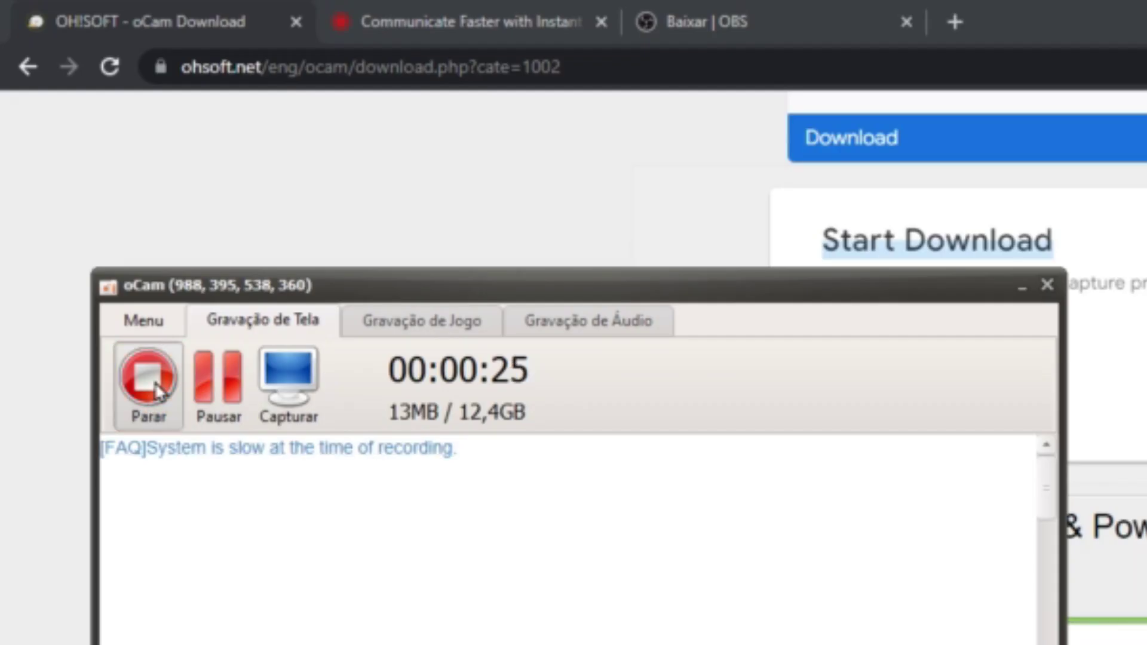
pyautogui.click(156, 387)
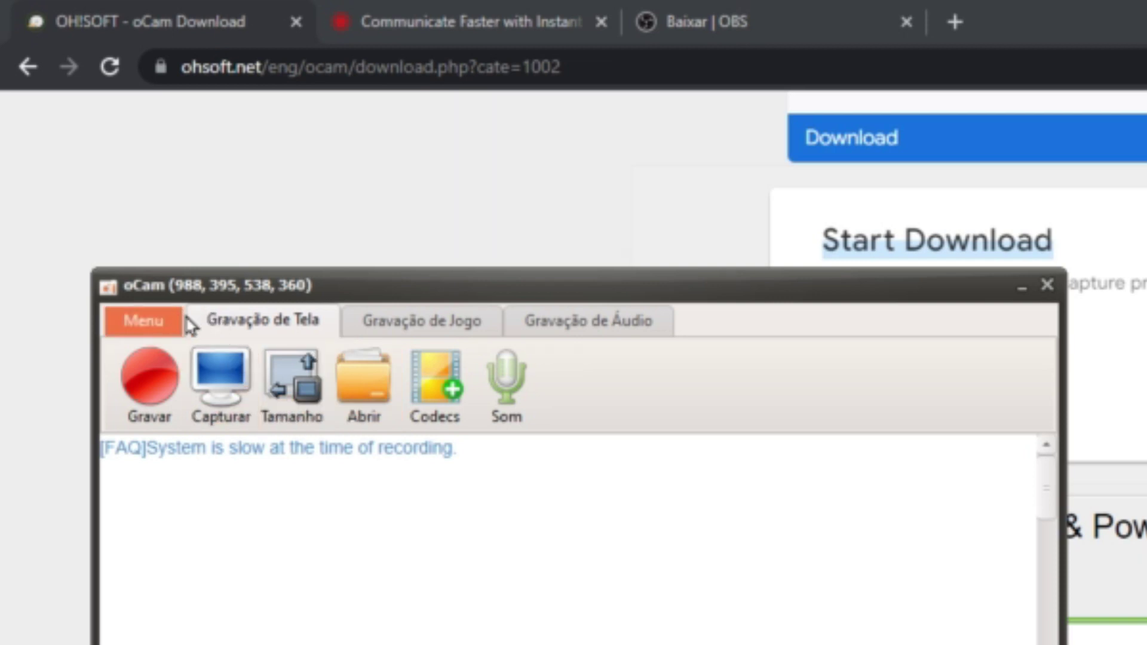
# - Check which system audio and microphone sources oCam can record
pyautogui.click(520, 381)
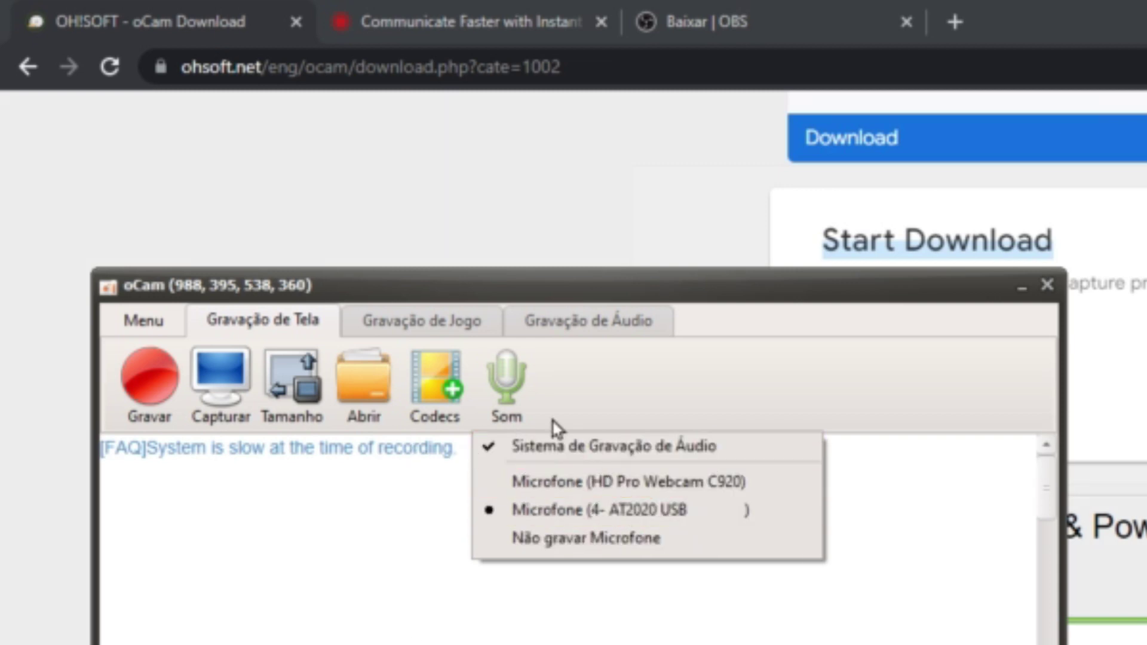
pyautogui.click(631, 409)
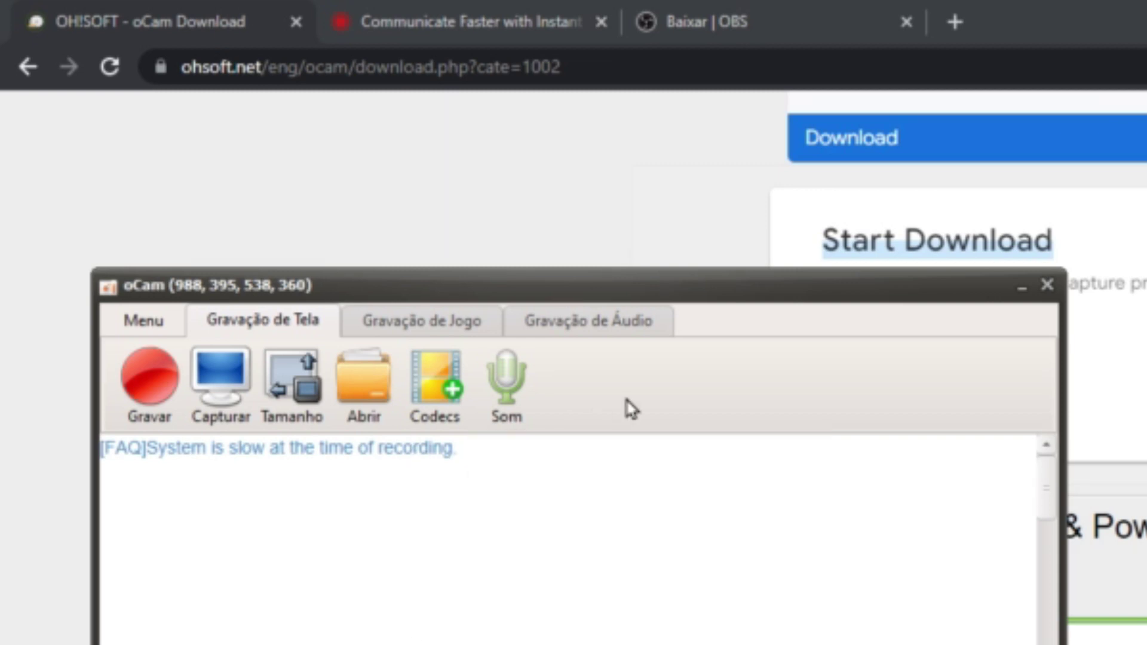
# - Open the oCam options and view the watermark (Marca D'água) and Webcam settings
pyautogui.click(172, 327)
pyautogui.click(158, 349)
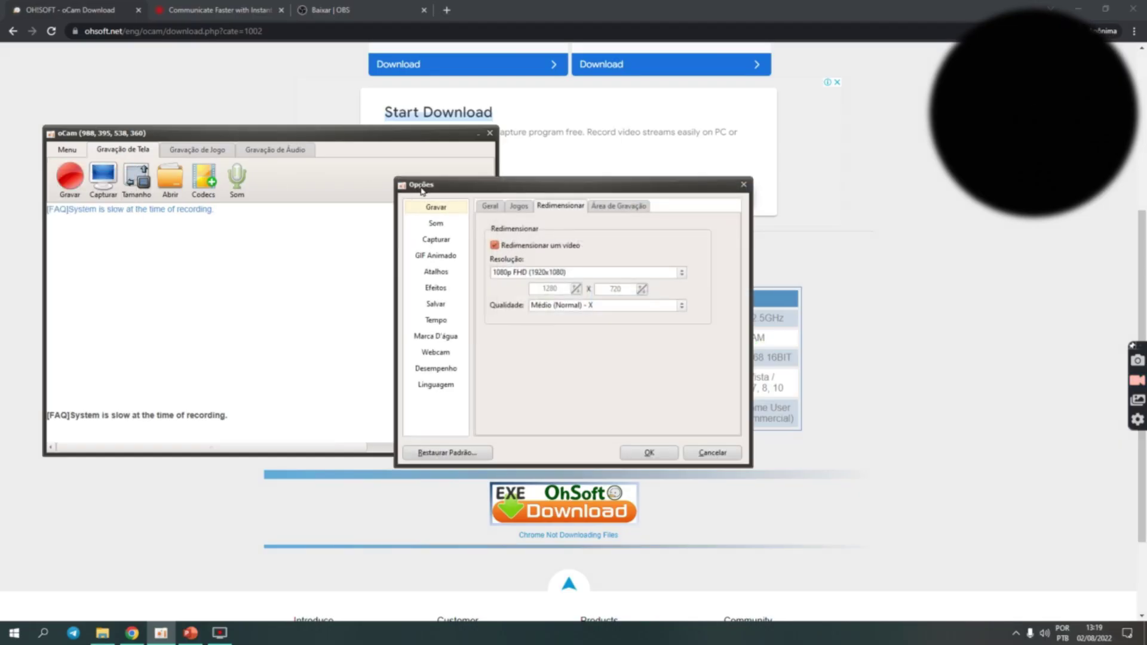
pyautogui.click(443, 340)
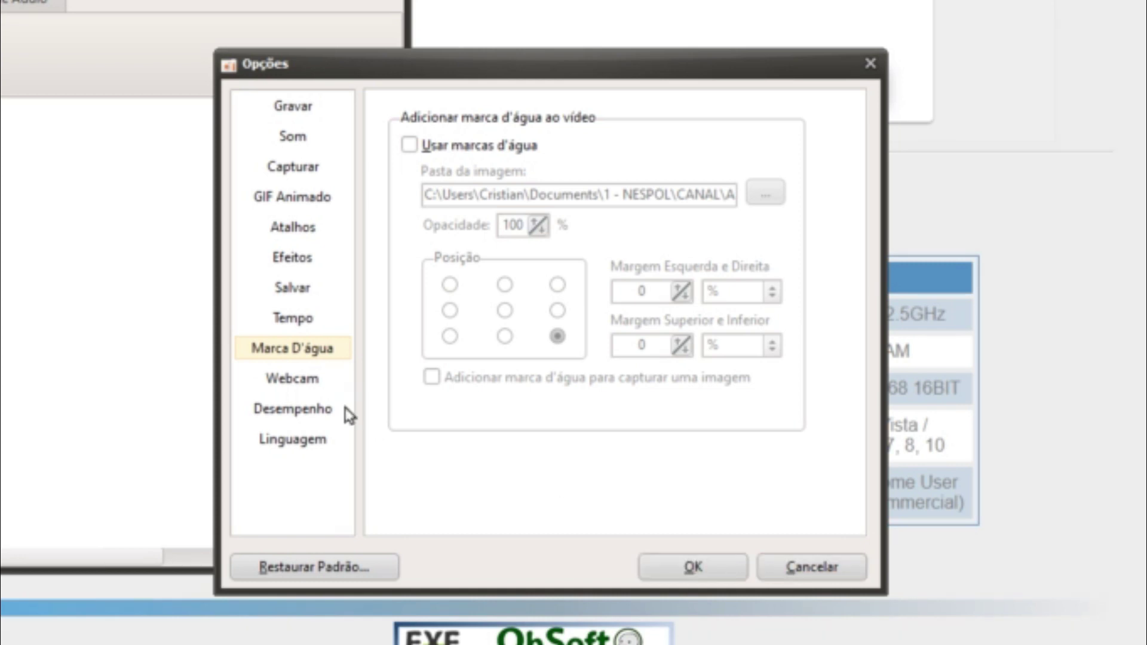
pyautogui.click(323, 384)
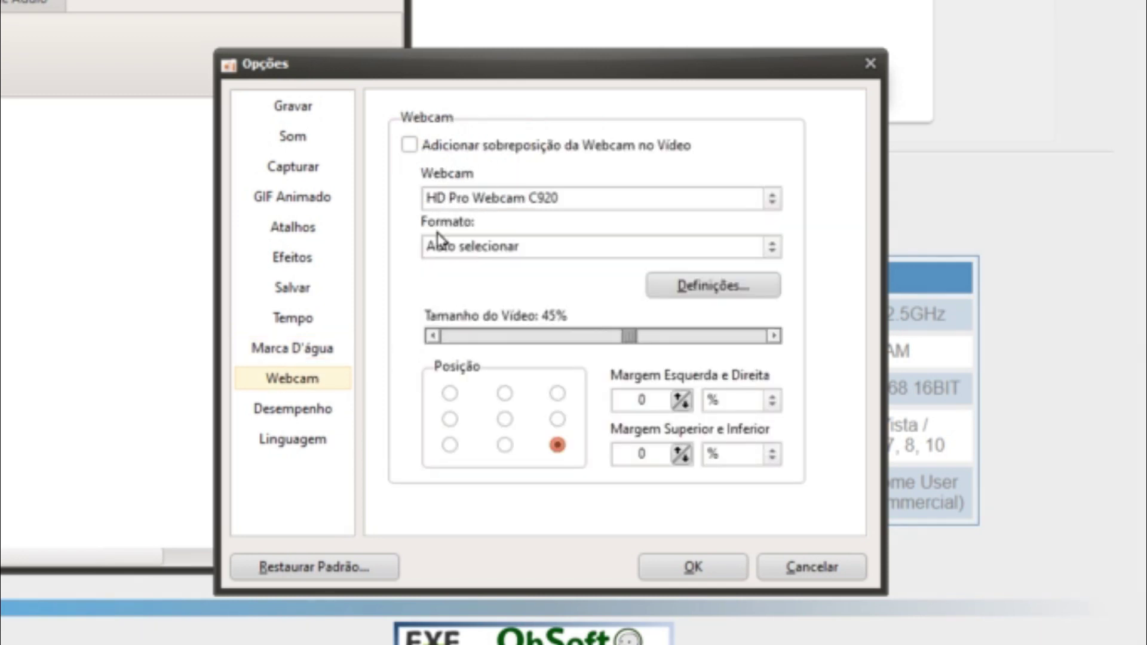
# - Try several webcam overlay positions along the bottom and left edges, and set the position back to the bottom-right corner
pyautogui.click(504, 447)
pyautogui.click(450, 446)
pyautogui.click(450, 420)
pyautogui.click(450, 394)
pyautogui.click(557, 445)
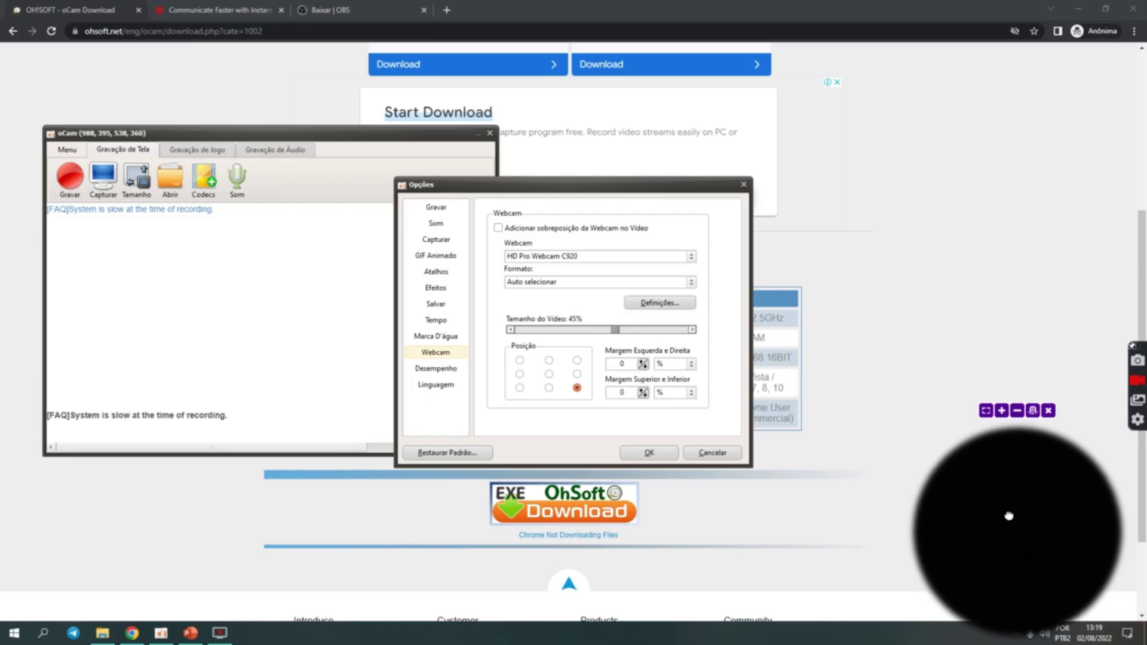
pyautogui.moveTo(1145, 172); pyautogui.dragTo(1136, 140)
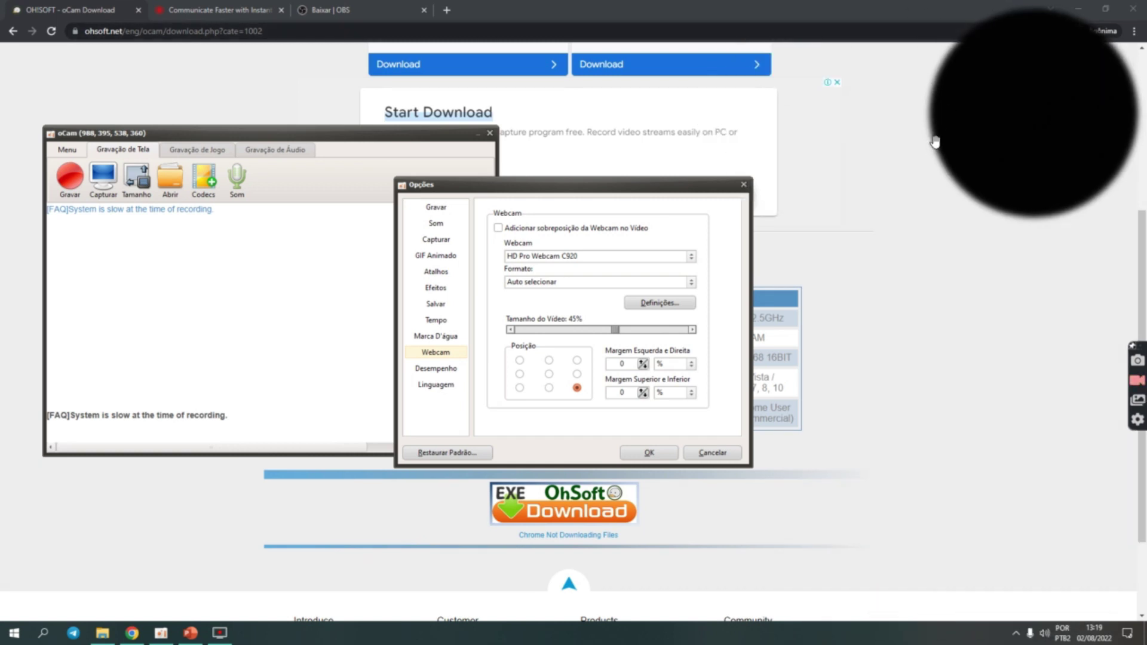
# - Review the video resizing settings in the Gravar section of the oCam options
pyautogui.click(443, 225)
pyautogui.press('Up')
pyautogui.click(452, 226)
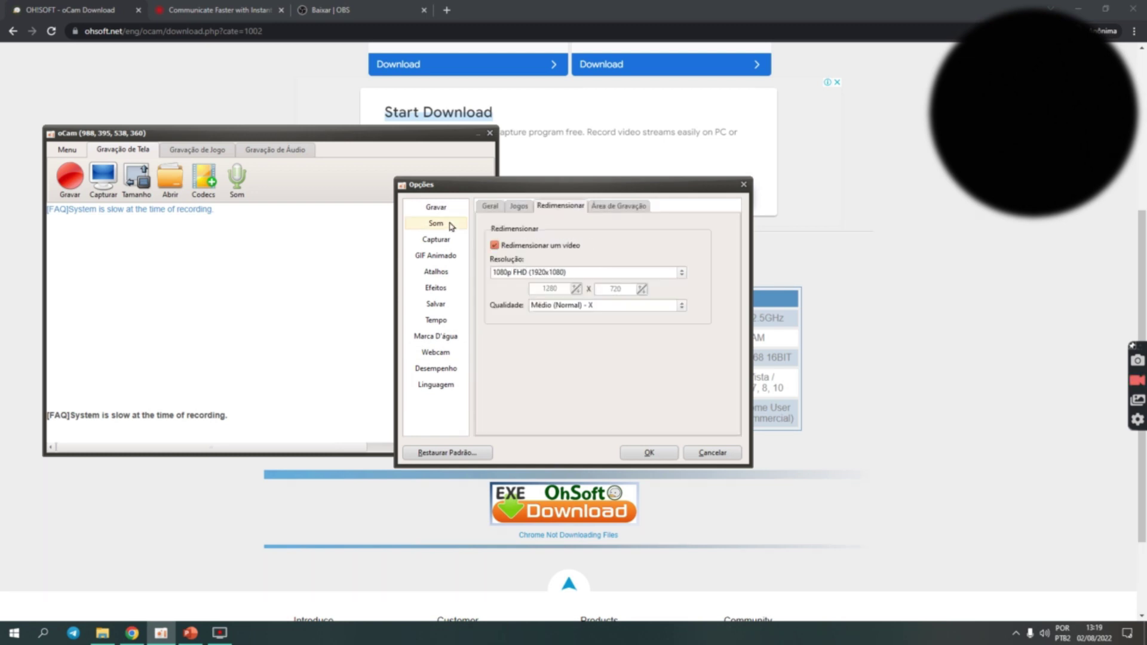
pyautogui.click(451, 212)
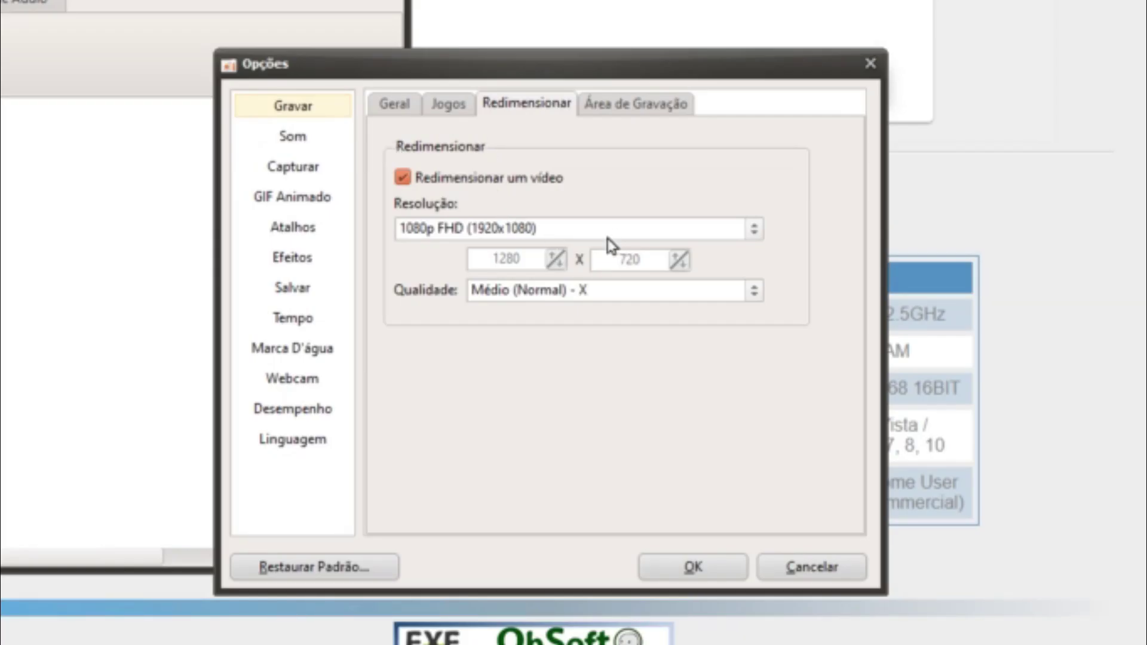
# - Check oCam's saving, click-effect and hotkey settings, and close the options
pyautogui.click(307, 294)
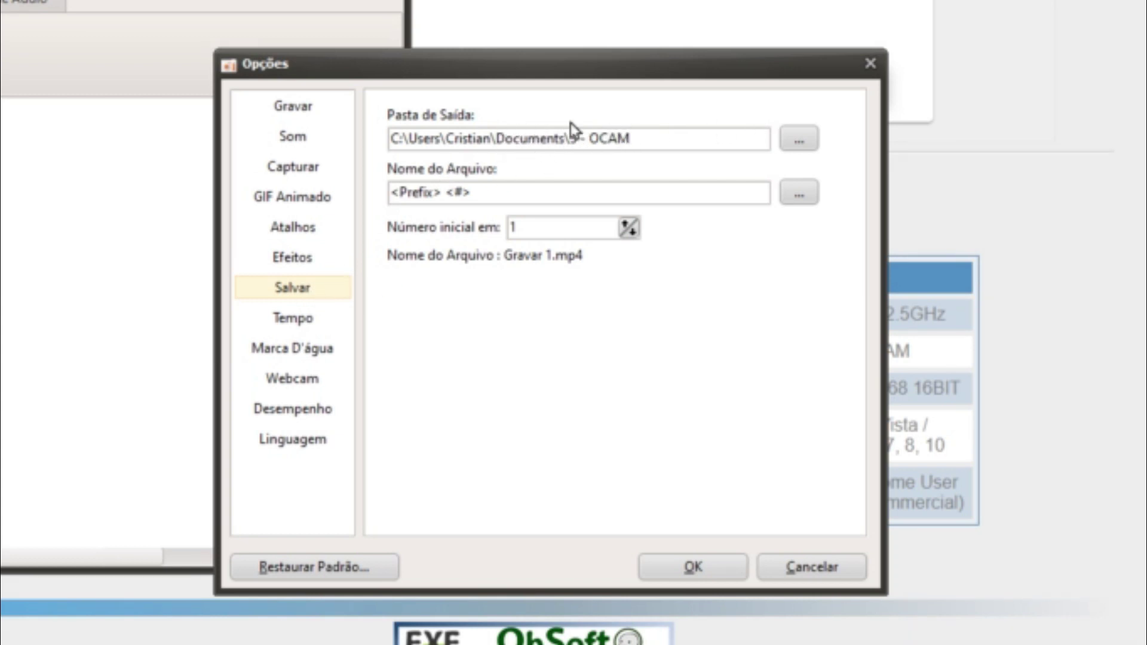
pyautogui.click(350, 248)
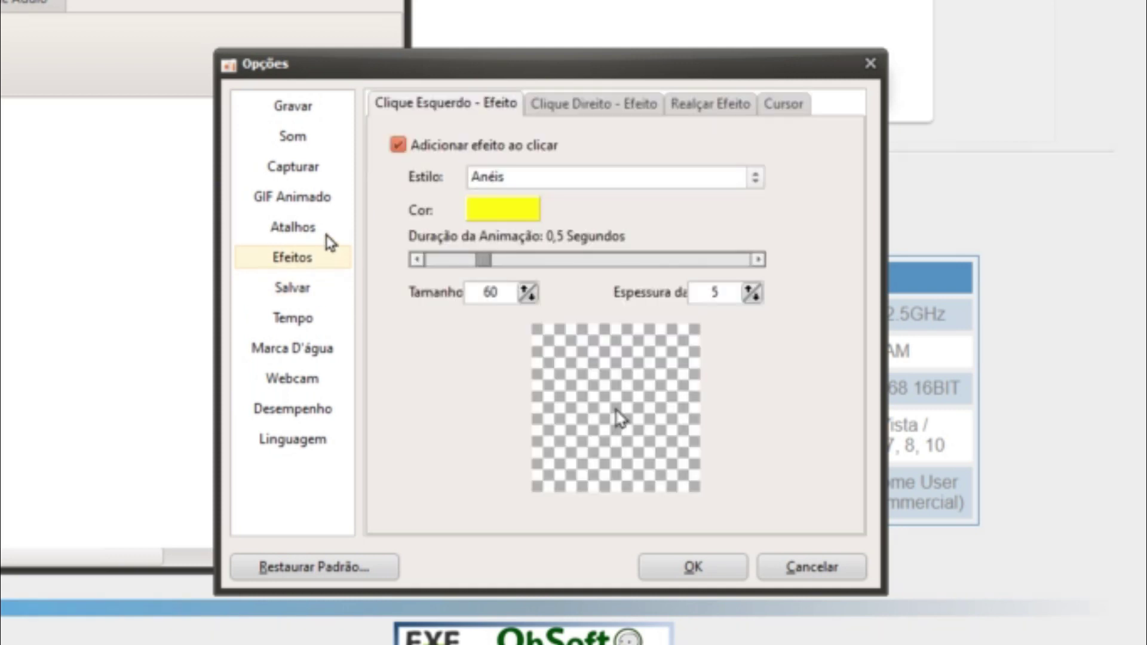
pyautogui.click(330, 235)
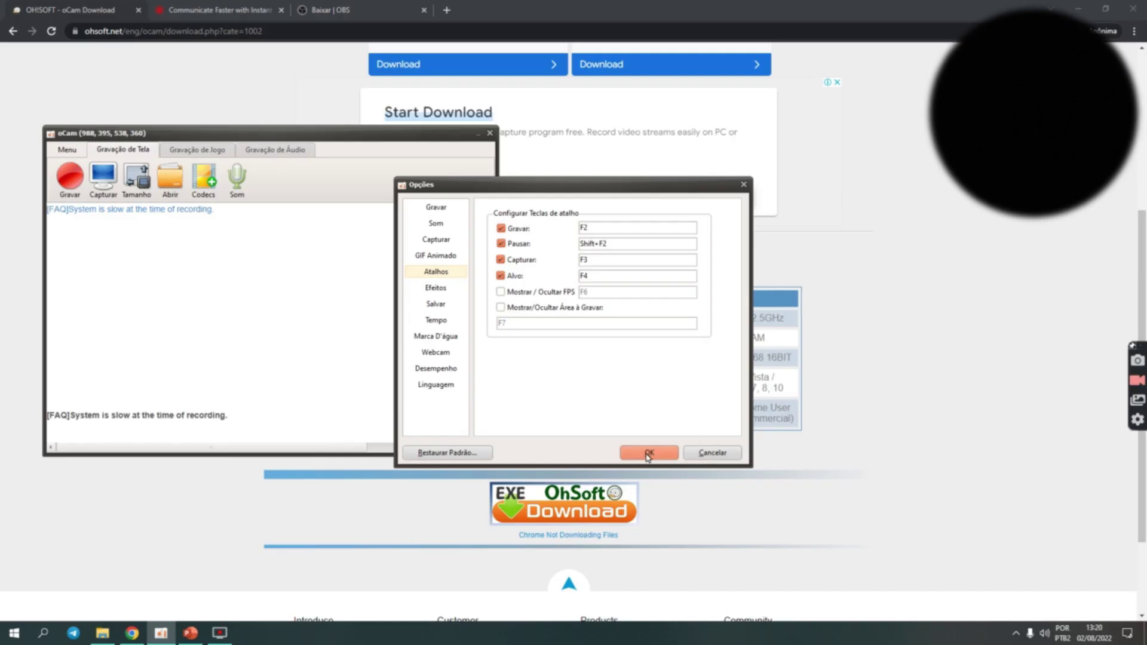
pyautogui.click(693, 566)
# - Move the oCam window toward the screen centre and stretch the capture area over the full 1920 x 1080 screen
pyautogui.moveTo(218, 139); pyautogui.dragTo(352, 187)
pyautogui.moveTo(594, 242); pyautogui.dragTo(2, 1)
pyautogui.moveTo(913, 450); pyautogui.dragTo(1143, 640)
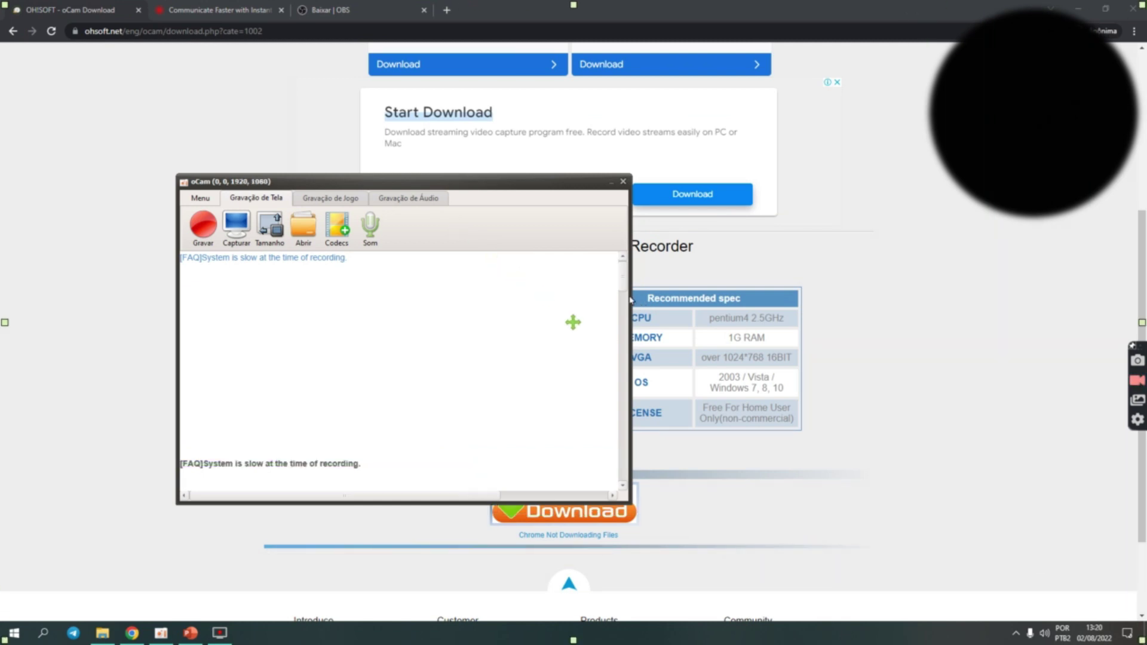
# - Get the oCam window and capture frame out of the way and switch to the PowerPoint presentation
pyautogui.click(148, 128)
pyautogui.click(161, 633)
pyautogui.click(160, 633)
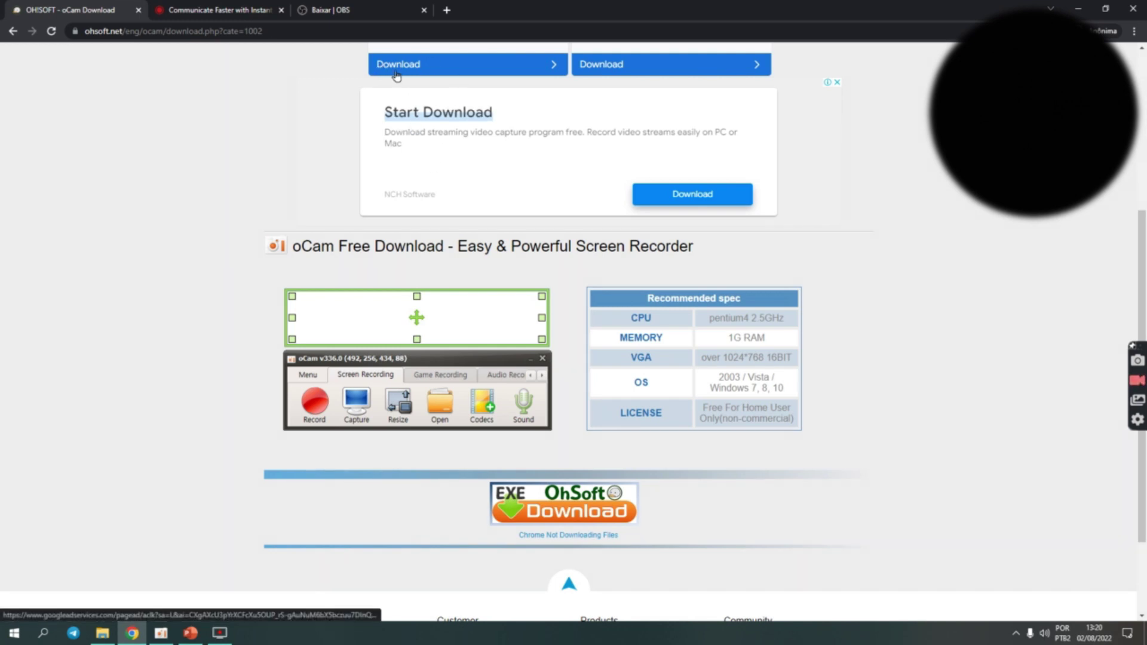
pyautogui.click(190, 632)
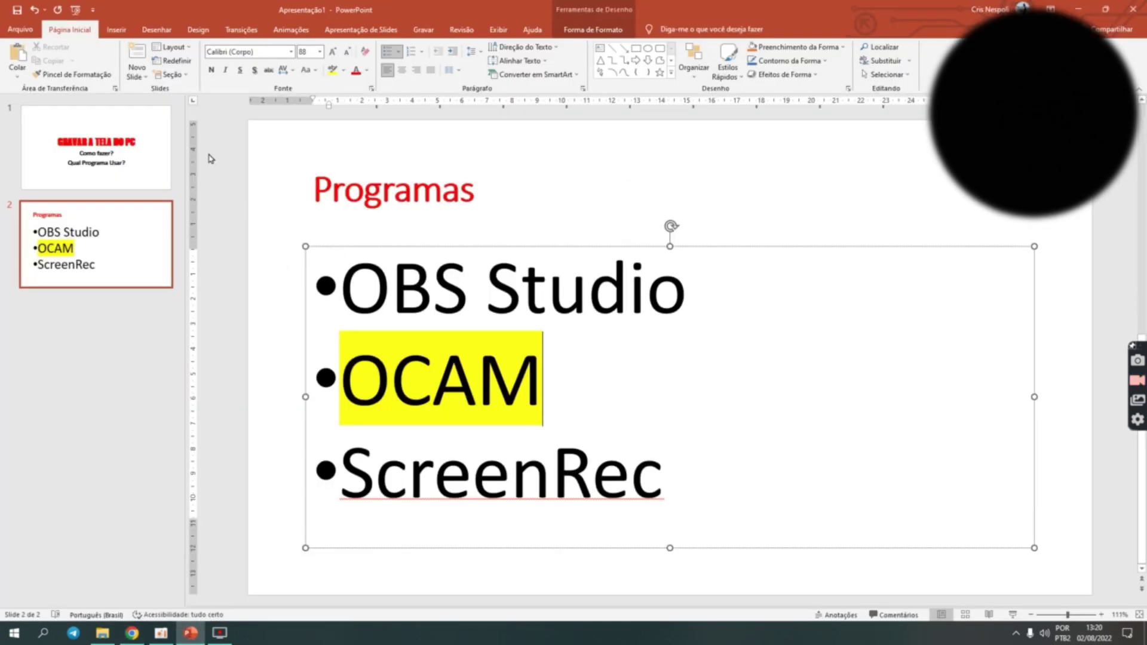
# - Add a third slide titled "Quero gravar essa tela toda" with the body text "Gravar aqy"
pyautogui.rightClick(123, 303)
pyautogui.click(153, 356)
pyautogui.click(484, 196)
pyautogui.write('Quero gravar es')
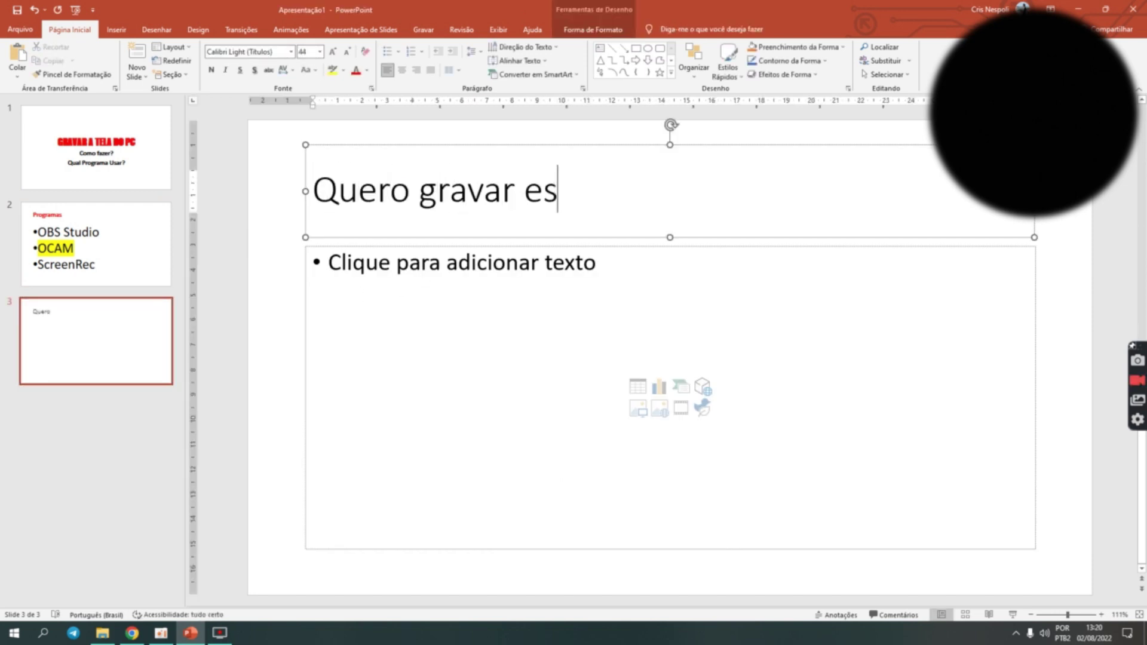
pyautogui.write('sa tela toda')
pyautogui.click(519, 280)
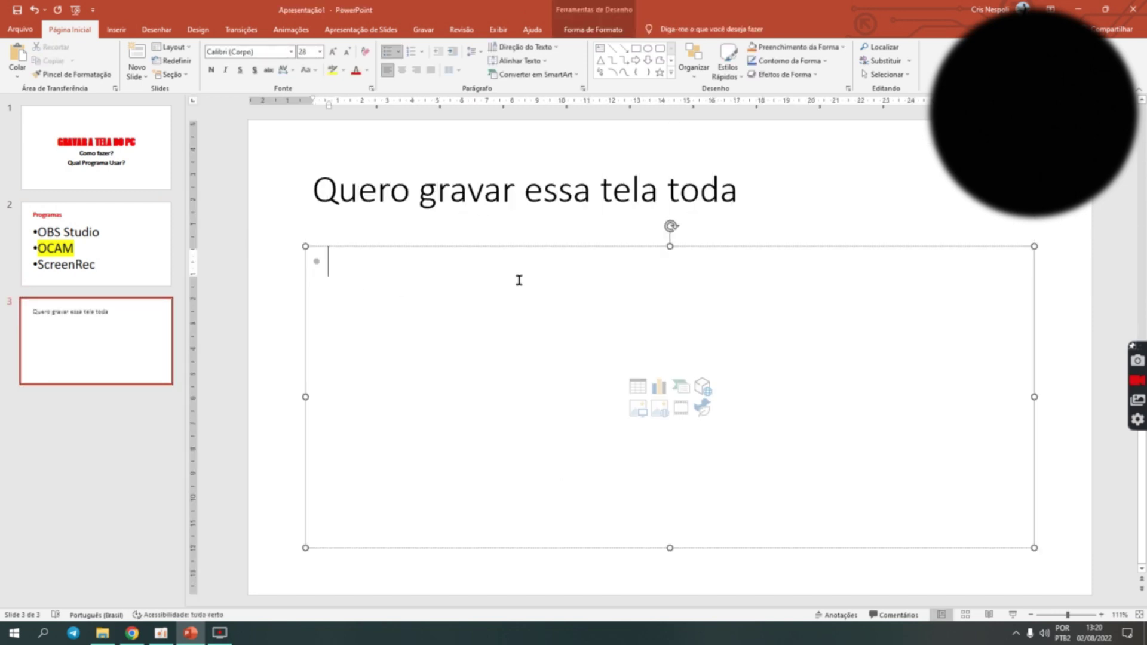
pyautogui.write('Gravar aqyu')
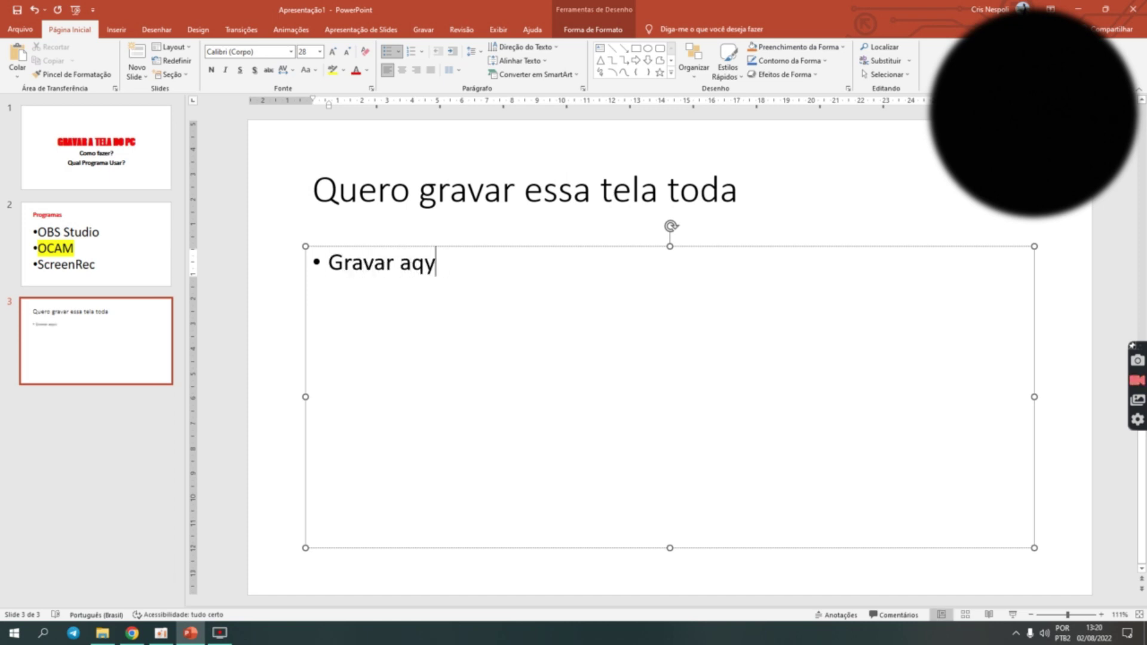
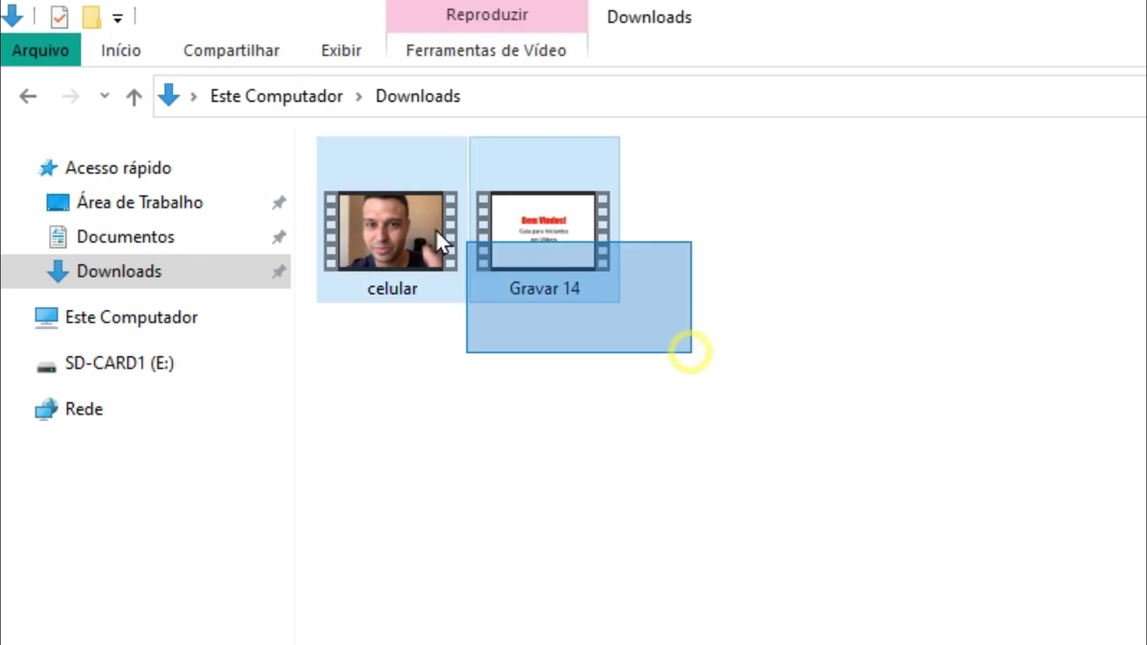
# - Select the celular and Gravar 14 videos together in the Downloads folder
pyautogui.click(1004, 317)
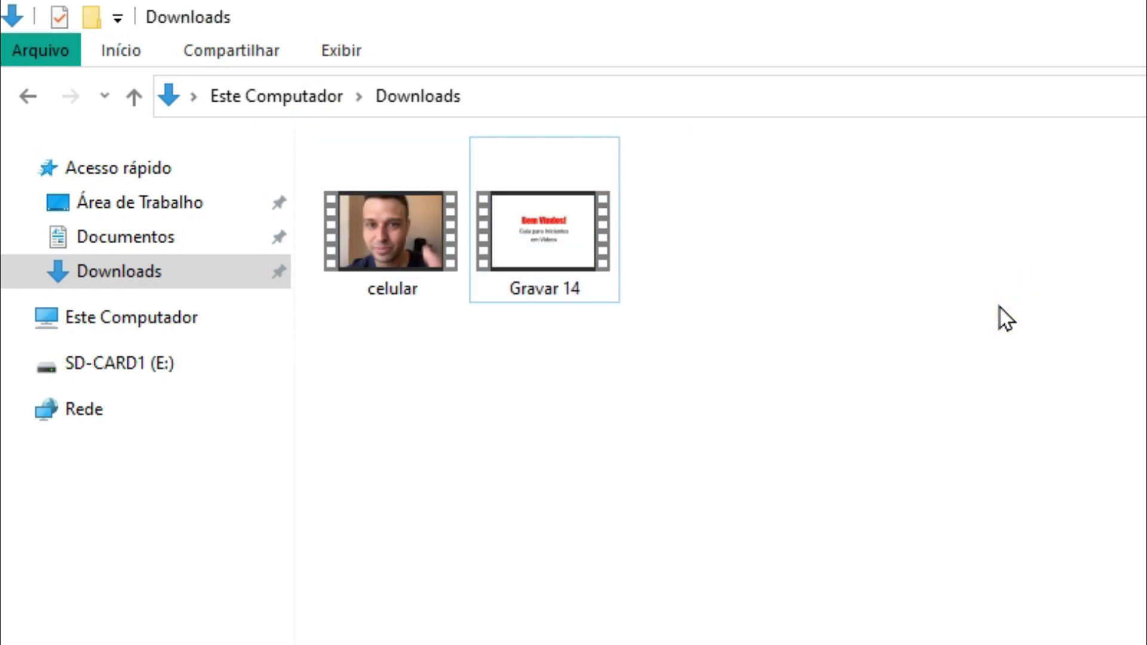
pyautogui.moveTo(710, 348); pyautogui.dragTo(279, 122)
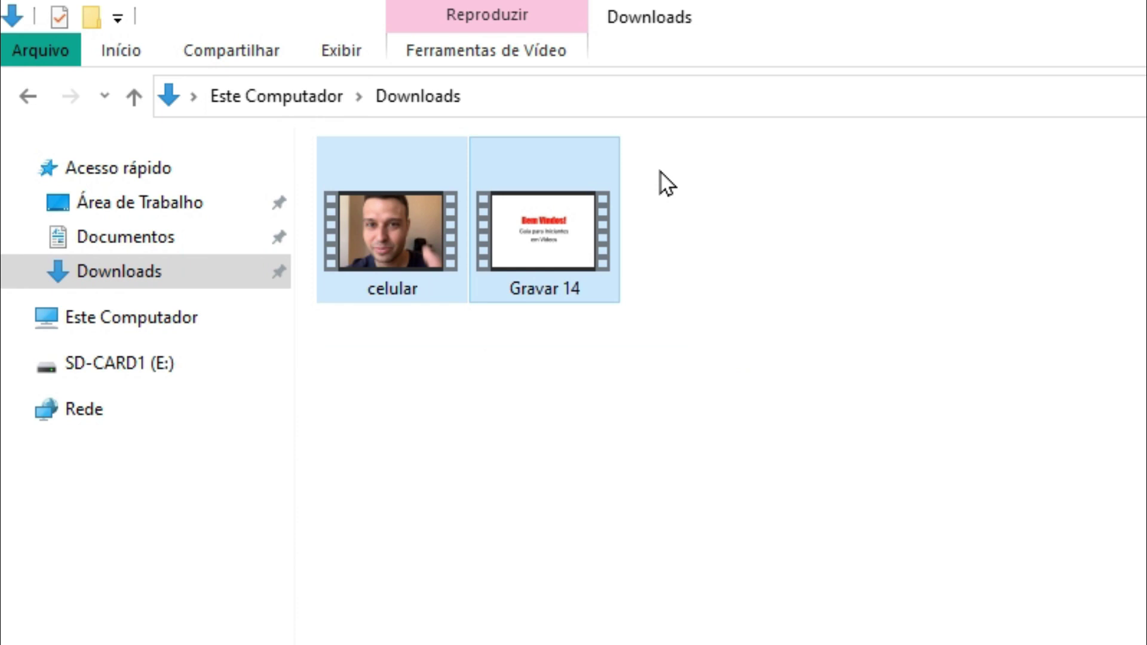
pyautogui.moveTo(696, 362); pyautogui.dragTo(281, 105)
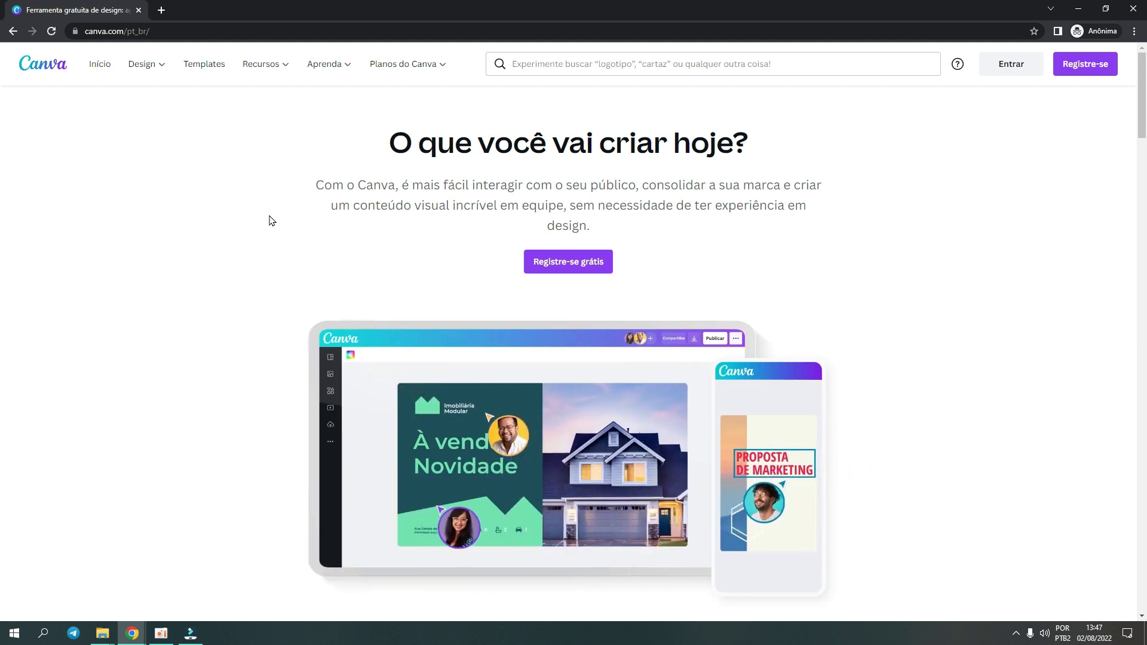
# - Look at Canva's sign-up options, reopen the account dialog through the login option, and continue with e-mail
pyautogui.moveTo(143, 66)
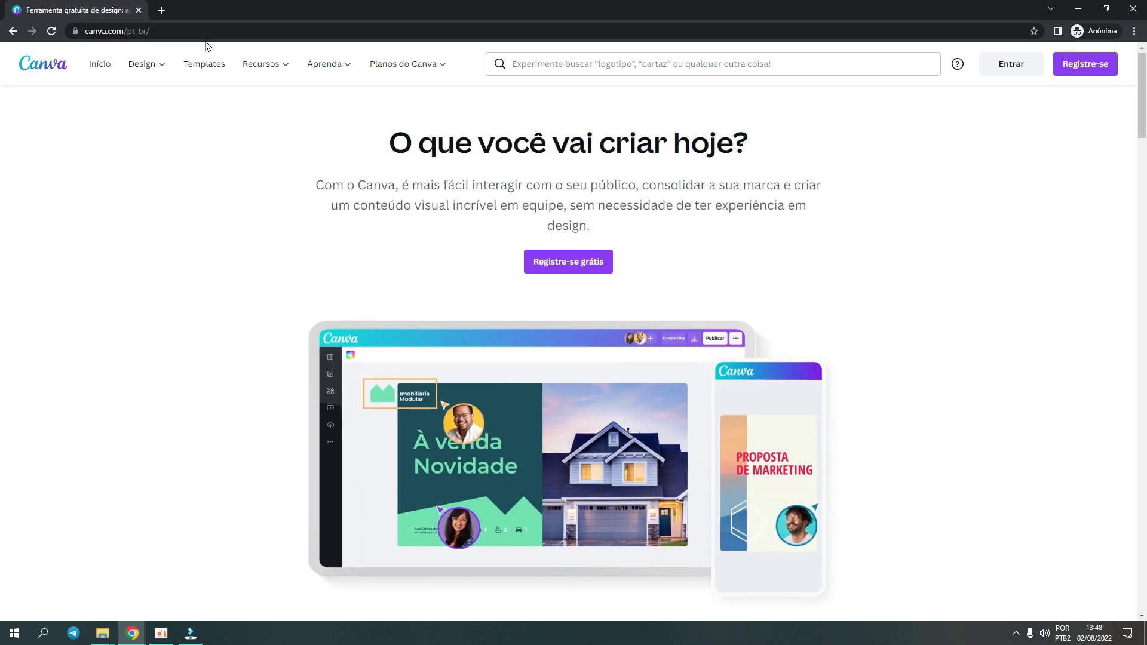
pyautogui.moveTo(331, 80)
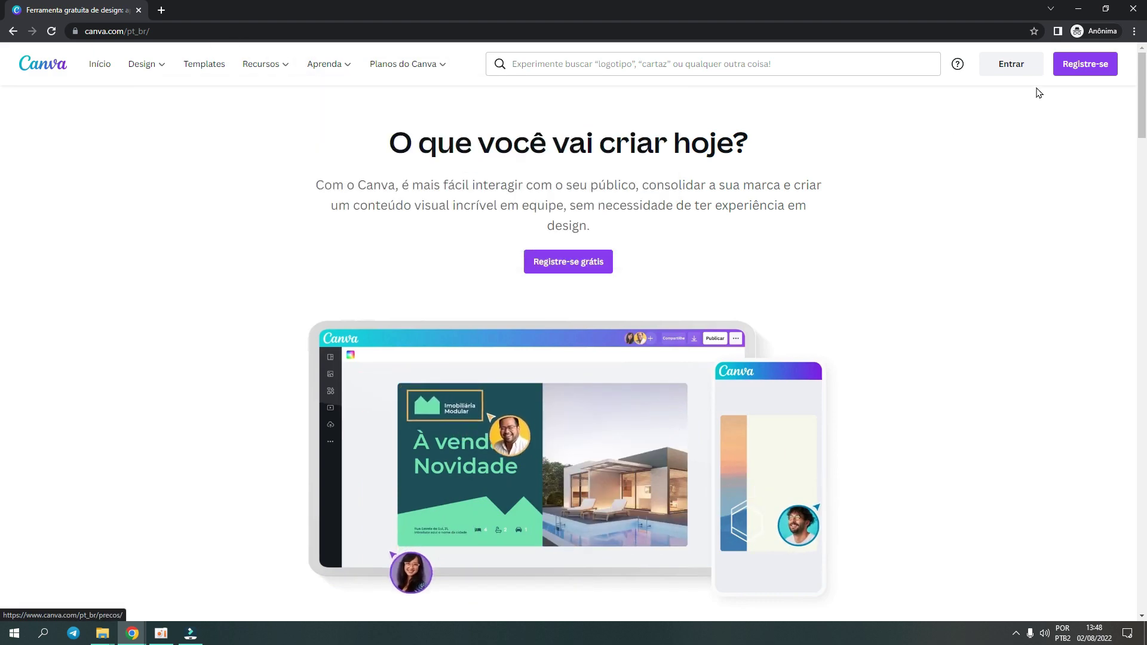
pyautogui.click(1082, 64)
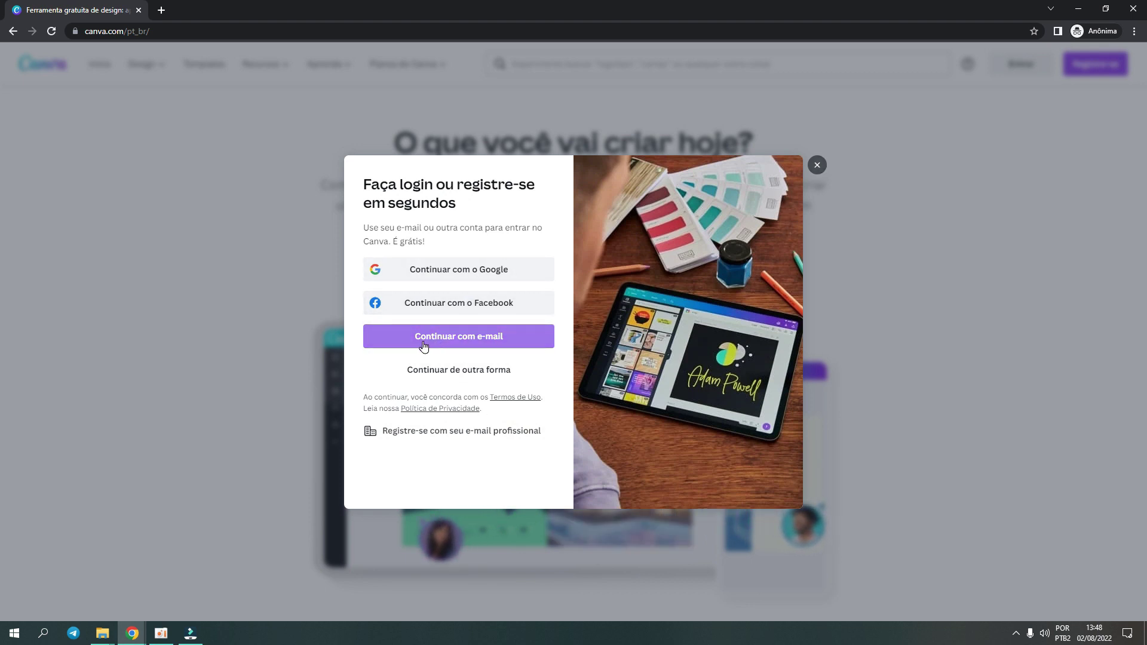
pyautogui.click(817, 165)
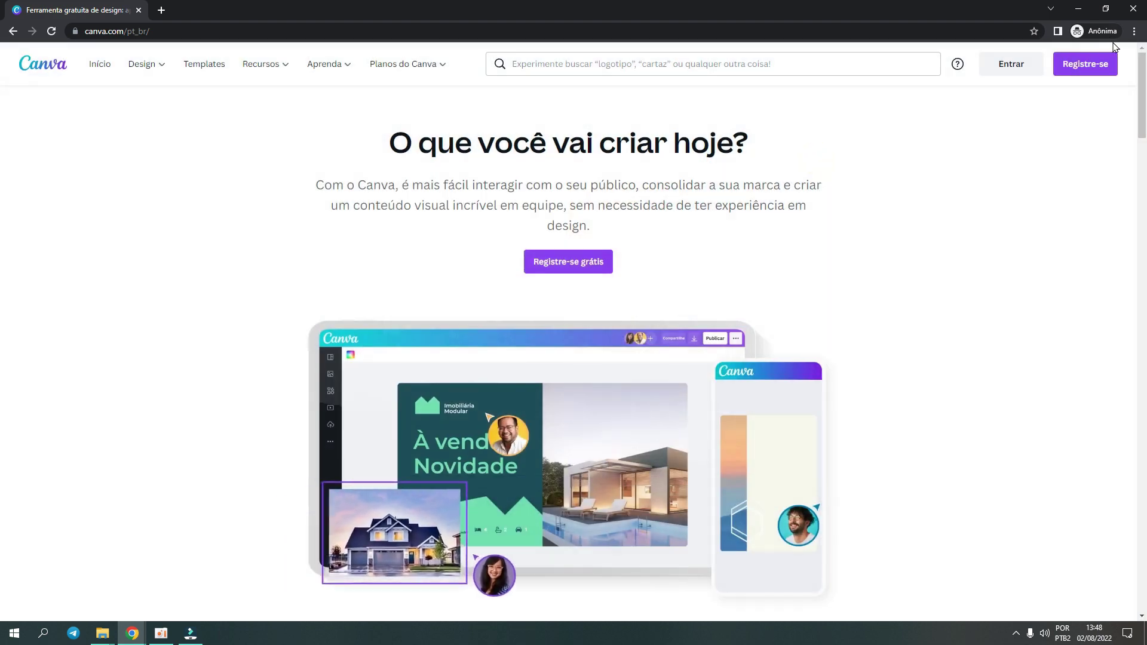
pyautogui.click(1023, 66)
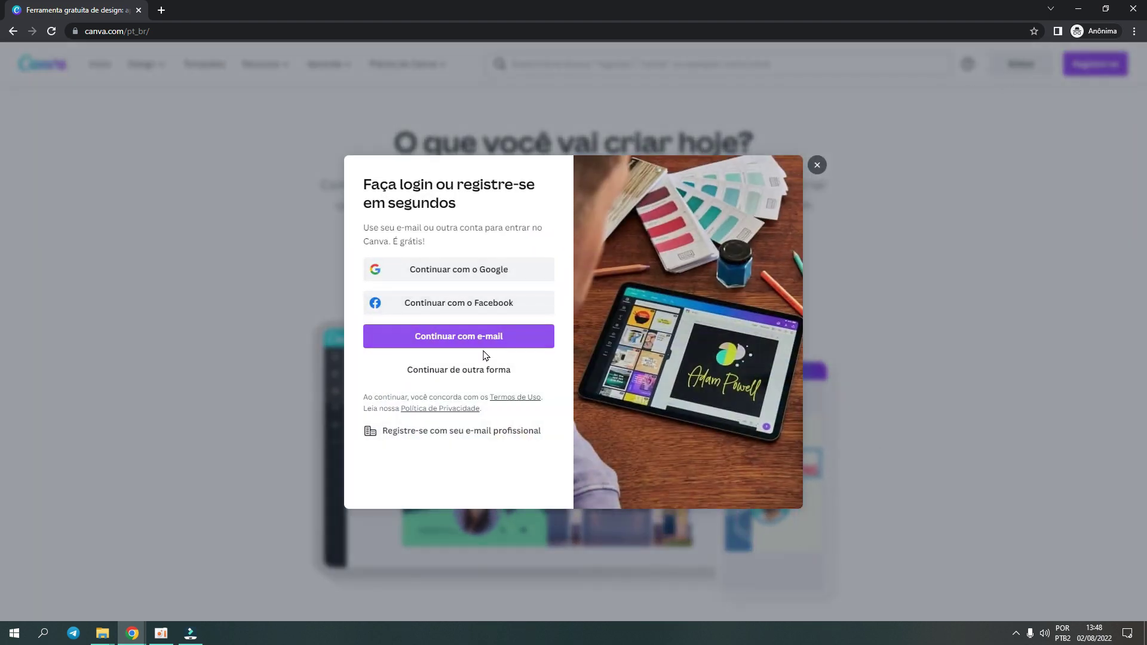
pyautogui.click(500, 338)
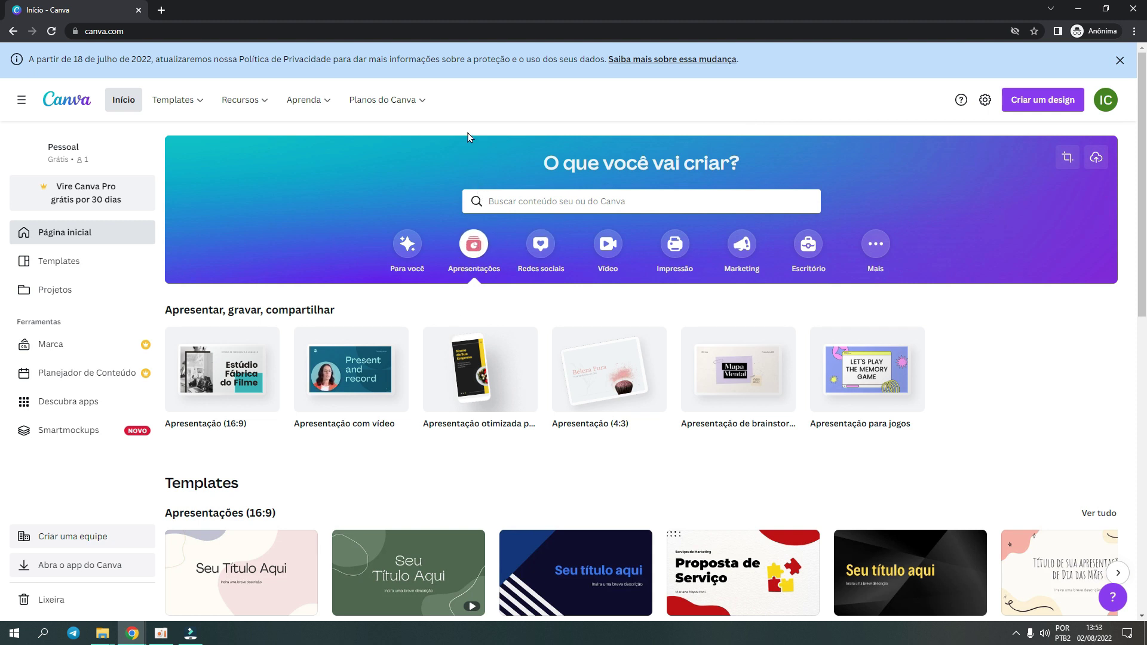
# - Browse Canva's home page templates, create a blank 16:9 presentation, and add two more pages to it
pyautogui.scroll(-6, 688, 269)
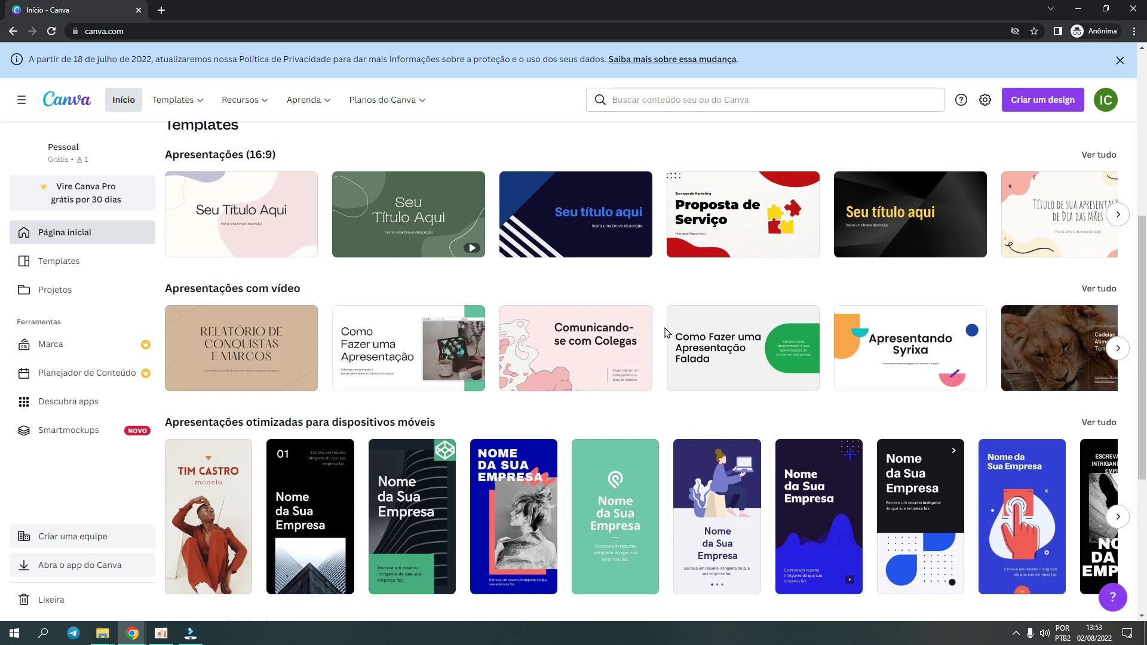
pyautogui.scroll(6, 662, 331)
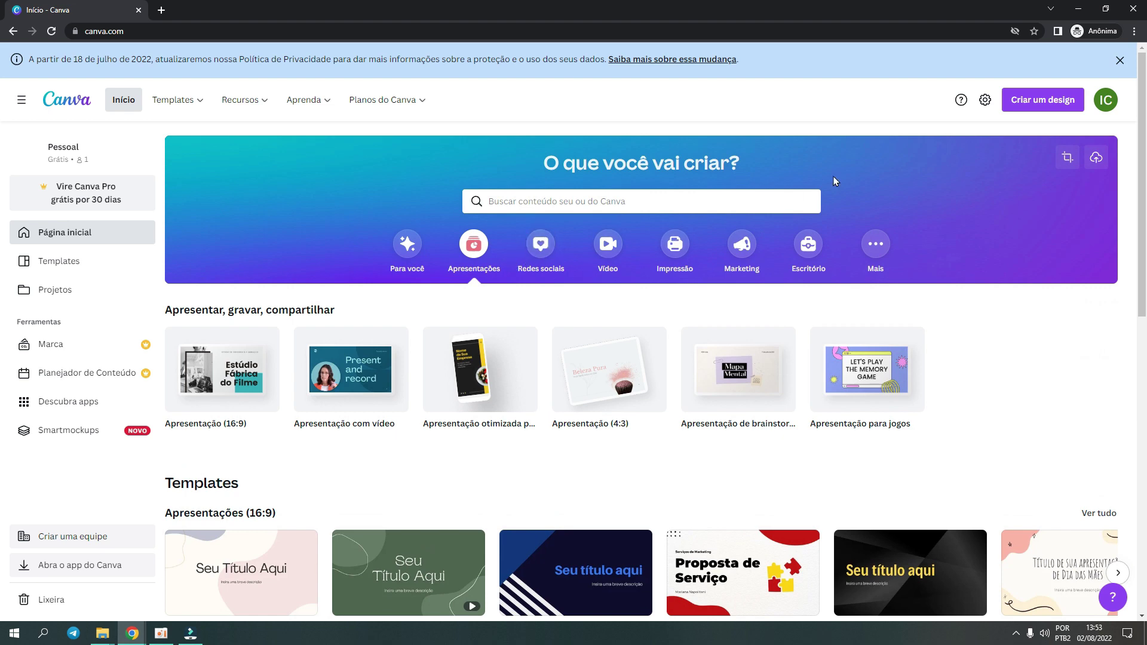
pyautogui.click(1031, 99)
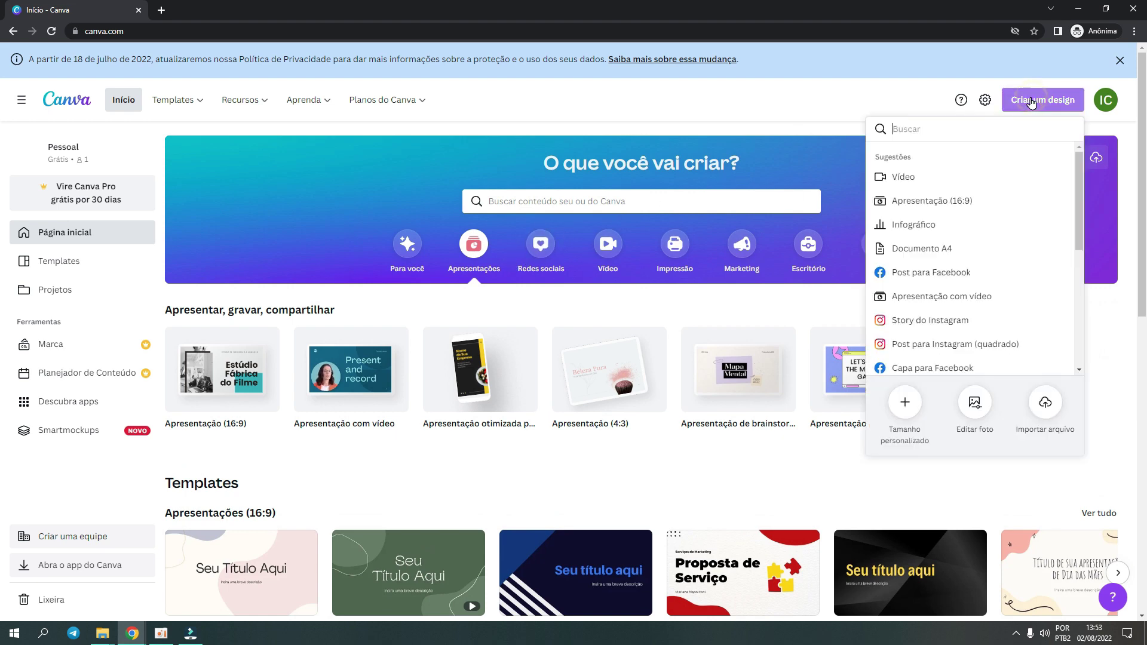
pyautogui.click(951, 200)
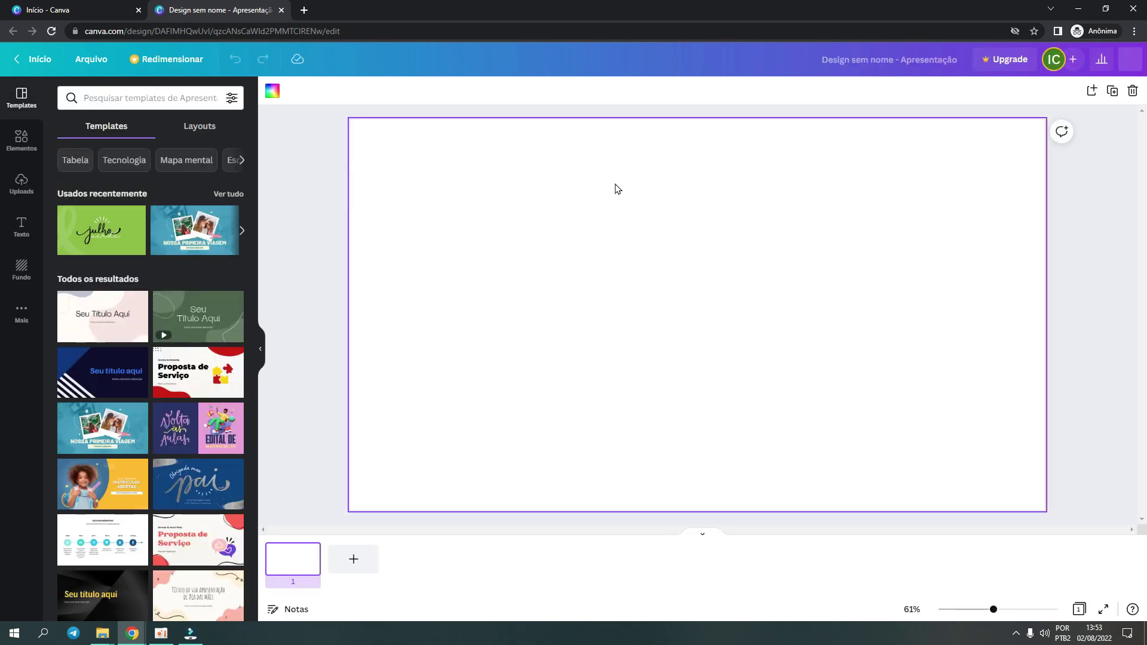
pyautogui.click(359, 571)
pyautogui.click(405, 565)
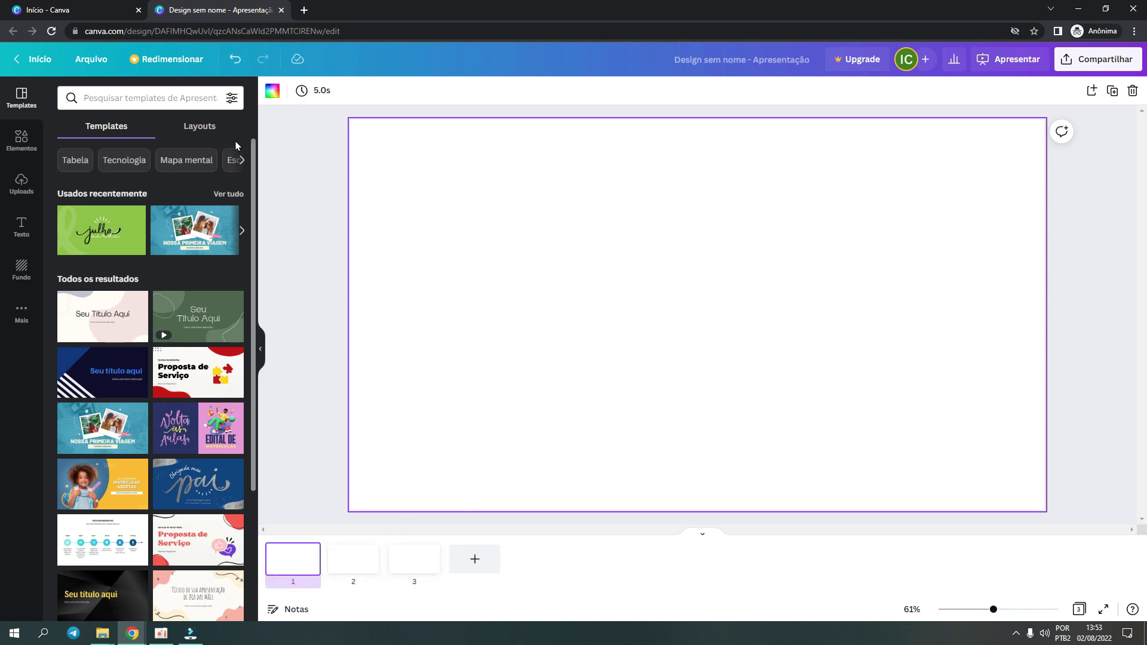
# - On page 1, insert a stressed woman graphic, a rounded square beside it on the left, and a woman with glasses on the right
pyautogui.click(19, 140)
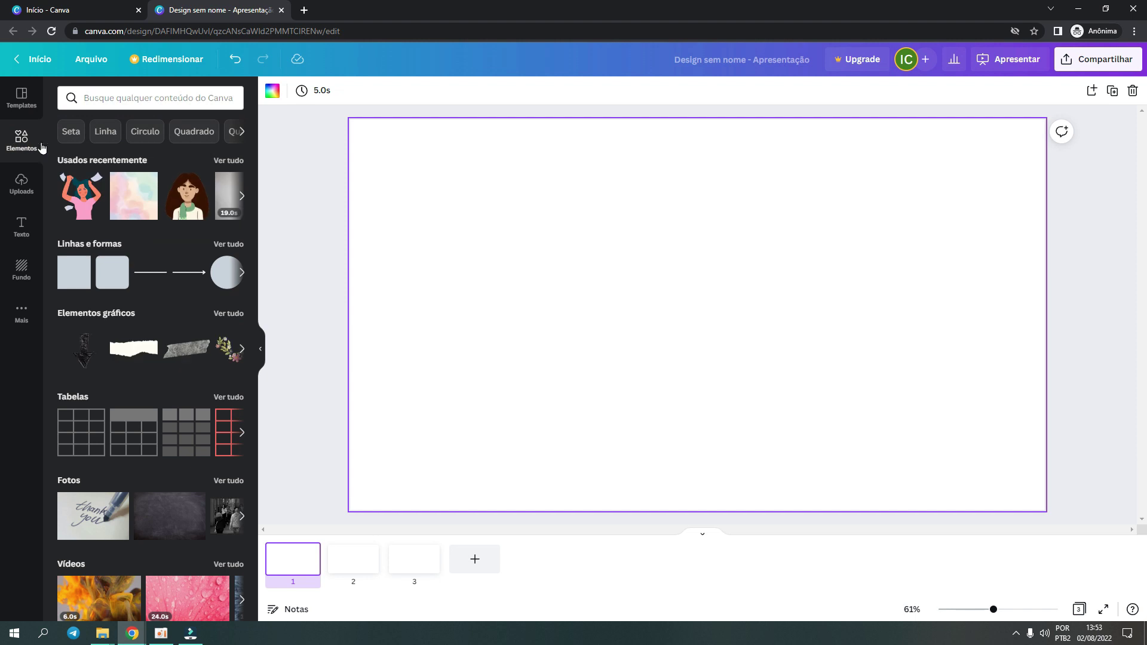
pyautogui.click(83, 201)
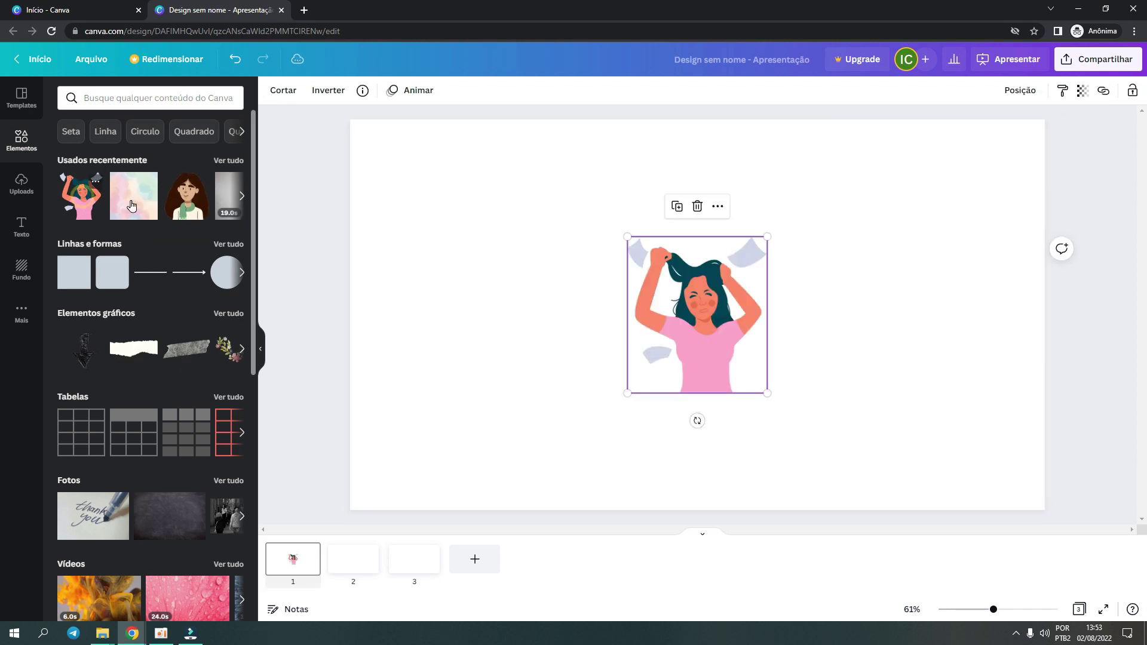
pyautogui.click(105, 284)
pyautogui.moveTo(671, 318); pyautogui.dragTo(496, 318)
pyautogui.click(179, 369)
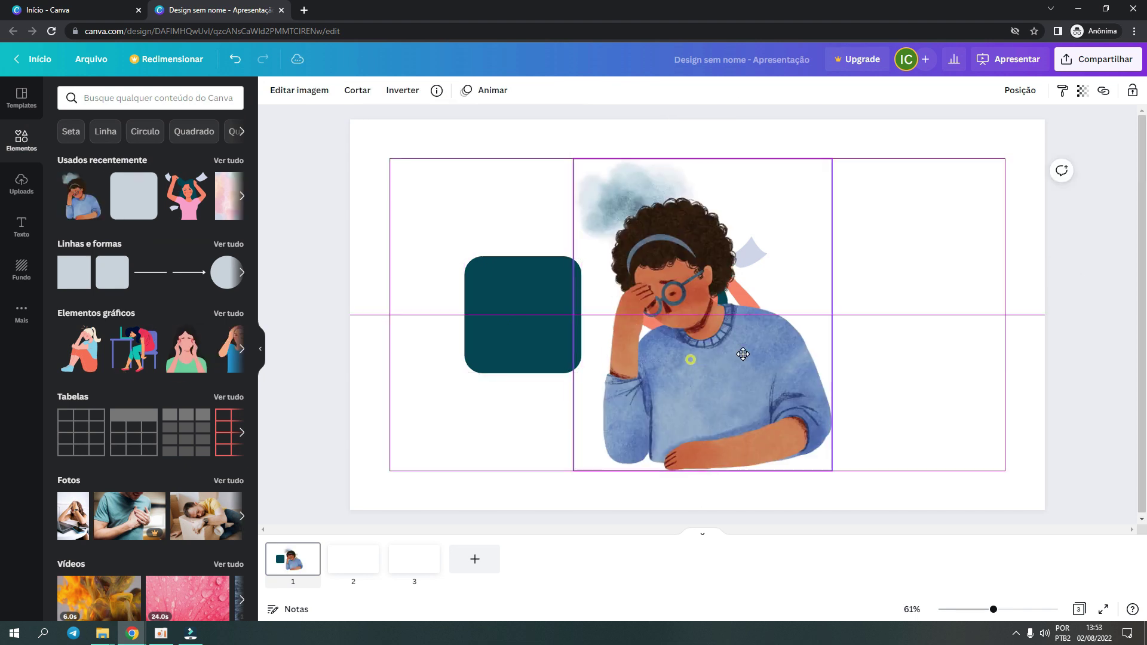
pyautogui.moveTo(701, 360); pyautogui.dragTo(895, 341)
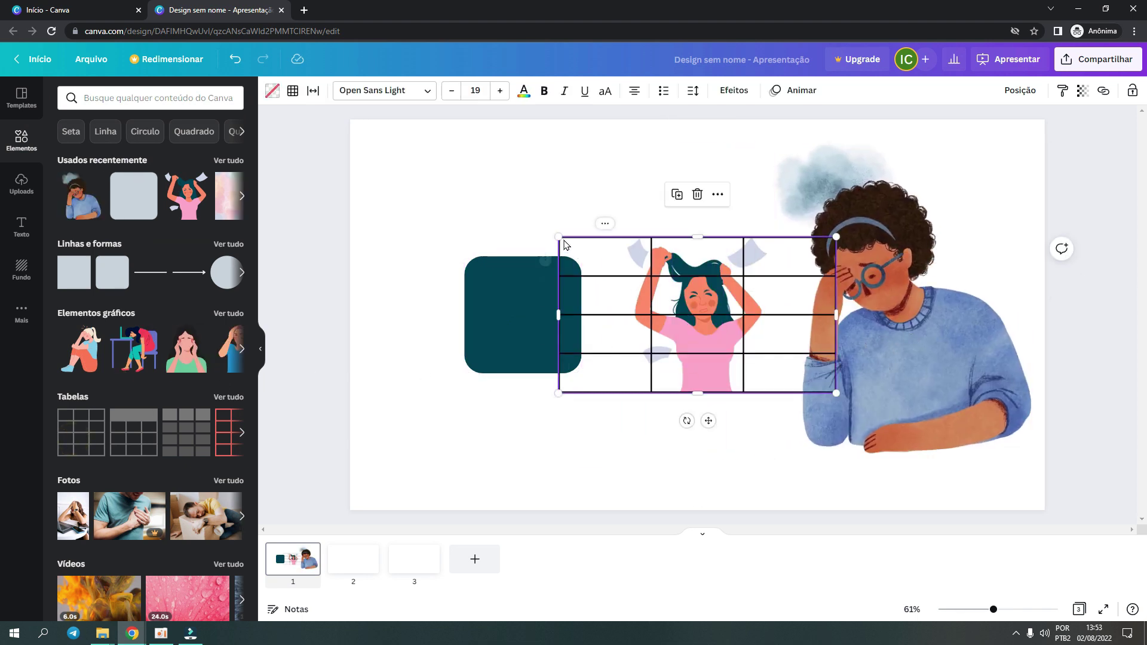
# - Shrink the three-column, four-row table, place it at the page's lower left, and move the rounded square above it
pyautogui.moveTo(560, 238); pyautogui.dragTo(638, 272)
pyautogui.moveTo(705, 376); pyautogui.dragTo(479, 468)
pyautogui.moveTo(507, 340); pyautogui.dragTo(497, 262)
pyautogui.moveTo(520, 402); pyautogui.dragTo(520, 374)
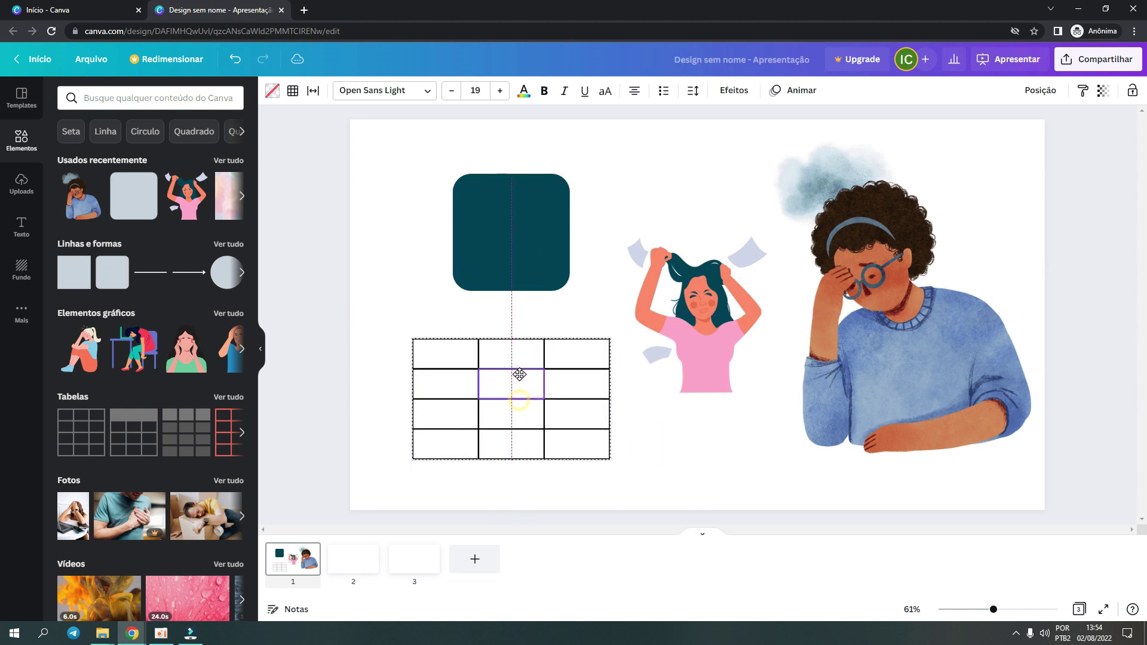
# - On page 2, insert the photo of the man asleep on a cardboard box, shrunk to fit the page's left half
pyautogui.click(339, 570)
pyautogui.scroll(-1, 168, 457)
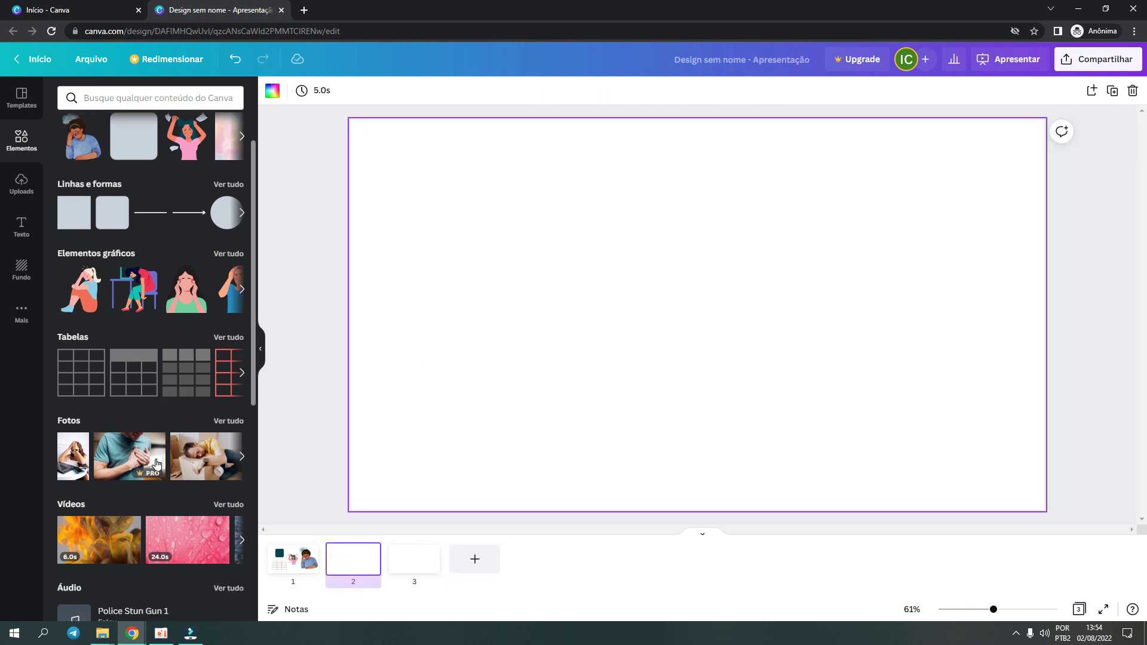
pyautogui.click(186, 469)
pyautogui.moveTo(899, 432); pyautogui.dragTo(789, 405)
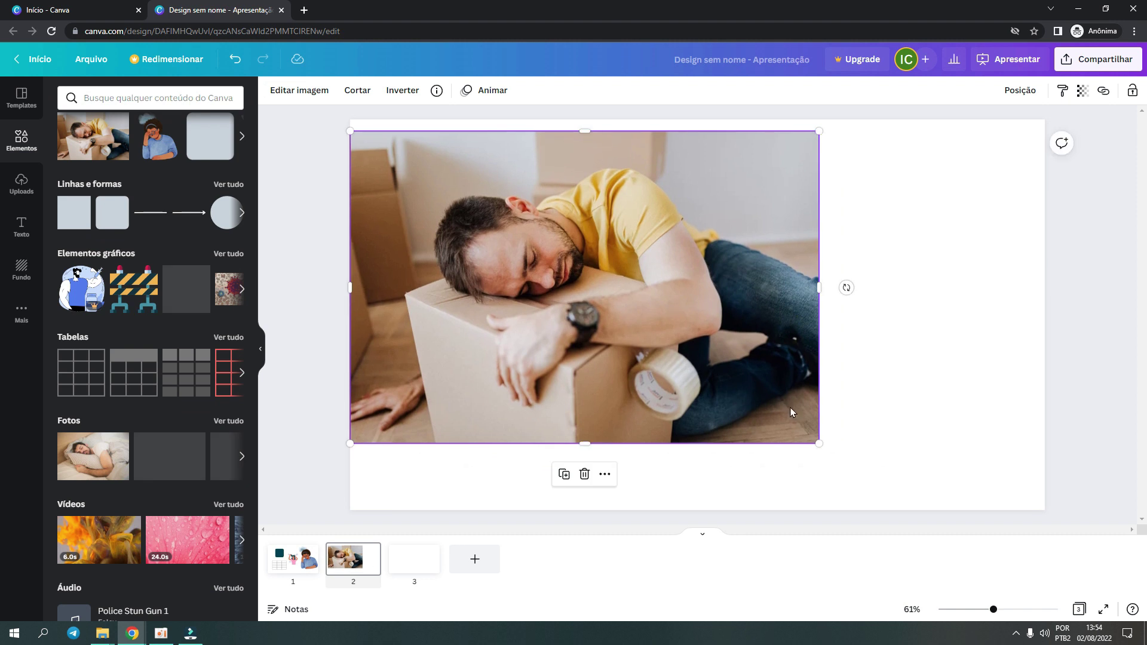
pyautogui.hotkey('ctrl', 'z')
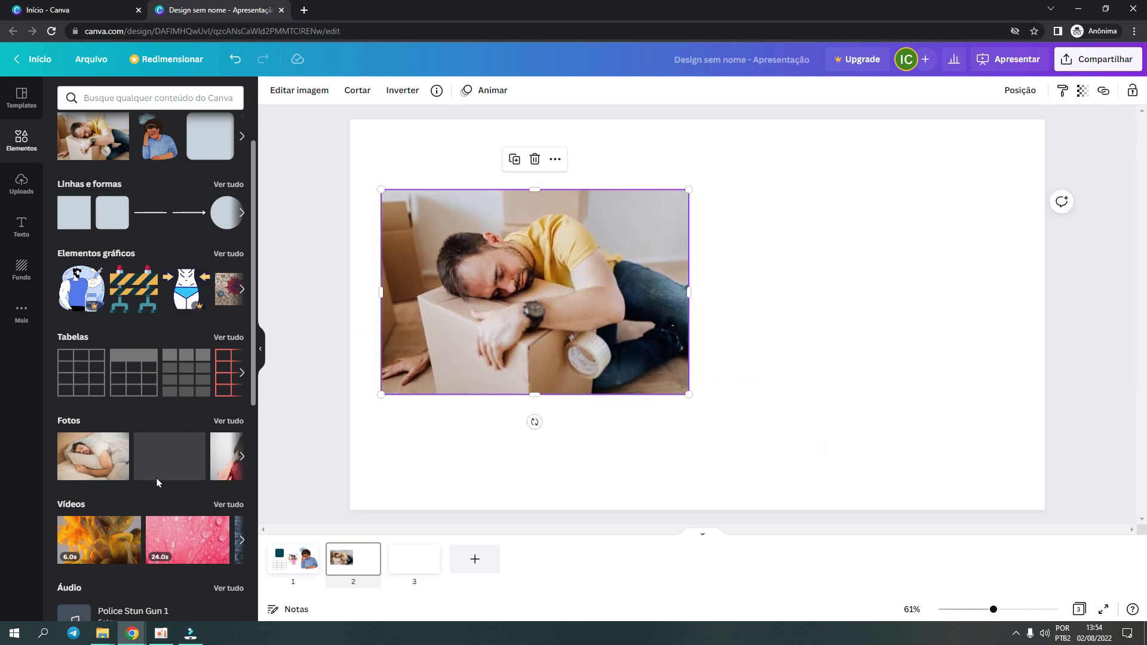
# - Add a smaller photo of the man asleep in bed on the page's right and the dark bedroom photo over the centre
pyautogui.click(100, 465)
pyautogui.moveTo(461, 159); pyautogui.dragTo(660, 292)
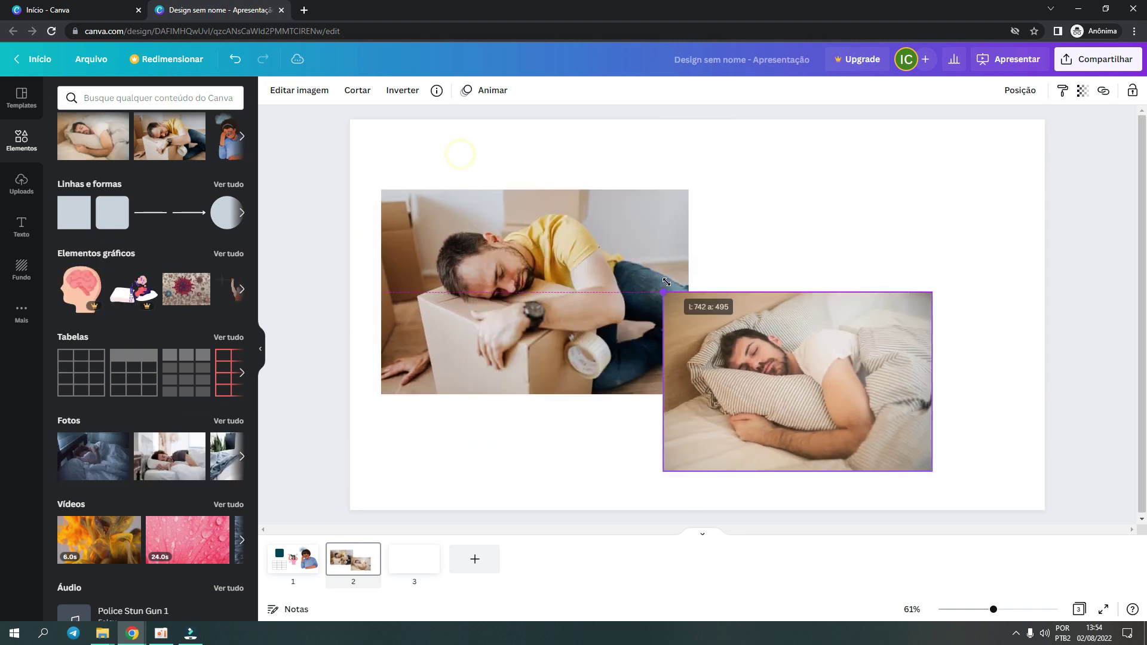
pyautogui.moveTo(758, 374); pyautogui.dragTo(817, 292)
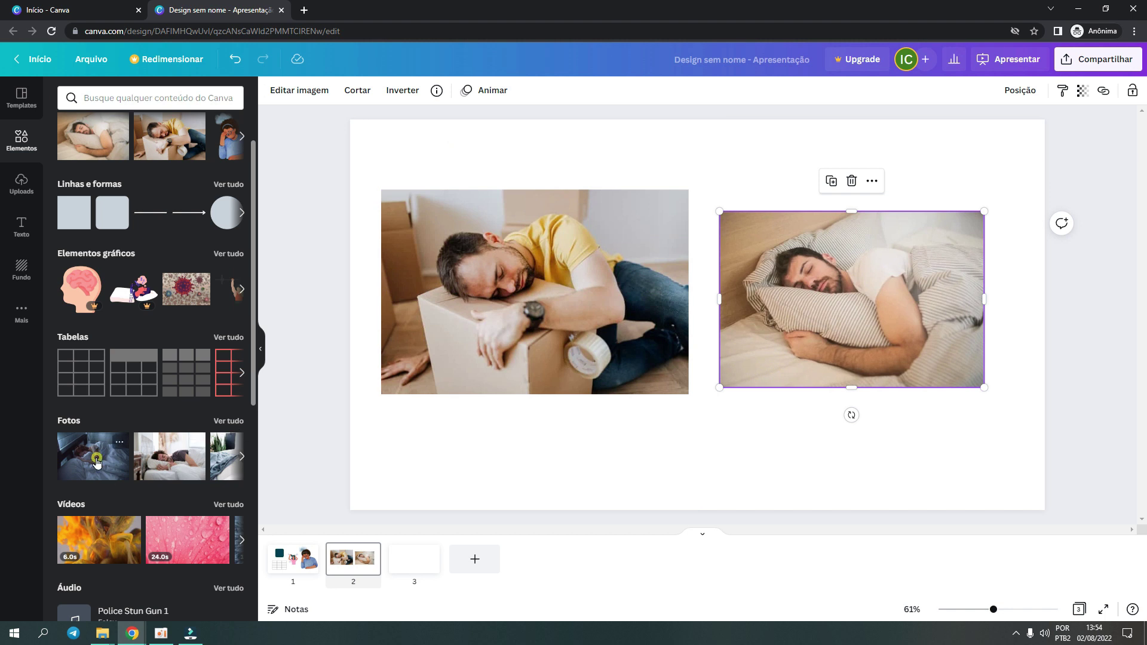
pyautogui.click(97, 462)
pyautogui.moveTo(463, 159); pyautogui.dragTo(553, 189)
pyautogui.moveTo(737, 339); pyautogui.dragTo(727, 322)
# - Set page 2's background to the darker orange document colour
pyautogui.click(455, 162)
pyautogui.click(273, 91)
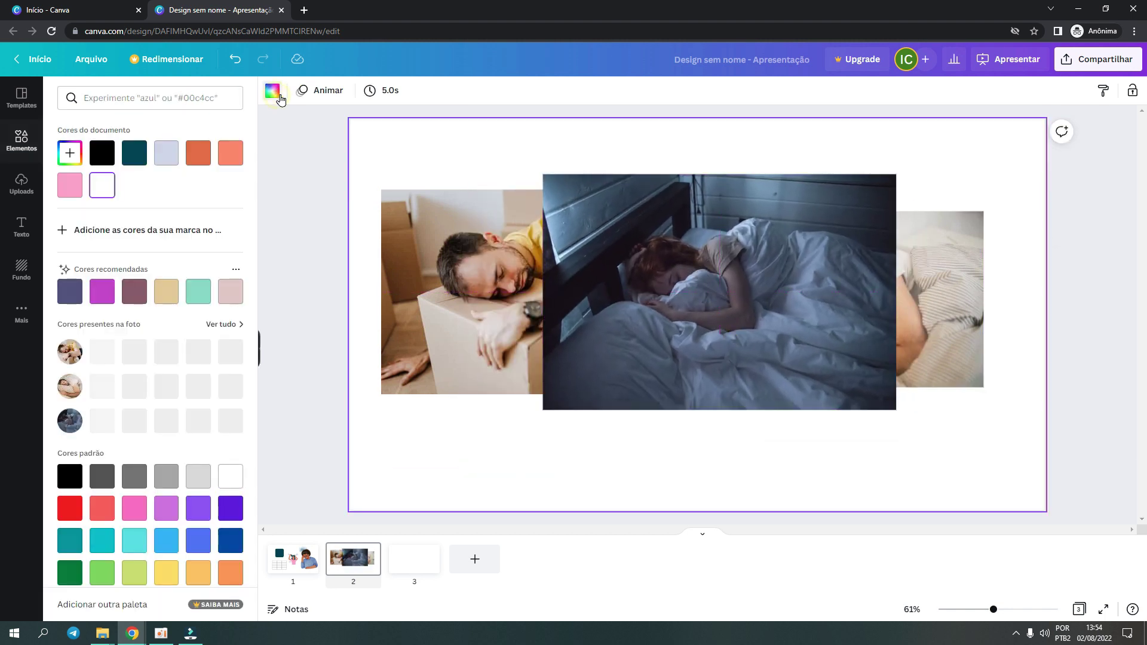
pyautogui.click(194, 160)
# - On page 1, search the elements for "cidade" and restrict the results to videos
pyautogui.click(293, 559)
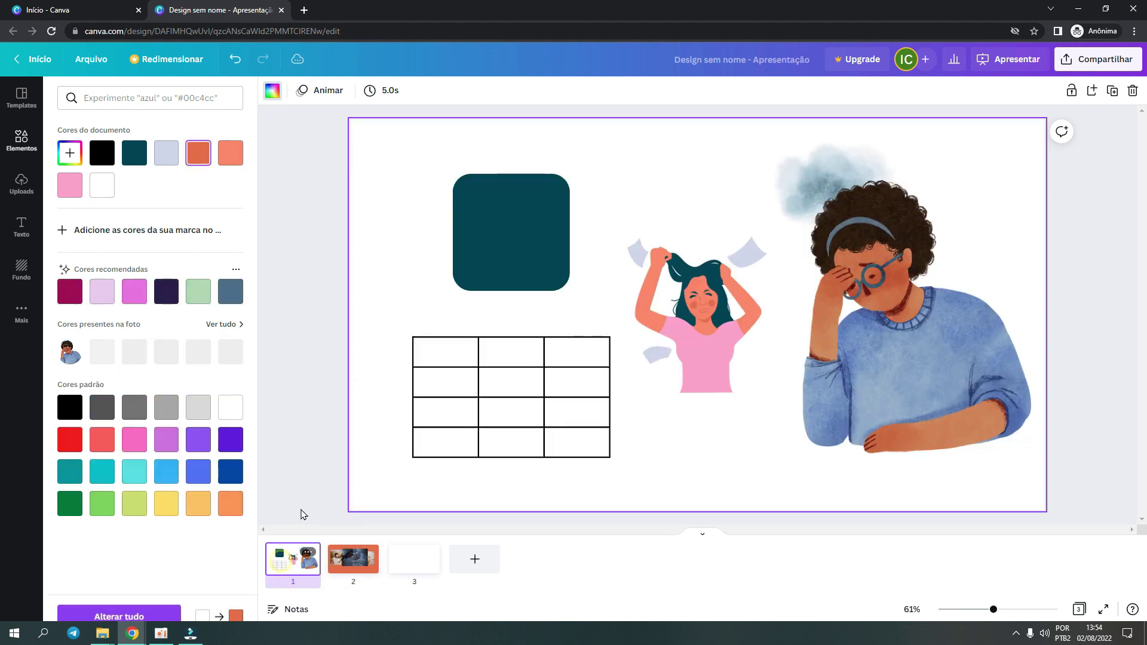
pyautogui.click(365, 142)
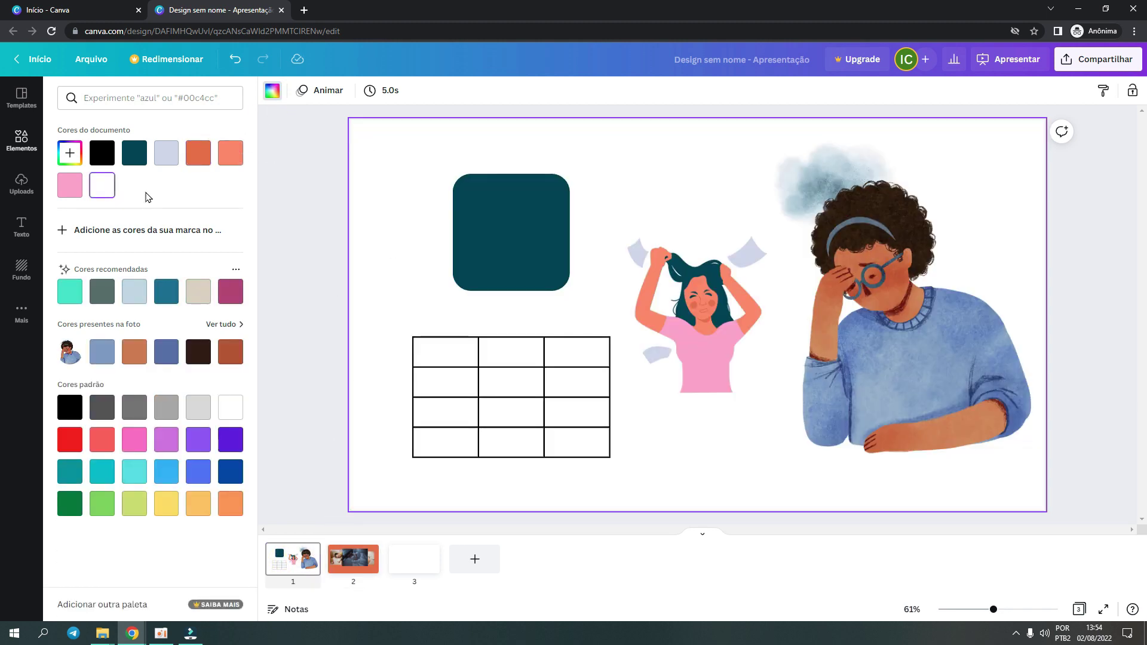
pyautogui.click(30, 142)
pyautogui.click(127, 100)
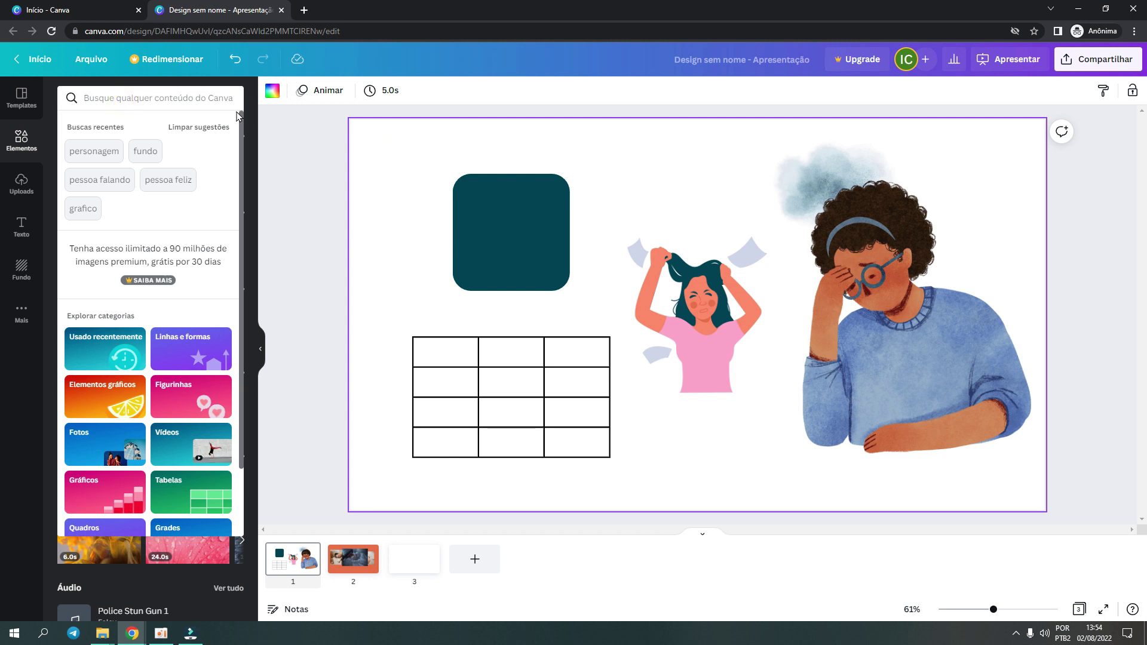
pyautogui.write('cidade')
pyautogui.press('Return')
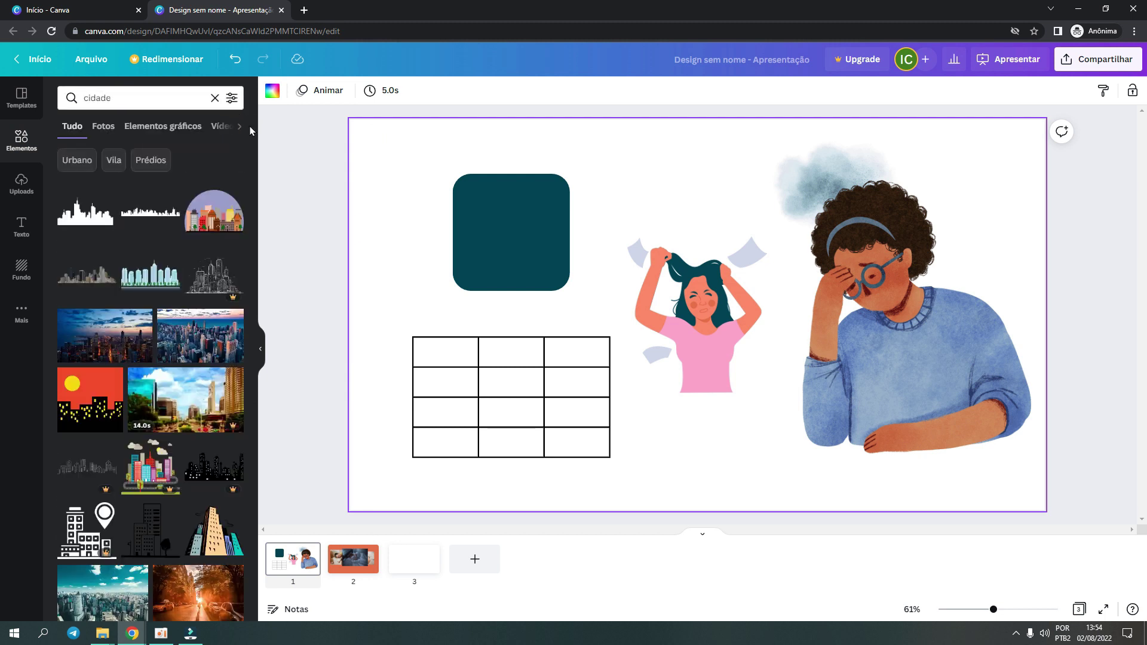
pyautogui.click(219, 130)
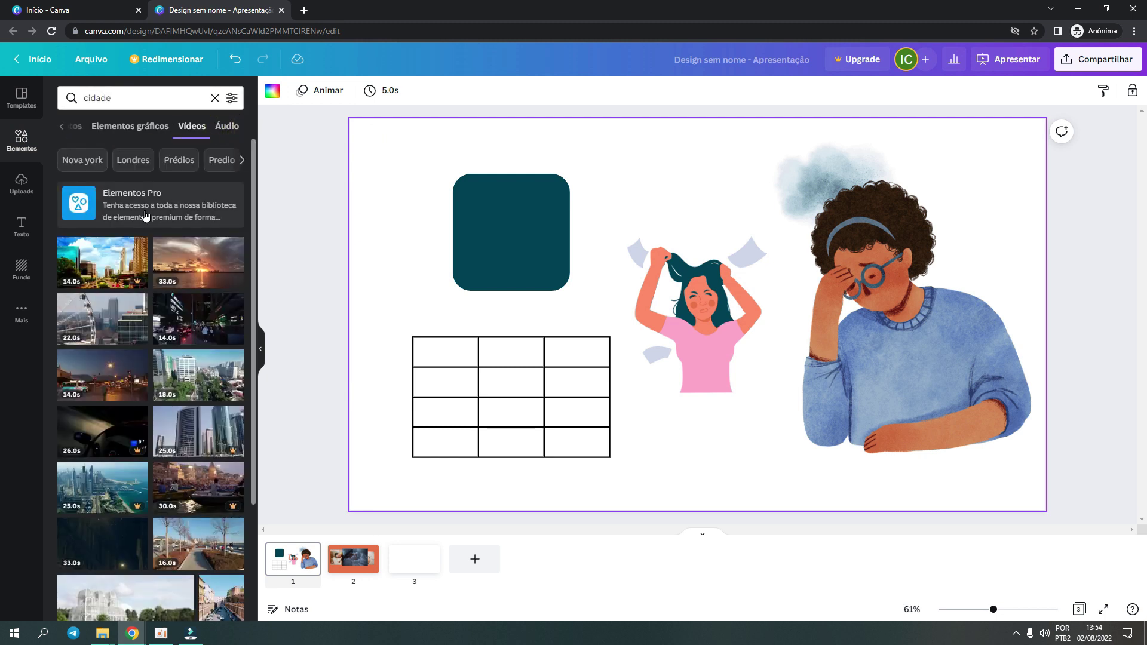
# - Try the sunny avenue video as page 1's background, delete it, and use the sunset skyline video as the background instead
pyautogui.moveTo(101, 271); pyautogui.dragTo(374, 158)
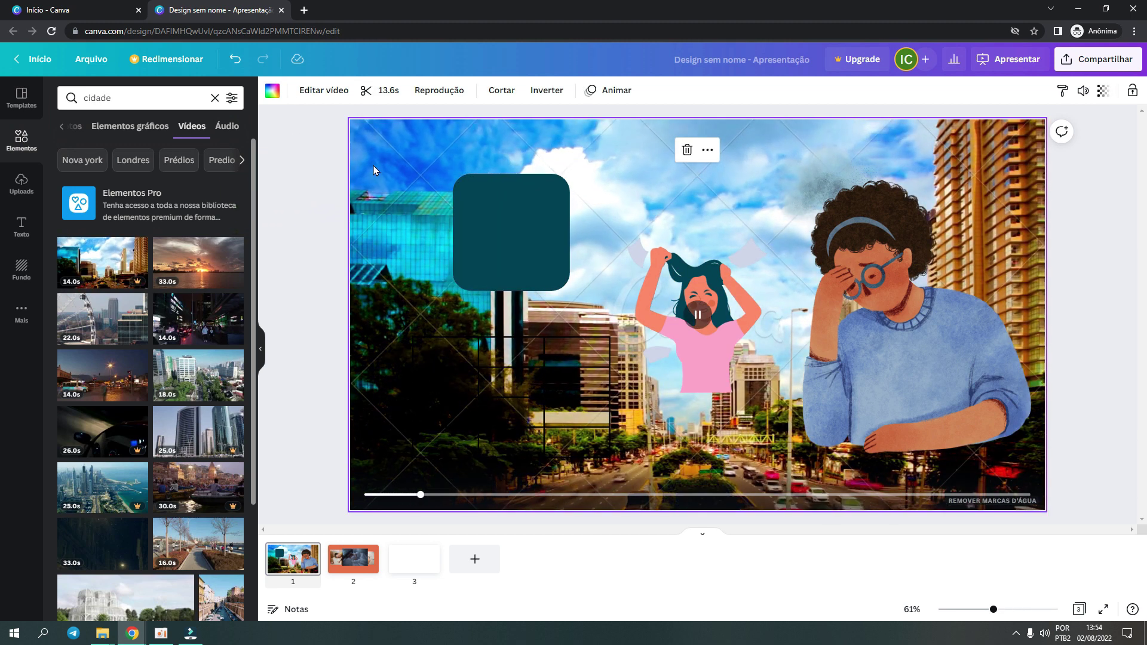
pyautogui.press('Delete')
pyautogui.moveTo(198, 263); pyautogui.dragTo(365, 146)
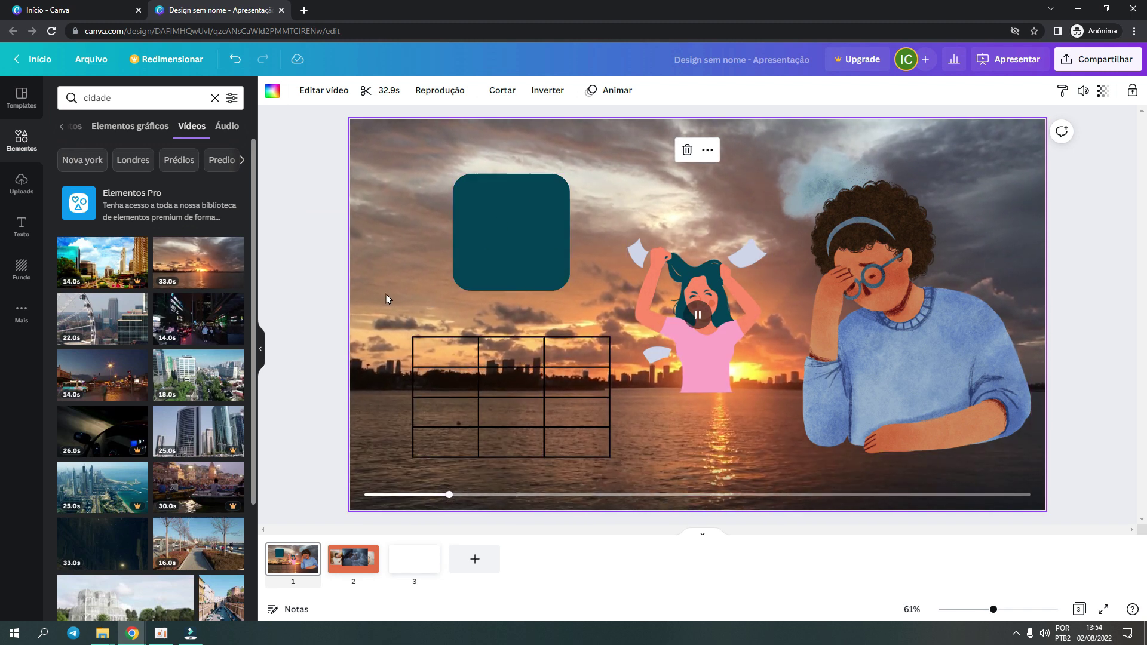
# - Try the night street video on page 3, delete it, and return to the empty page
pyautogui.click(403, 558)
pyautogui.click(188, 325)
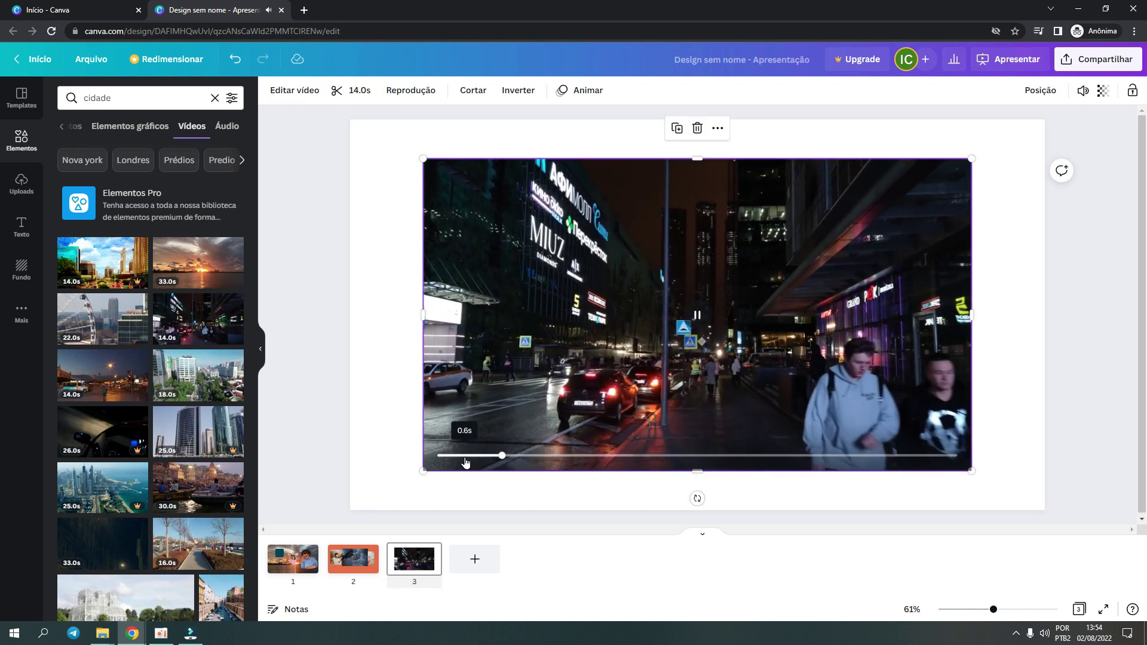
pyautogui.press('Delete')
pyautogui.click(343, 561)
pyautogui.click(426, 550)
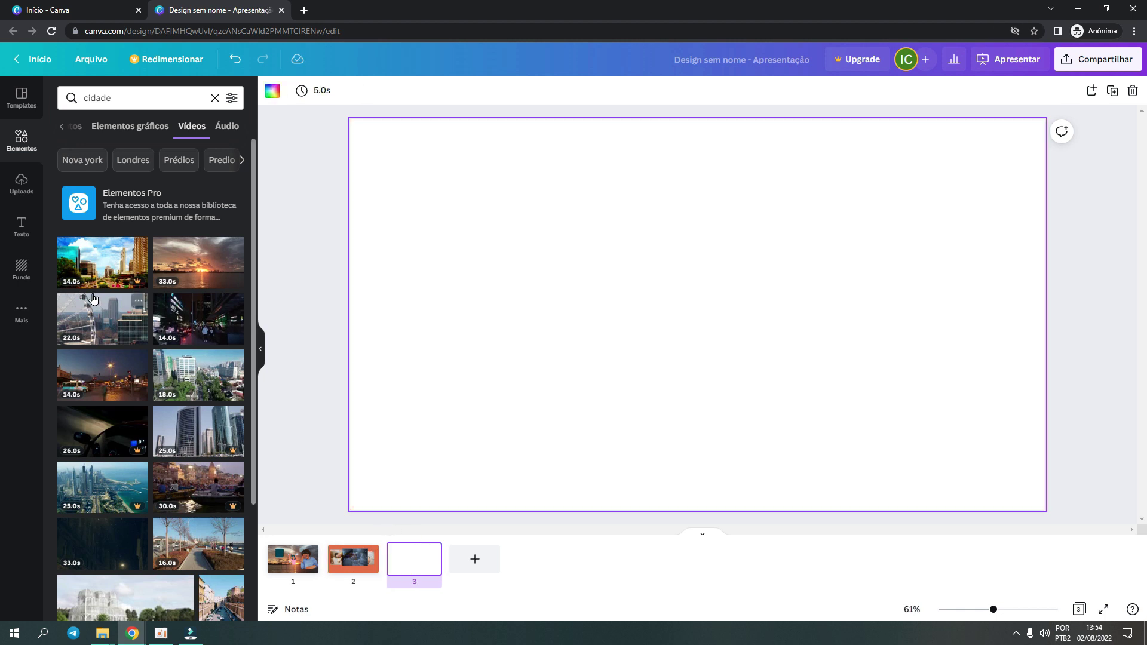
# - Add a title to page 3 reading "Adicionar qualquer Texto aqui"
pyautogui.click(22, 271)
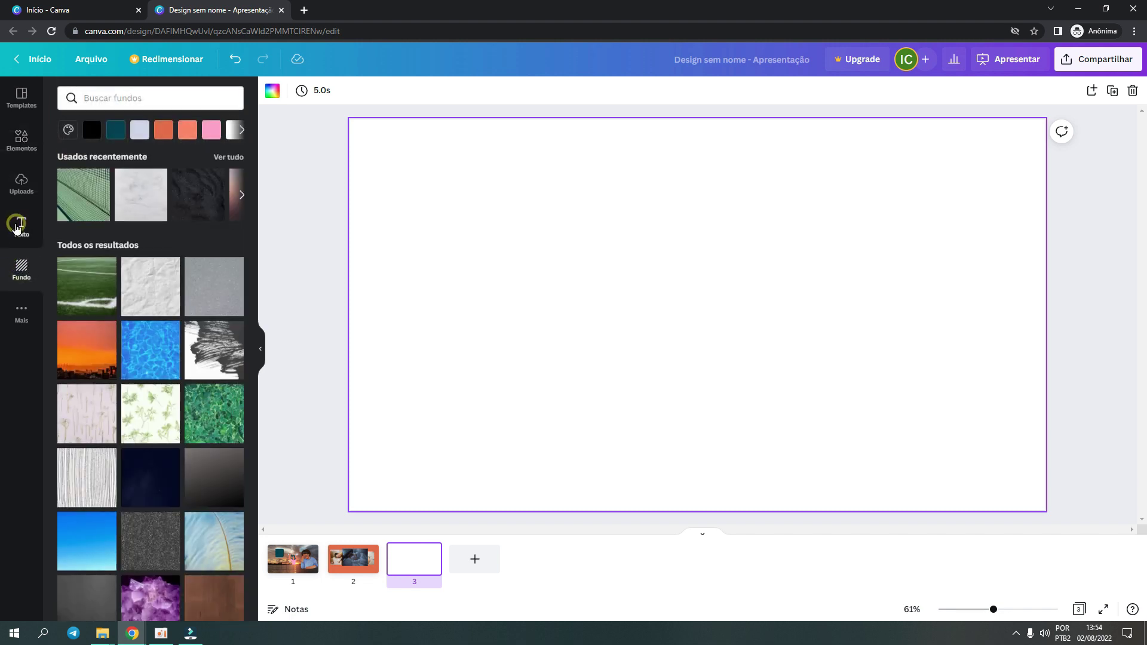
pyautogui.click(20, 224)
pyautogui.click(145, 155)
pyautogui.write('Aducui')
pyautogui.press('BackSpace')
pyautogui.press('BackSpace')
pyautogui.press('BackSpace')
pyautogui.press('BackSpace')
pyautogui.write('icionar qualquer')
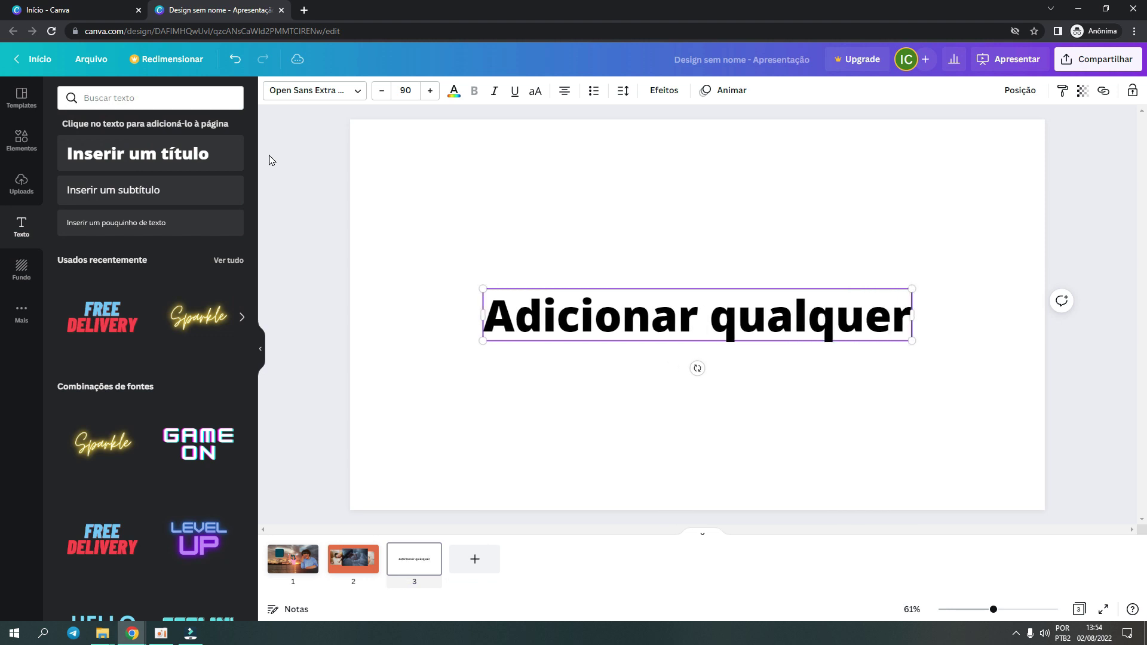
pyautogui.write(' Texto aqui')
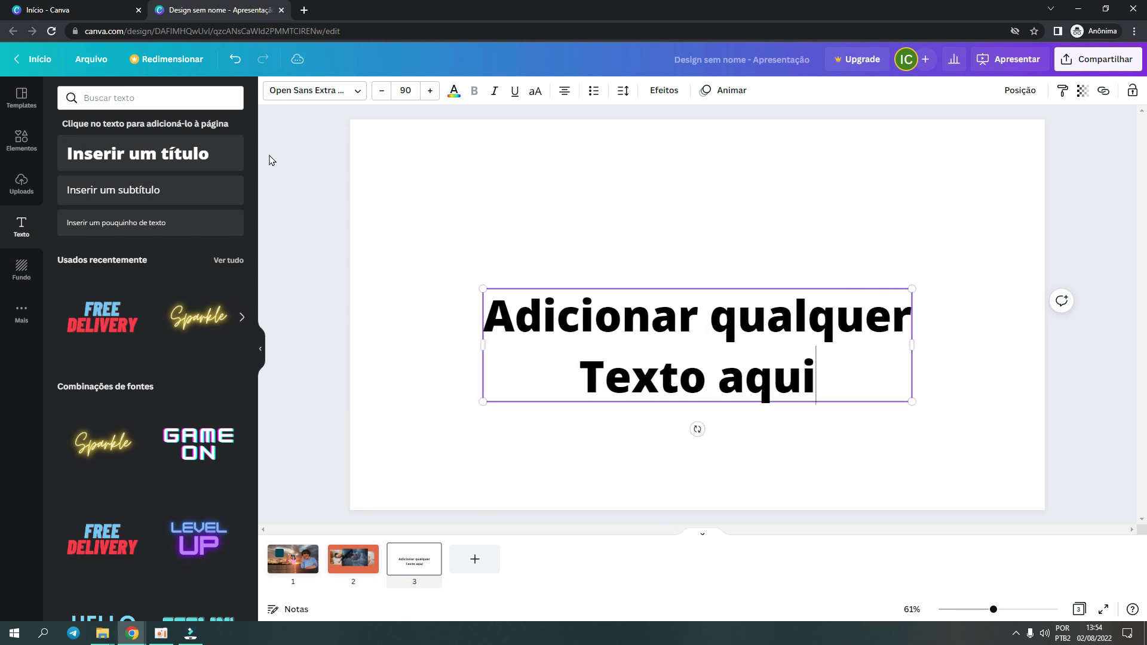
# - Move the title to the middle of page 3 and colour it dark teal
pyautogui.moveTo(632, 352)
pyautogui.mouseDown()
pyautogui.moveTo(622, 325)
pyautogui.moveTo(634, 339)
pyautogui.mouseUp()
pyautogui.click(454, 90)
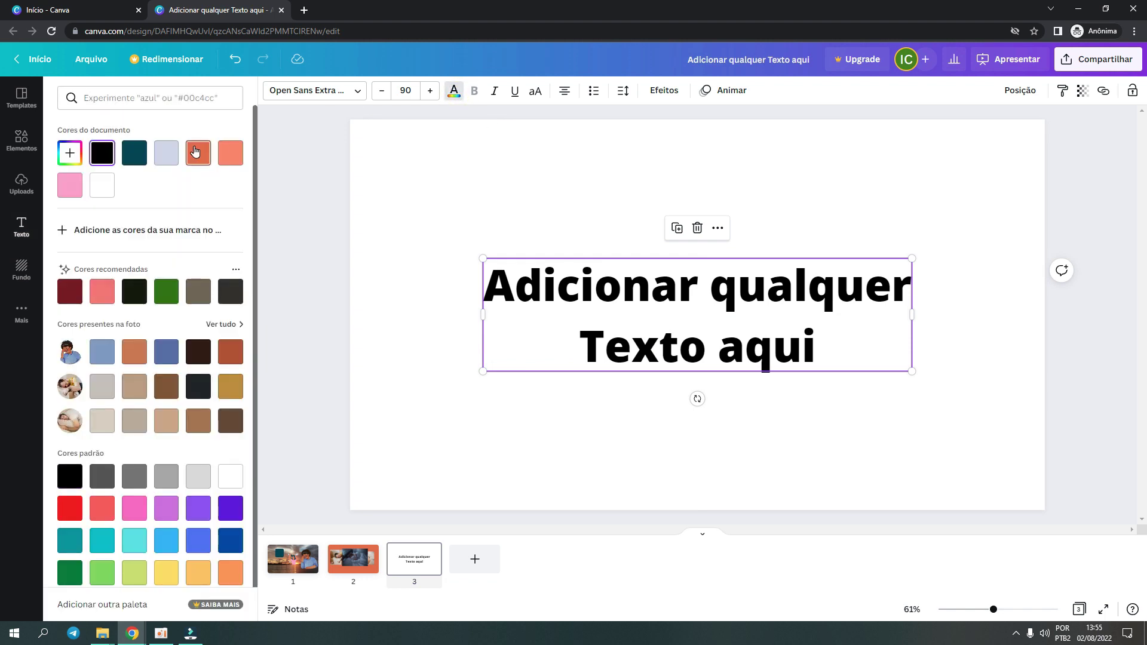
pyautogui.click(143, 157)
# - Insert the "GAME ON" font combination in page 3's lower half and move the title up above it
pyautogui.click(553, 187)
pyautogui.moveTo(645, 309); pyautogui.dragTo(693, 400)
pyautogui.moveTo(674, 269); pyautogui.dragTo(674, 225)
pyautogui.click(702, 371)
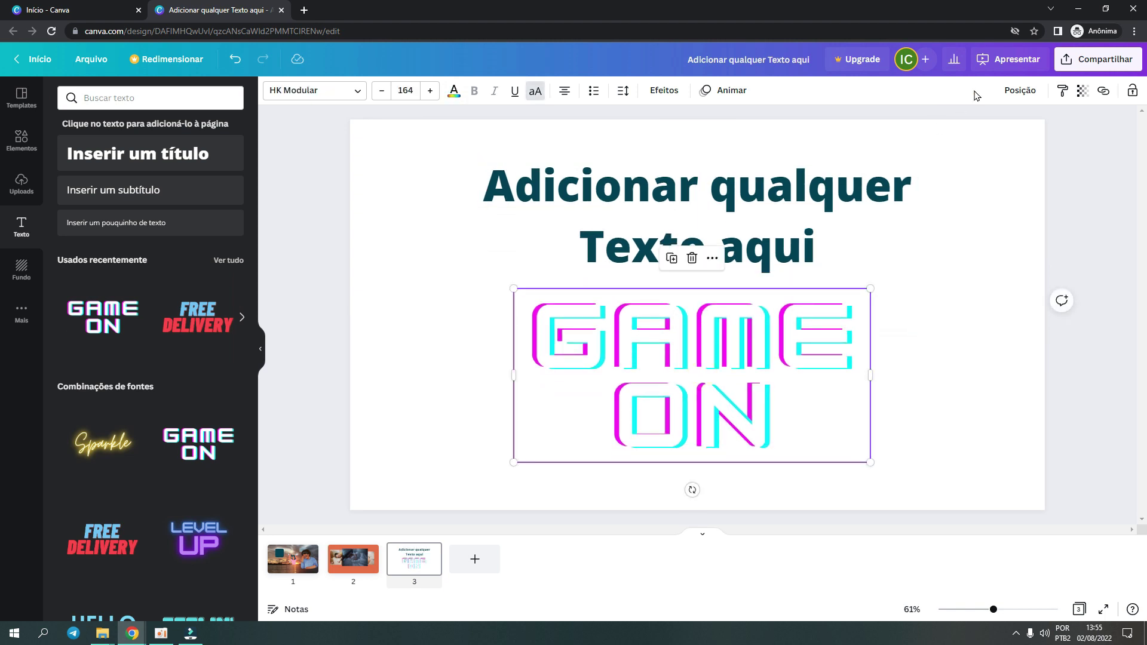
# - Add a blank page 4 to the presentation and browse the presentation templates
pyautogui.click(293, 559)
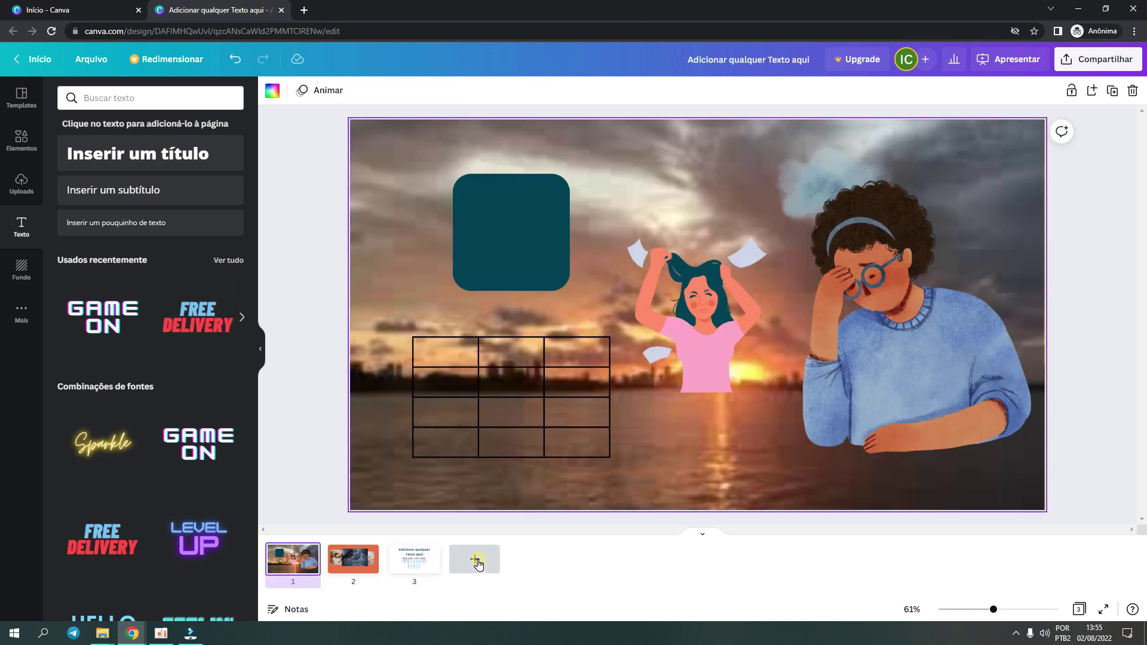
pyautogui.click(475, 559)
pyautogui.click(22, 97)
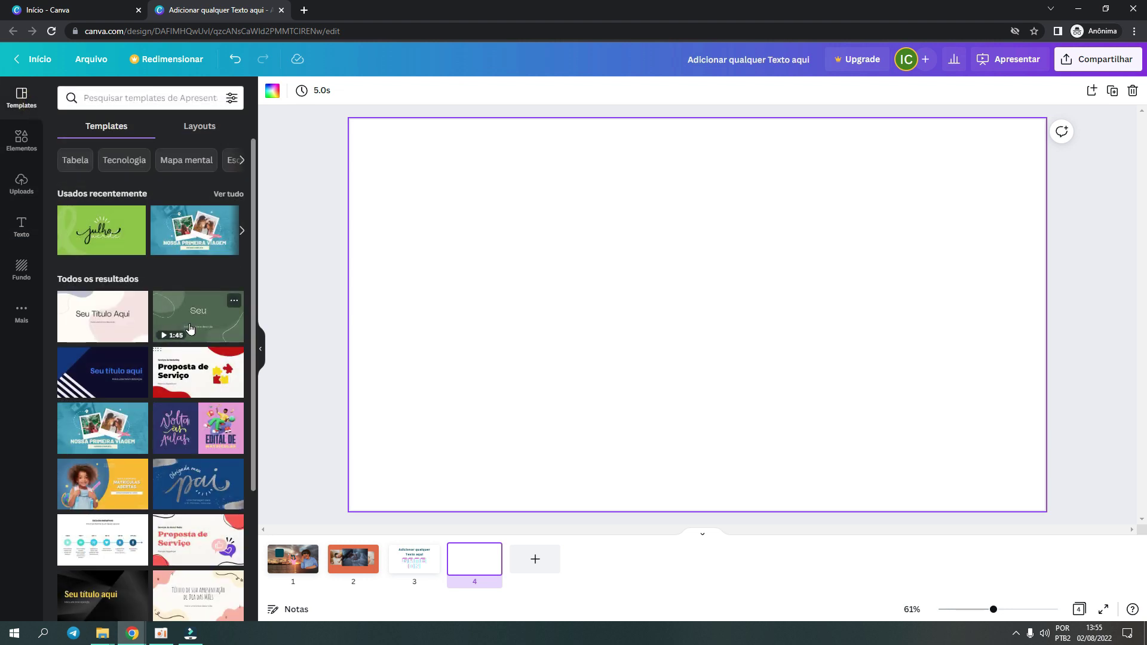
pyautogui.scroll(-3, 189, 328)
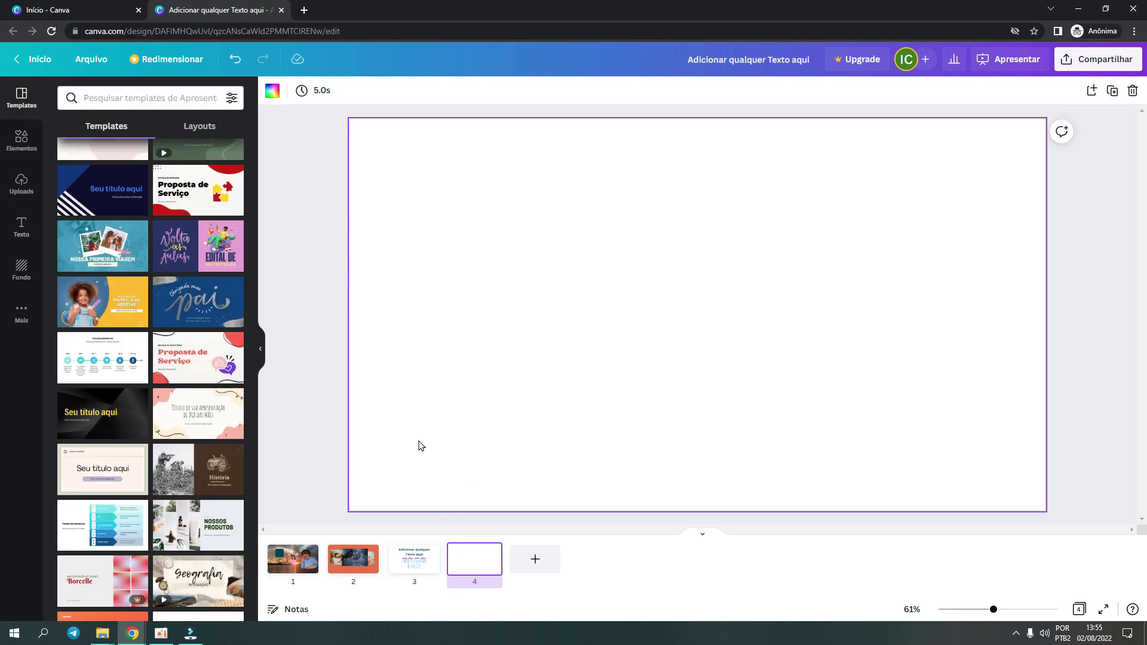
pyautogui.click(353, 558)
pyautogui.click(293, 559)
pyautogui.click(356, 561)
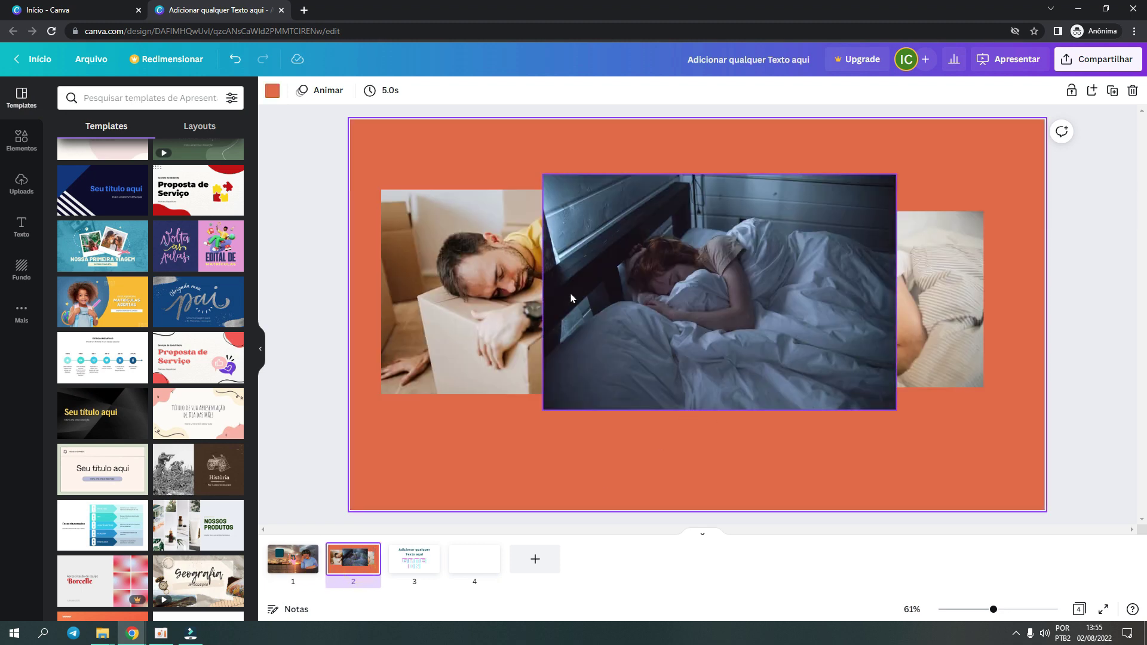
pyautogui.click(301, 553)
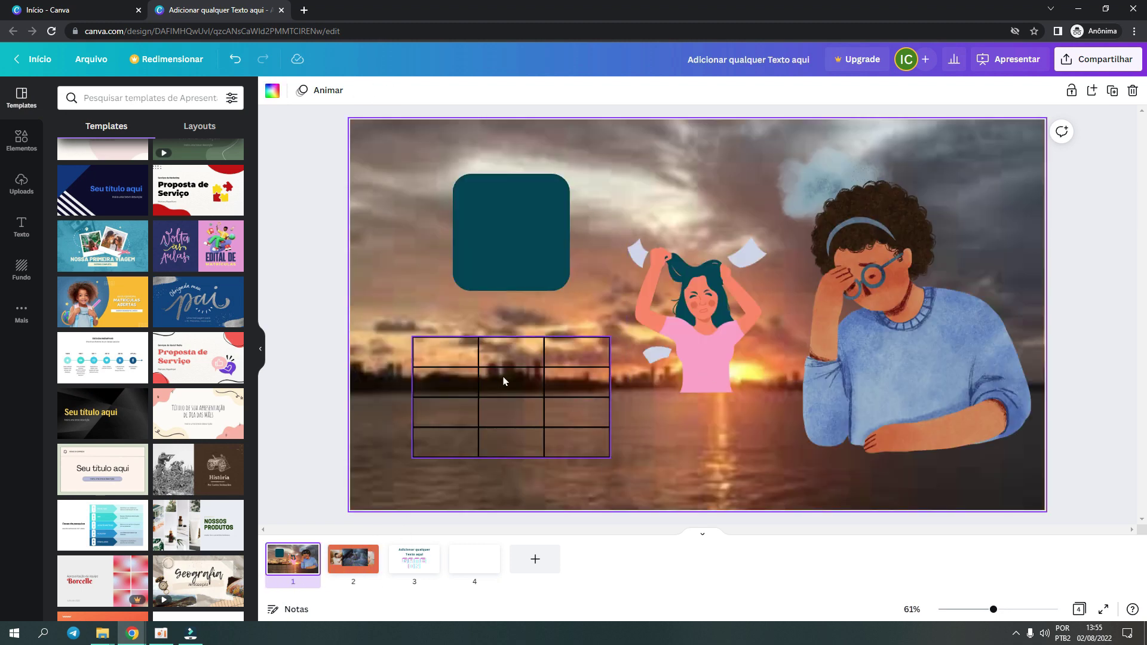
# - Apply the "NOSSOS PRODUTOS" cover from the "Apresentação De Produtos Naturais Fotográfico Simples" template to page 4
pyautogui.click(472, 560)
pyautogui.scroll(-2, 204, 406)
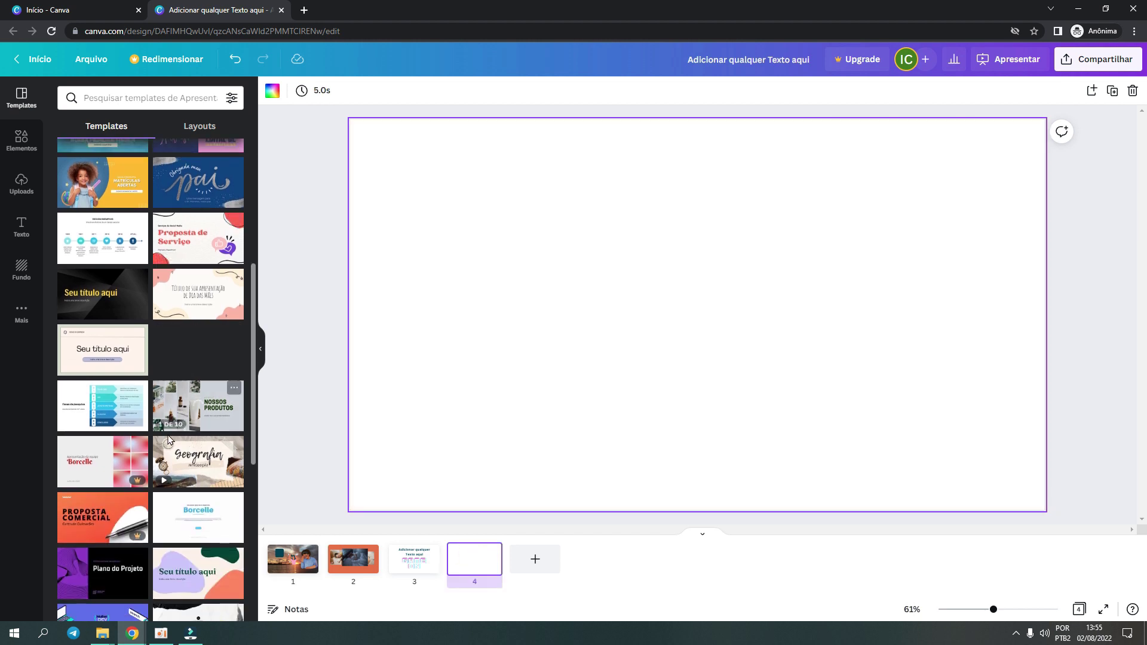
pyautogui.click(203, 405)
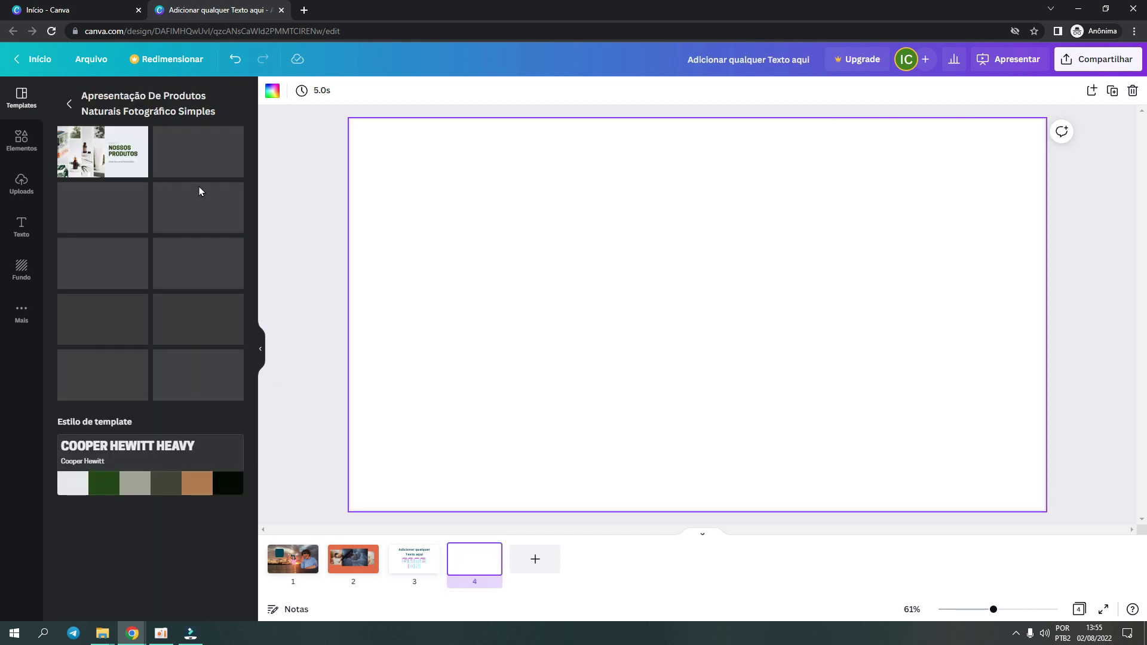
pyautogui.click(103, 190)
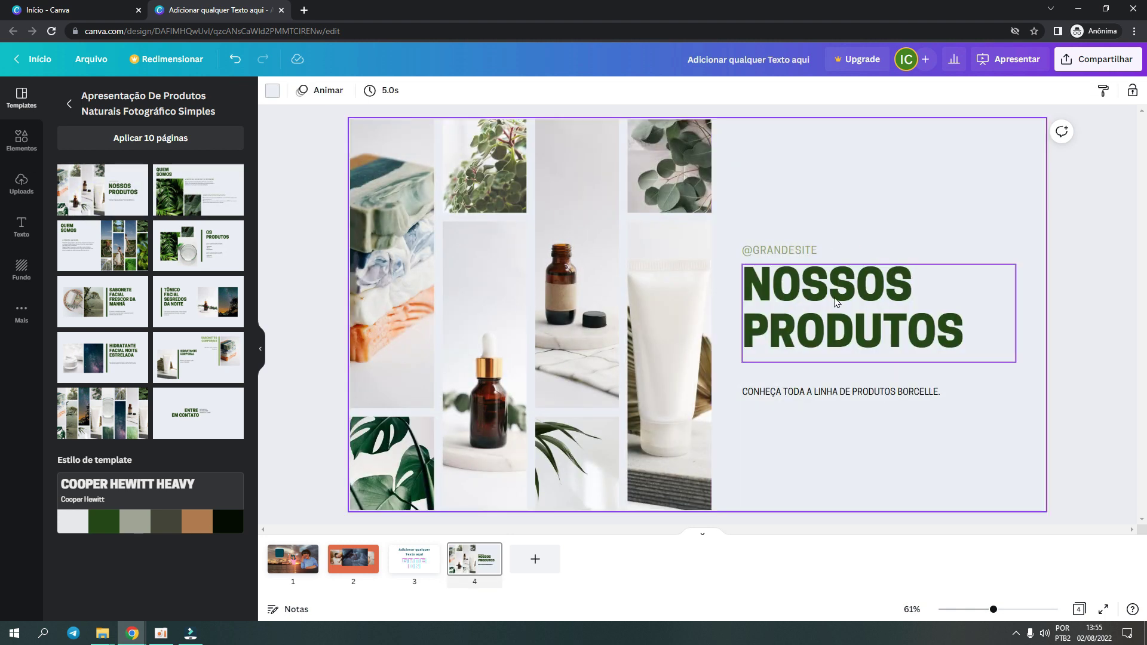
# - Add page 5 with the template's "Hidratante Corporal" layout and page 6 with its full-page photo collage layout
pyautogui.click(556, 567)
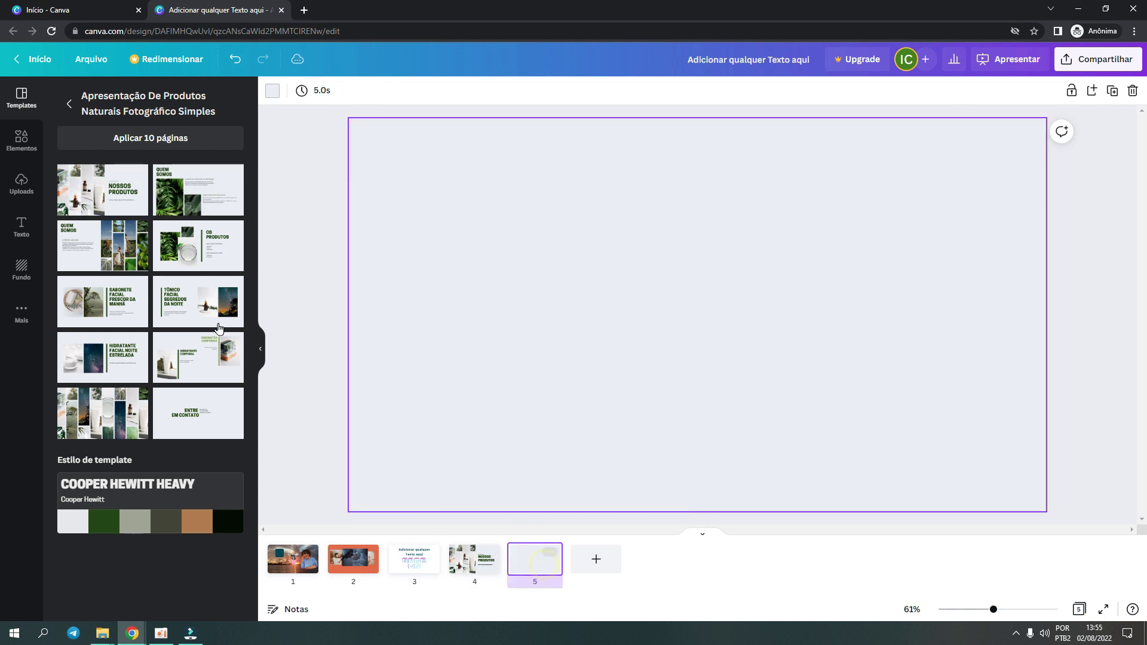
pyautogui.click(194, 356)
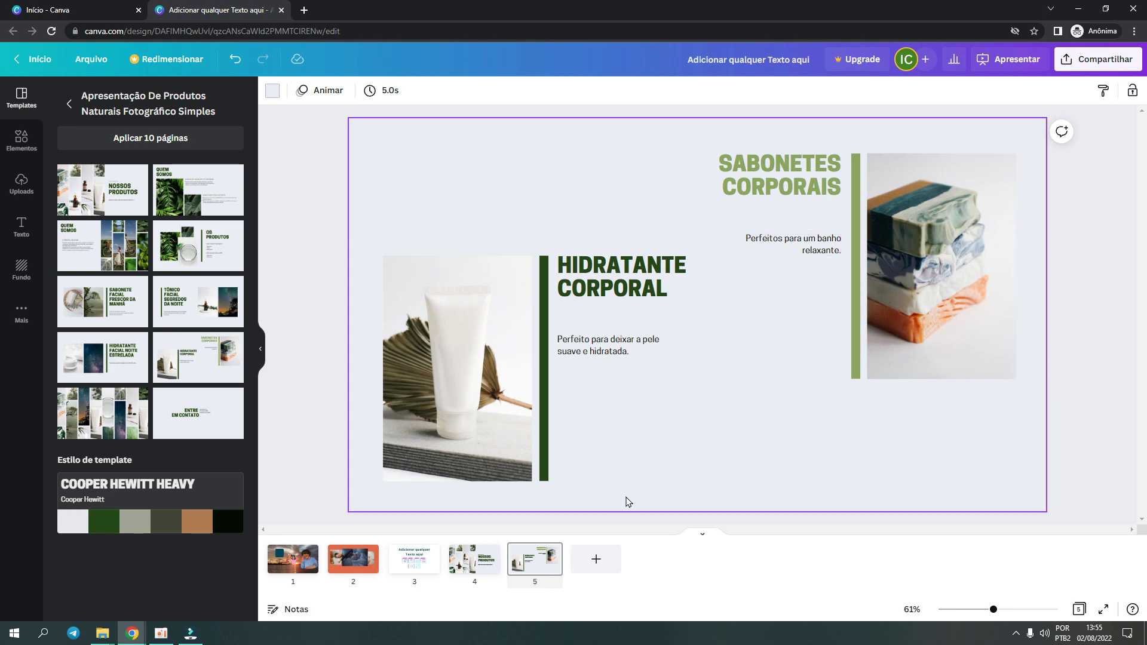
pyautogui.click(596, 558)
pyautogui.click(102, 413)
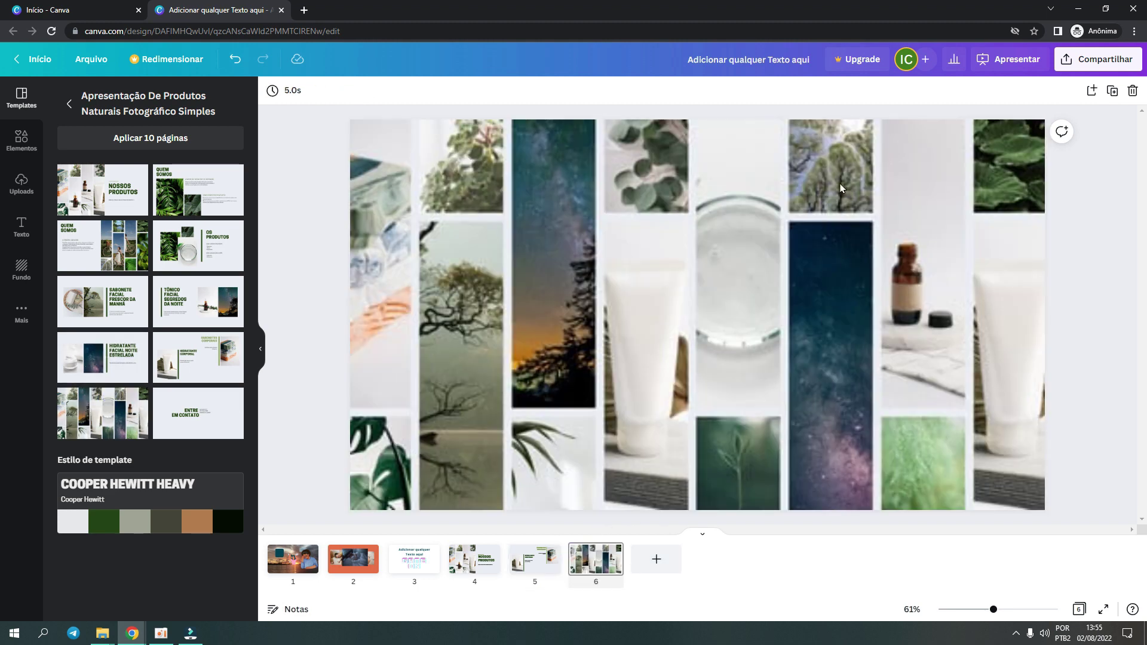
# - Empty the collage frame holding the glass dish photo on page 6 and search the photos for "produto"
pyautogui.click(735, 250)
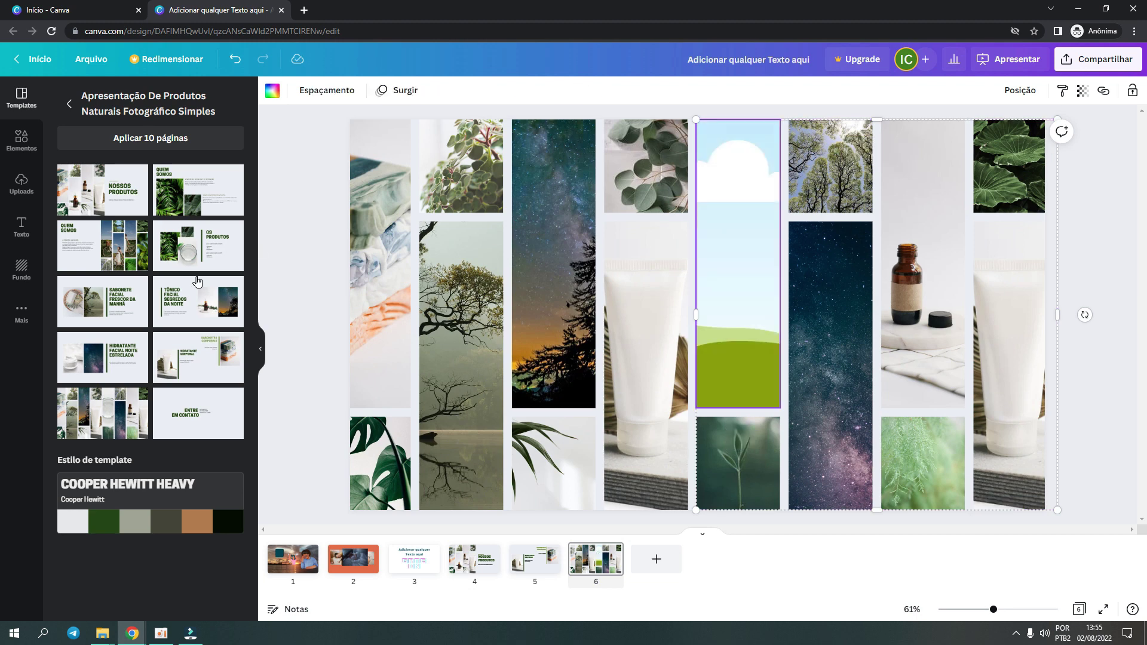
pyautogui.click(22, 140)
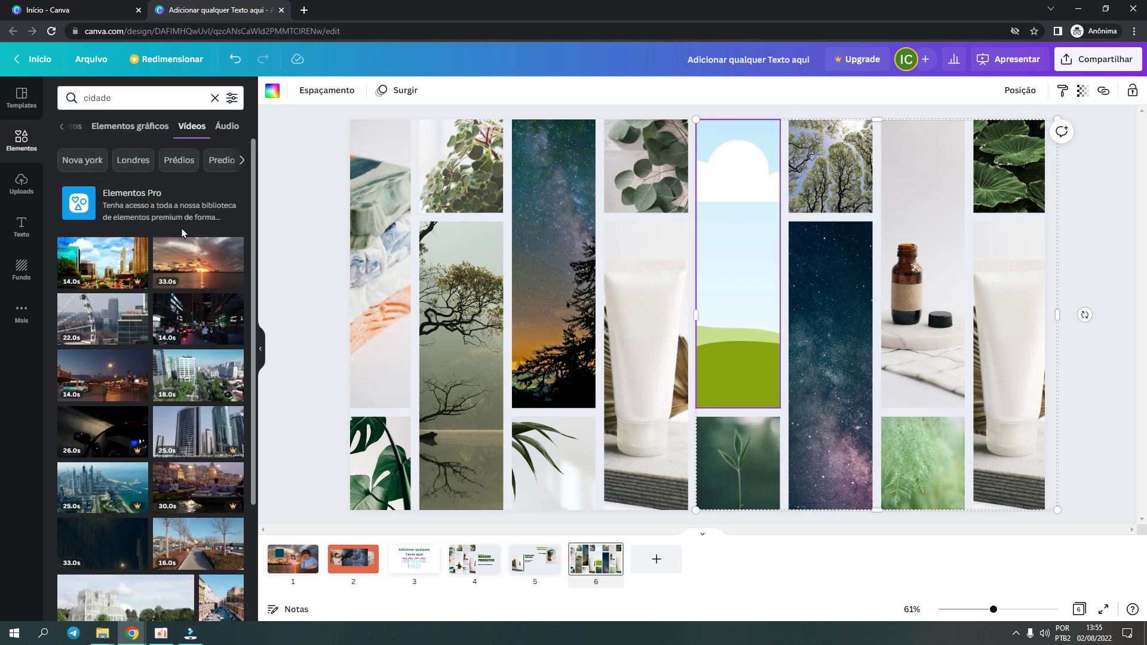
pyautogui.click(161, 99)
pyautogui.write('produto')
pyautogui.press('Return')
pyautogui.click(70, 129)
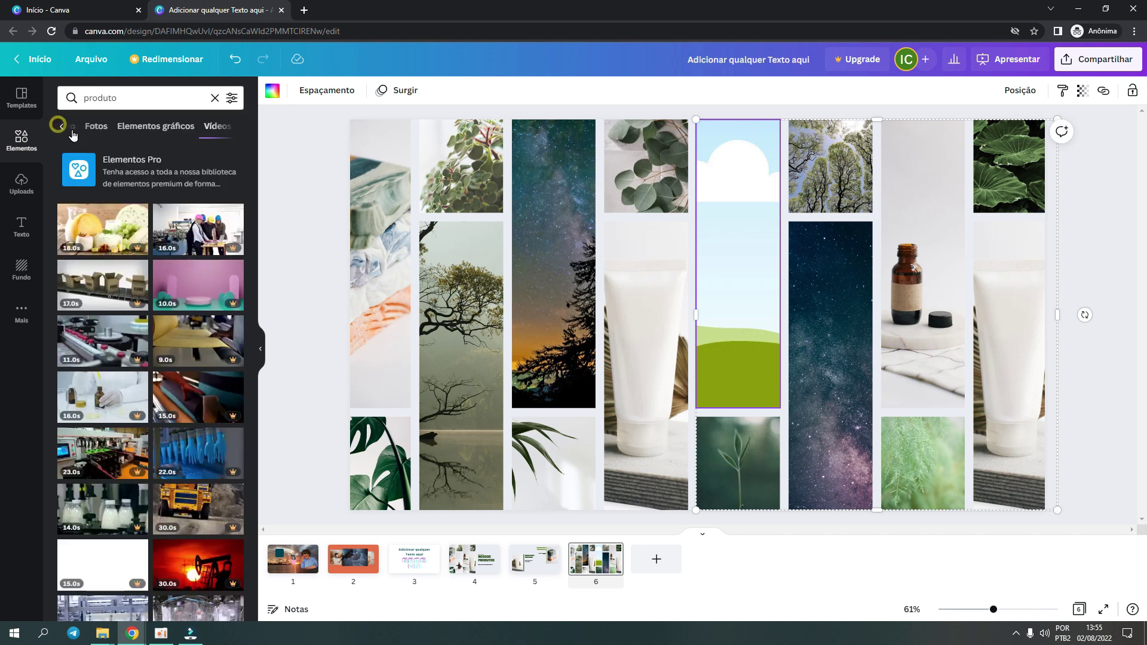
pyautogui.click(103, 127)
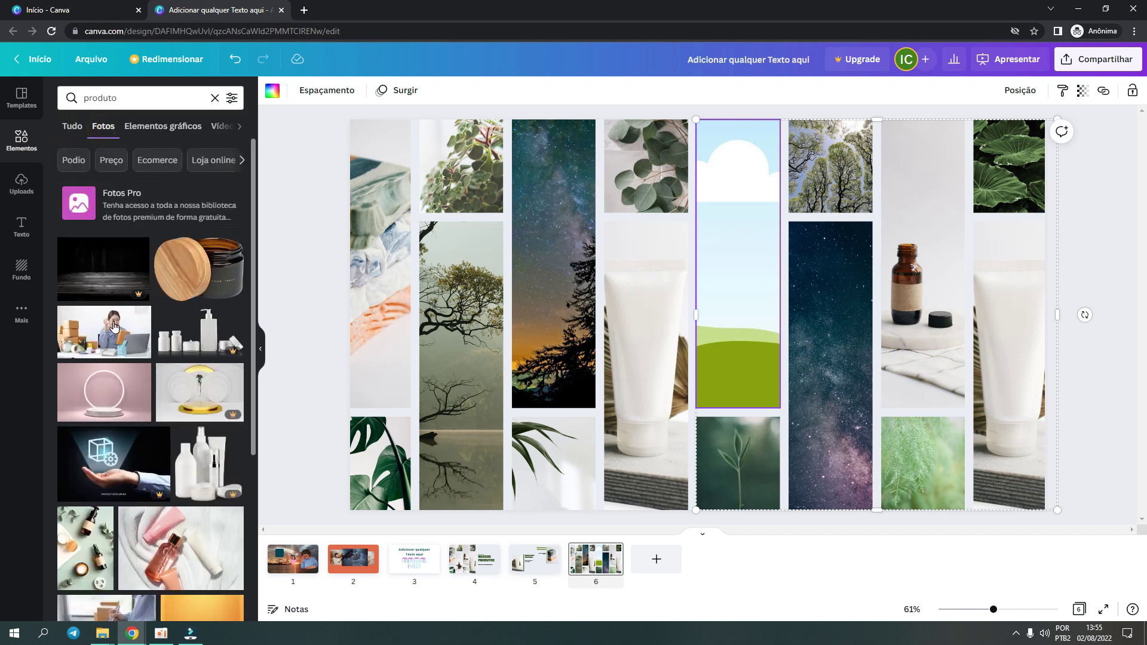
# - Fill the empty collage frame on page 6 with the photo of the woman beside product boxes
pyautogui.moveTo(121, 352); pyautogui.dragTo(738, 299)
pyautogui.doubleClick(750, 261)
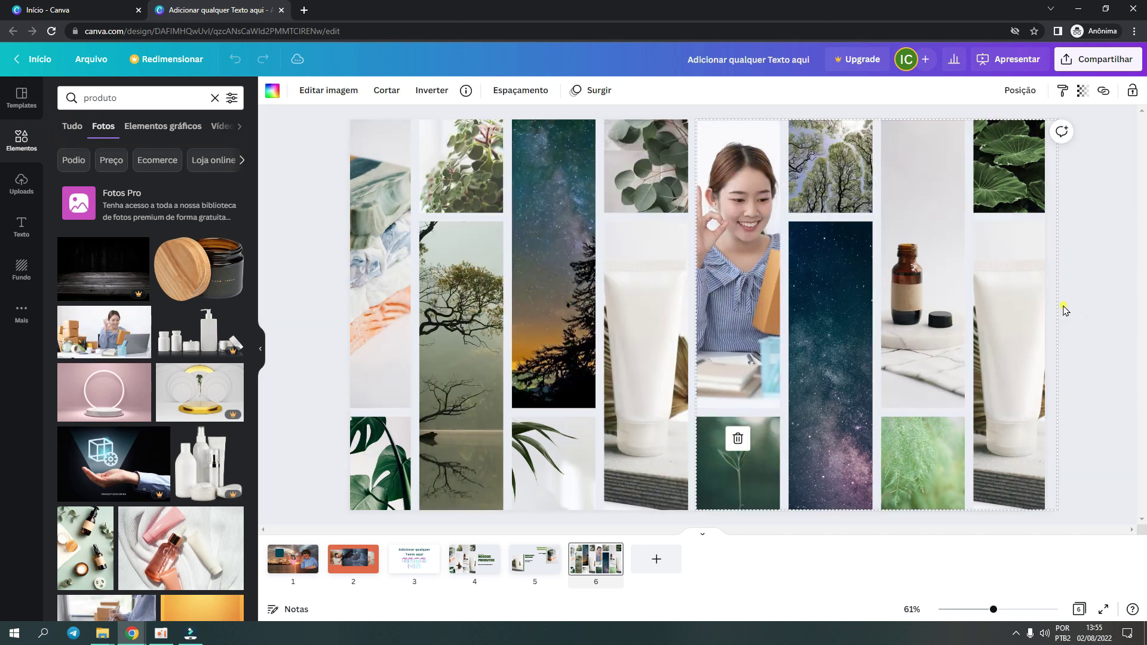
pyautogui.click(1027, 304)
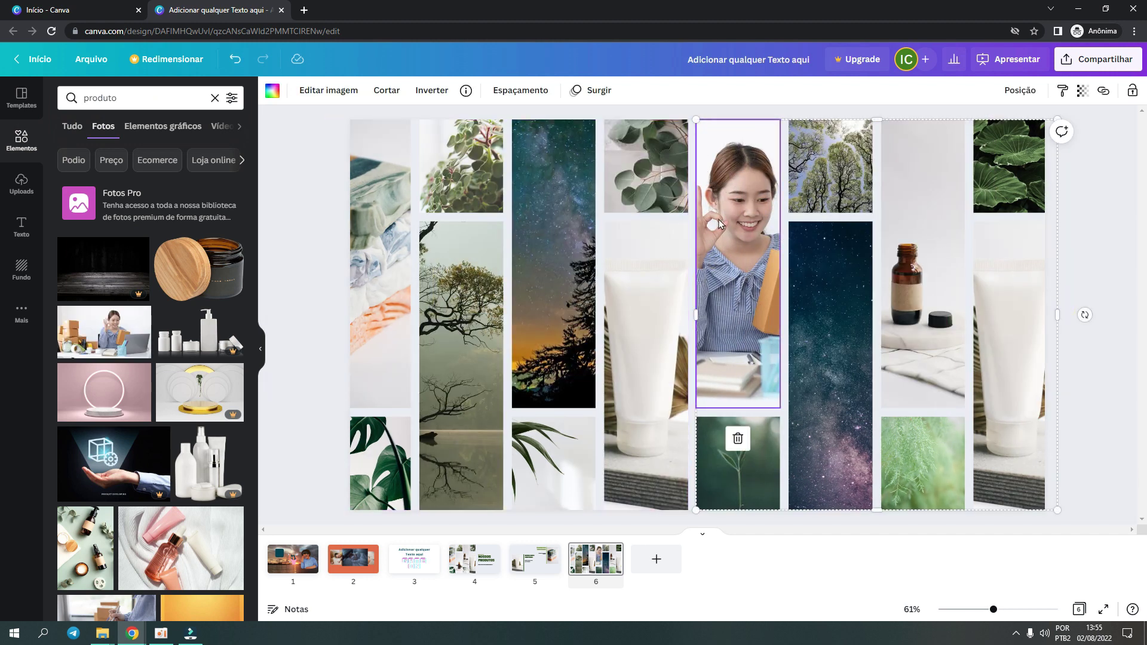
# - Review the layouts on pages 4, 5 and 6 and look through the presentation templates
pyautogui.click(528, 574)
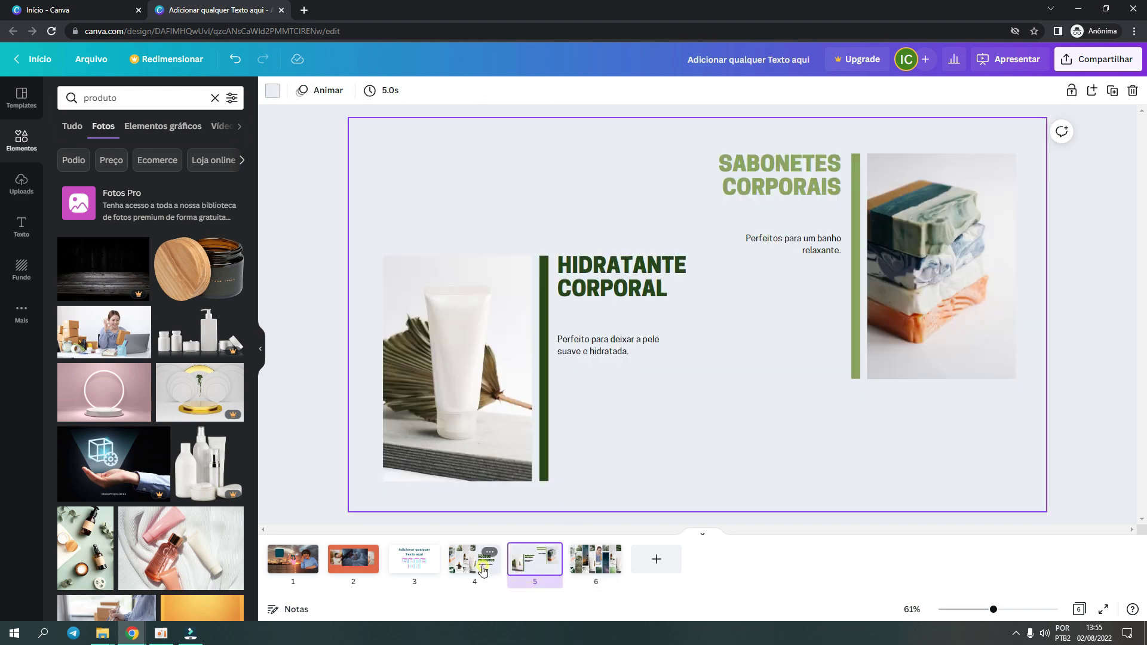
pyautogui.press('Left')
pyautogui.press('Left')
pyautogui.press('Right')
pyautogui.press('Right')
pyautogui.click(22, 95)
pyautogui.click(67, 98)
pyautogui.scroll(-10, 124, 151)
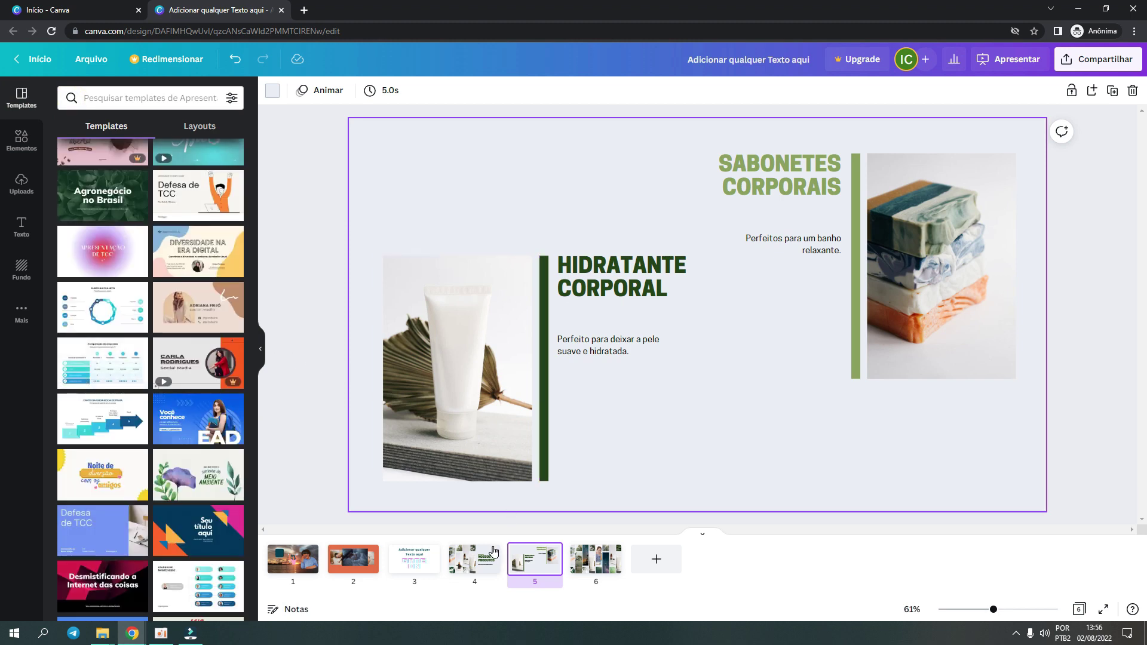
pyautogui.click(472, 571)
pyautogui.click(546, 565)
pyautogui.click(607, 559)
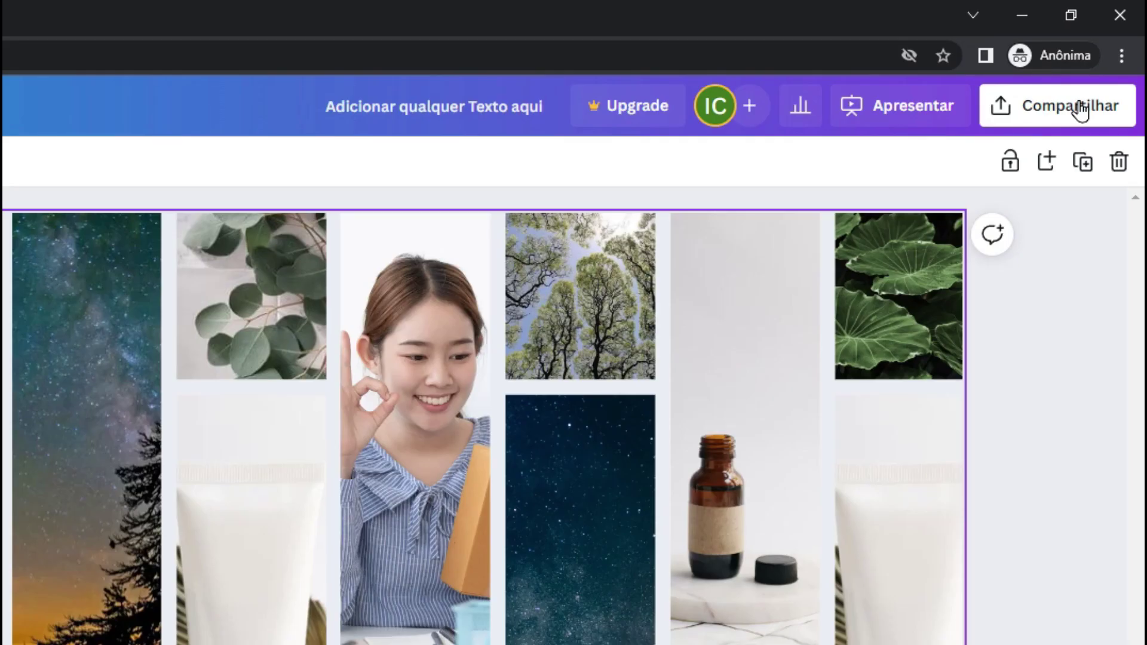
# - Open the "Apresentar e gravar" recording studio for the presentation and allow camera and microphone access
pyautogui.click(1079, 110)
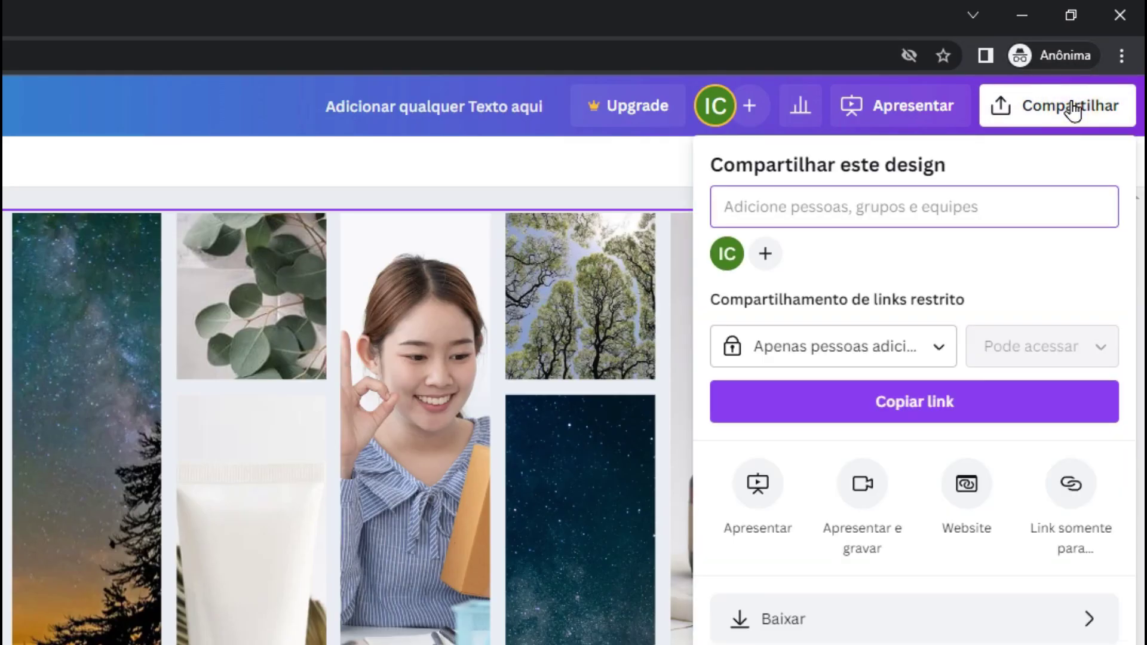
pyautogui.click(868, 506)
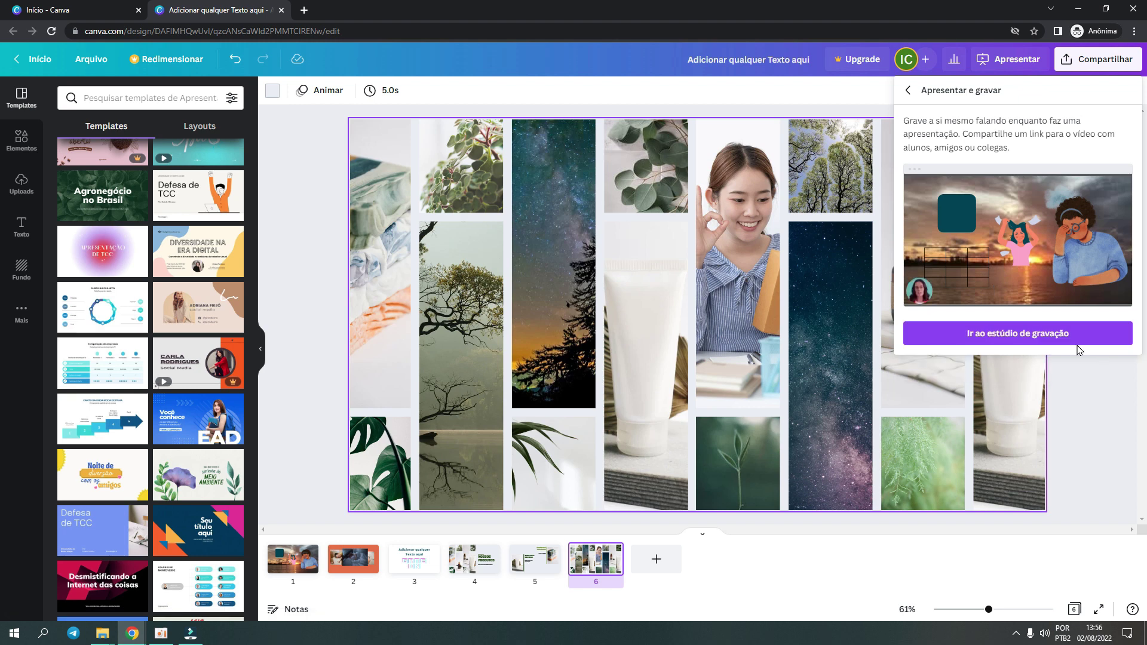
pyautogui.click(995, 333)
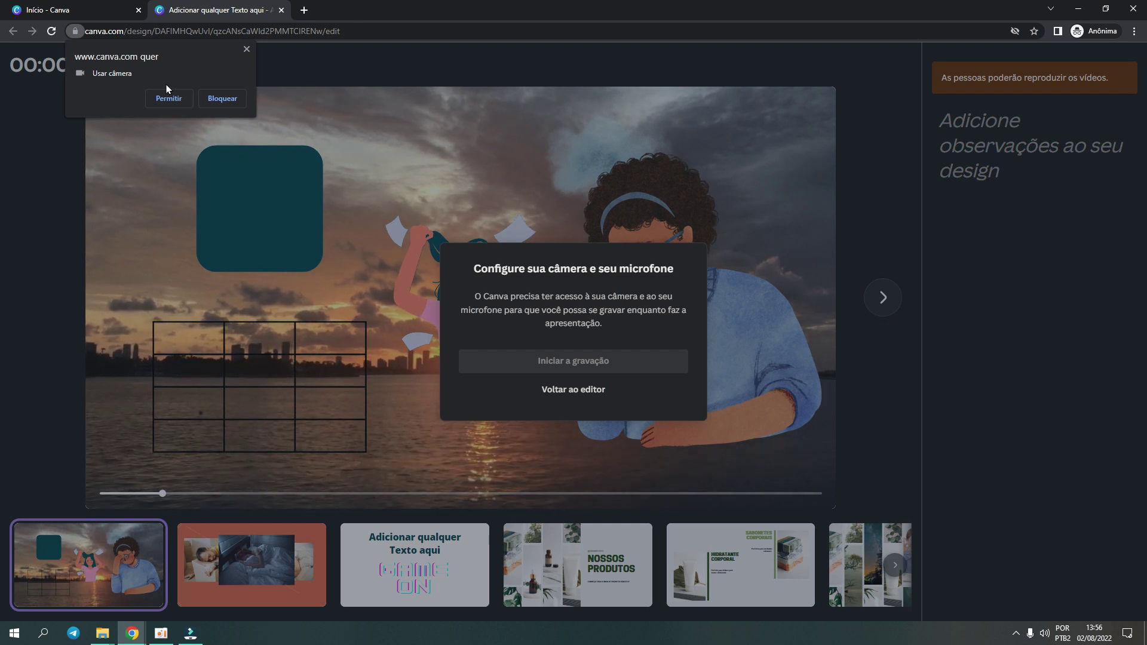
pyautogui.click(181, 99)
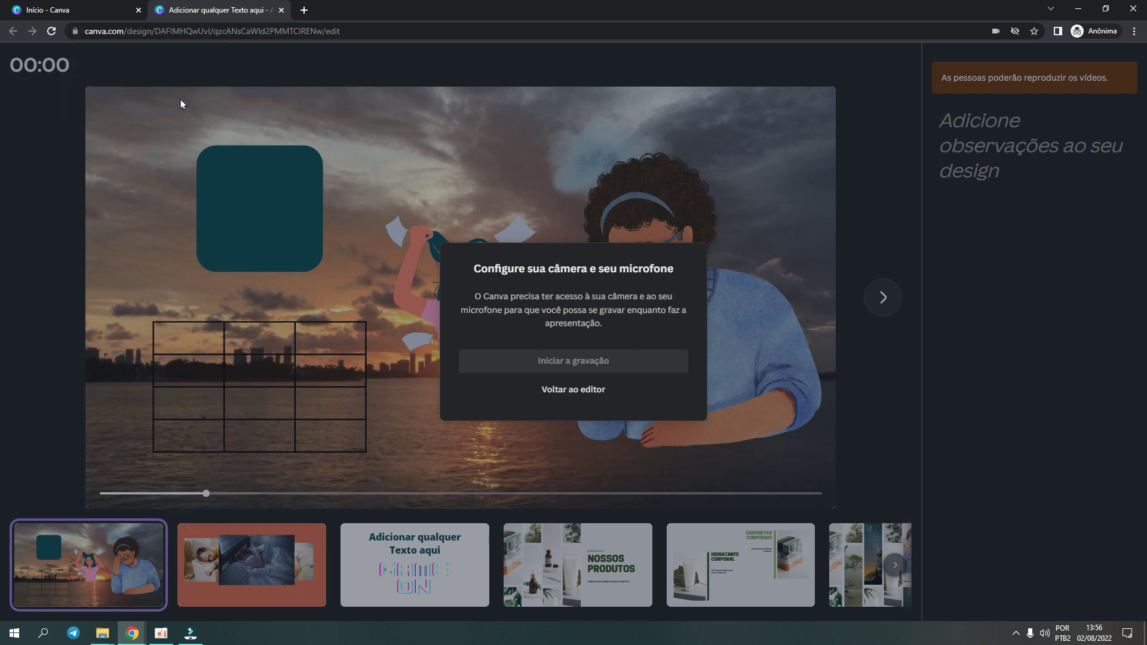
pyautogui.click(169, 98)
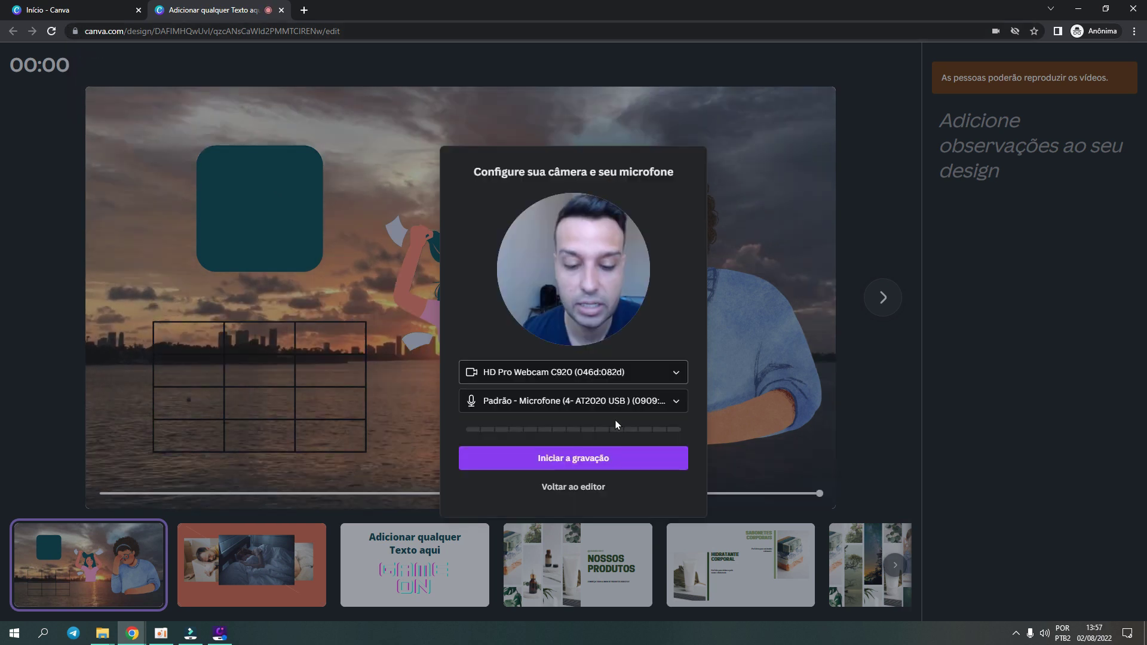
# - Choose the "Padrão - Microfone (4- AT2020 USB)" as the audio source and start the recording
pyautogui.click(545, 402)
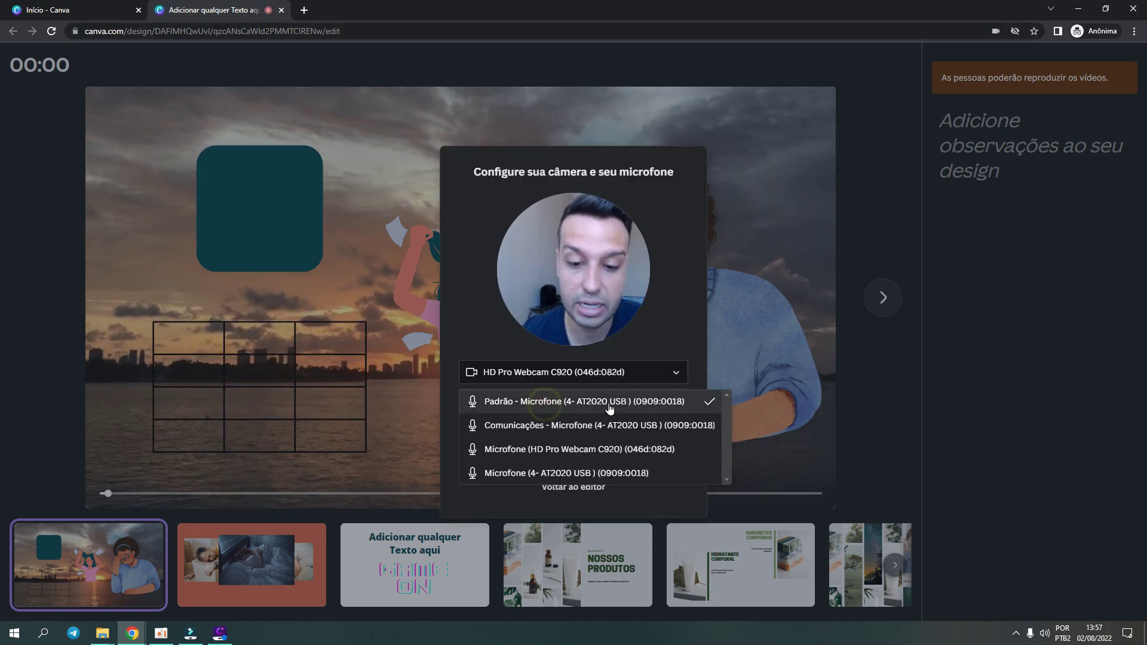
pyautogui.click(604, 401)
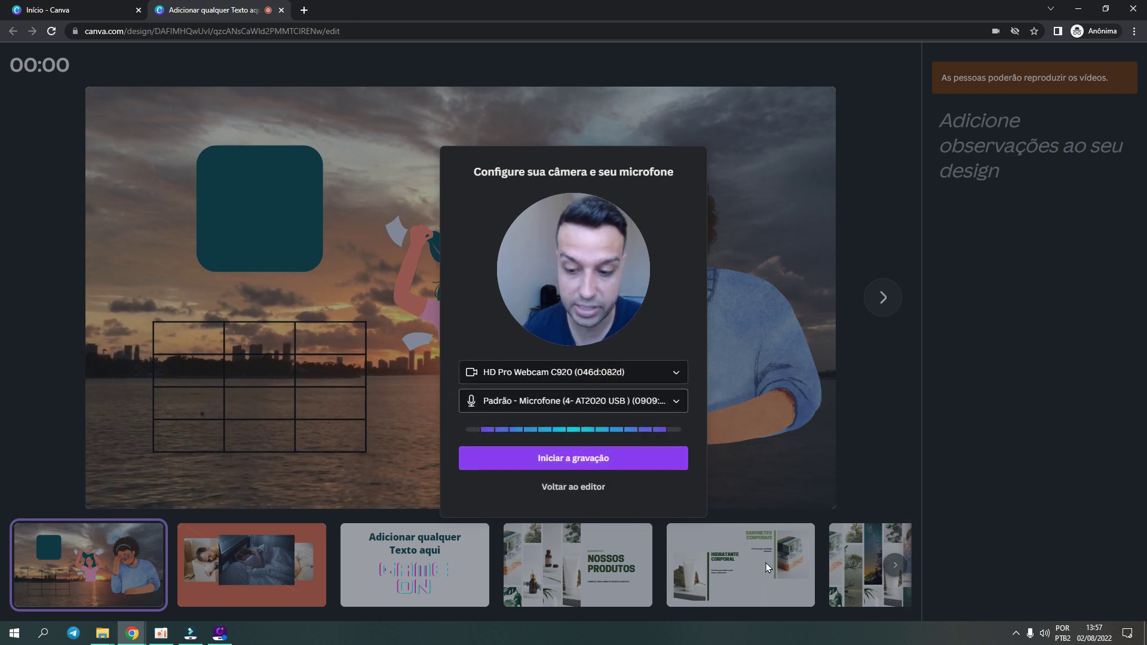
pyautogui.click(596, 458)
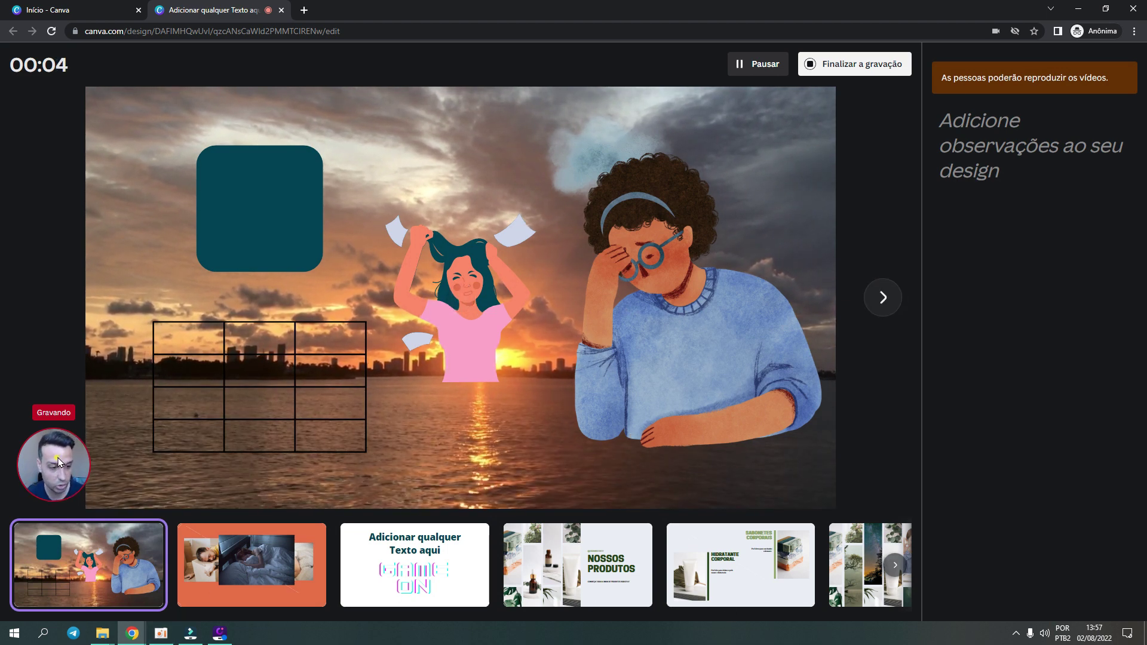
# - Present pages 2 through 6 in order while recording, and finish the recording on the photo collage page
pyautogui.click(221, 573)
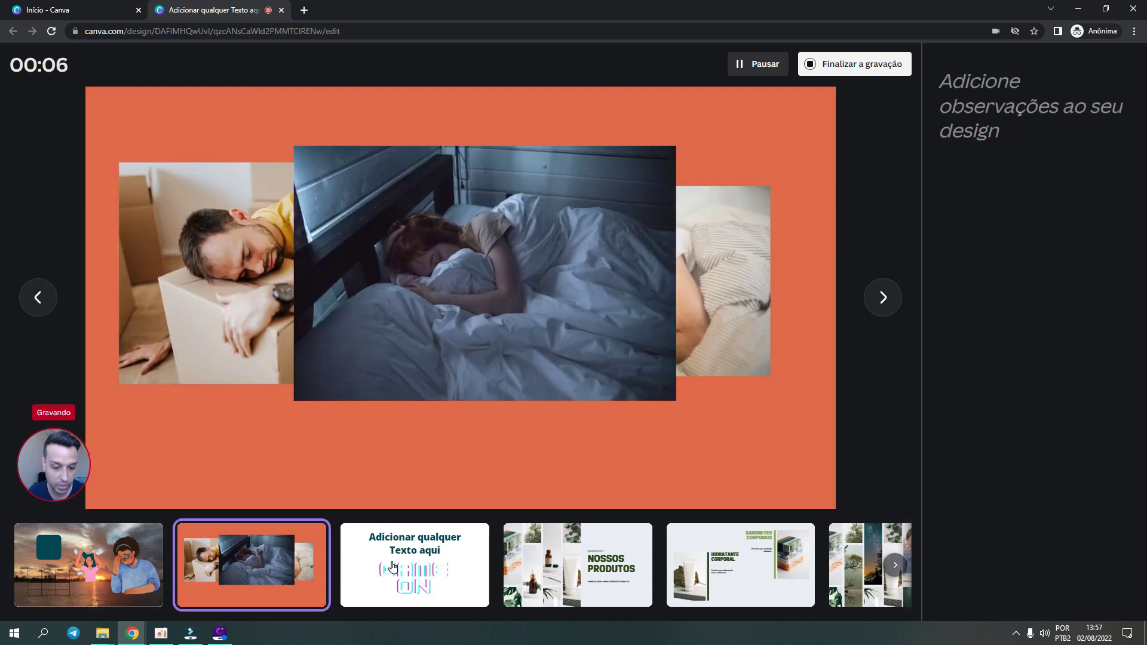
pyautogui.click(466, 570)
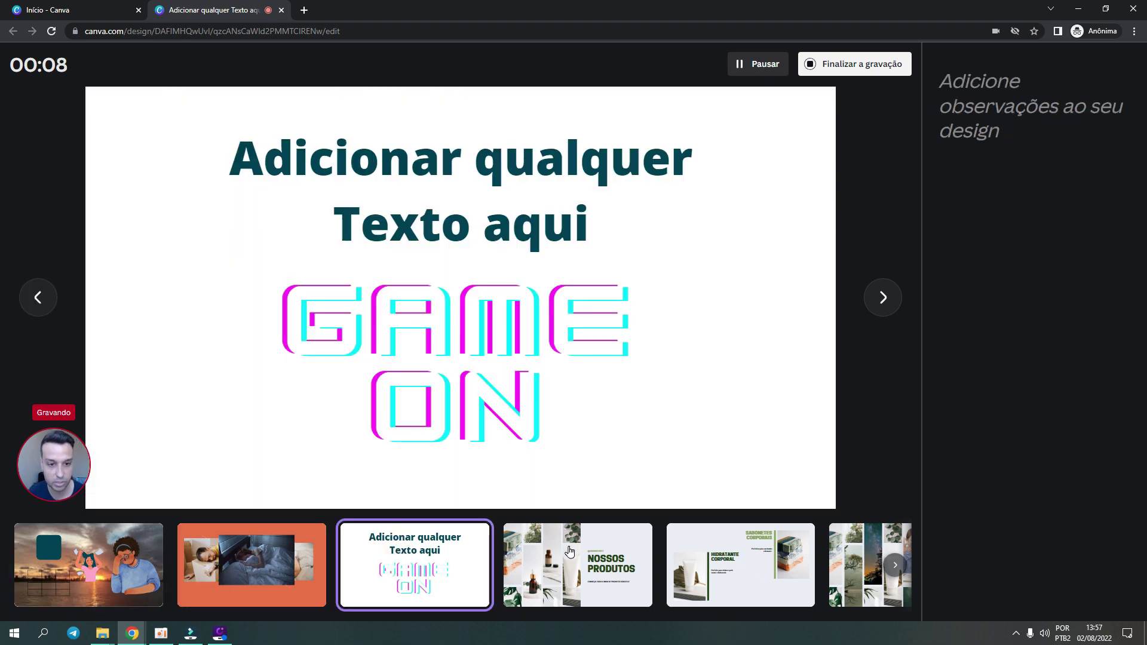
pyautogui.click(577, 567)
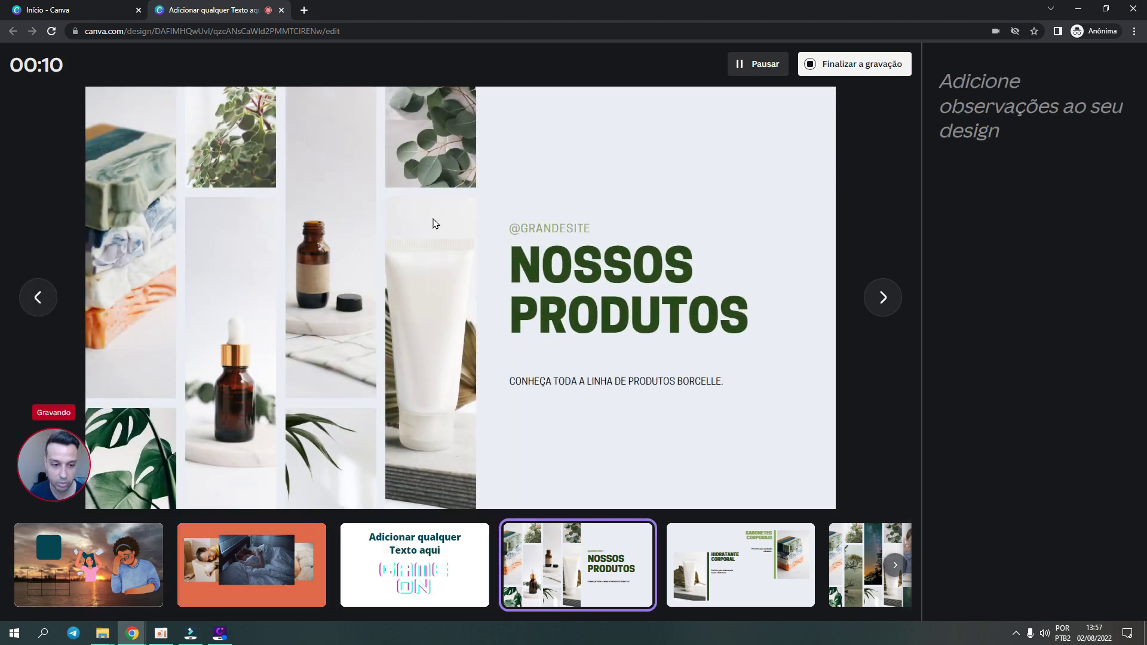
pyautogui.press('Right')
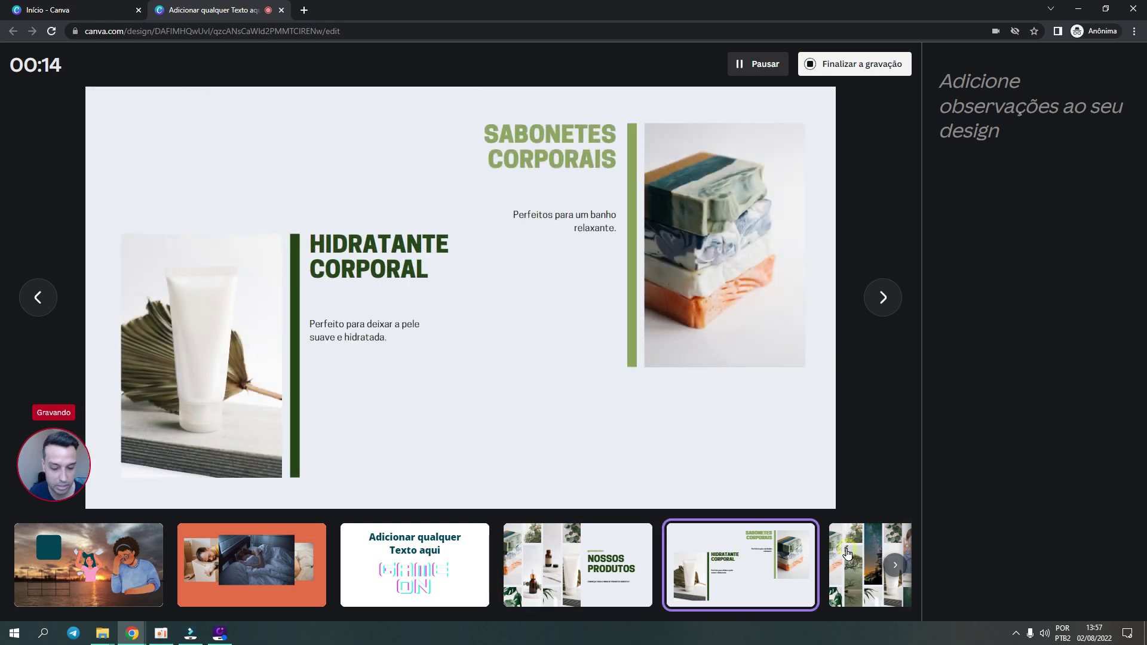
pyautogui.click(847, 554)
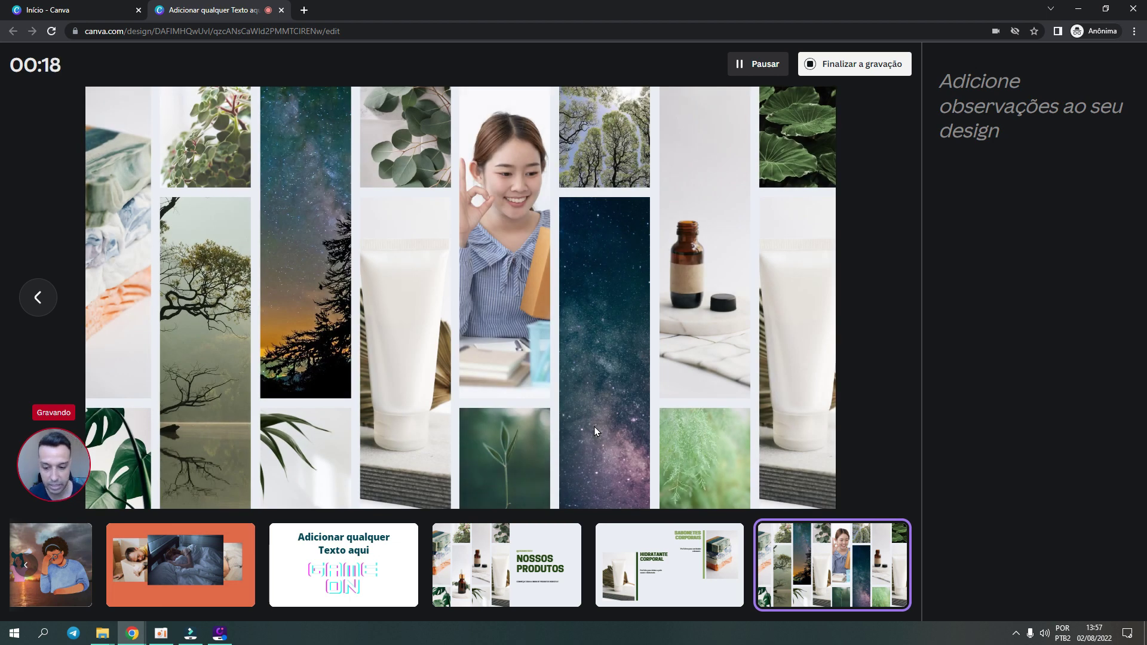
pyautogui.click(810, 71)
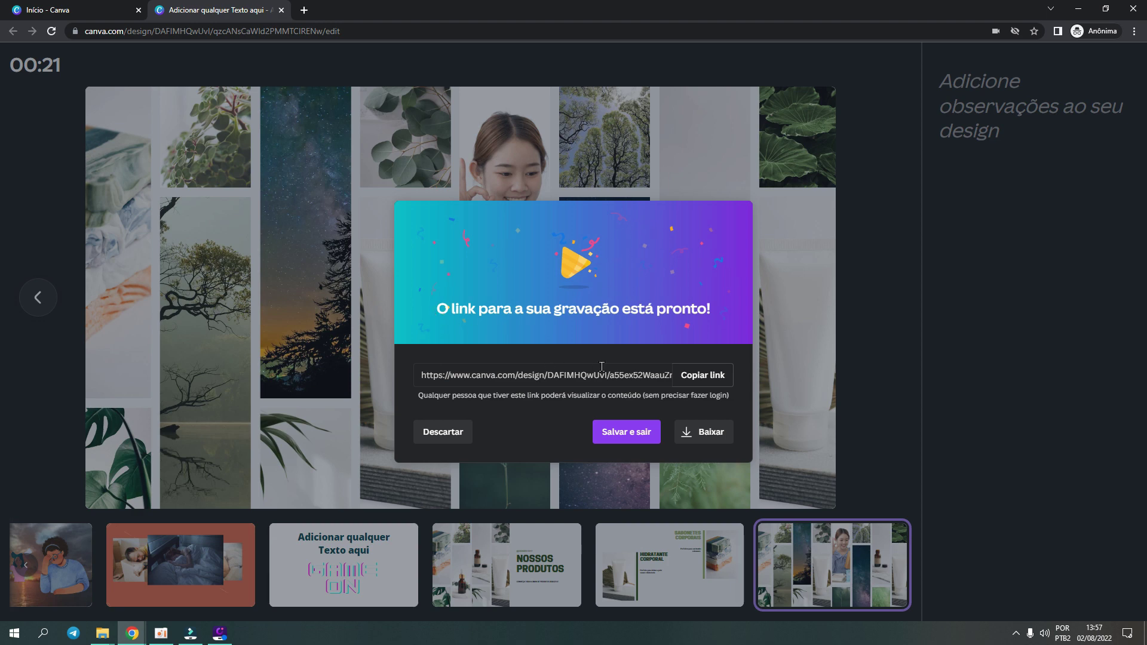
# - Copy the finished recording's share link and open it in a new browser tab
pyautogui.click(703, 374)
pyautogui.click(304, 11)
pyautogui.hotkey('ctrl', 'v')
pyautogui.press('Return')
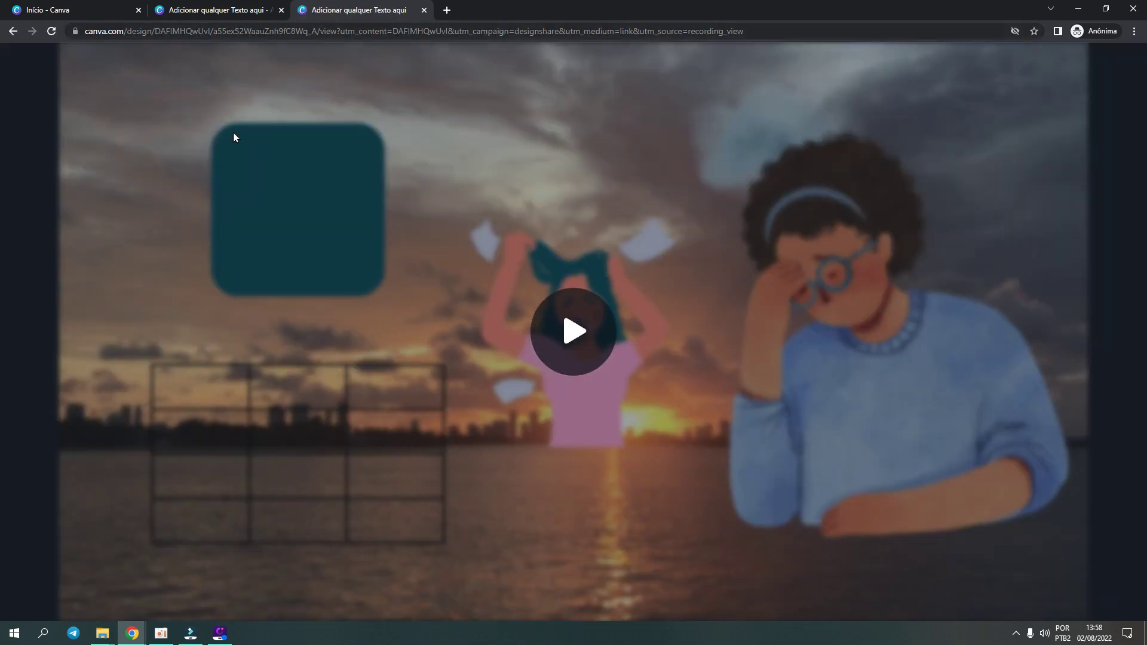
# - Play the shared recording through to the page 2 photos, pause it and close its browser tab
pyautogui.click(583, 337)
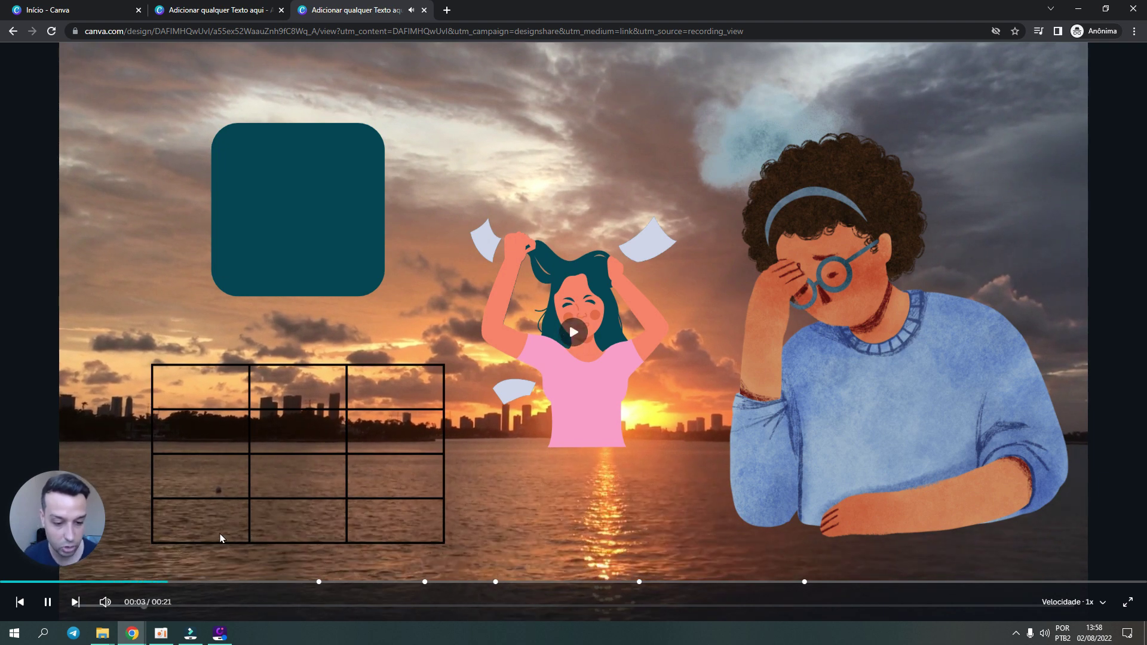
pyautogui.press('space')
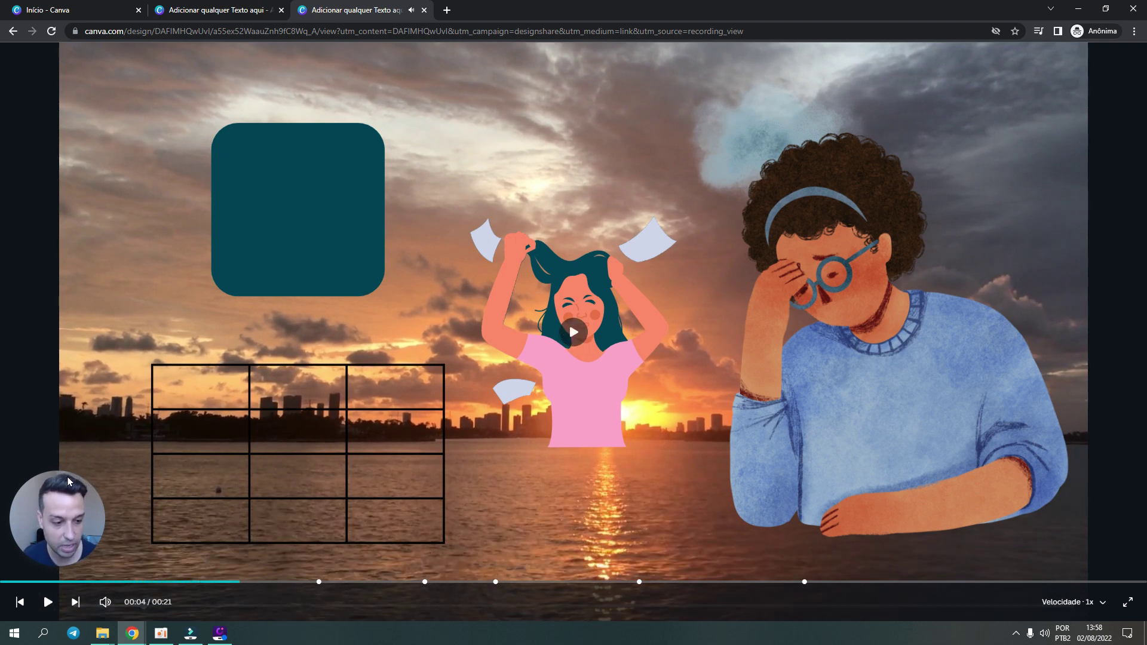
pyautogui.click(48, 603)
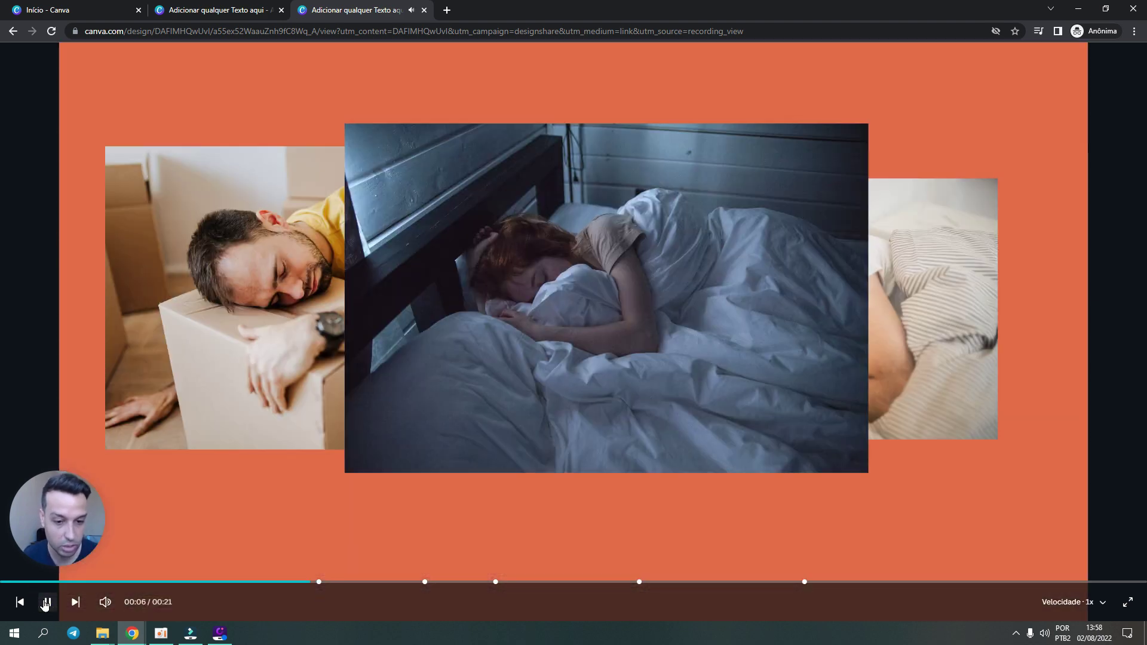
pyautogui.click(47, 602)
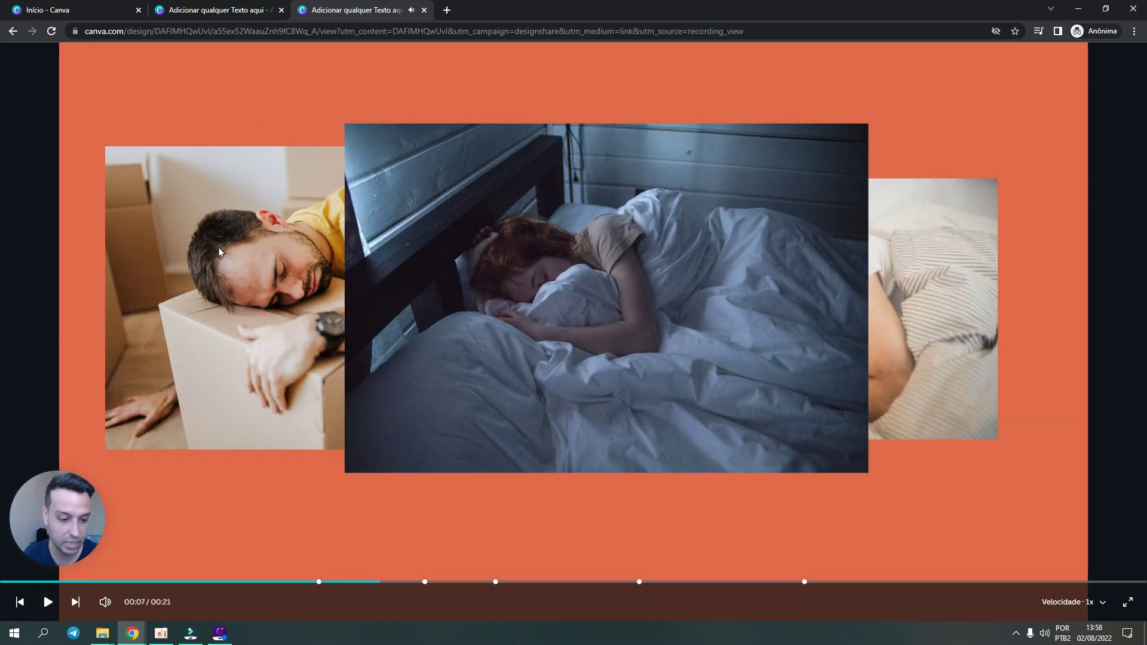
pyautogui.click(423, 10)
# - Download the presentation recording as an MP4 video, preview the downloaded file and close the player
pyautogui.click(696, 432)
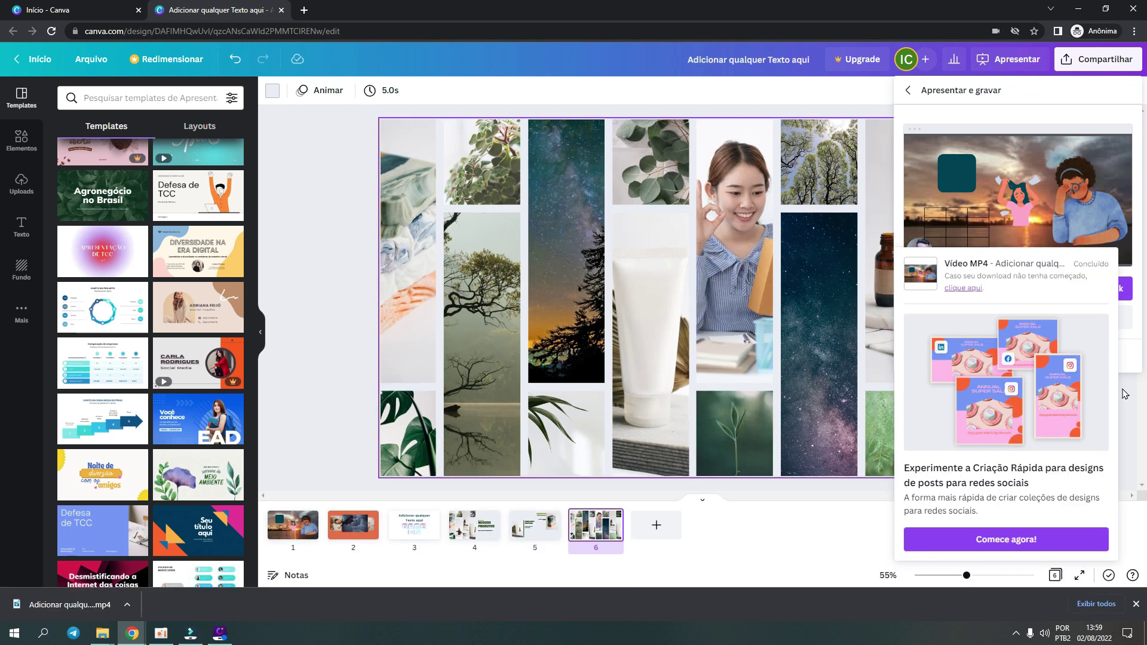
pyautogui.click(96, 605)
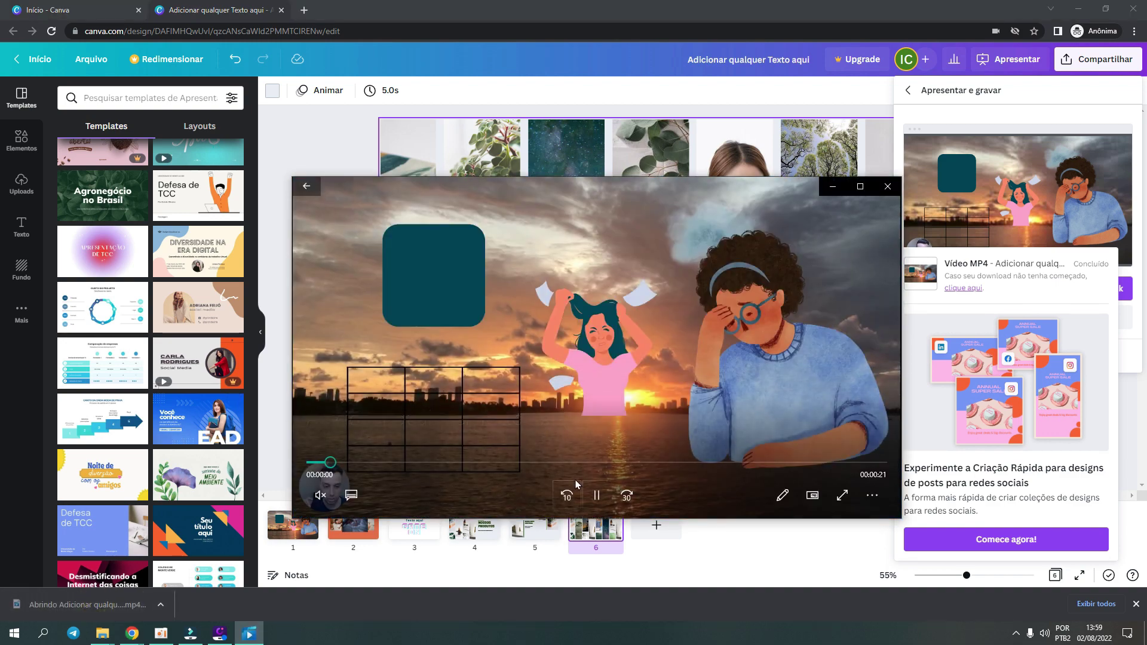
pyautogui.hotkey('alt', 'F4')
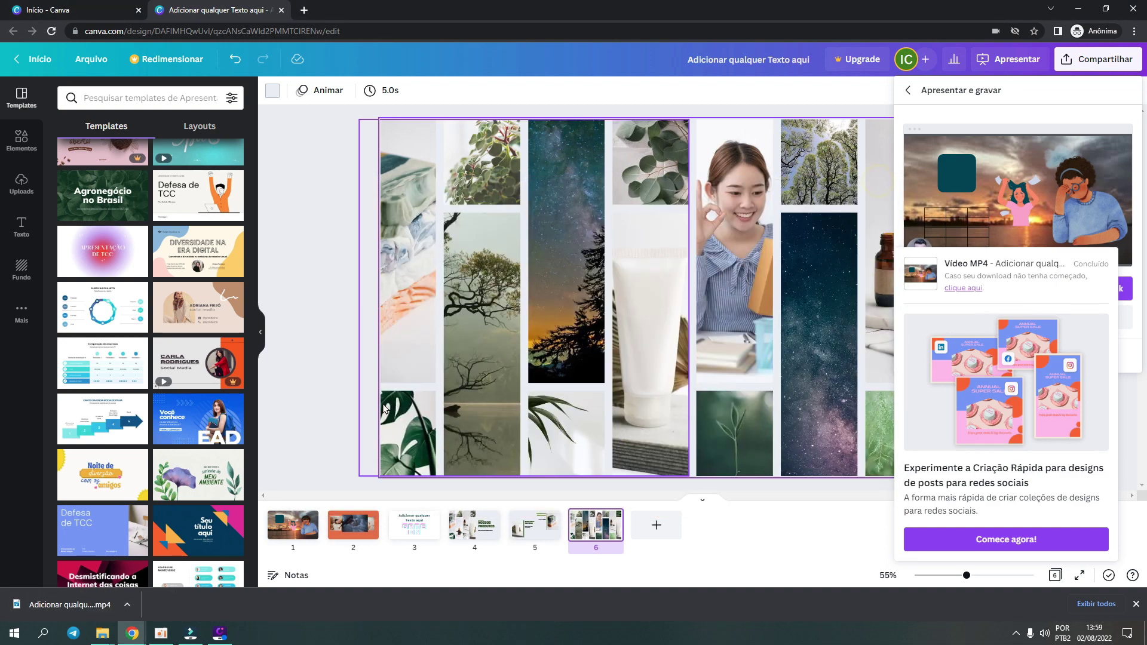
# - Switch to File Explorer and rename the downloaded recording in the Downloads folder as video-canva
pyautogui.click(108, 624)
pyautogui.rightClick(304, 99)
pyautogui.click(160, 346)
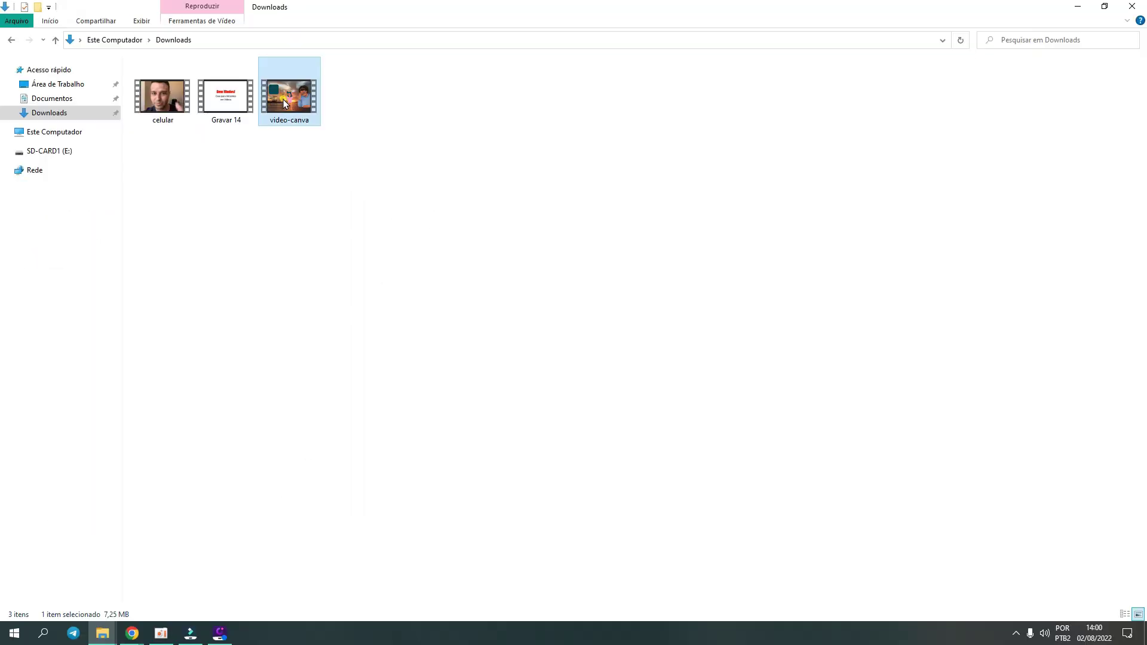
# - Play the video-canva file in an enlarged player window with sound on, pause it and close the player
pyautogui.press('Return')
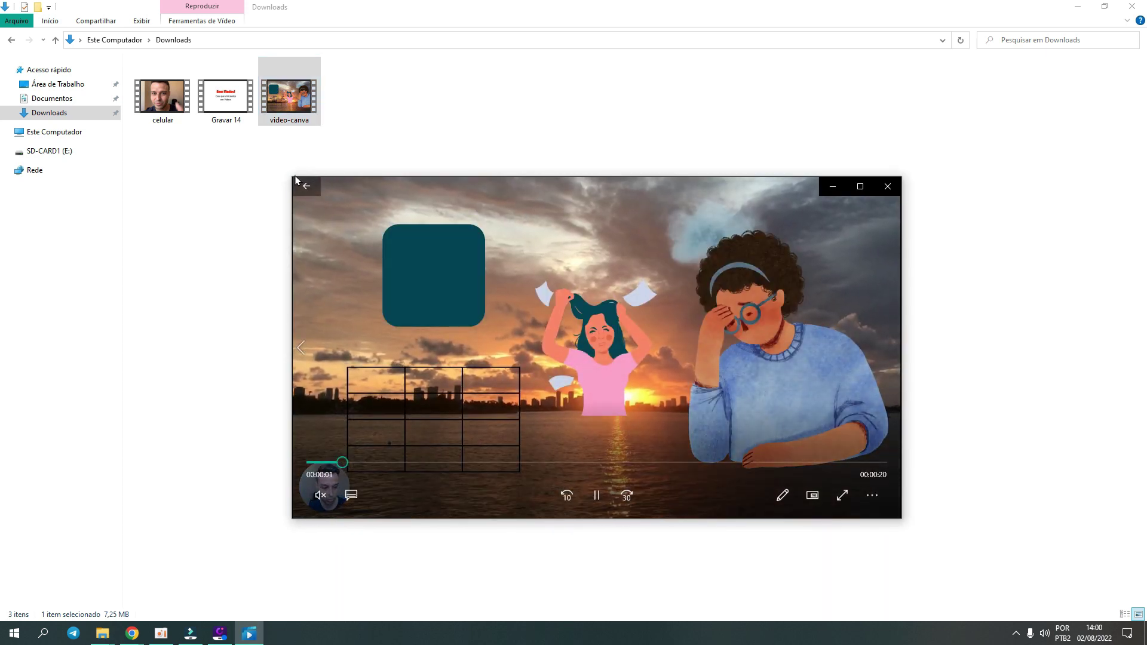
pyautogui.moveTo(291, 178); pyautogui.dragTo(86, 35)
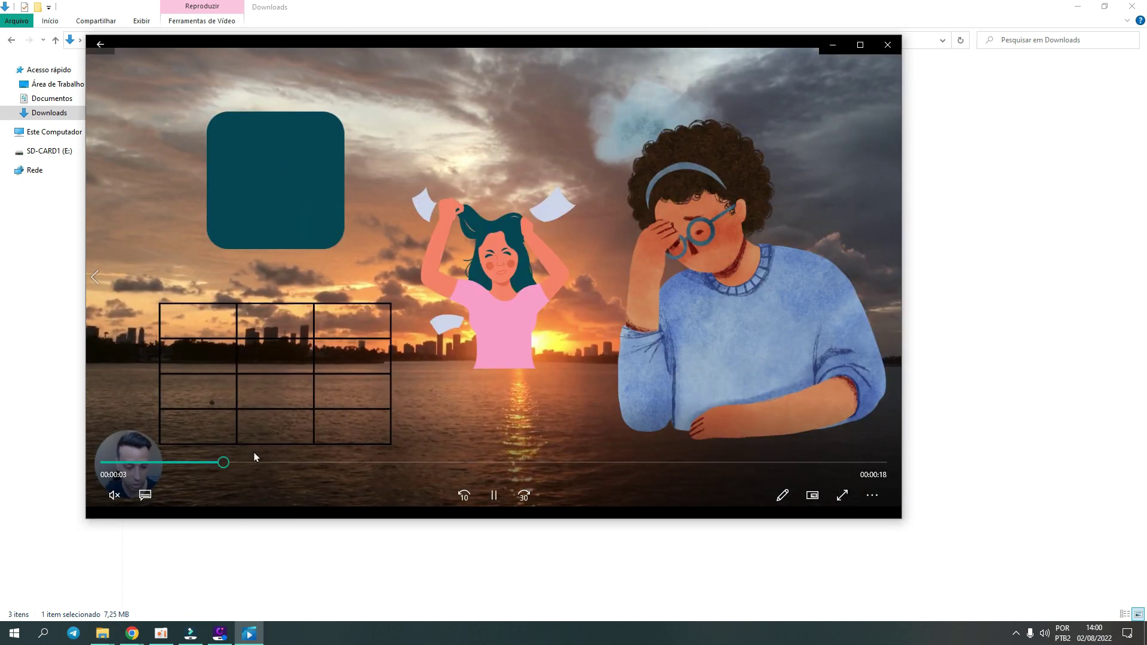
pyautogui.moveTo(901, 520); pyautogui.dragTo(1053, 611)
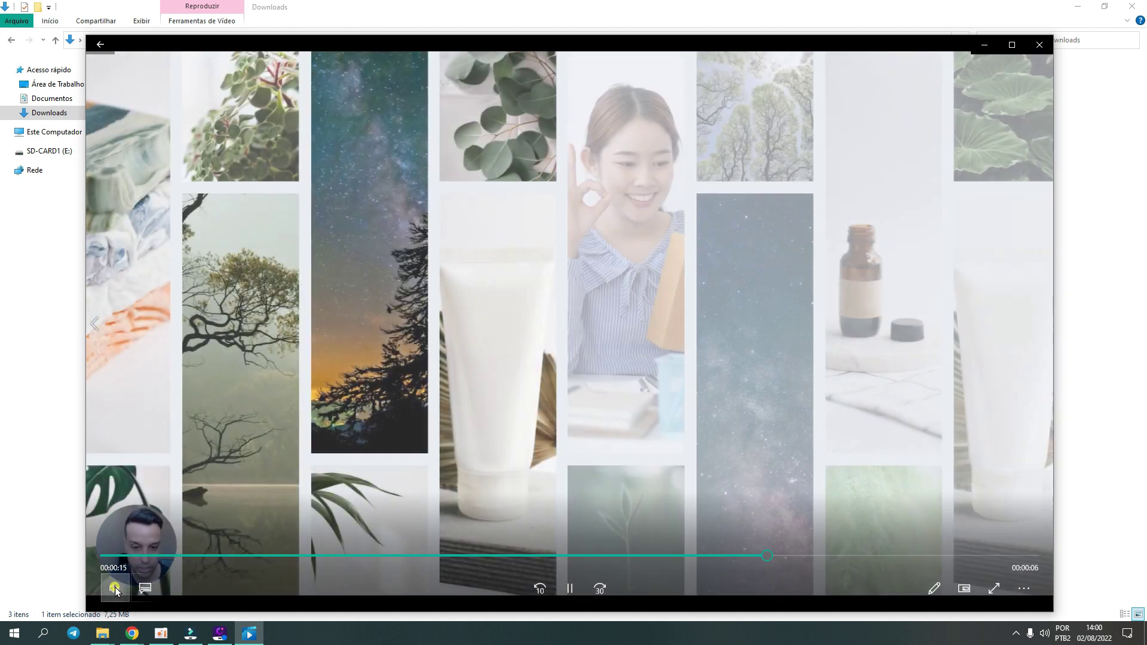
pyautogui.click(114, 588)
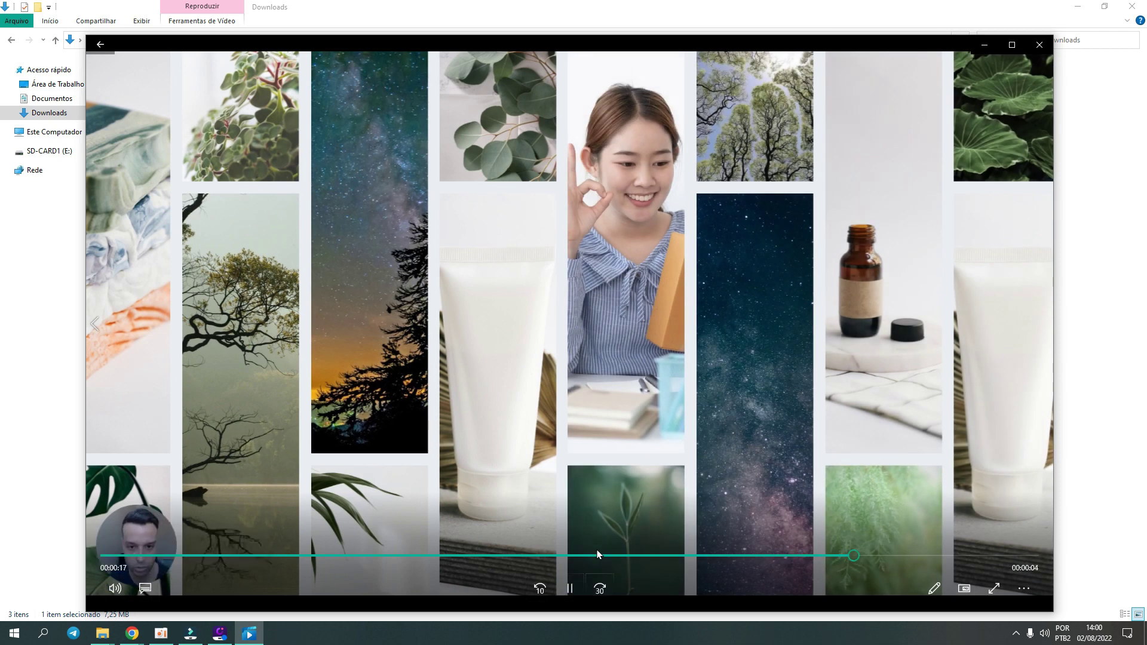
pyautogui.click(597, 555)
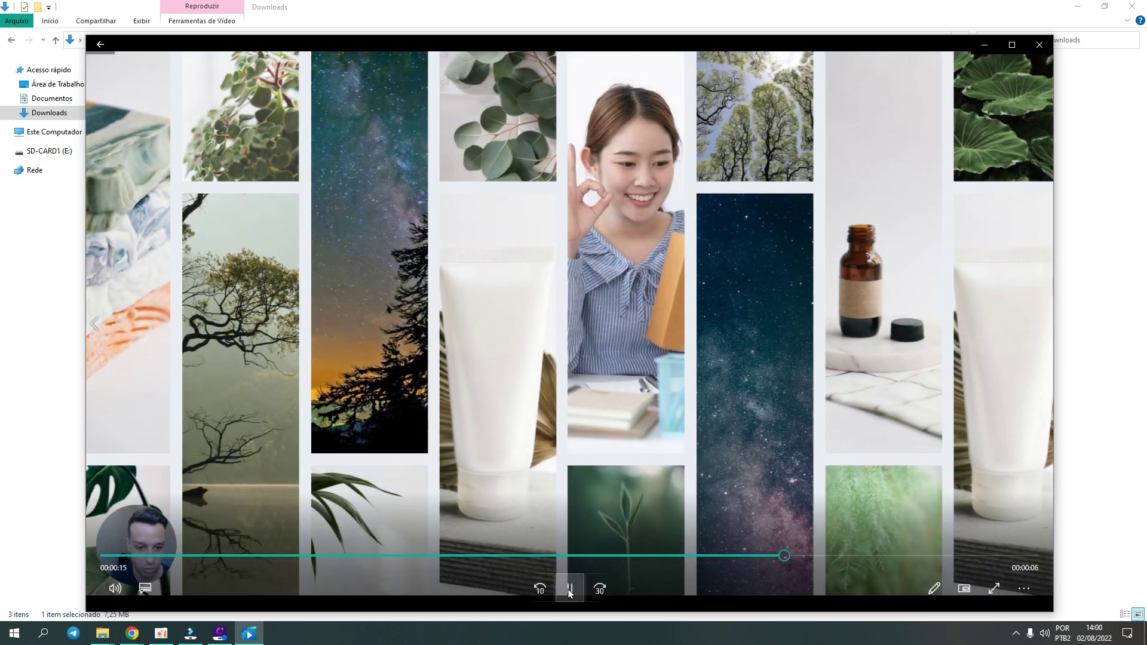
pyautogui.click(569, 590)
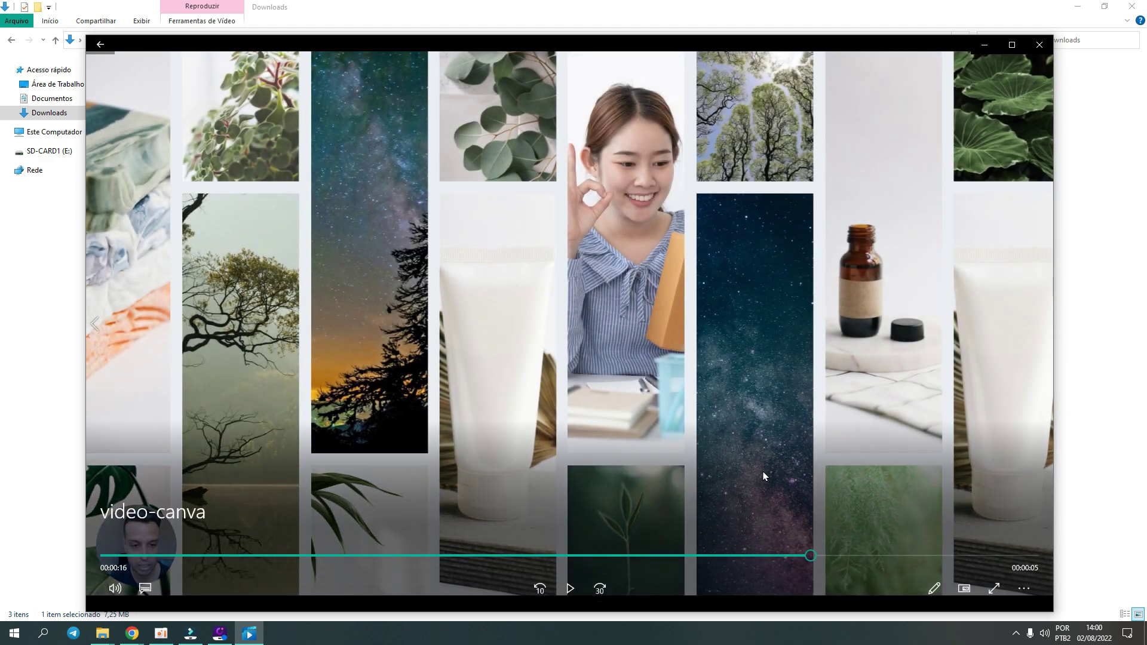
pyautogui.click(1041, 45)
# - Select the three videos celular, Gravar 14 and video-canva in the Downloads folder
pyautogui.moveTo(347, 175); pyautogui.dragTo(142, 78)
pyautogui.click(138, 143)
pyautogui.moveTo(136, 138); pyautogui.dragTo(331, 110)
pyautogui.moveTo(365, 74); pyautogui.dragTo(367, 59)
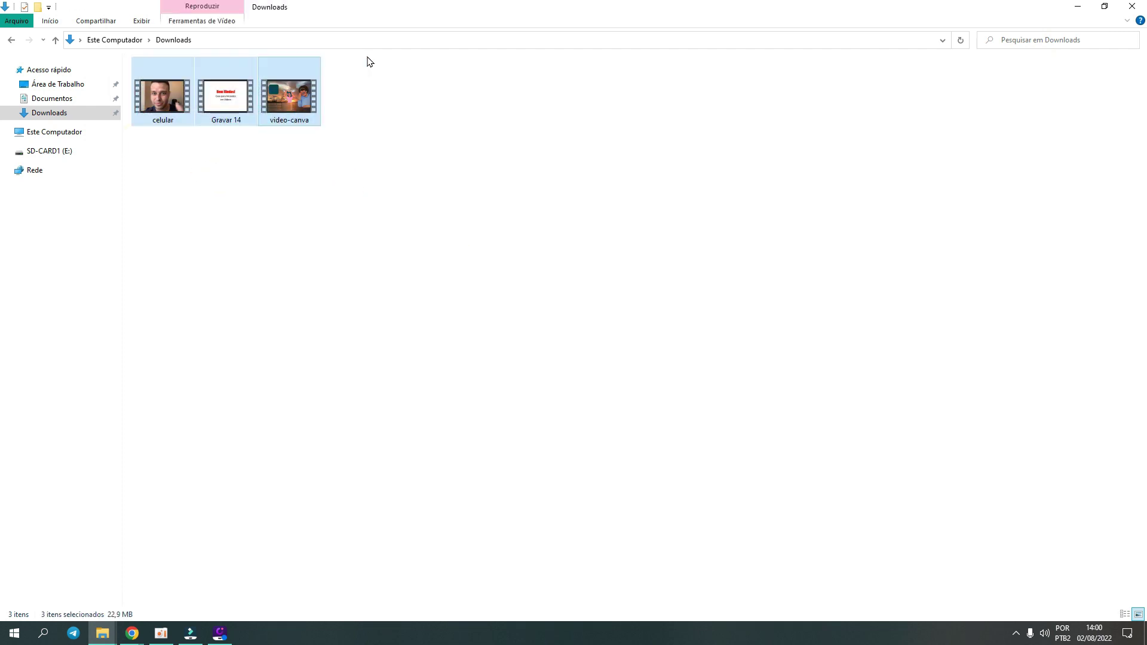
pyautogui.click(371, 57)
pyautogui.moveTo(134, 129); pyautogui.dragTo(310, 82)
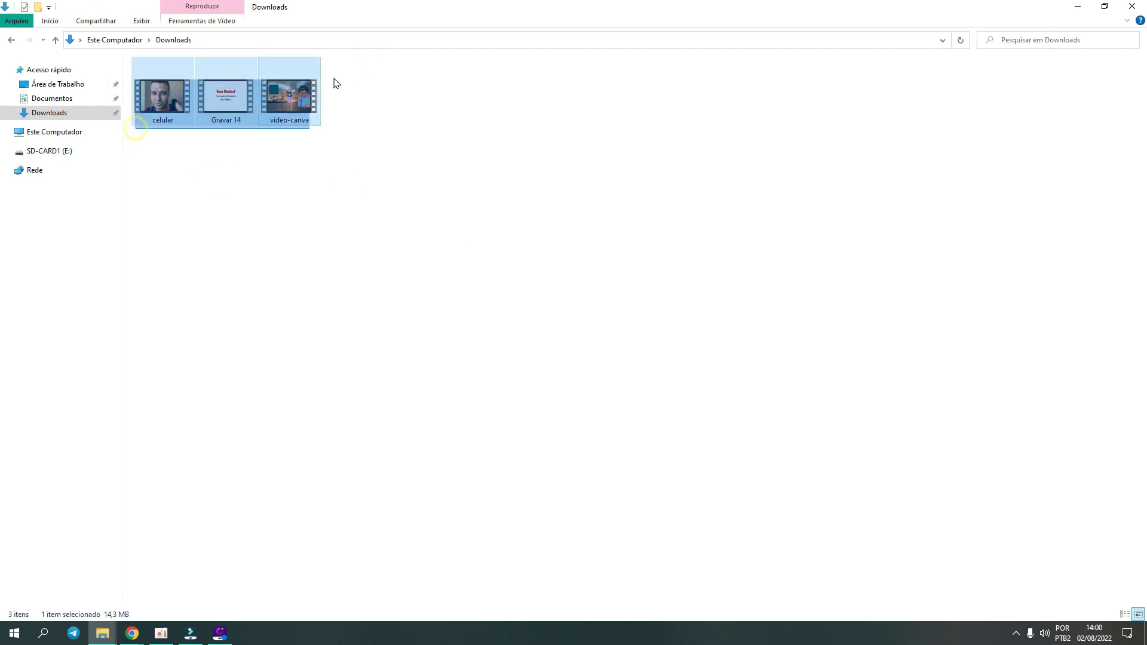
pyautogui.moveTo(382, 64); pyautogui.dragTo(383, 55)
pyautogui.click(383, 54)
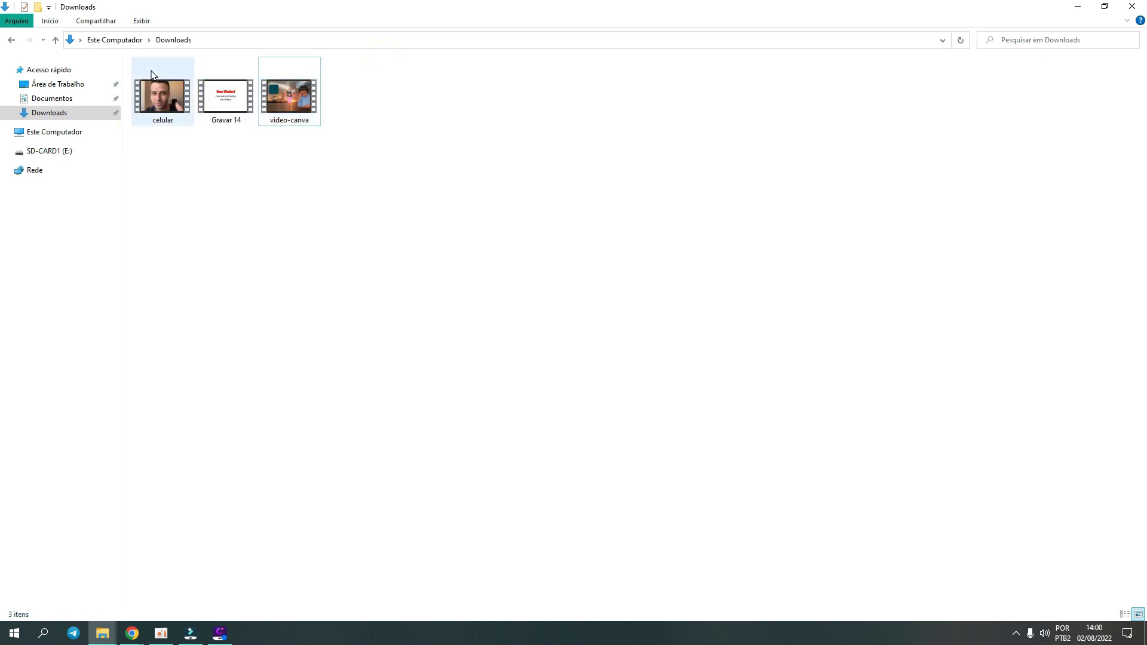
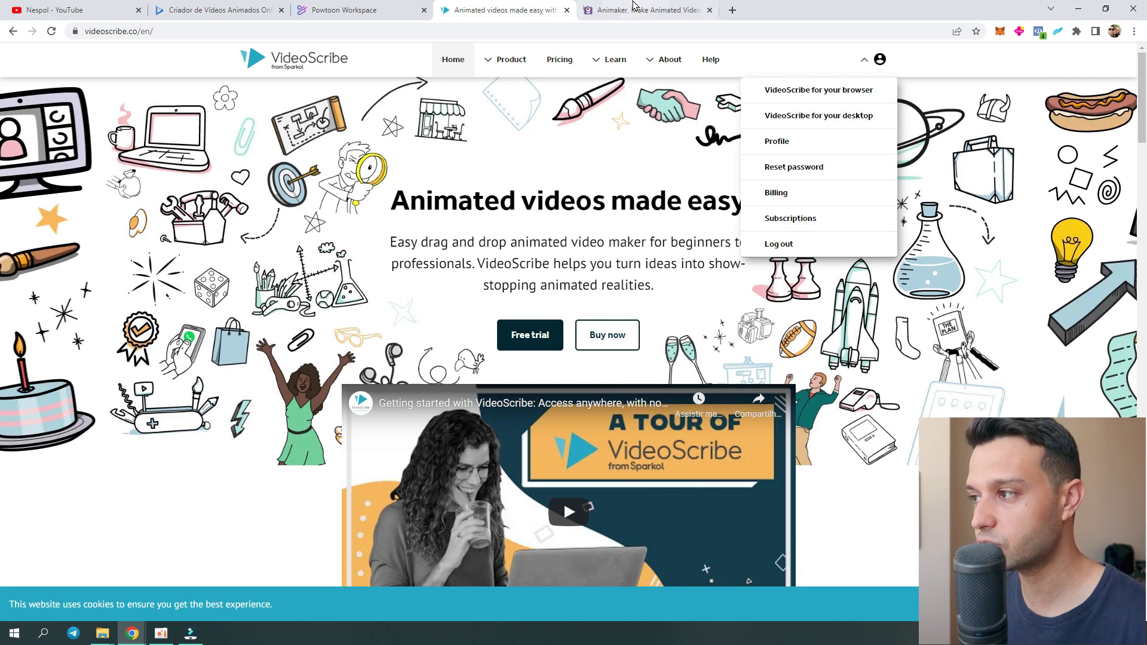
# - Switch to the Animaker site in the browser and look over its home page
pyautogui.click(634, 6)
pyautogui.scroll(8, 508, 225)
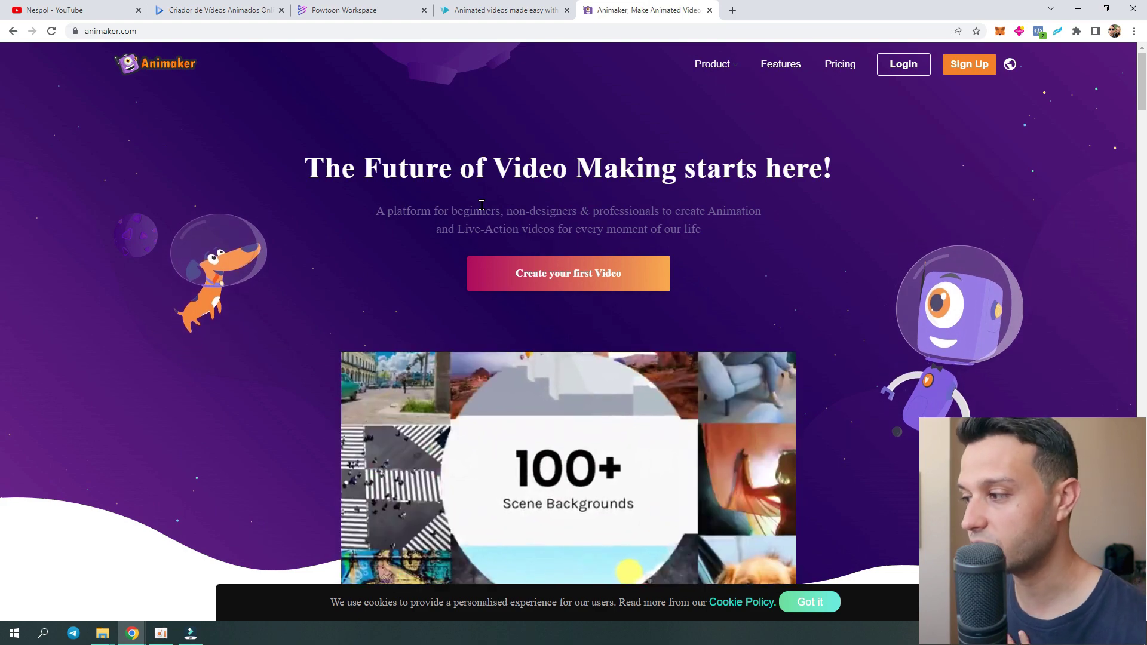
pyautogui.scroll(-5, 606, 123)
pyautogui.scroll(5, 606, 123)
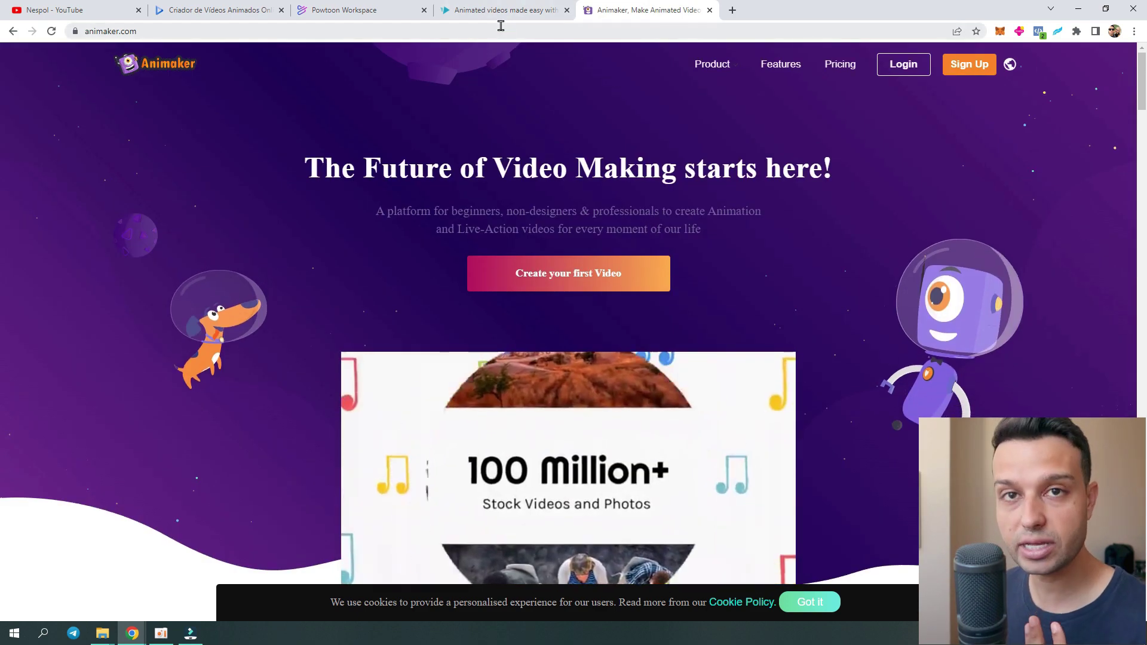
# - Reorder the browser tabs so Animaker comes before VideoScribe, and return to the Powtoon workspace
pyautogui.click(501, 10)
pyautogui.click(412, 9)
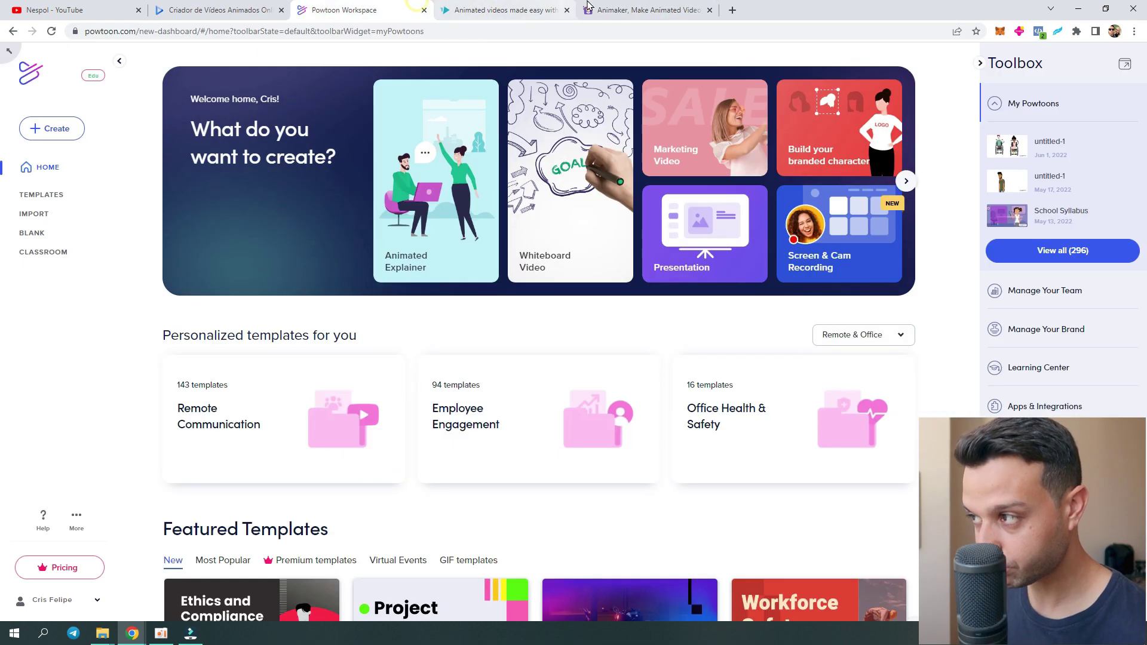
pyautogui.click(589, 5)
pyautogui.moveTo(589, 5); pyautogui.dragTo(478, 7)
pyautogui.click(380, 5)
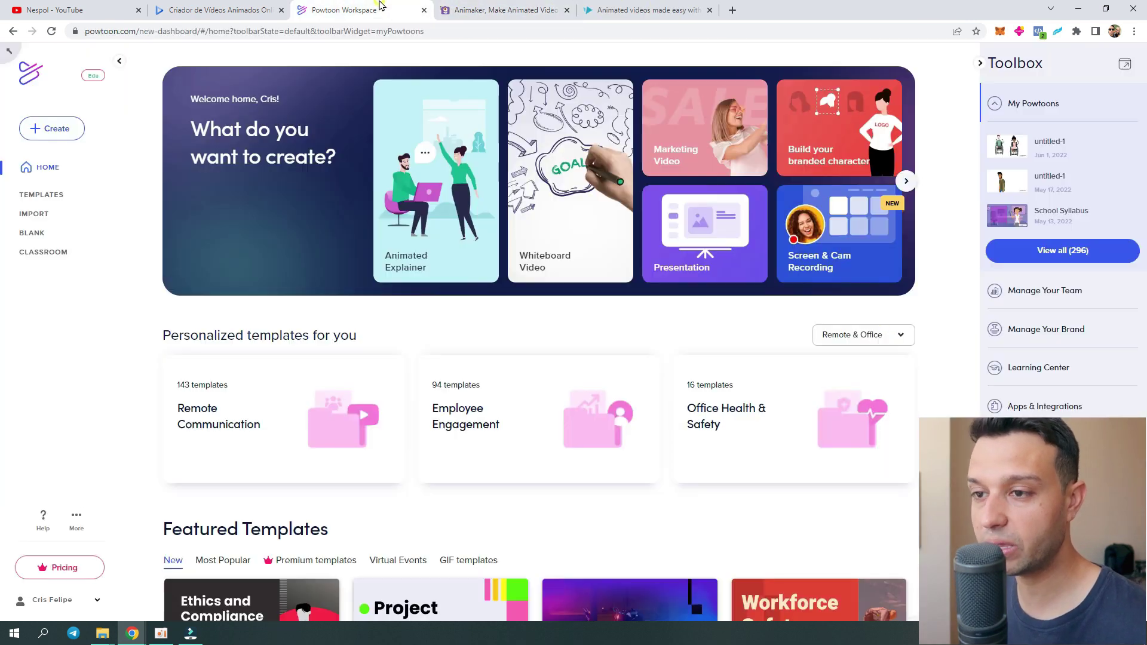
# - View the Animated Explainer templates, and start a new blank video in the Horizontal 16:9 format instead
pyautogui.click(41, 127)
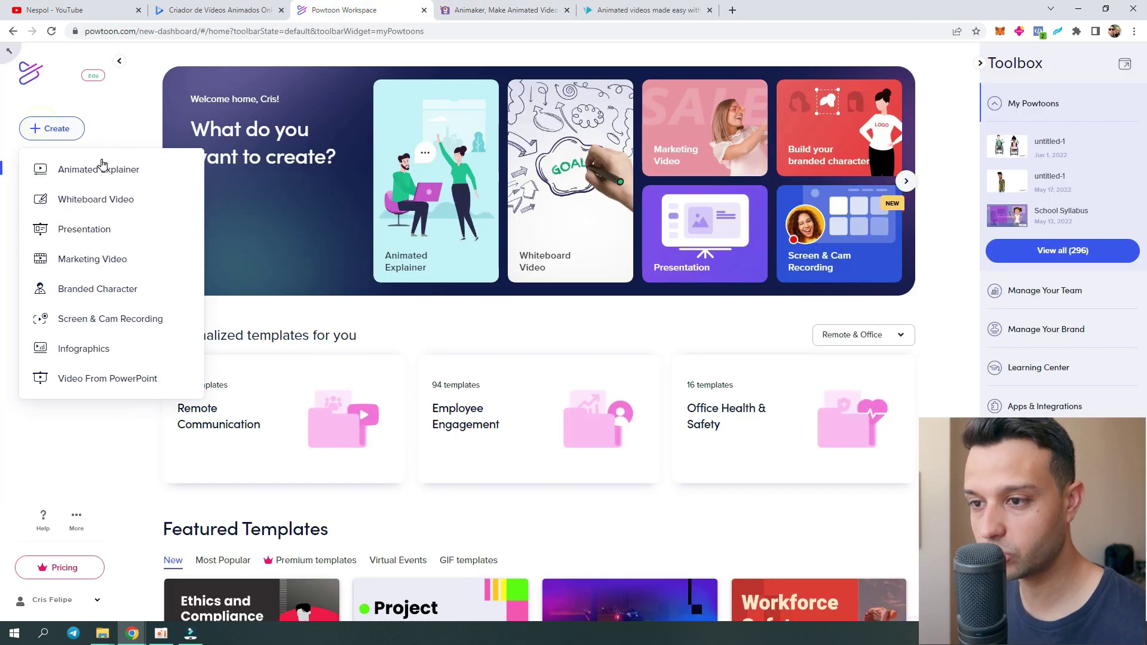
pyautogui.click(142, 181)
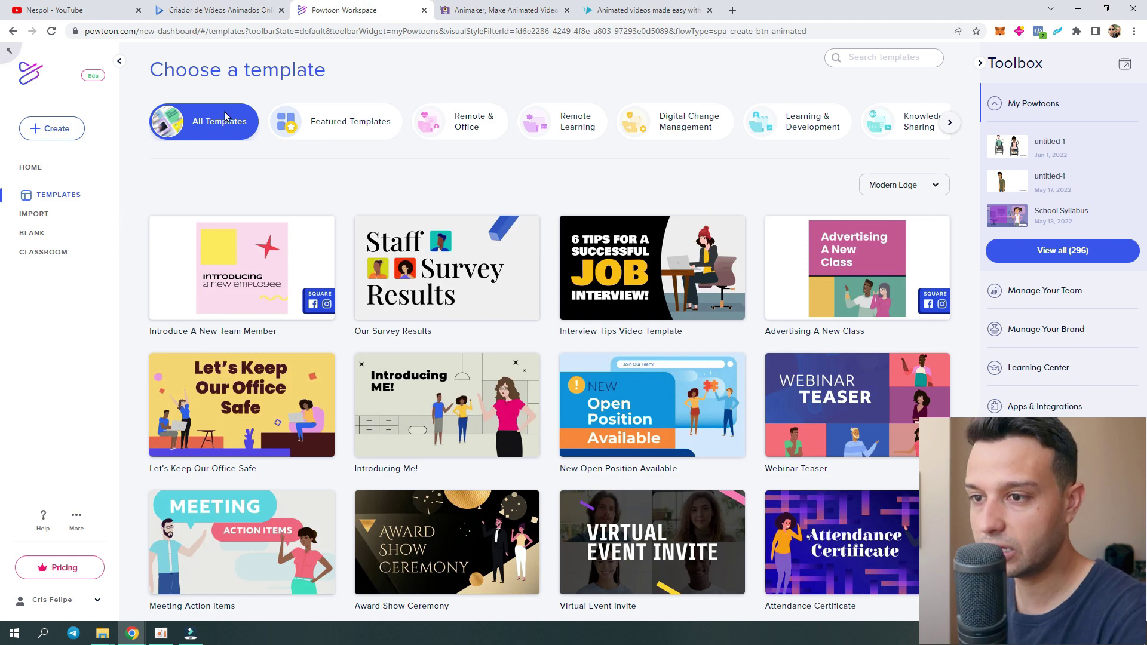
pyautogui.click(47, 233)
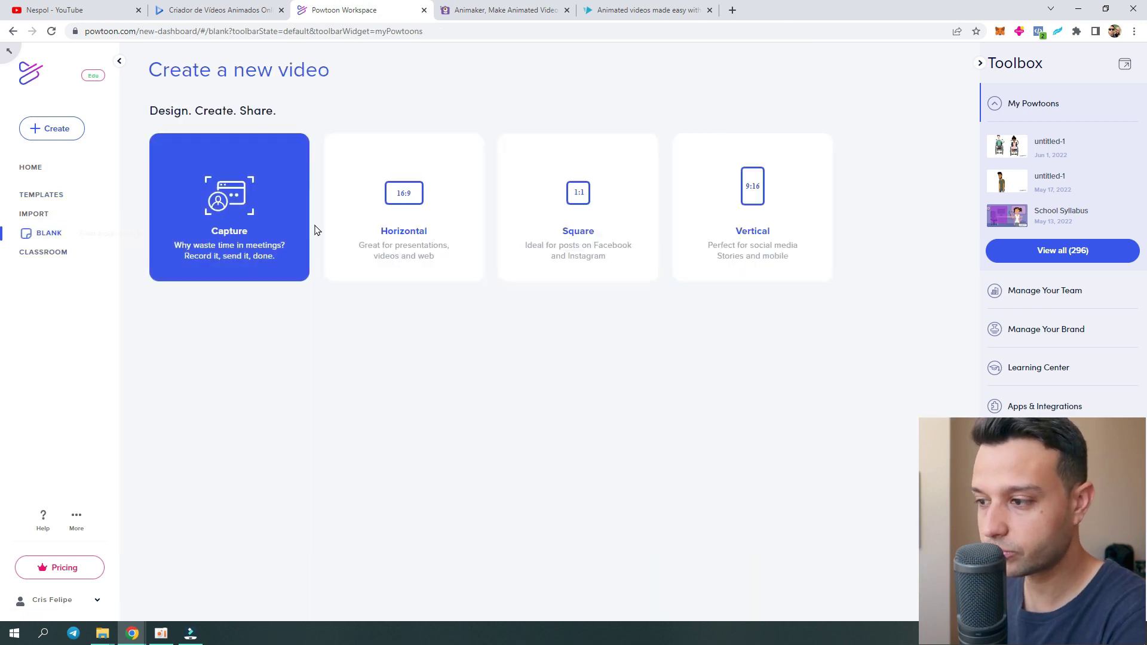
pyautogui.click(428, 187)
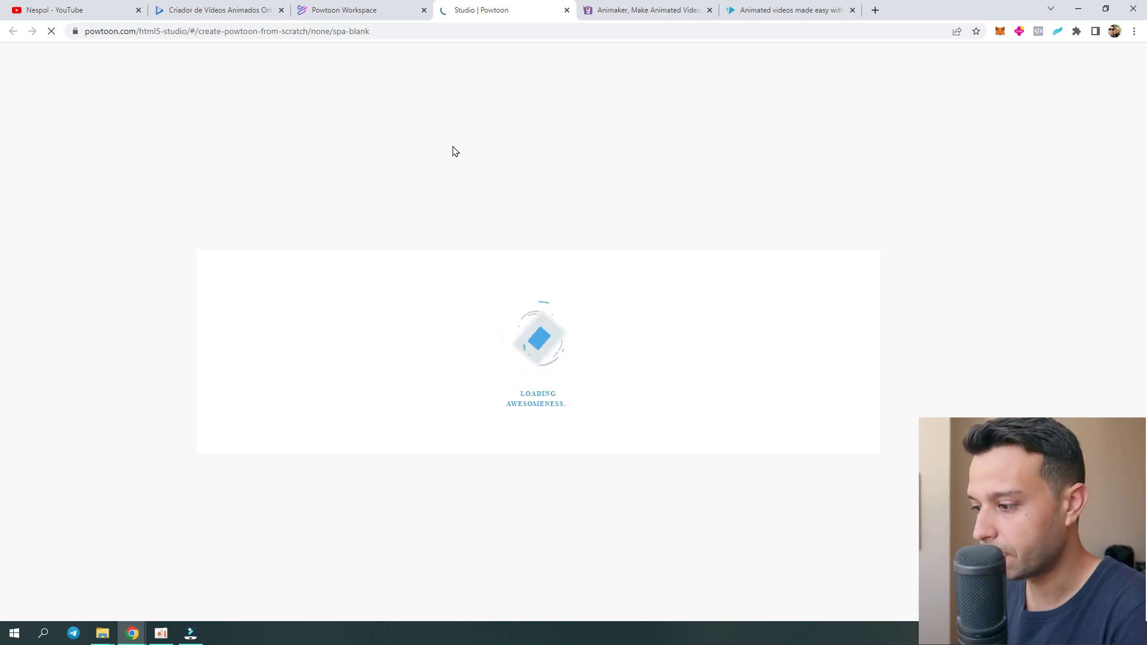
# - Return to the new Powtoon studio project and choose the Cartoon look for it
pyautogui.hotkey('ctrl', 'Tab')
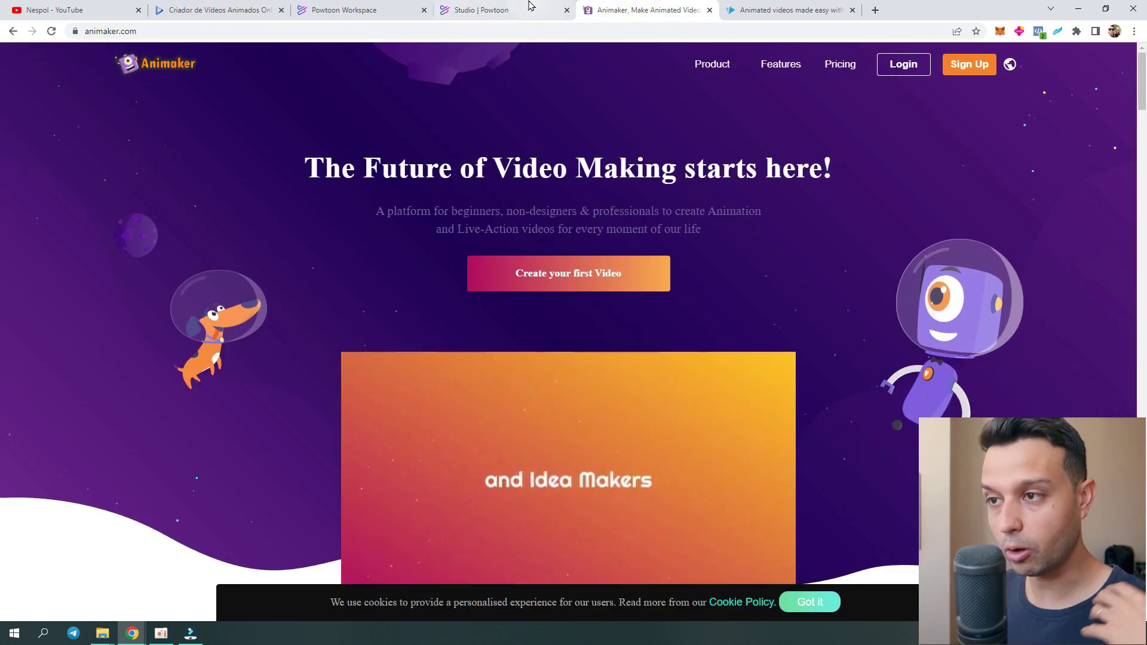
pyautogui.click(529, 6)
pyautogui.click(608, 6)
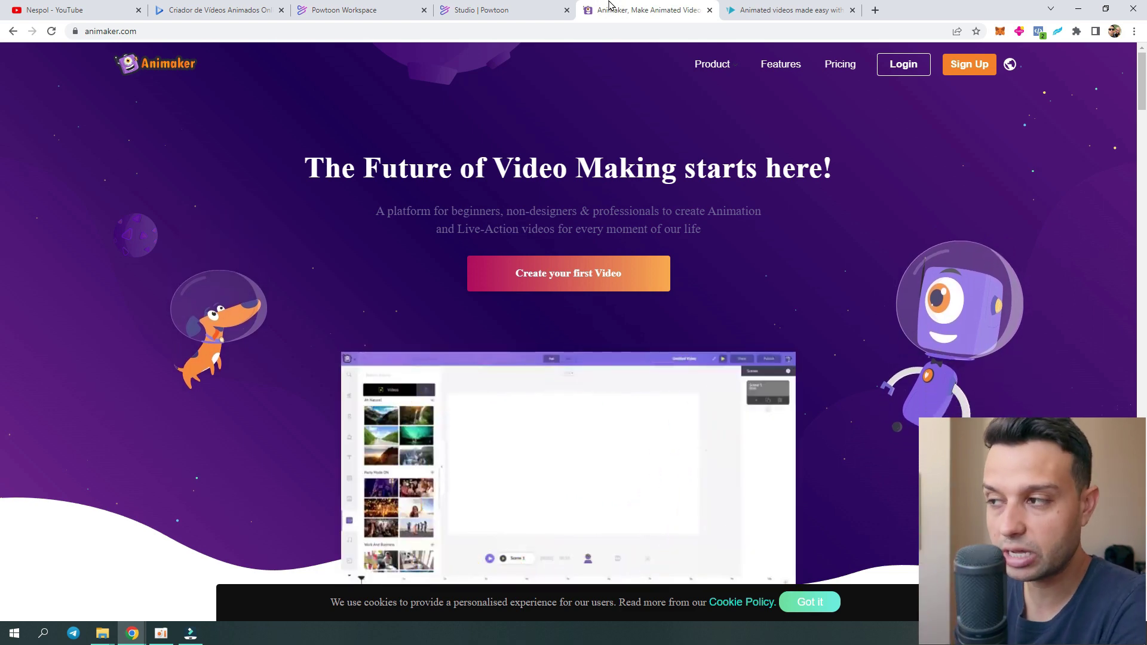
pyautogui.click(553, 9)
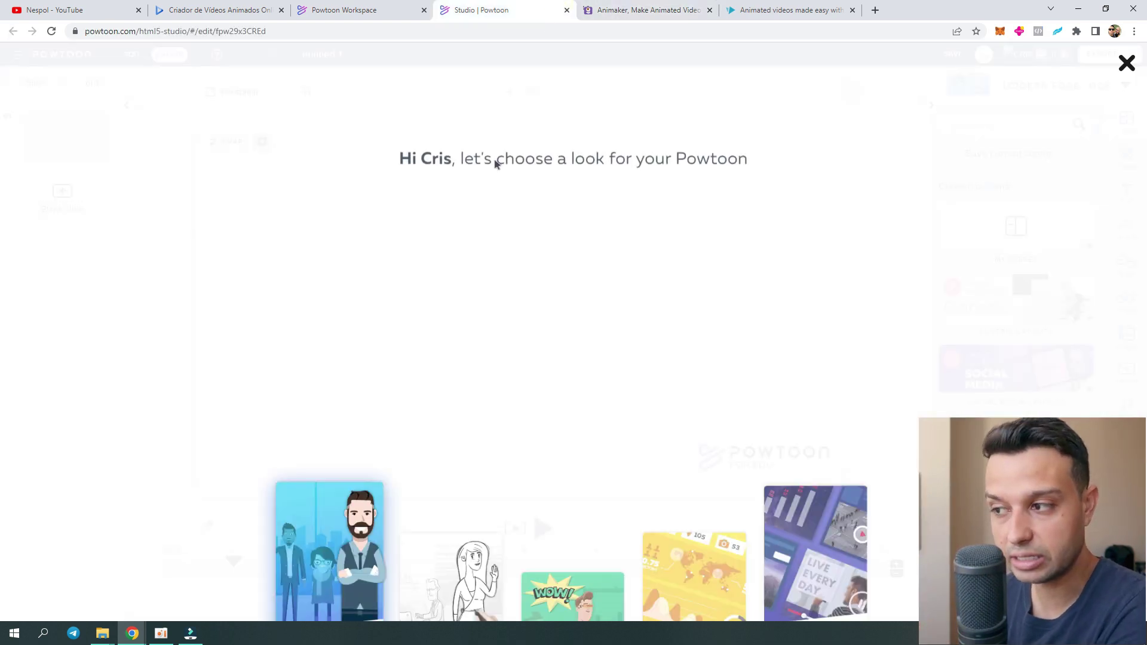
pyautogui.moveTo(502, 281)
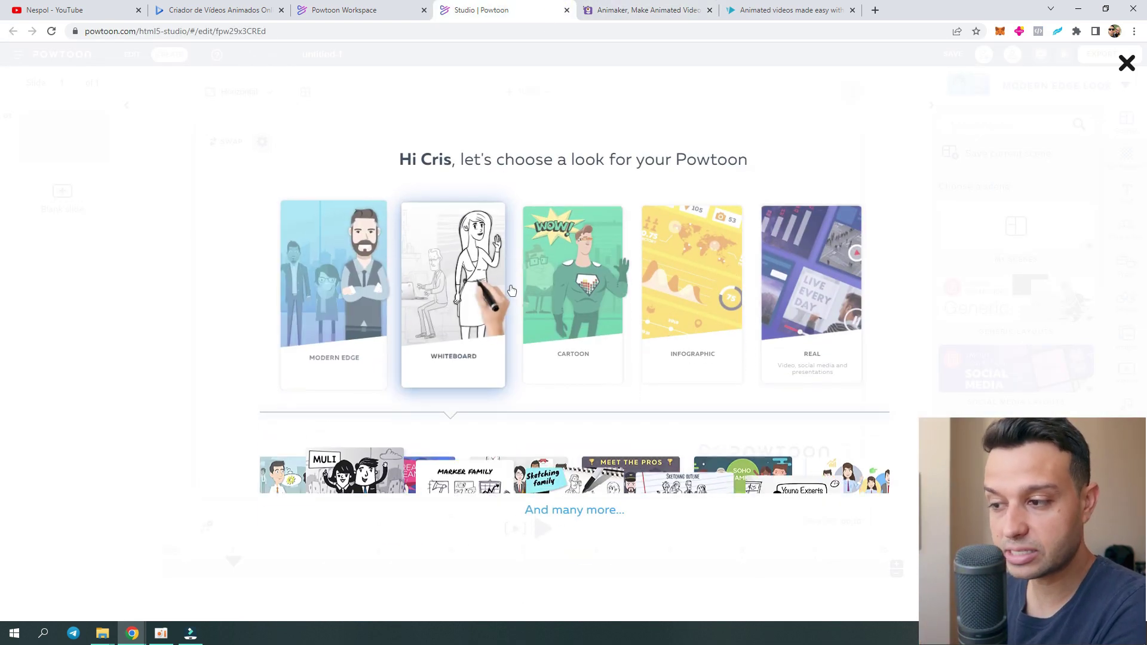
pyautogui.click(567, 276)
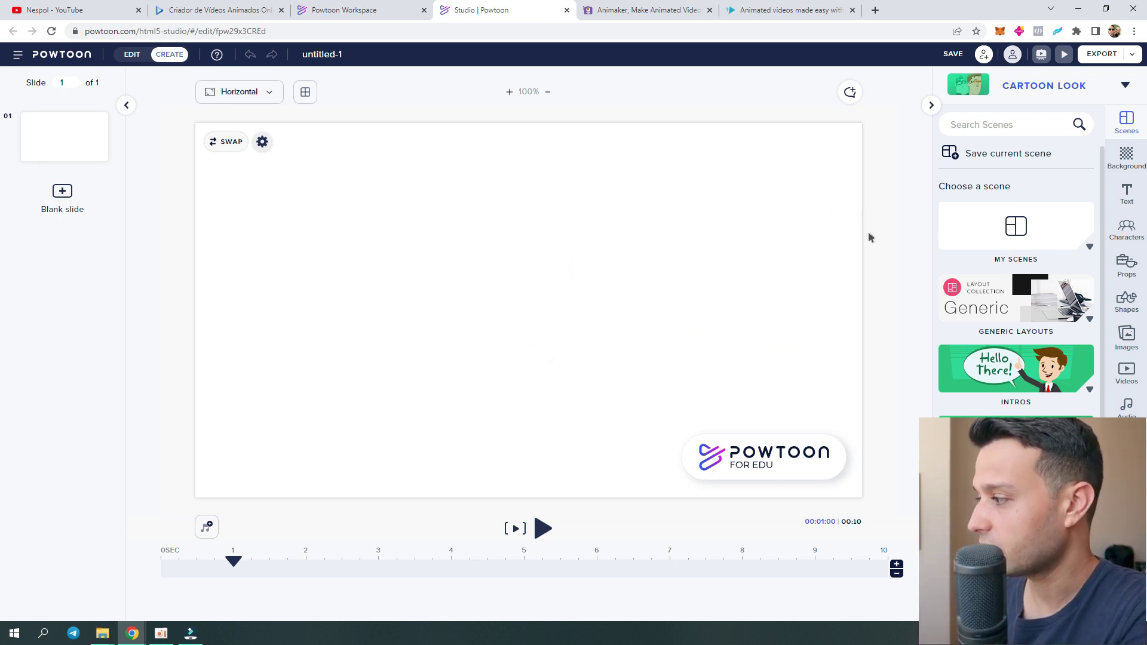
# - Add a title reading "Aula de Animação!" to the first slide and move it slightly above the centre
pyautogui.click(1127, 195)
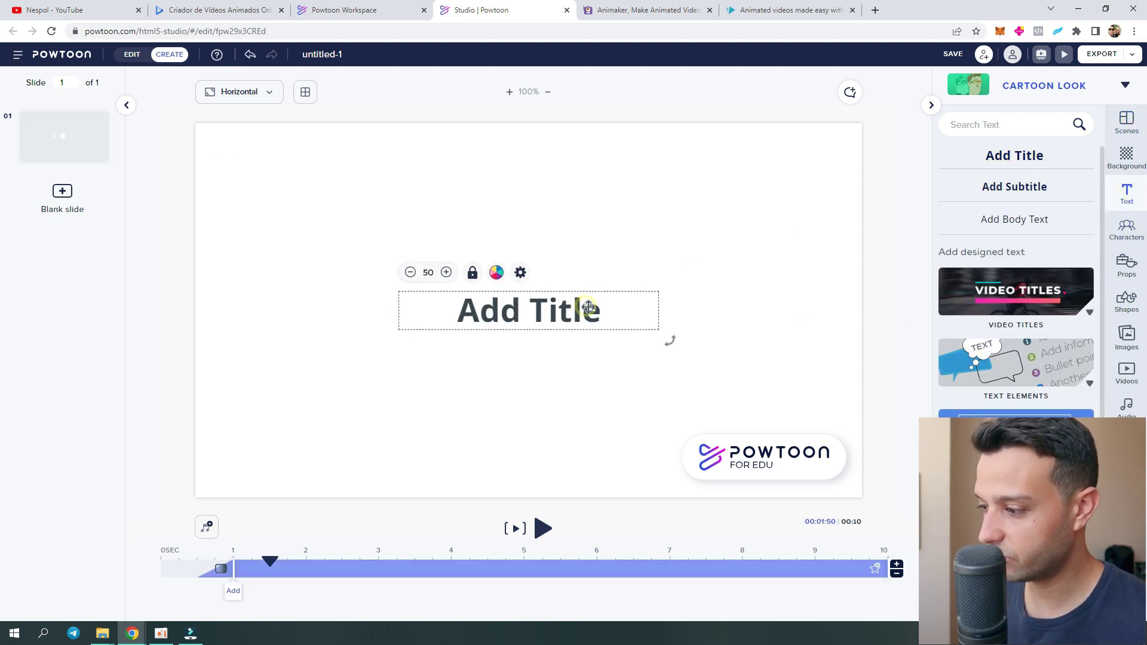
pyautogui.doubleClick(602, 307)
pyautogui.write('Sejam')
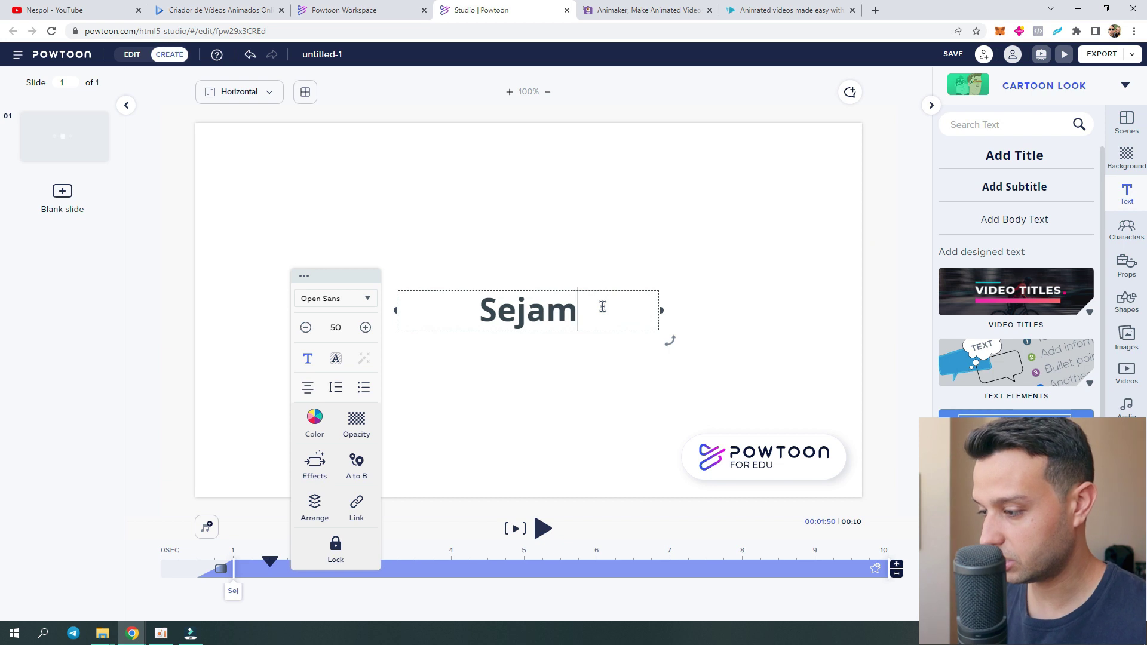
pyautogui.press('BackSpace')
pyautogui.press('BackSpace')
pyautogui.press('BackSpace')
pyautogui.press('BackSpace')
pyautogui.press('BackSpace')
pyautogui.write('Berm')
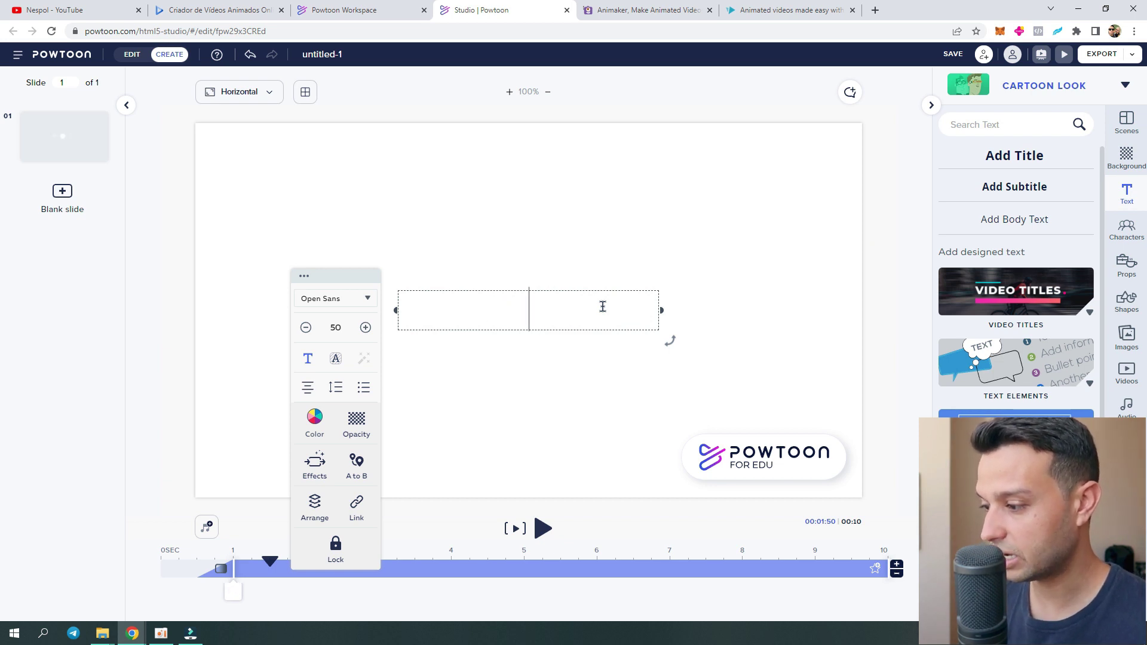
pyautogui.write('Aula de Animação!')
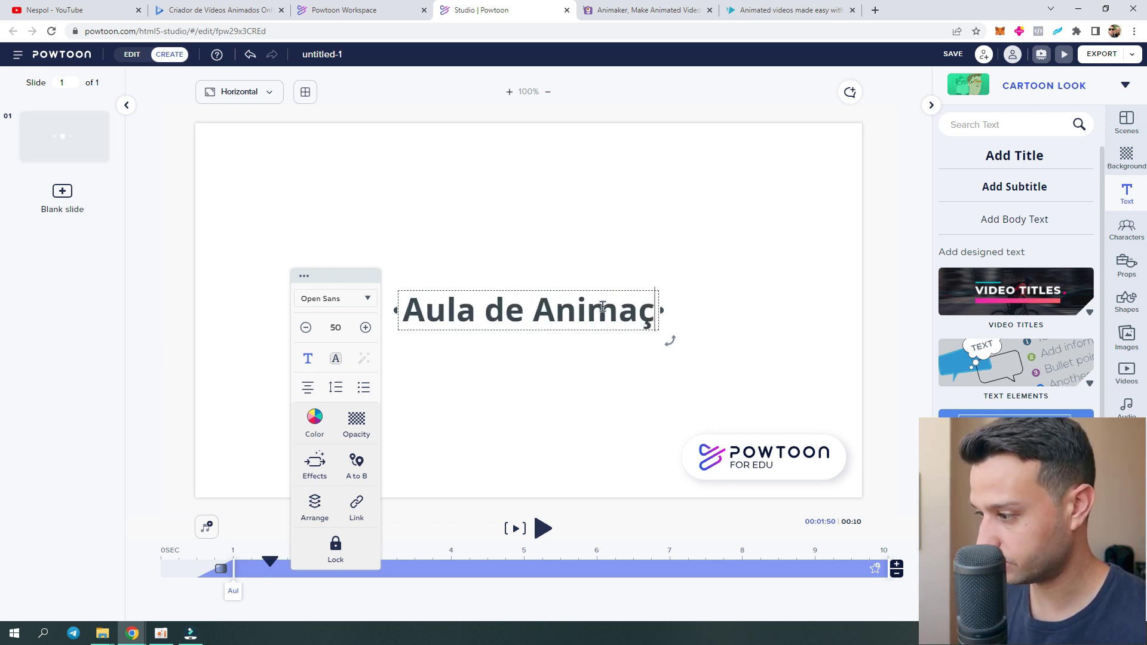
pyautogui.click(608, 256)
pyautogui.moveTo(572, 356); pyautogui.dragTo(569, 309)
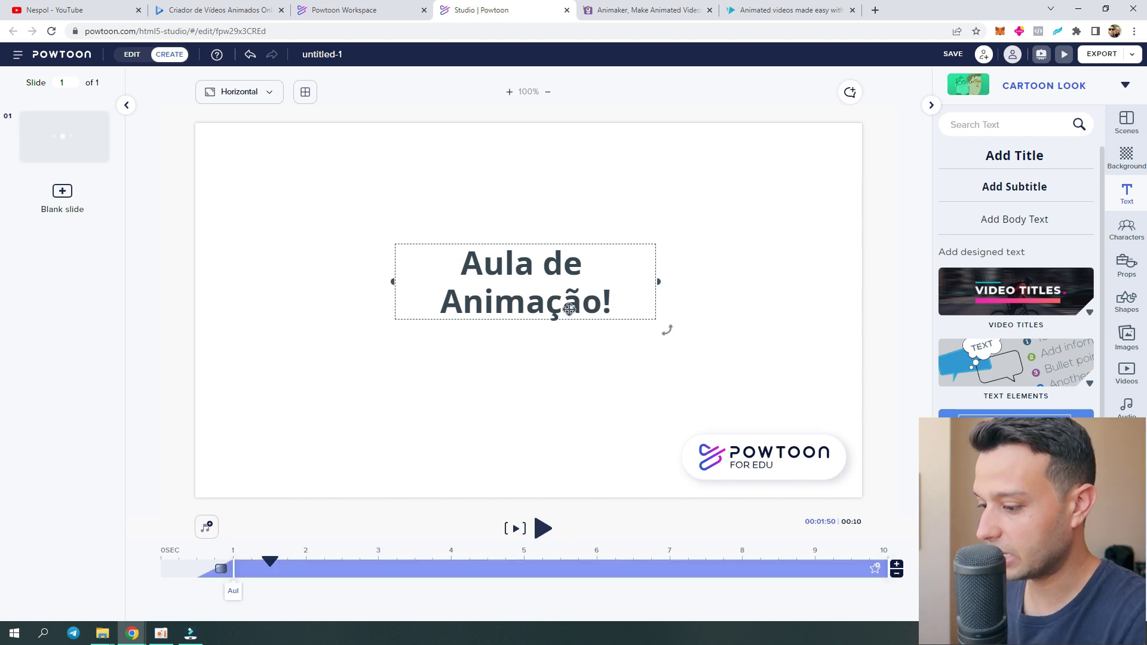
# - View the title's enter effects and shorten its timeline bar so it ends shortly before the 3-second mark
pyautogui.click(221, 570)
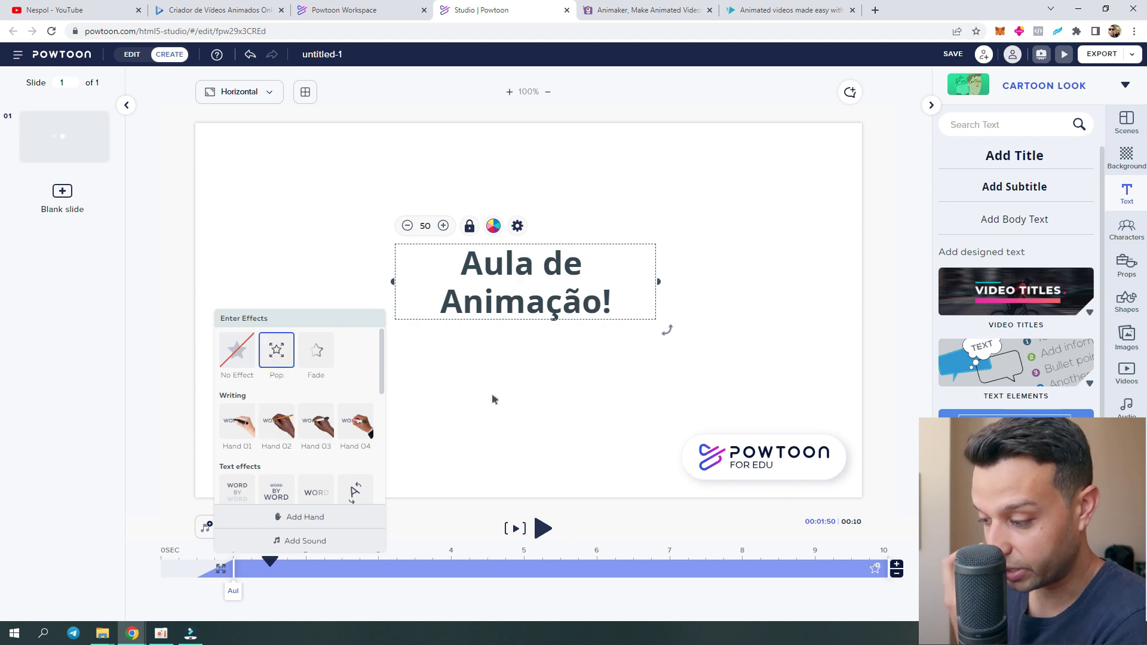
pyautogui.click(814, 567)
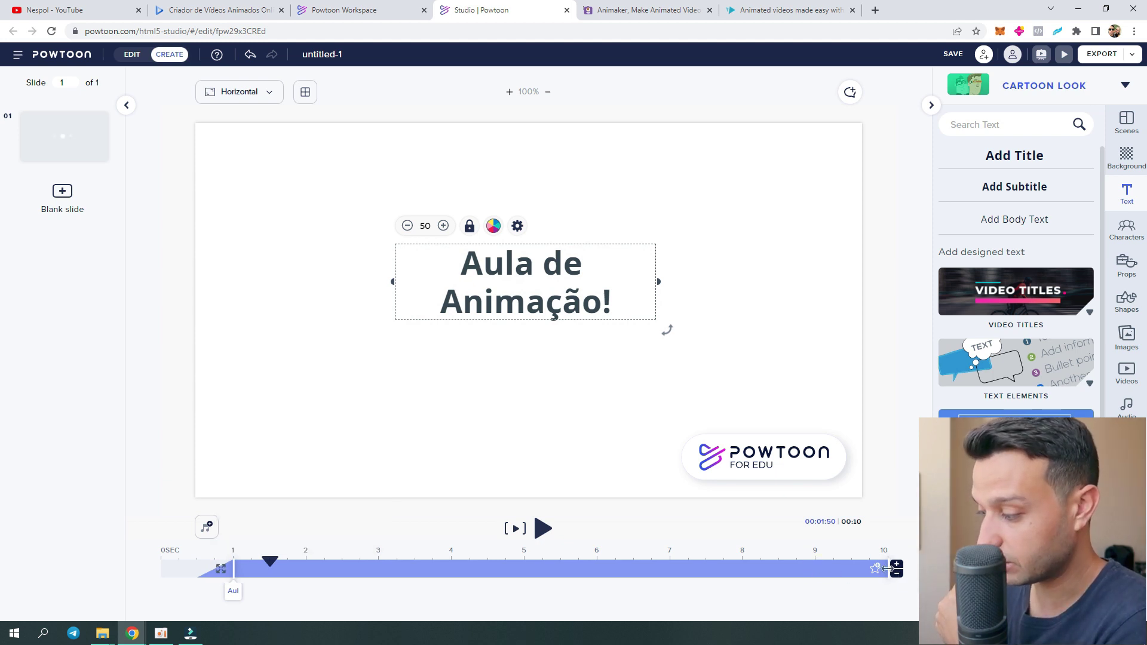
pyautogui.moveTo(851, 573); pyautogui.dragTo(361, 568)
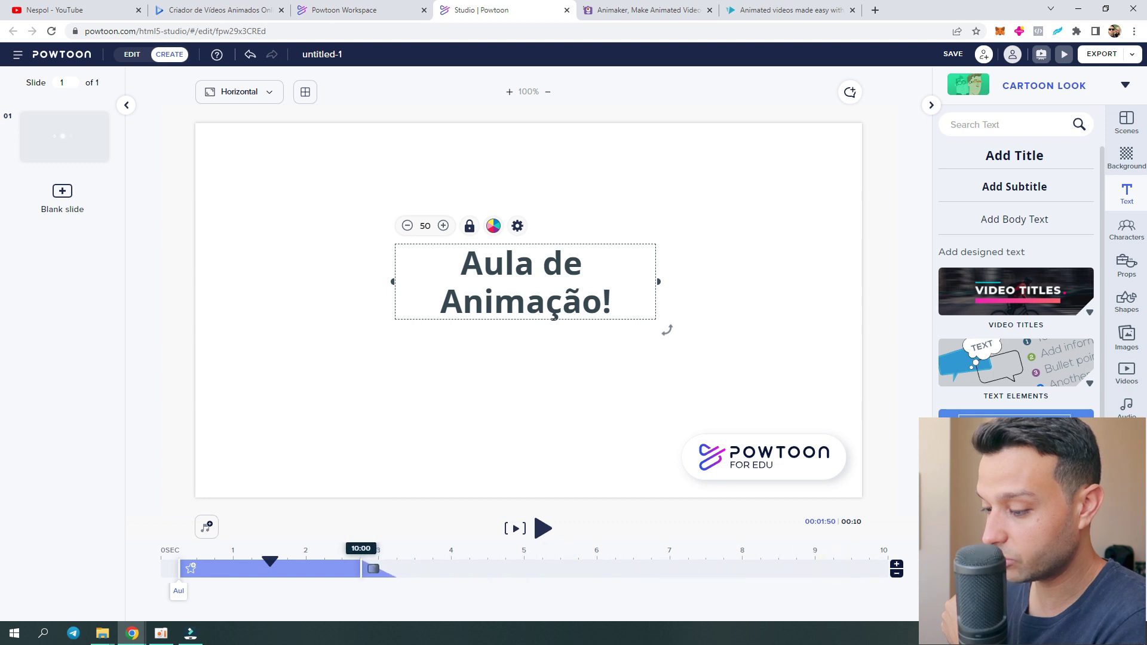
# - Add a second blank slide and set its background to the Office scene from the Locations collection
pyautogui.click(60, 187)
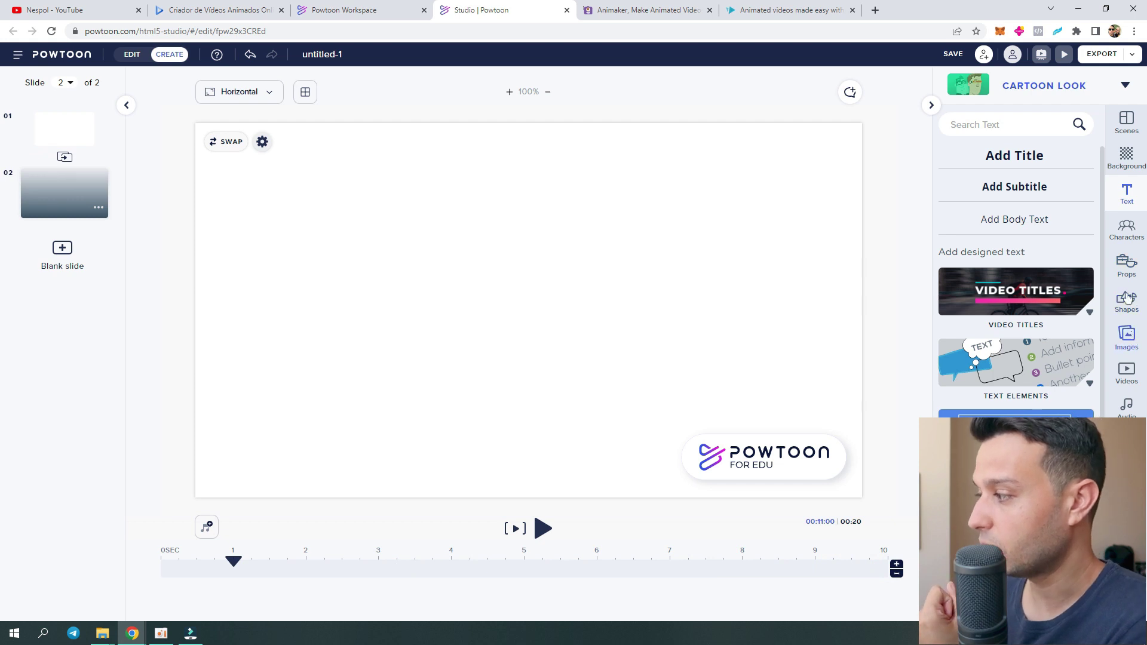
pyautogui.click(1127, 157)
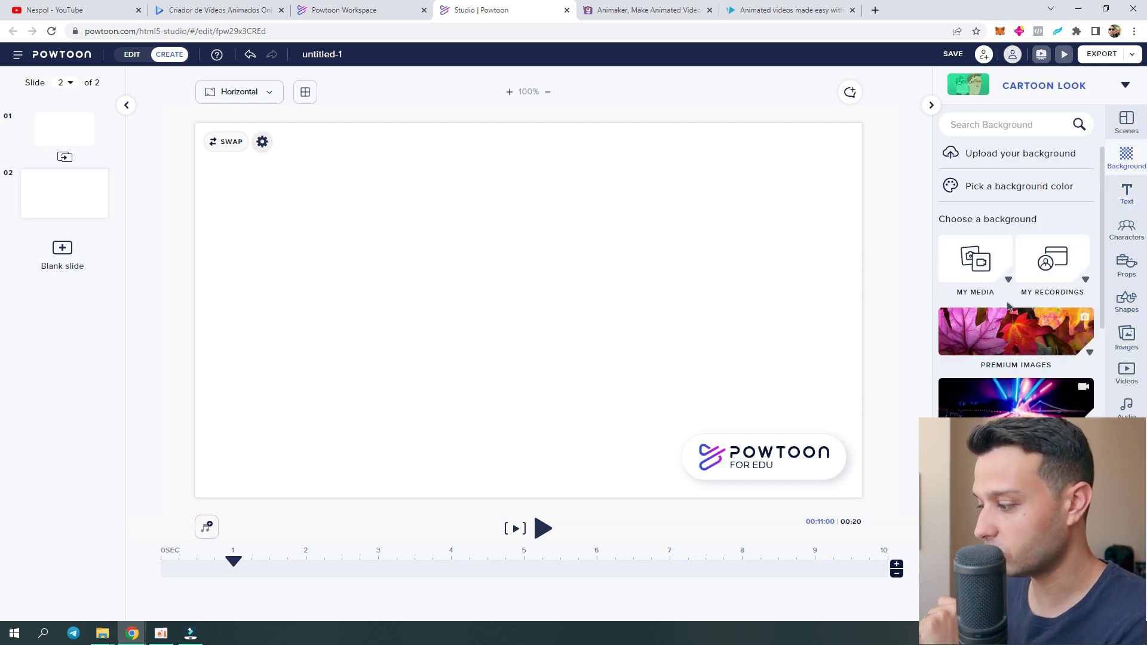
pyautogui.scroll(-10, 1009, 305)
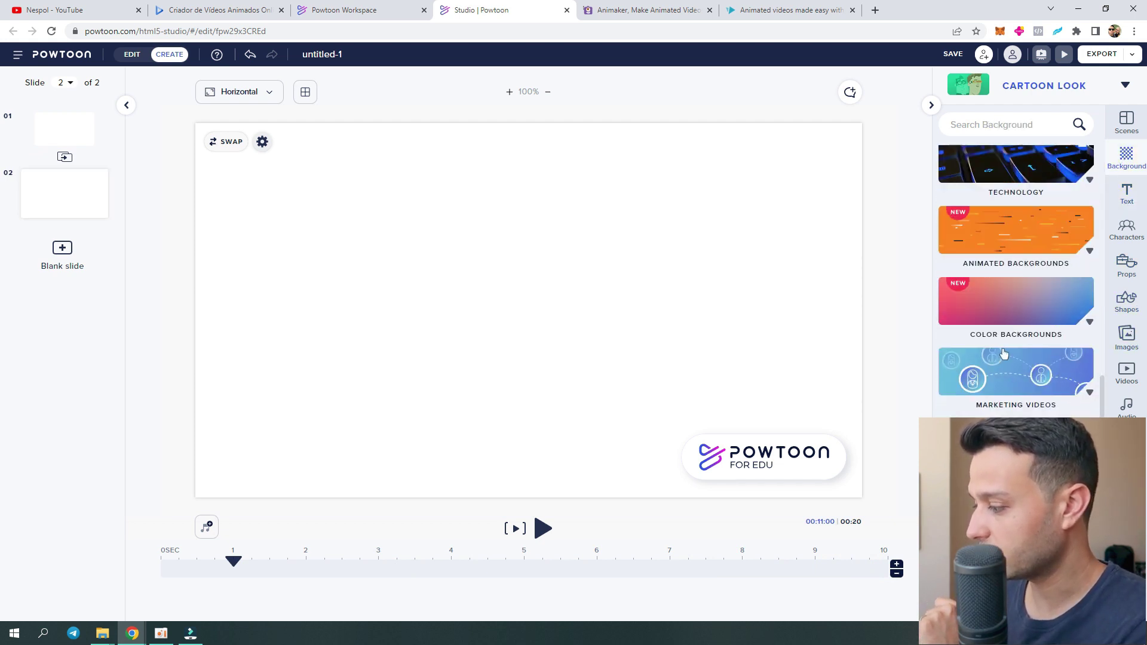
pyautogui.scroll(-3, 1004, 354)
pyautogui.click(1025, 394)
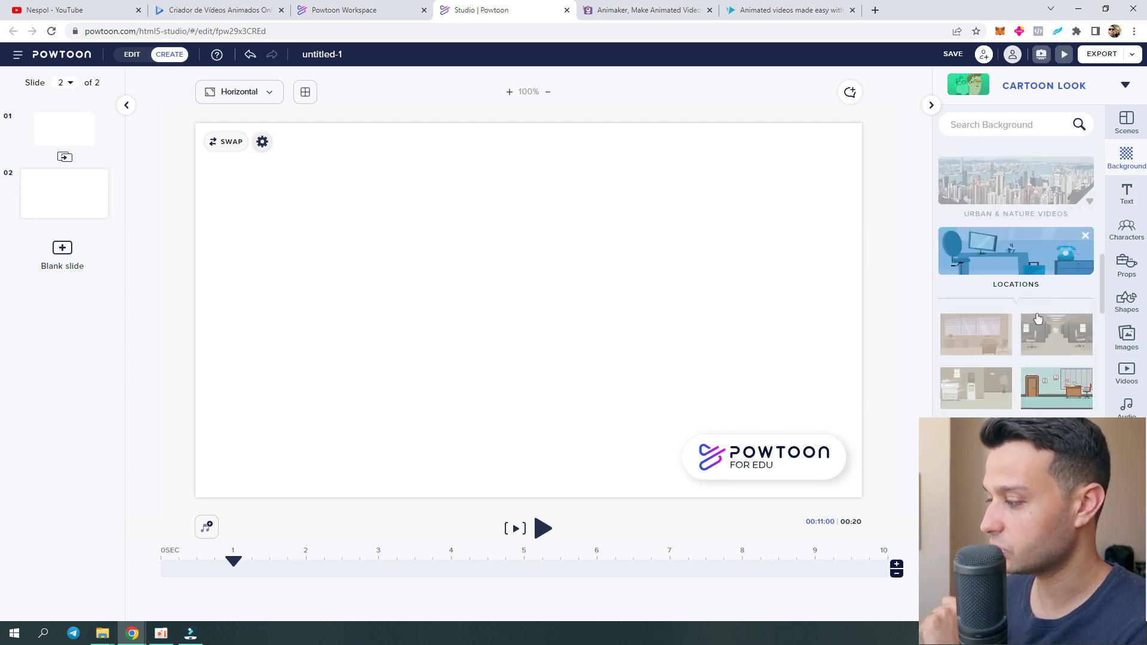
pyautogui.click(1047, 392)
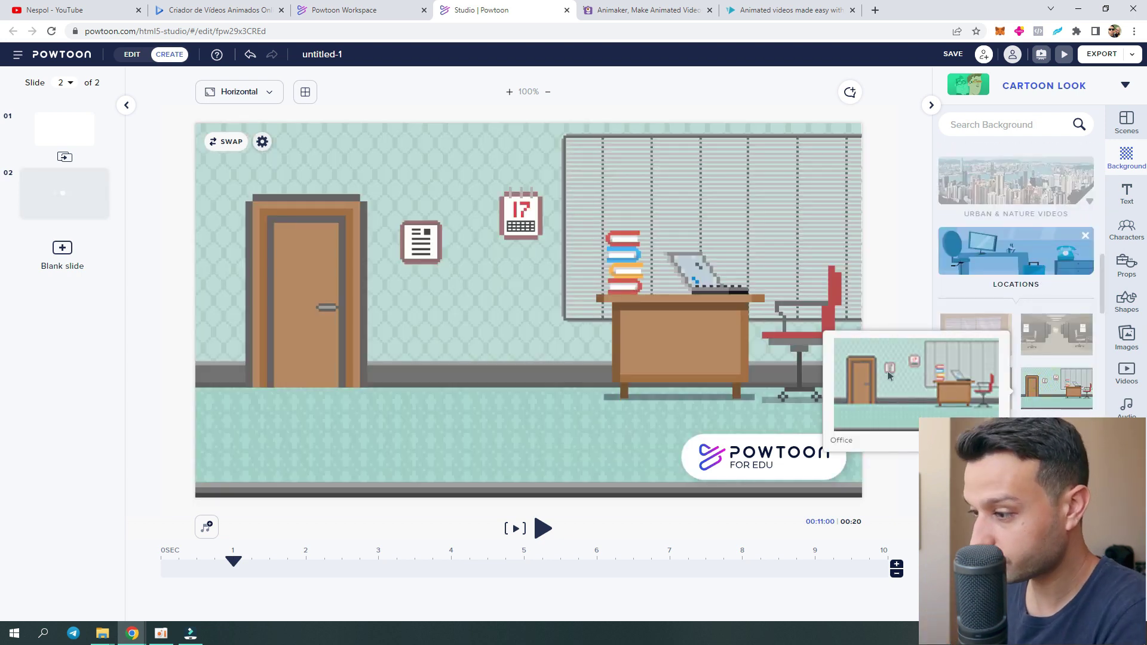
# - Browse the cartoon characters and open The Office - Free collection
pyautogui.click(1124, 229)
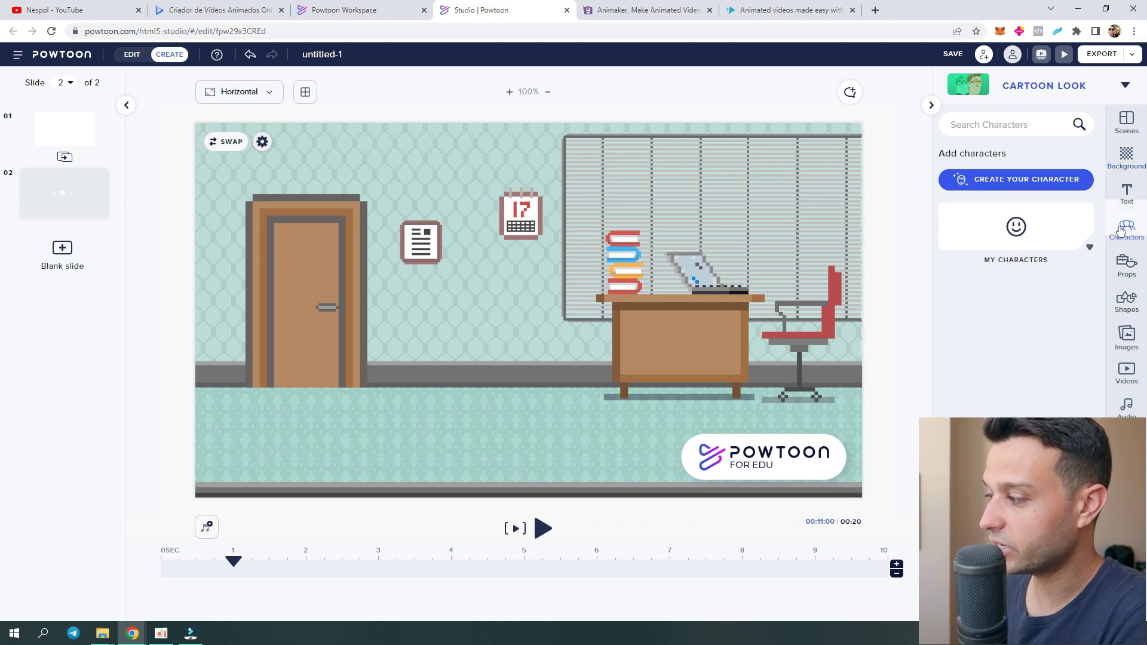
pyautogui.scroll(-3, 1065, 228)
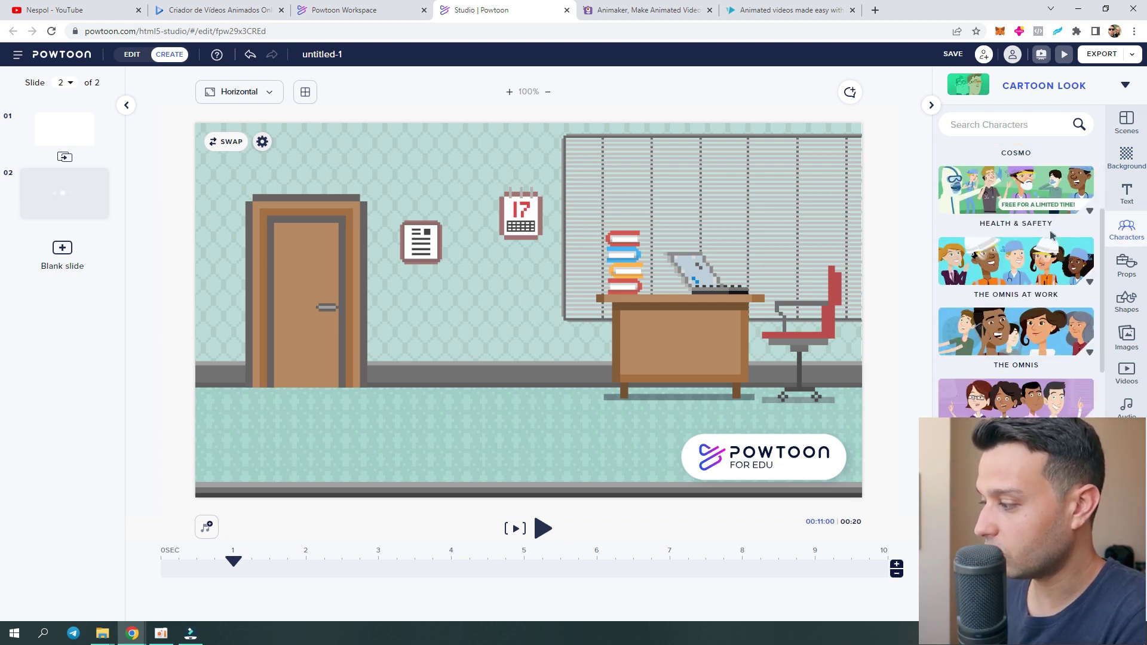
pyautogui.scroll(-2, 1055, 233)
pyautogui.click(1009, 270)
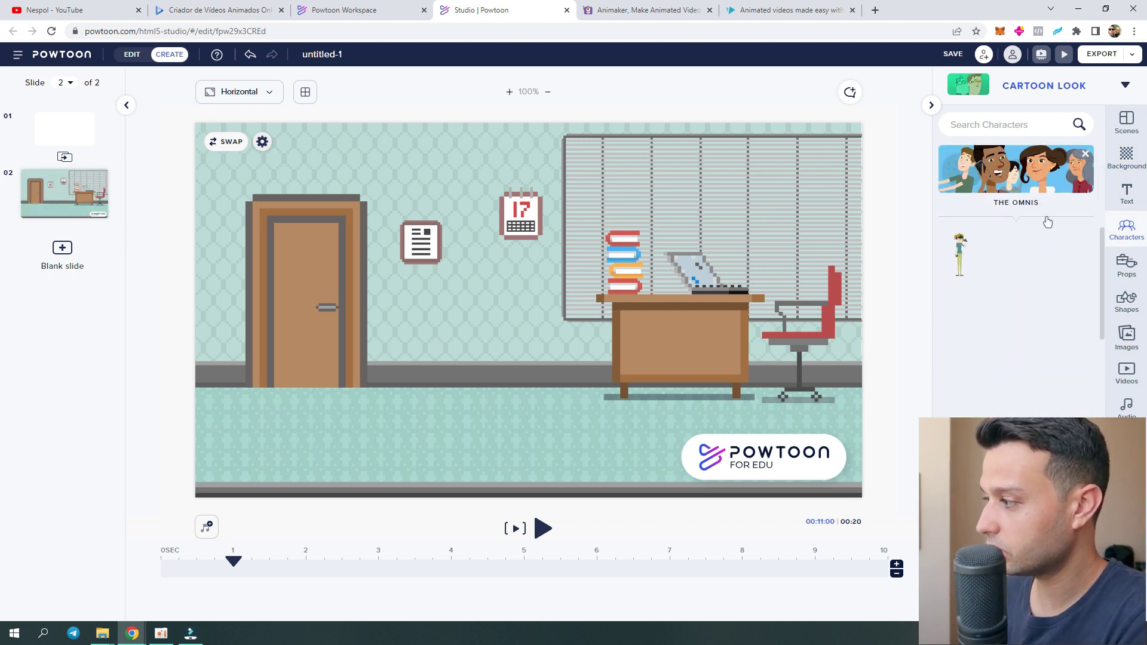
pyautogui.click(1126, 229)
pyautogui.click(1126, 230)
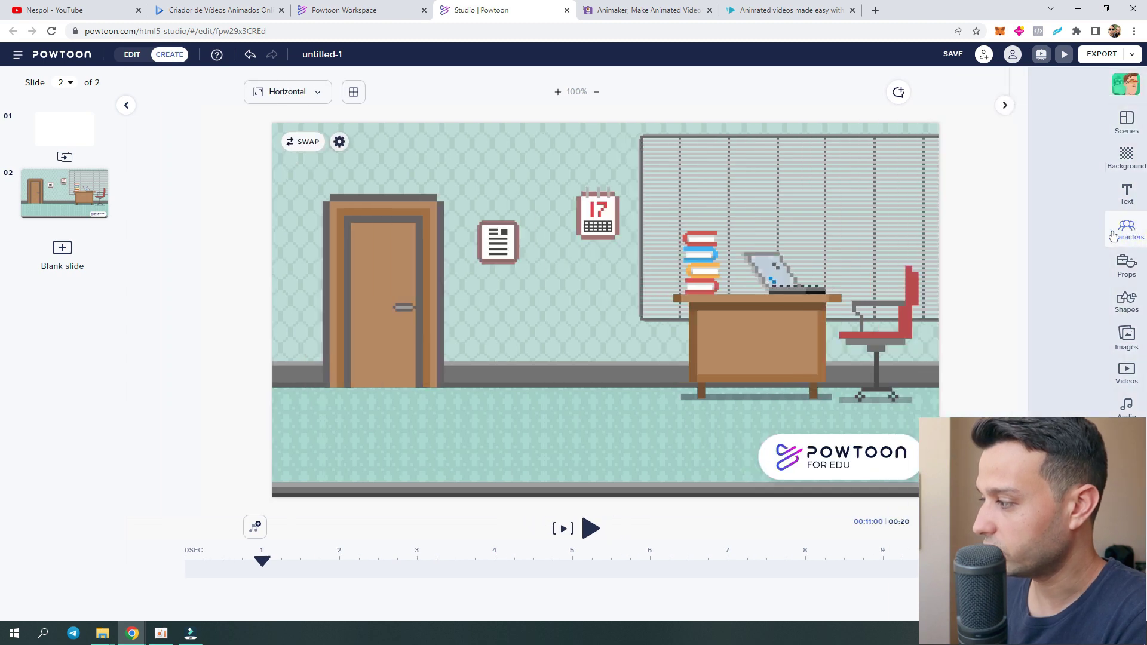
pyautogui.scroll(-3, 1022, 335)
pyautogui.click(1084, 320)
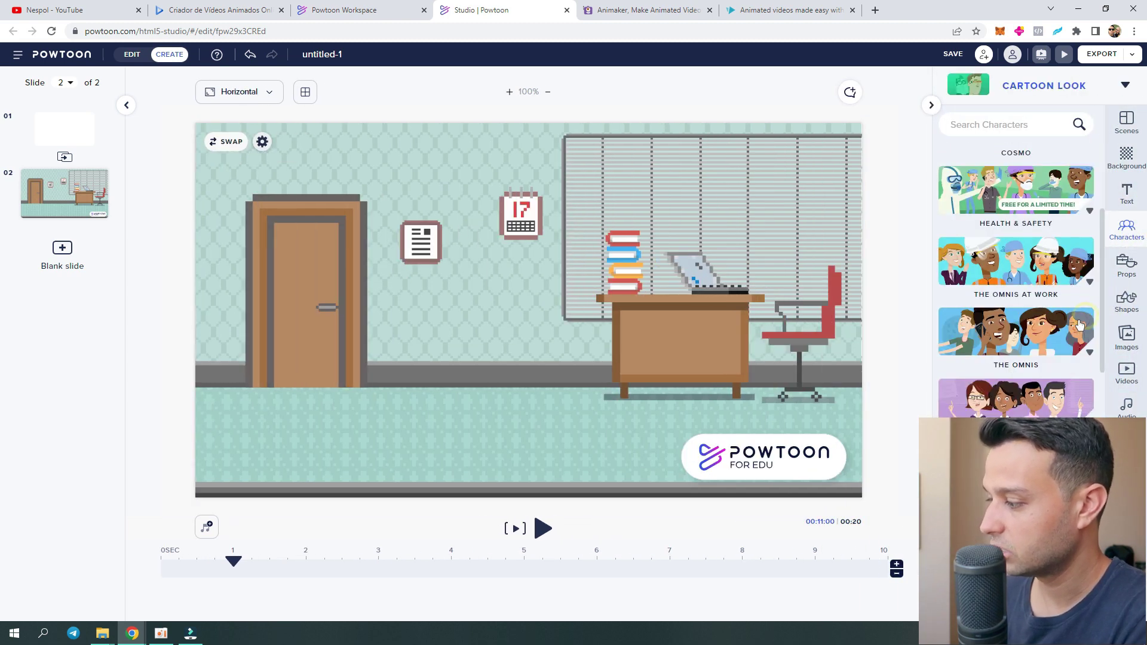
pyautogui.click(1017, 400)
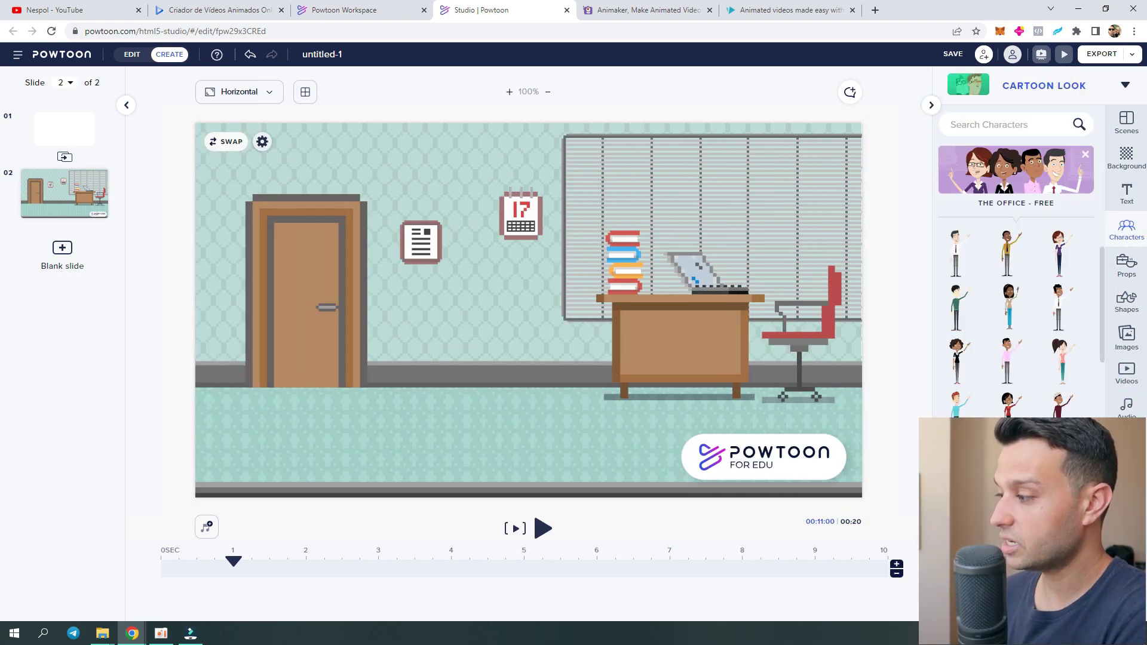
# - Add the man in a white shirt and red tie to the office slide, enlarge him and place him just beside the door
pyautogui.click(956, 311)
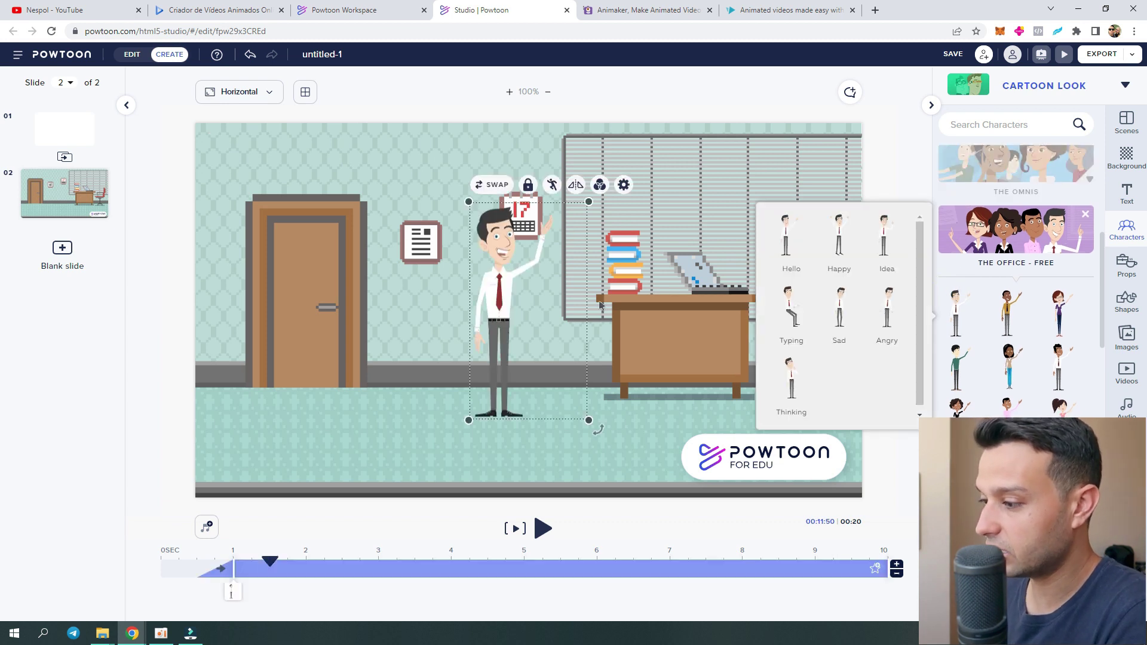
pyautogui.moveTo(589, 422); pyautogui.dragTo(647, 527)
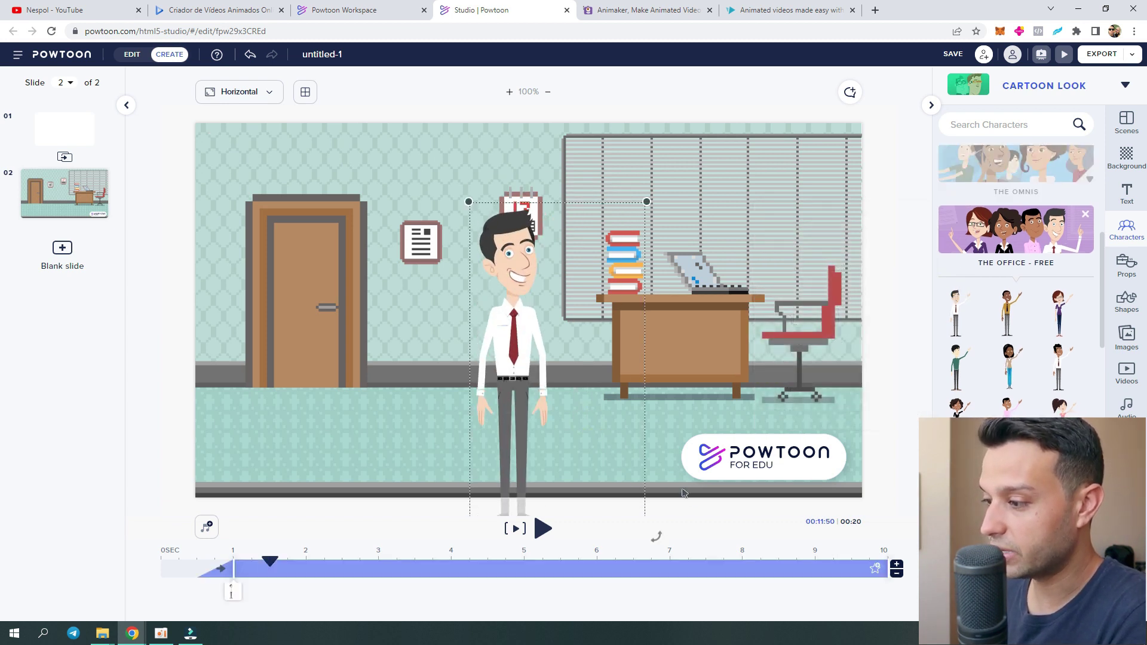
pyautogui.moveTo(570, 389); pyautogui.dragTo(486, 325)
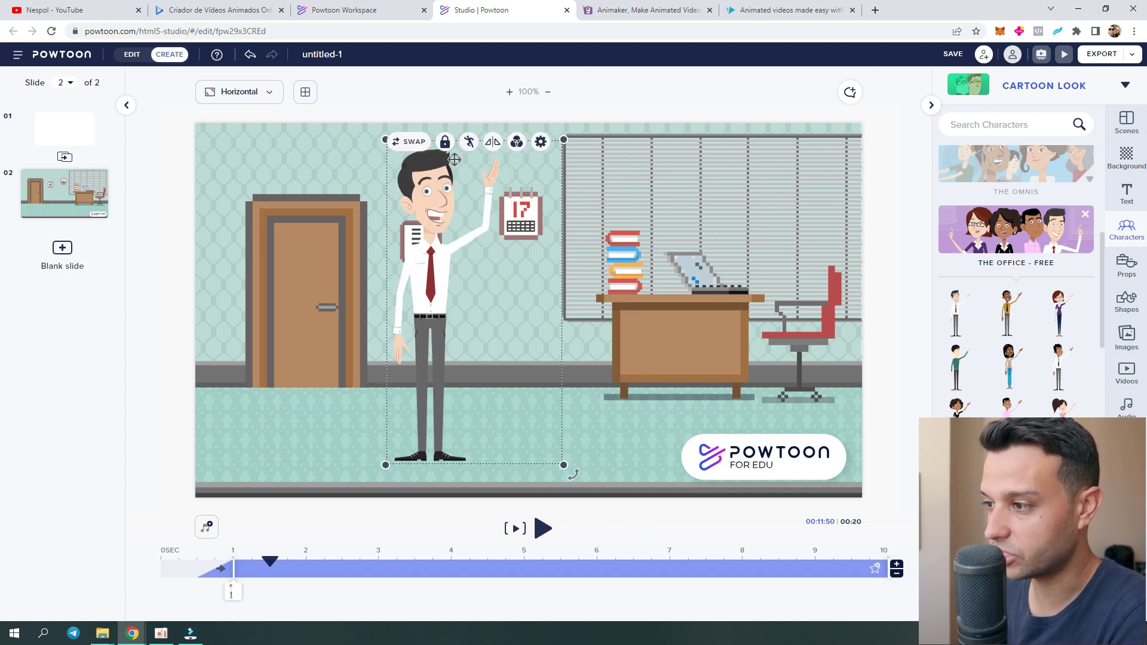
# - Try several poses on the man with the red tie and settle on Happy
pyautogui.click(470, 143)
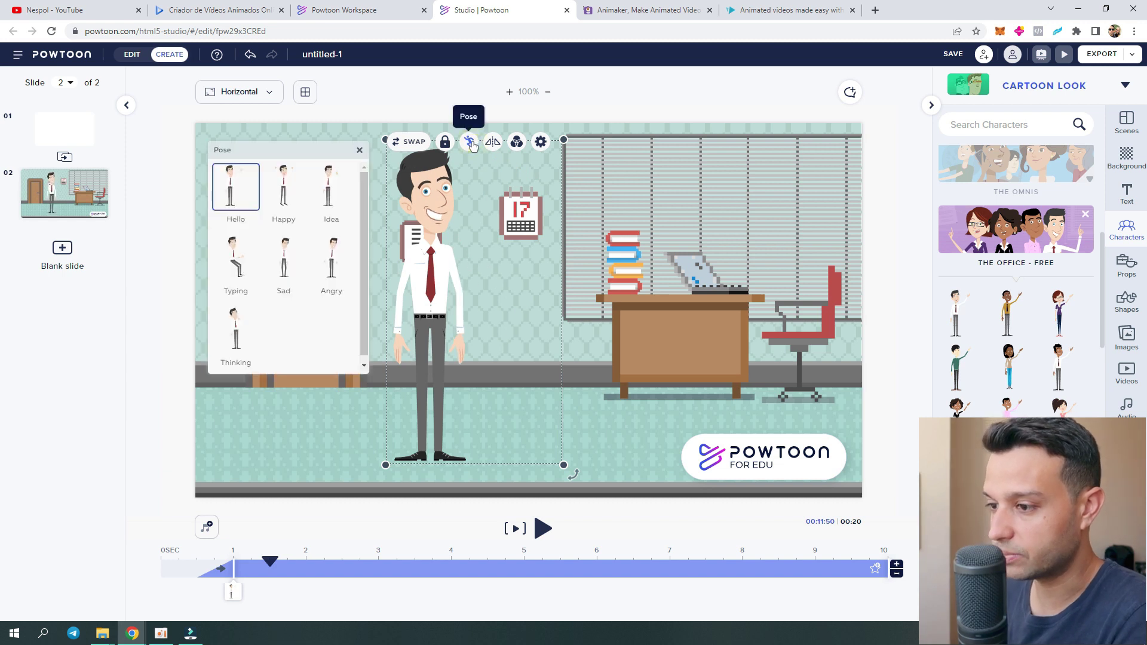
pyautogui.click(236, 260)
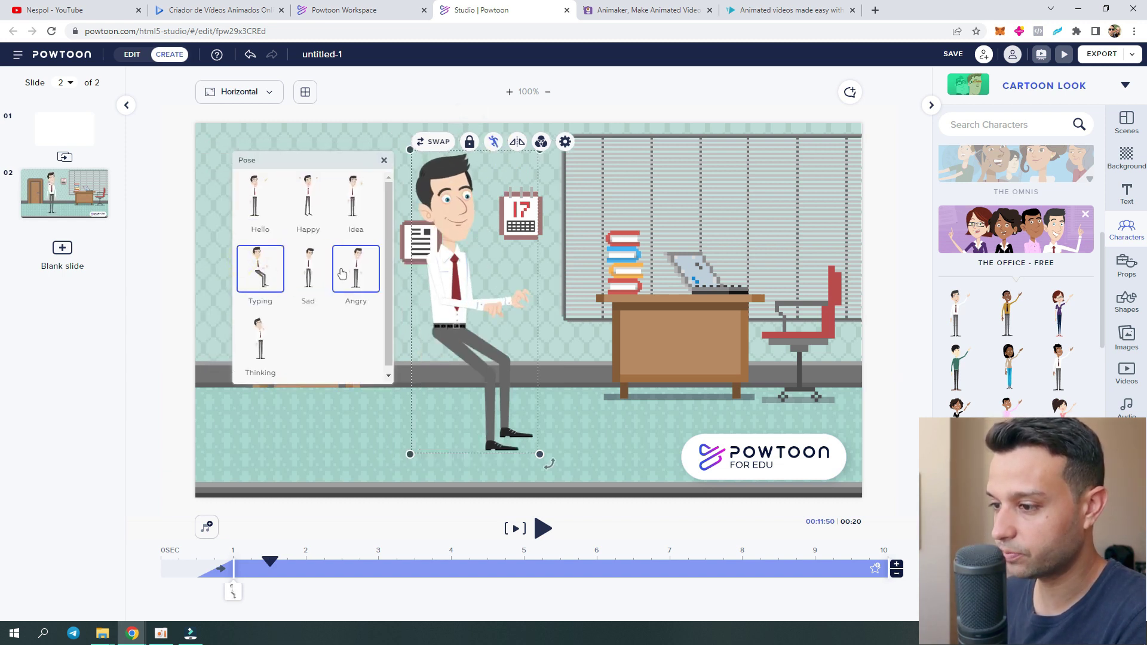
pyautogui.click(317, 275)
pyautogui.click(365, 256)
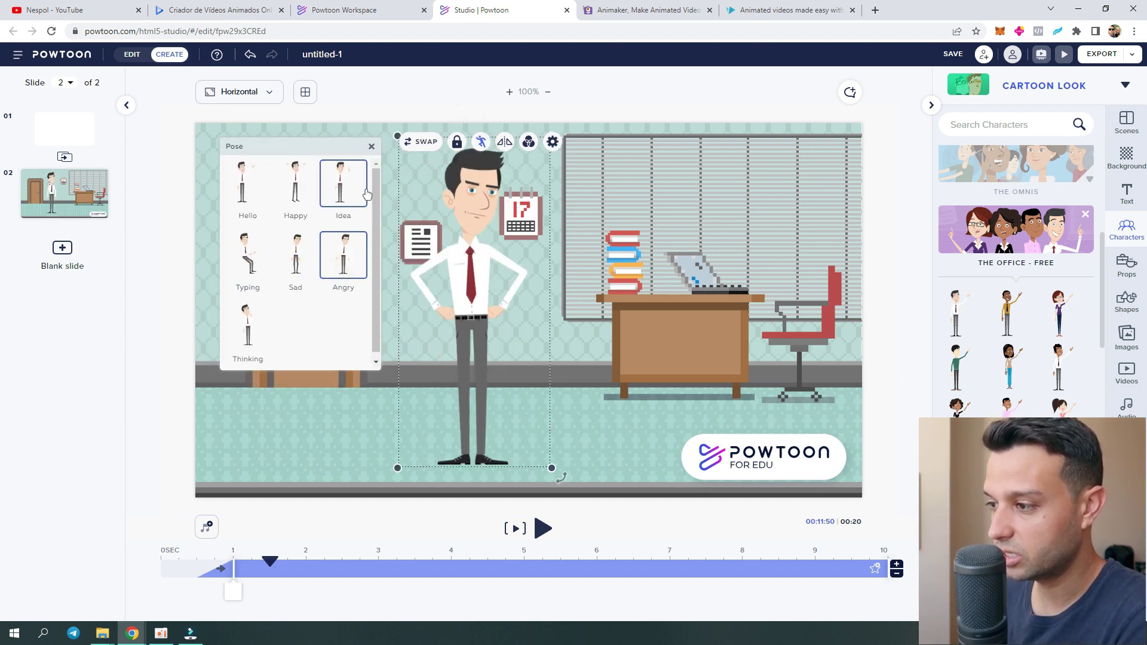
pyautogui.click(367, 193)
pyautogui.click(298, 182)
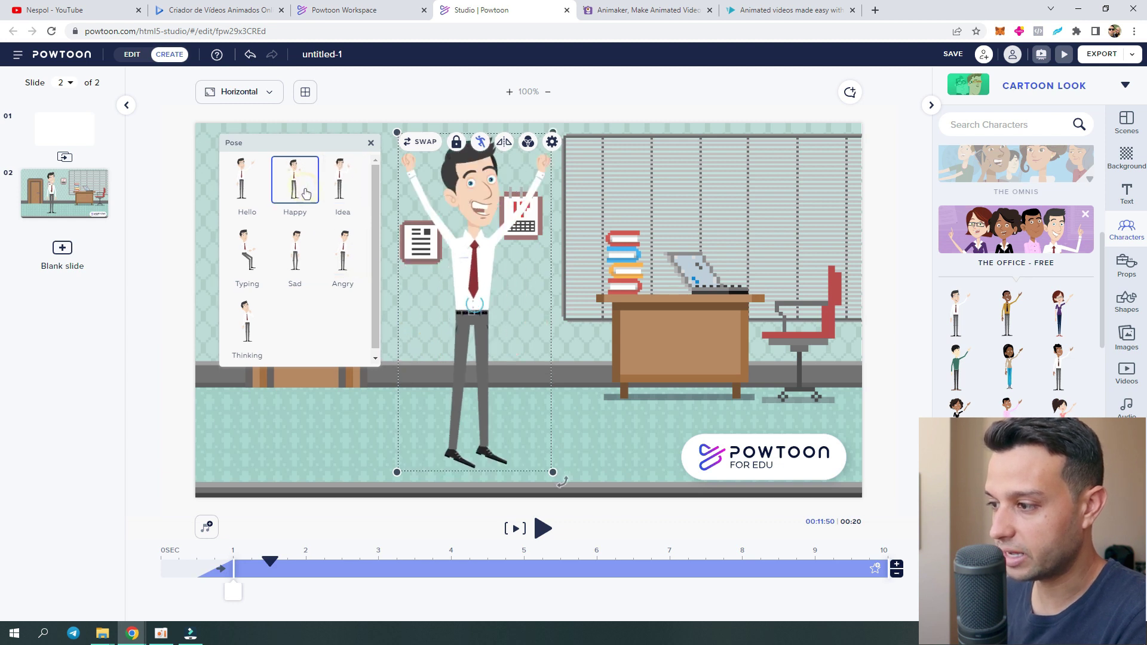
# - Move the happy man closer to the door and shorten his timeline bar to the 4-second mark
pyautogui.click(486, 313)
pyautogui.moveTo(486, 312); pyautogui.dragTo(417, 310)
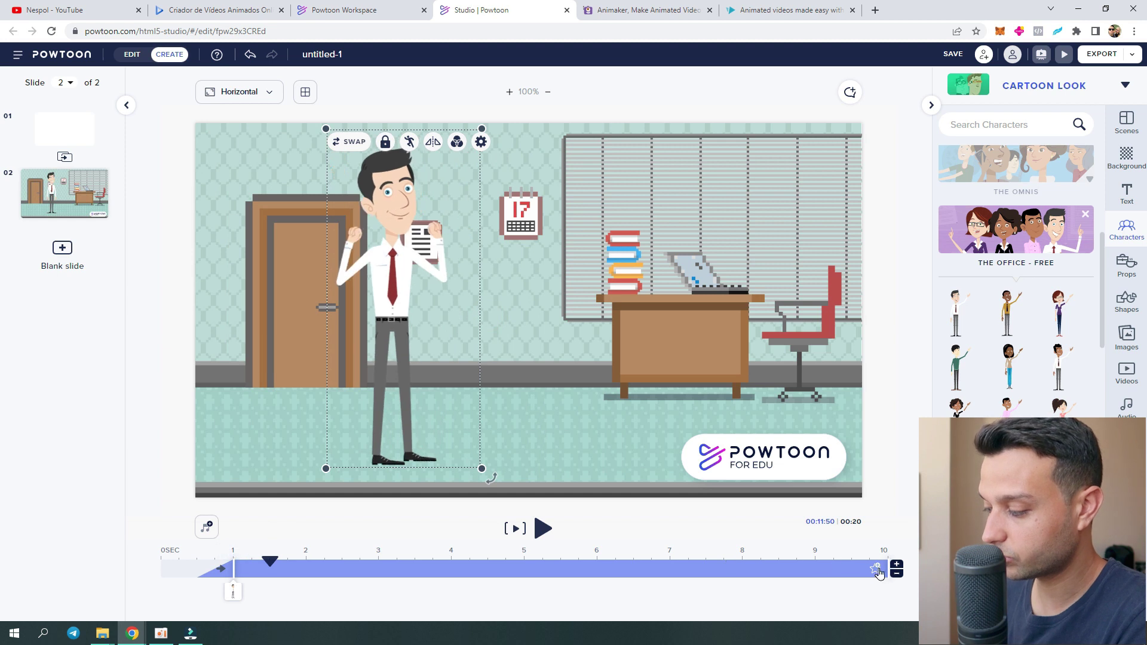
pyautogui.moveTo(886, 569); pyautogui.dragTo(463, 571)
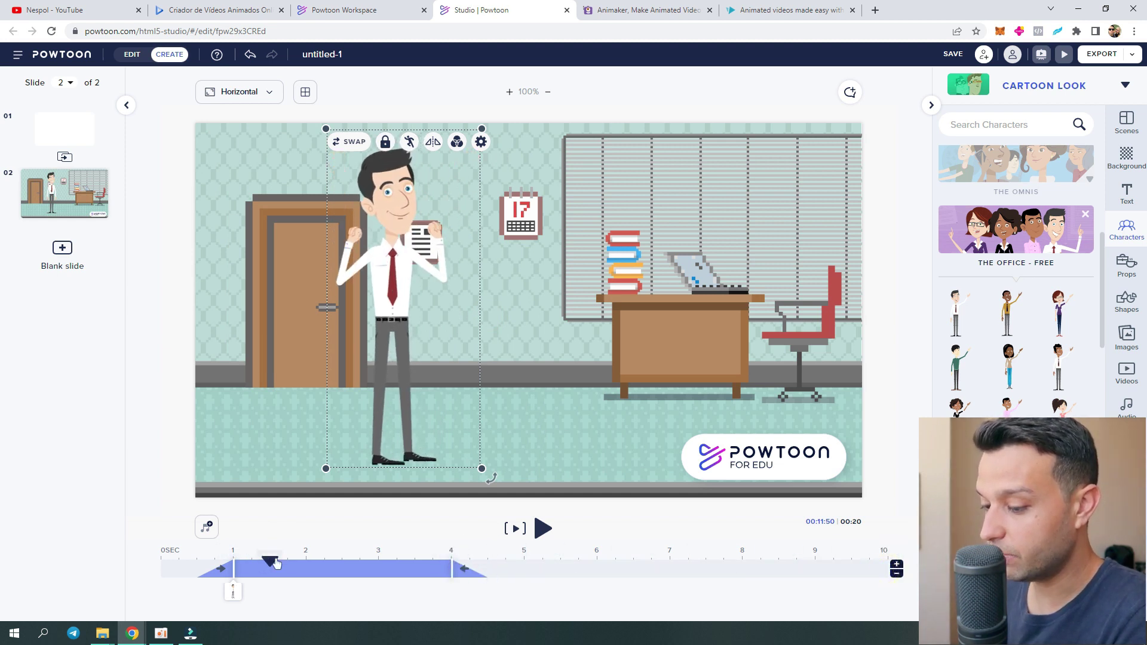
# - Add the man in a pink shirt at about 4.5 seconds, enlarge him and place him in front of the desk
pyautogui.moveTo(275, 563); pyautogui.dragTo(488, 562)
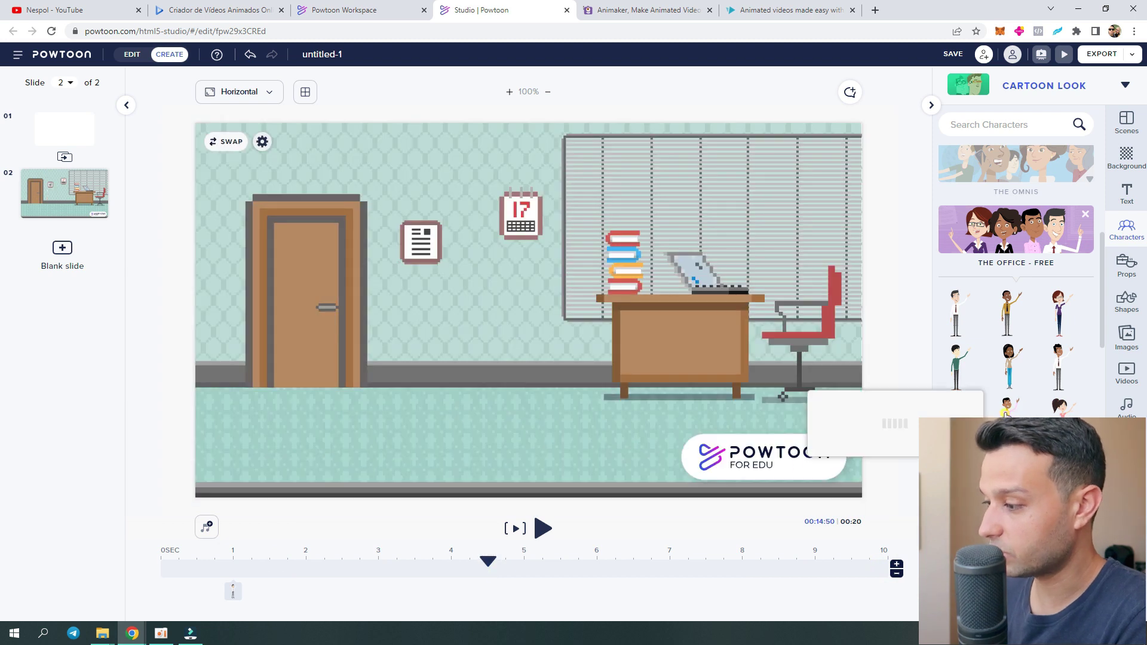
pyautogui.click(1008, 412)
pyautogui.moveTo(590, 417); pyautogui.dragTo(637, 502)
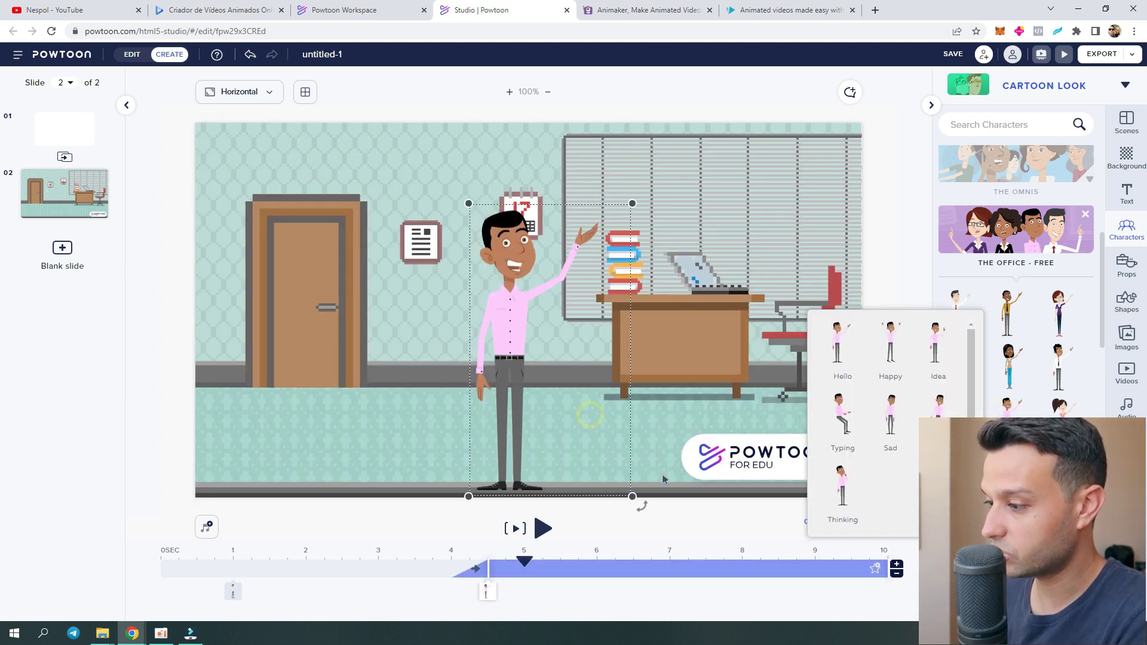
pyautogui.moveTo(538, 329); pyautogui.dragTo(649, 279)
# - Flip the pink-shirted man to face the door and set his pose to Thinking
pyautogui.click(686, 143)
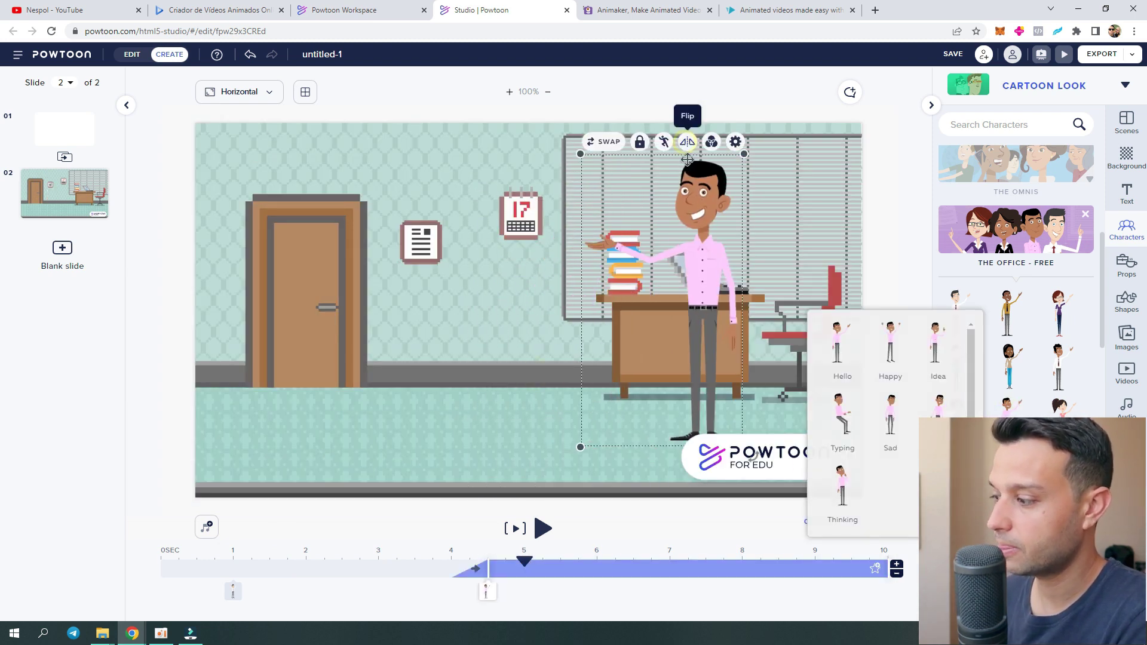
pyautogui.click(665, 142)
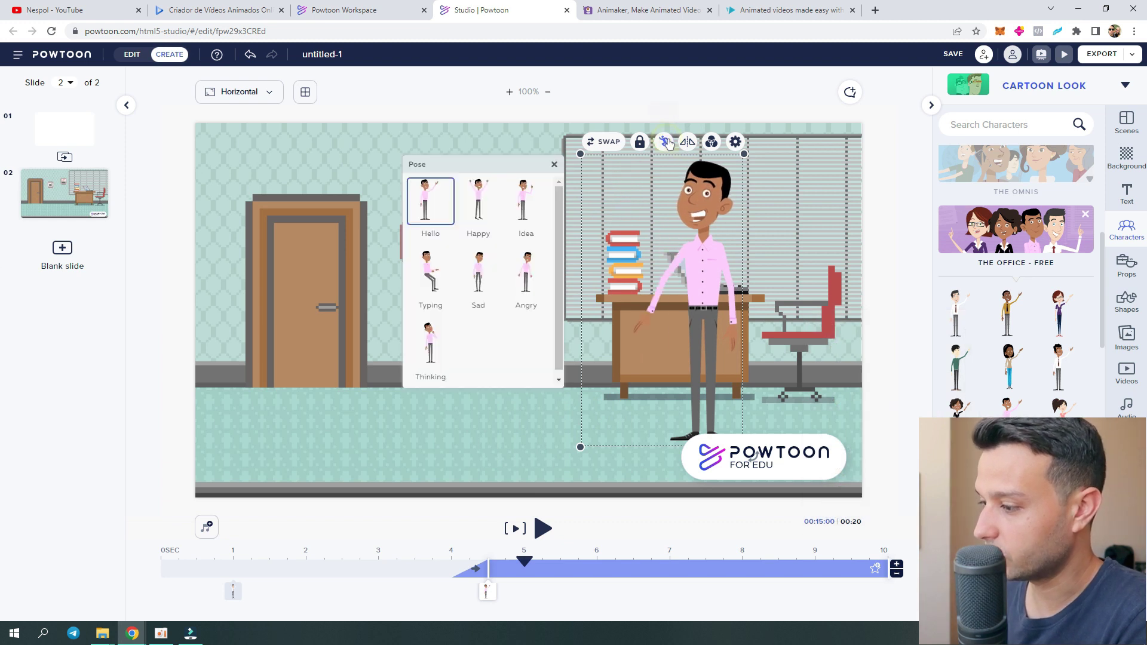
pyautogui.click(445, 348)
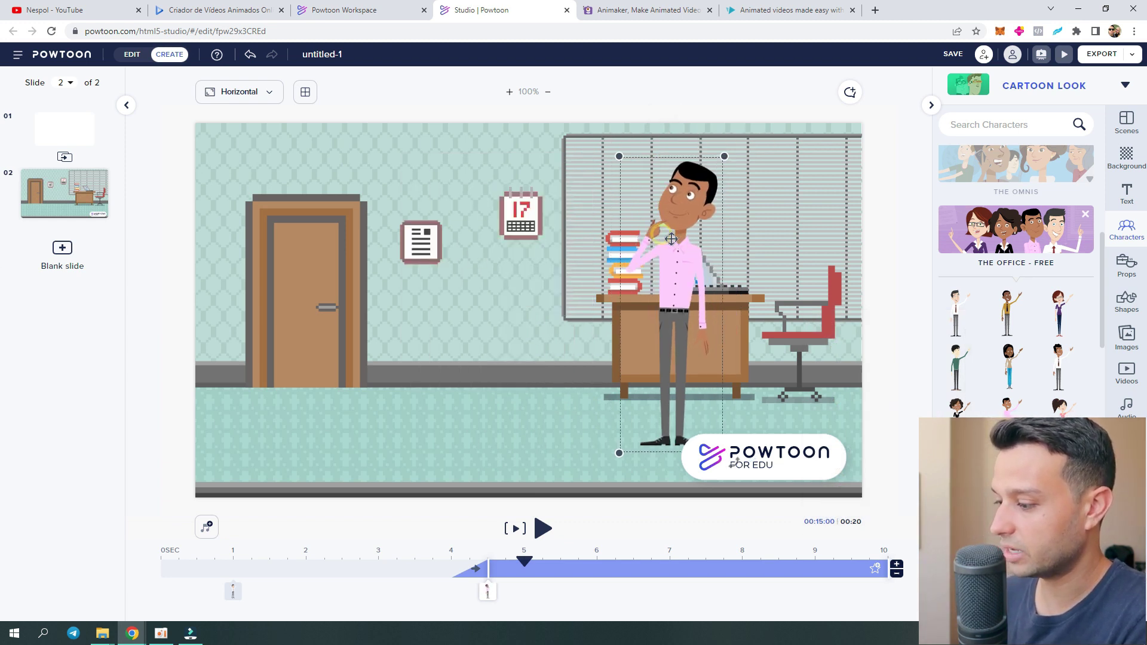
# - Play back the second slide from its beginning to check when both characters enter and leave
pyautogui.click(389, 566)
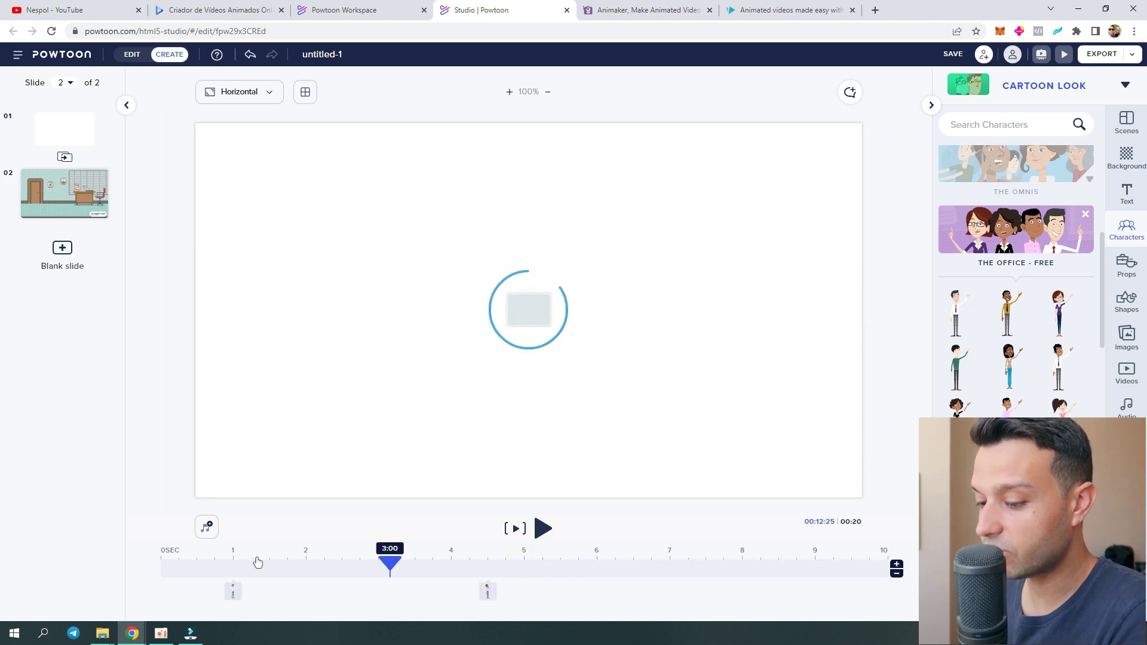
pyautogui.click(116, 571)
pyautogui.click(233, 591)
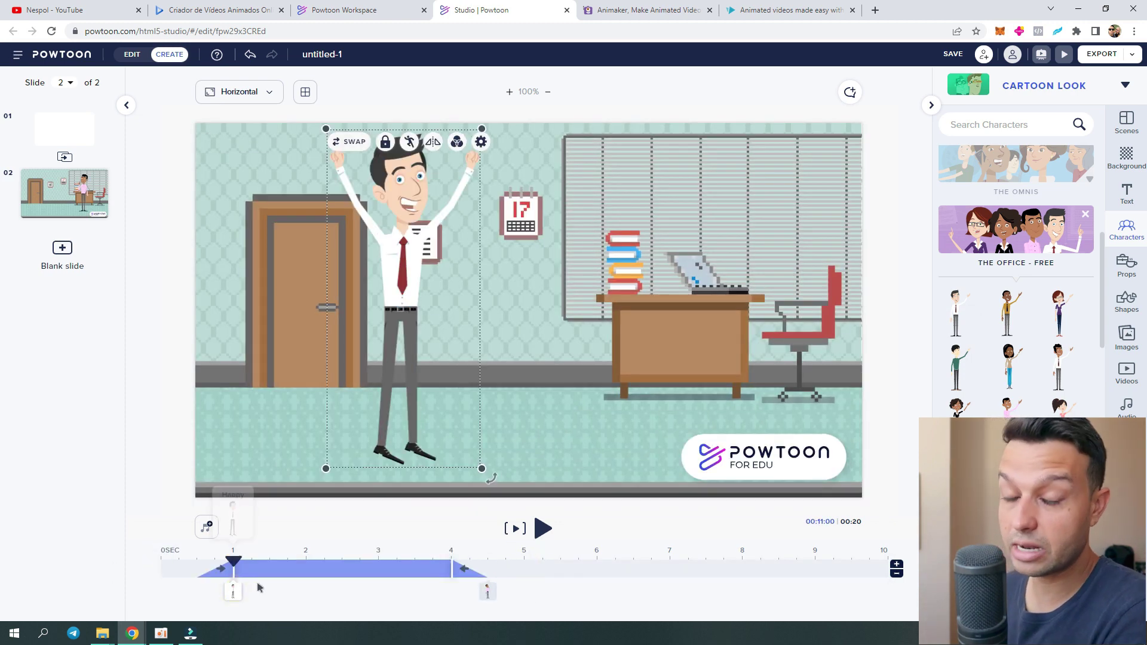
pyautogui.click(162, 566)
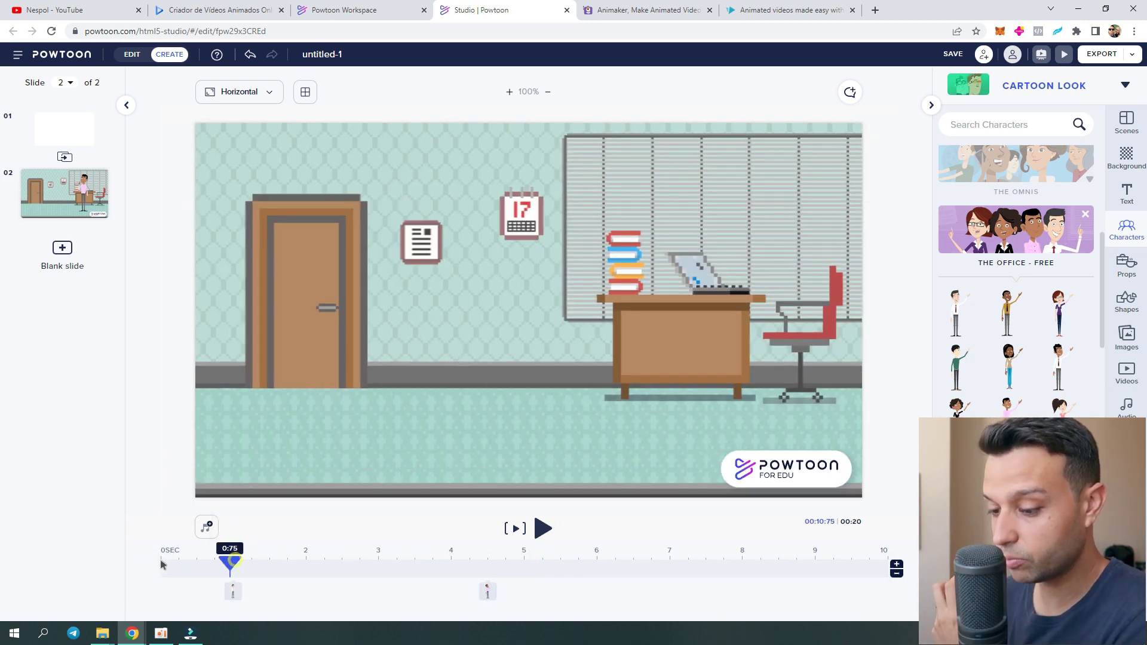
pyautogui.click(543, 530)
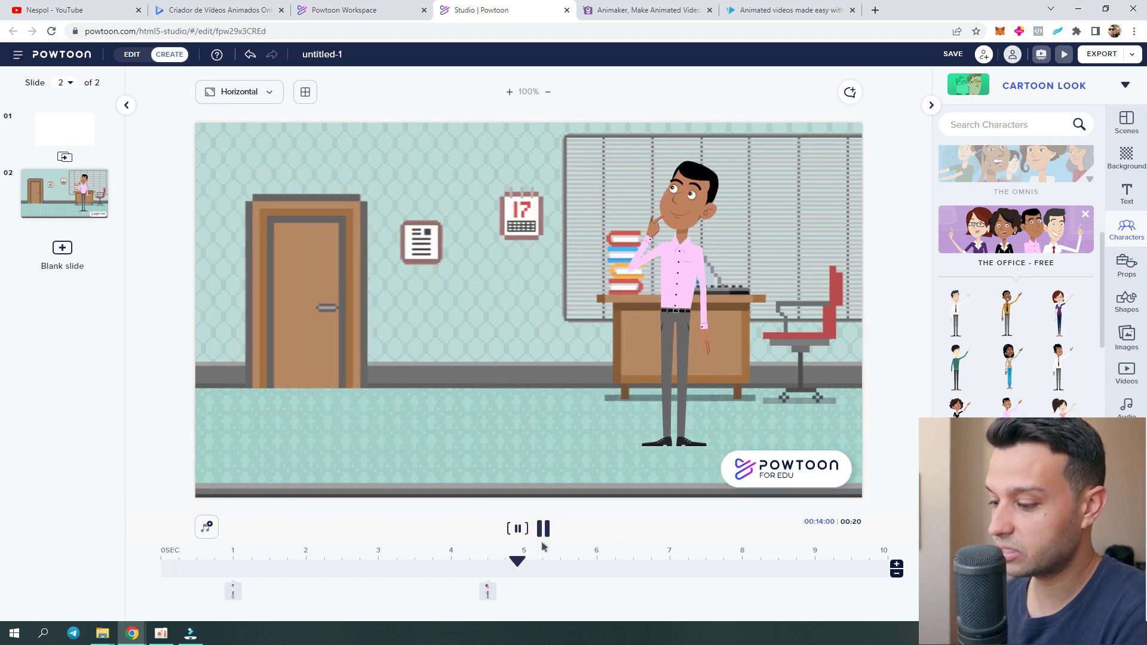
pyautogui.click(542, 530)
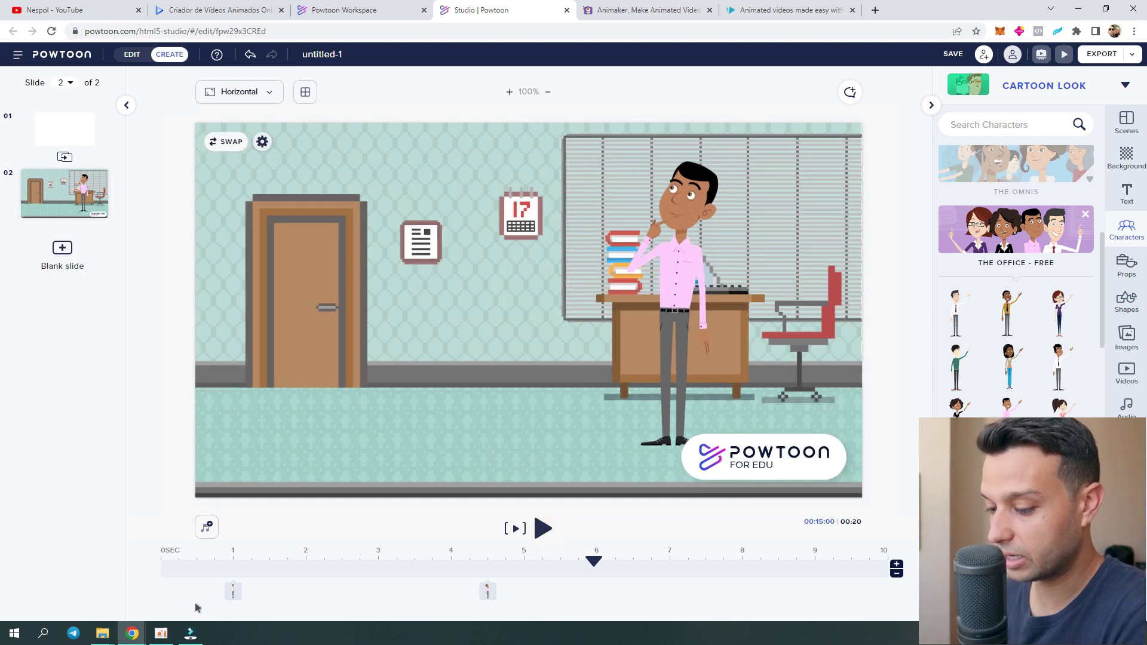
# - Extend the happy man's timeline bar to just past 8 seconds and start the pink-shirted man's bar shortly after 2 seconds
pyautogui.click(233, 592)
pyautogui.moveTo(471, 574); pyautogui.dragTo(761, 569)
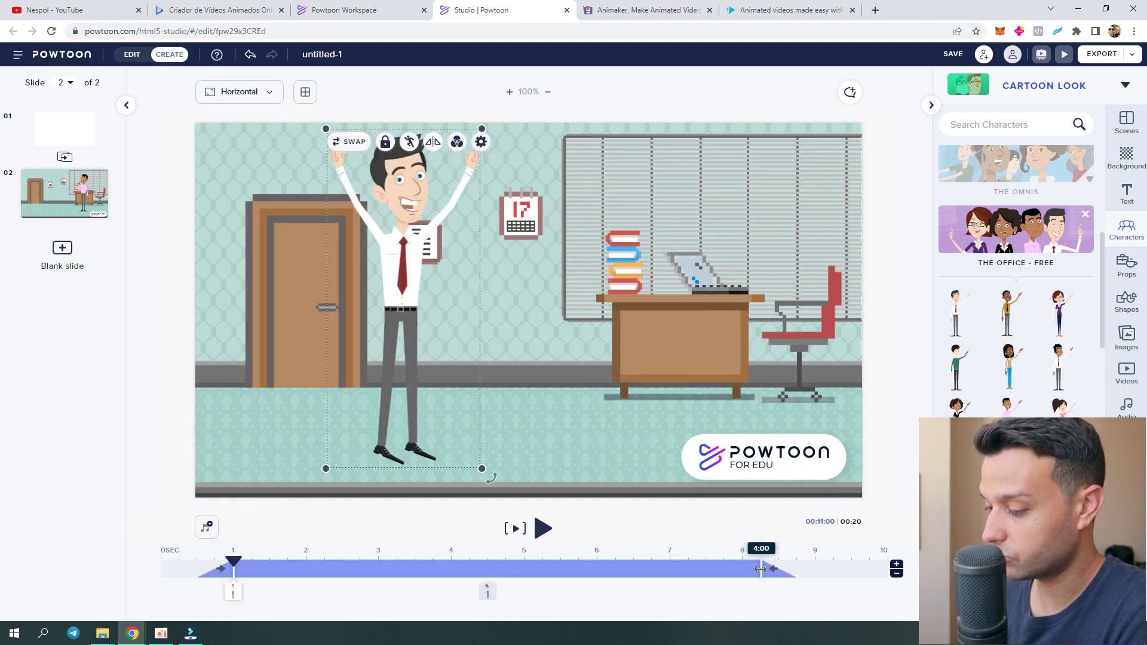
pyautogui.click(488, 591)
pyautogui.moveTo(487, 570); pyautogui.dragTo(324, 569)
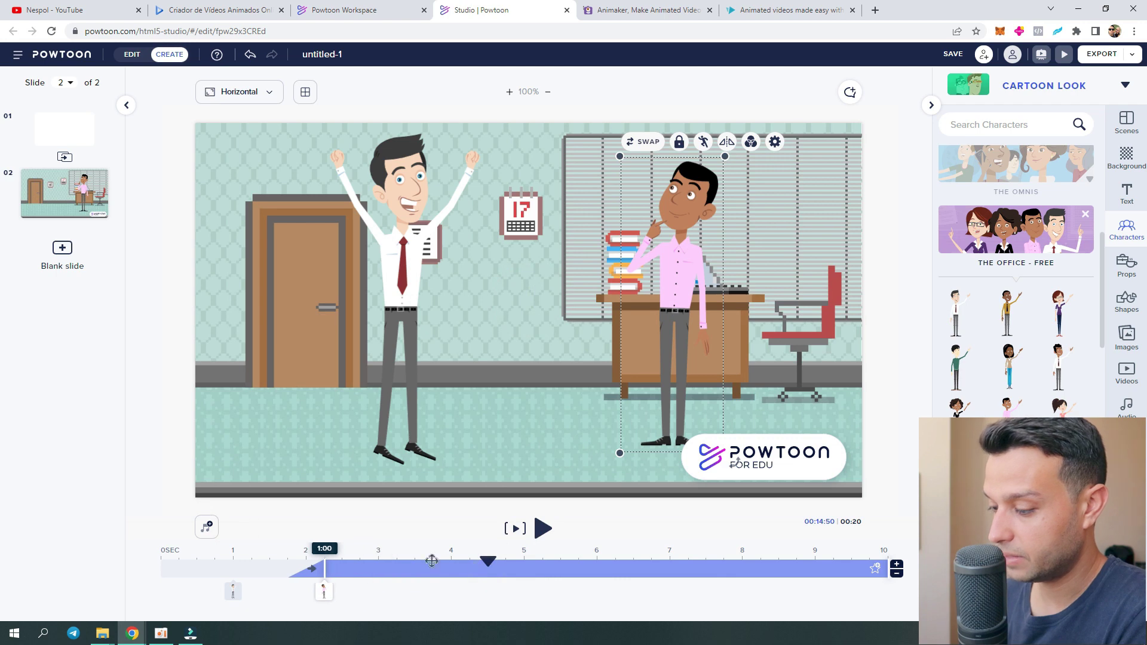
# - Replay the office slide to check that both characters now appear together
pyautogui.click(165, 548)
pyautogui.click(543, 528)
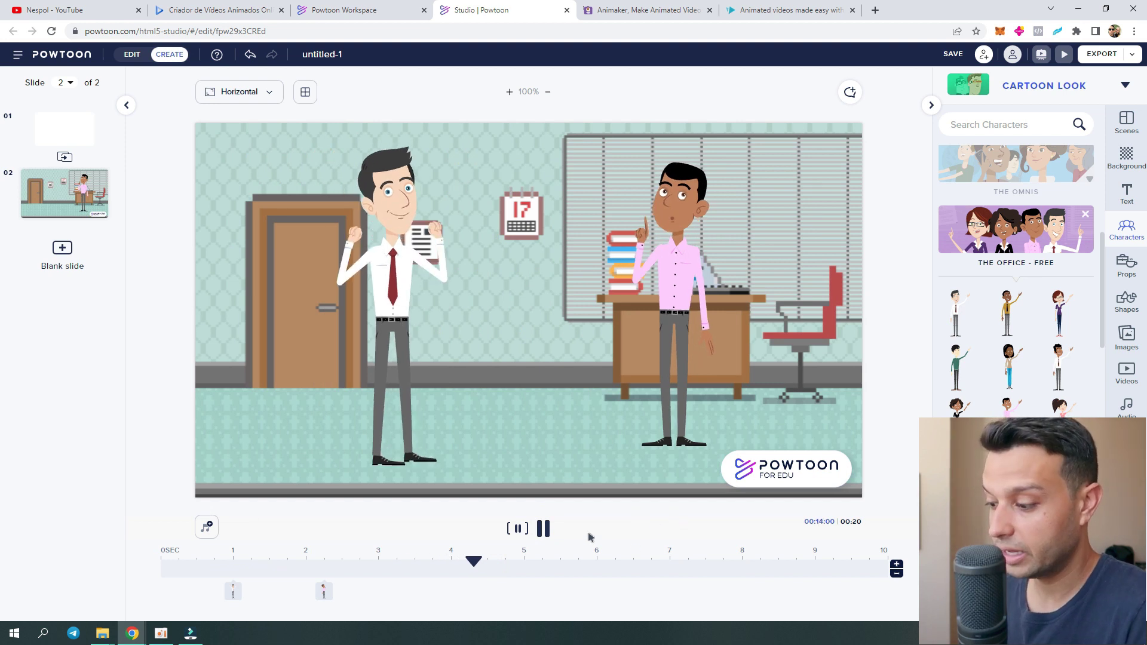
pyautogui.click(543, 528)
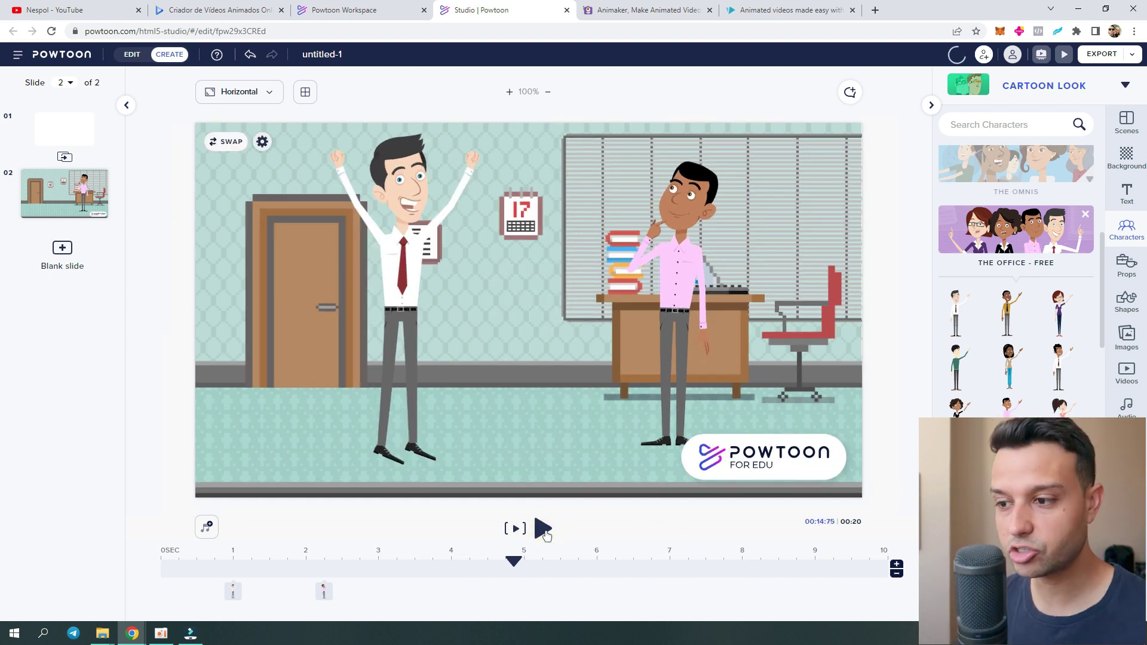
# - Add a third blank slide and insert the man in the green vest from the Pleasant Style - Free collection
pyautogui.click(63, 254)
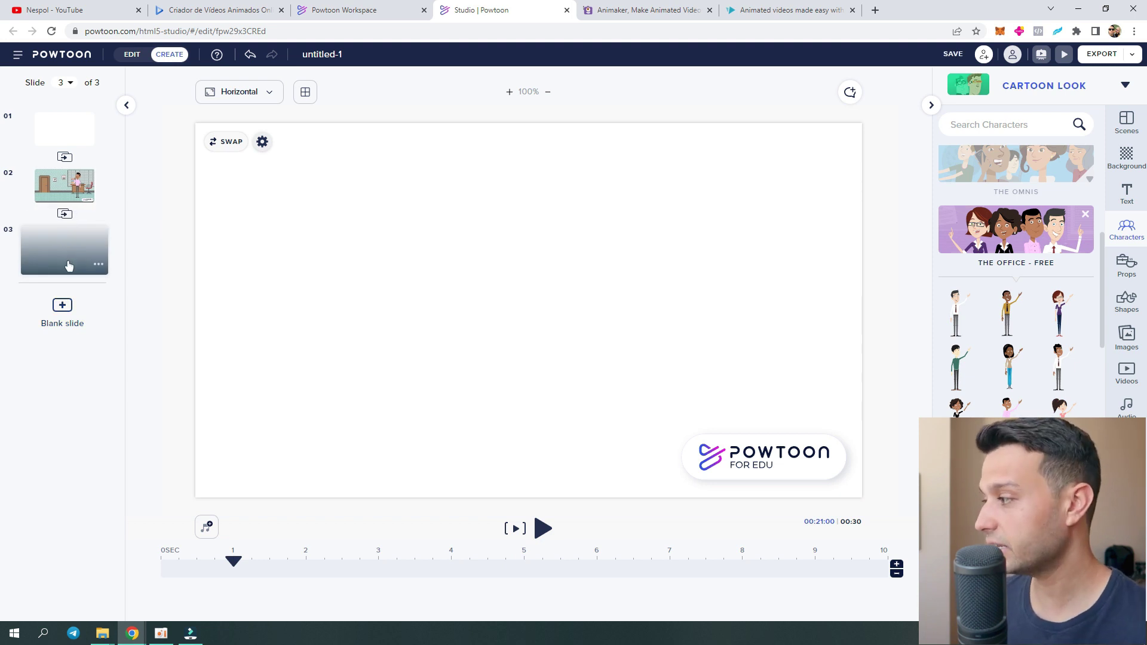
pyautogui.click(1086, 216)
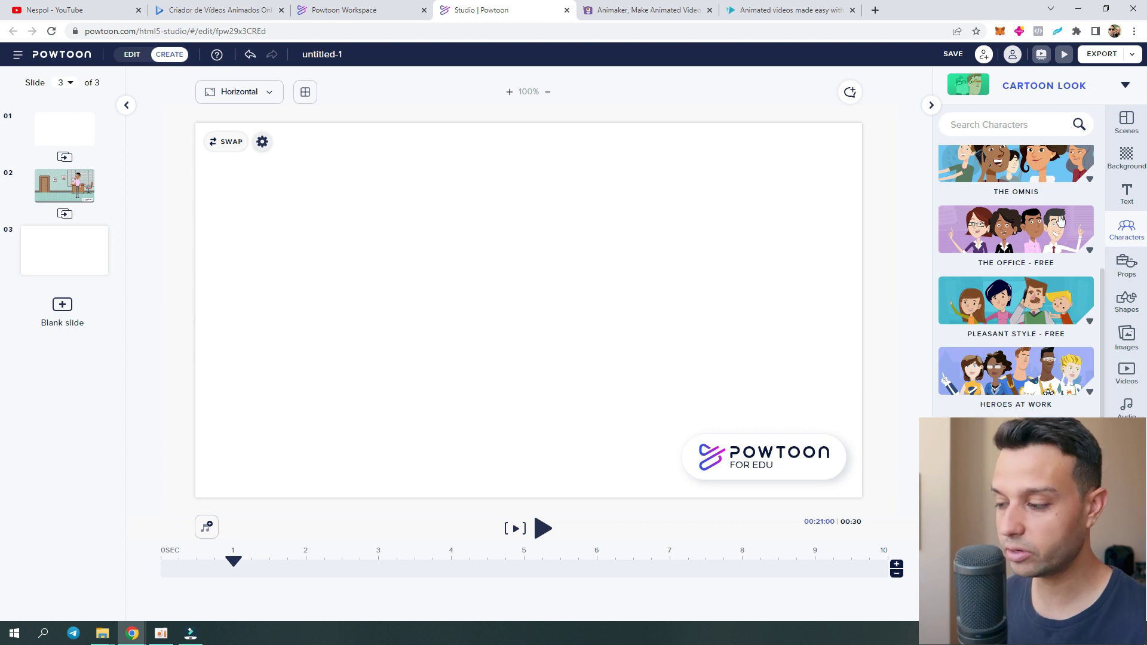
pyautogui.click(1049, 297)
pyautogui.click(963, 251)
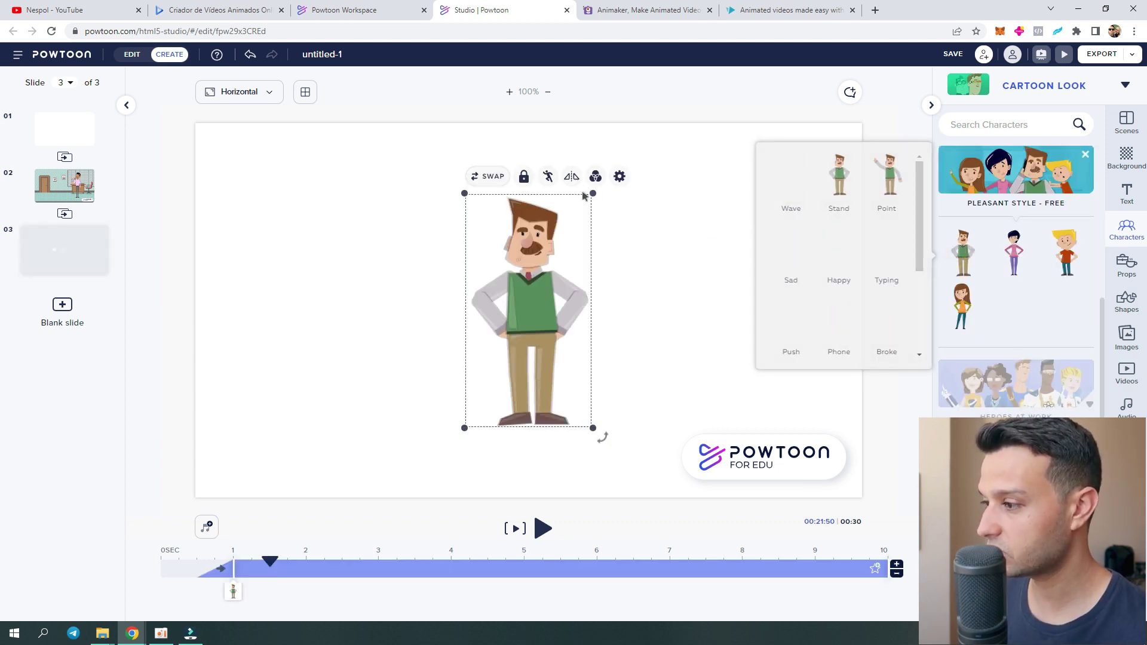
# - Set the green-vested man's pose to Push and move him to the right side of the third slide
pyautogui.click(548, 176)
pyautogui.click(406, 314)
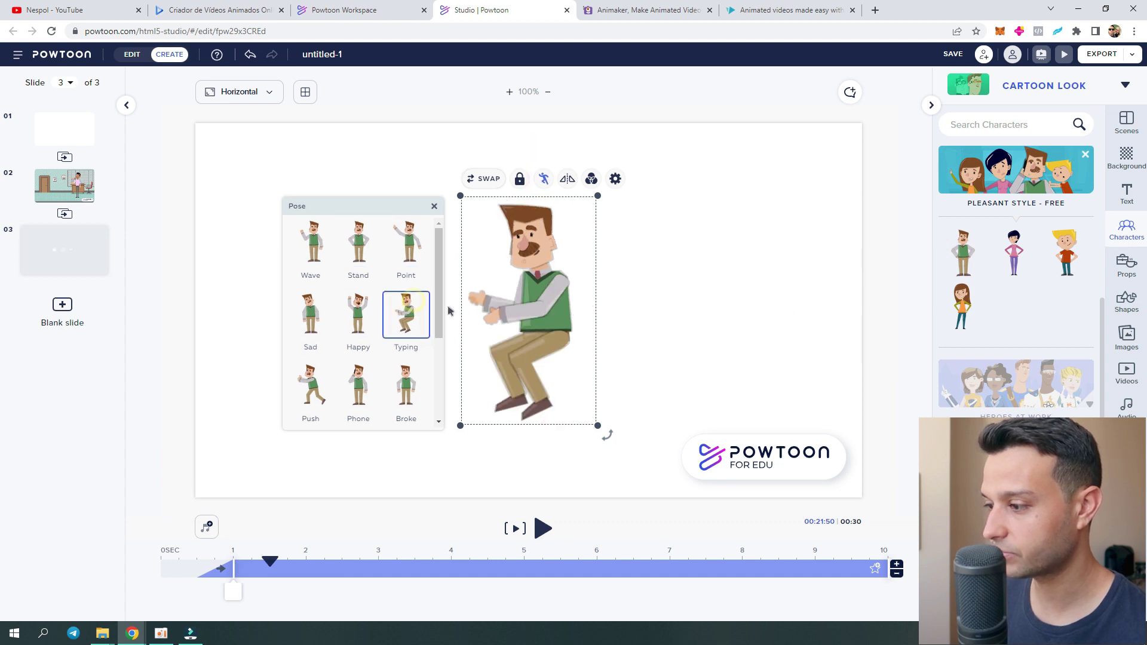
pyautogui.click(370, 391)
pyautogui.click(317, 398)
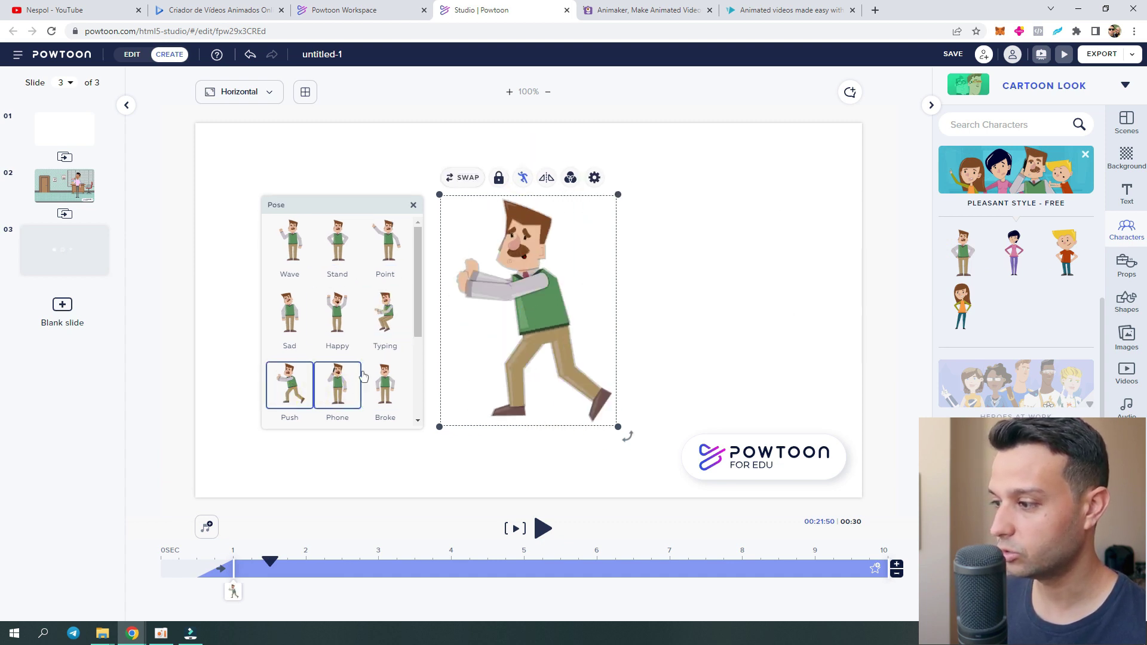
pyautogui.click(686, 266)
pyautogui.click(571, 297)
pyautogui.moveTo(572, 297); pyautogui.dragTo(768, 289)
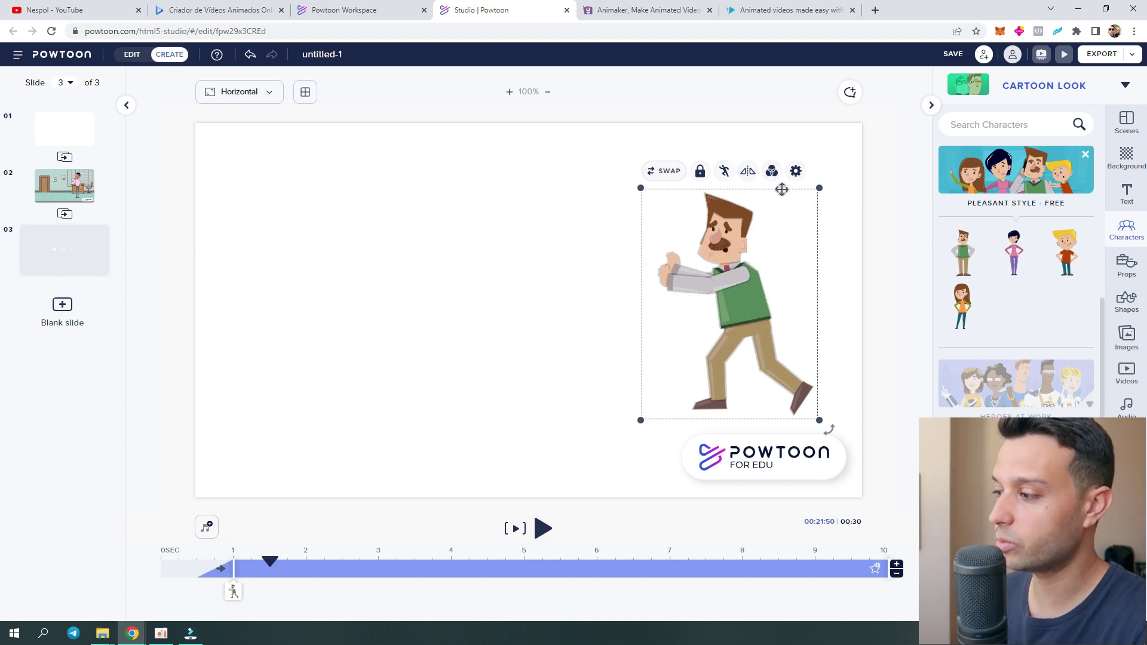
# - Add an A to B motion to the green-vested man, ending at the left side of the third slide
pyautogui.click(795, 171)
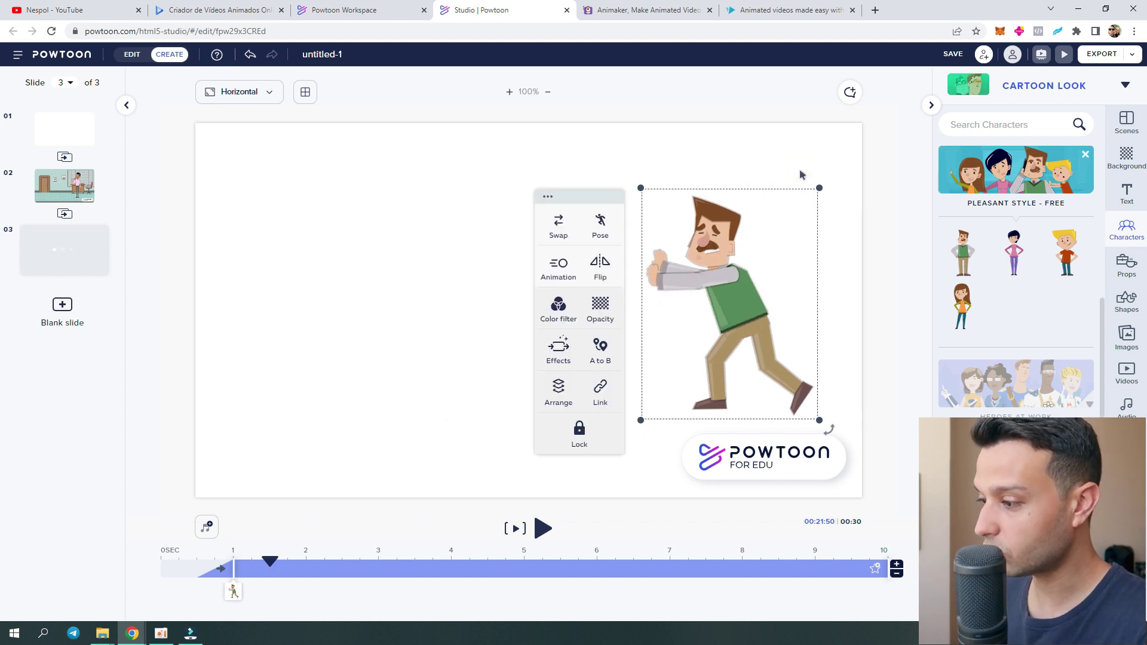
pyautogui.click(597, 348)
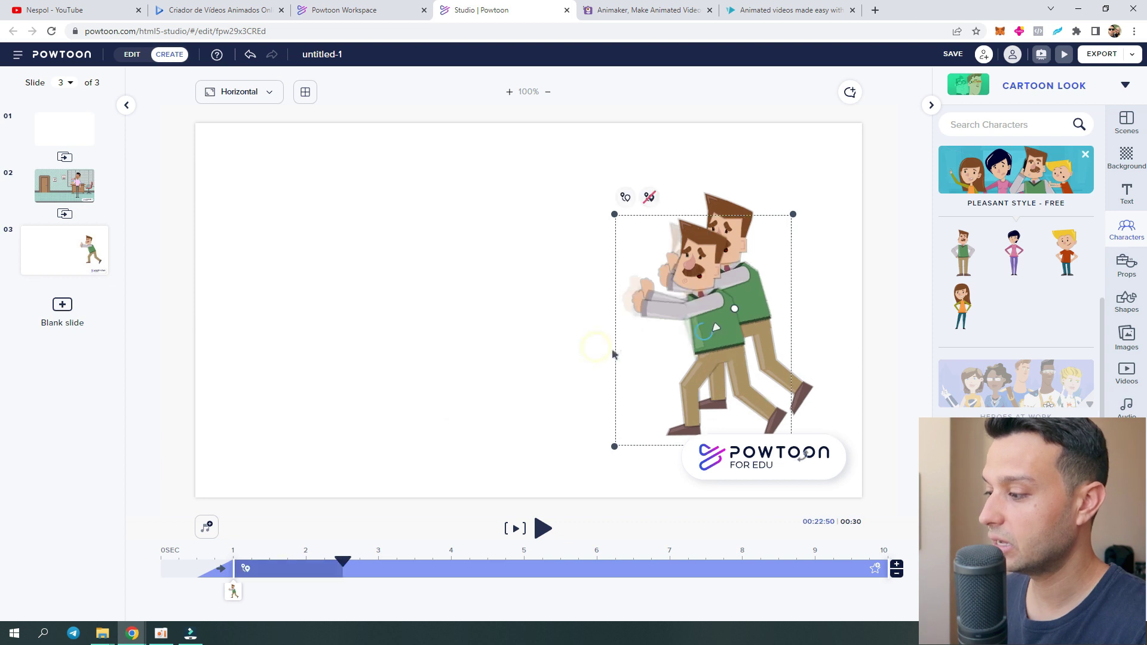
pyautogui.moveTo(681, 307); pyautogui.dragTo(306, 285)
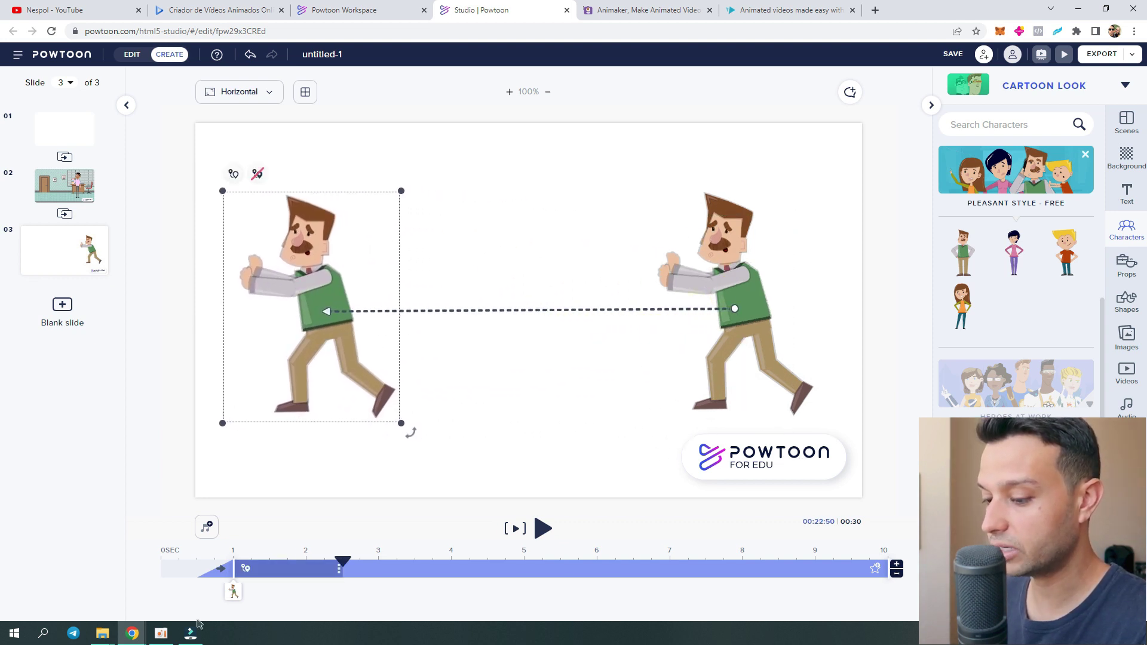
# - Rewind the third slide to 0 seconds and play it to check the character's movement
pyautogui.moveTo(341, 567); pyautogui.dragTo(70, 564)
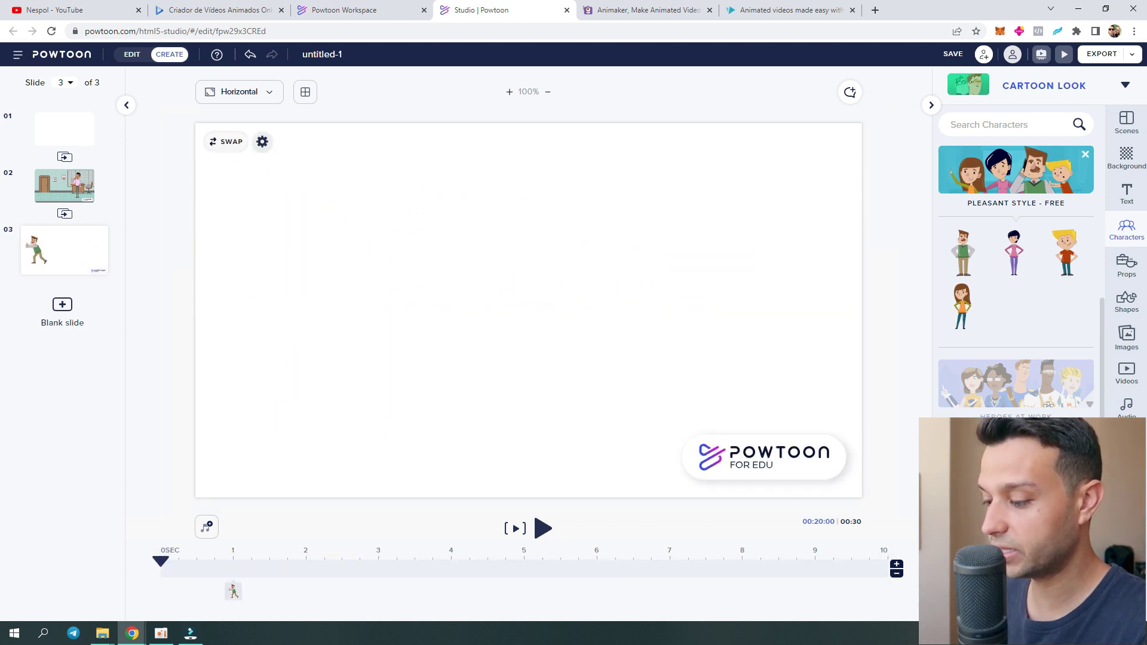
pyautogui.click(542, 528)
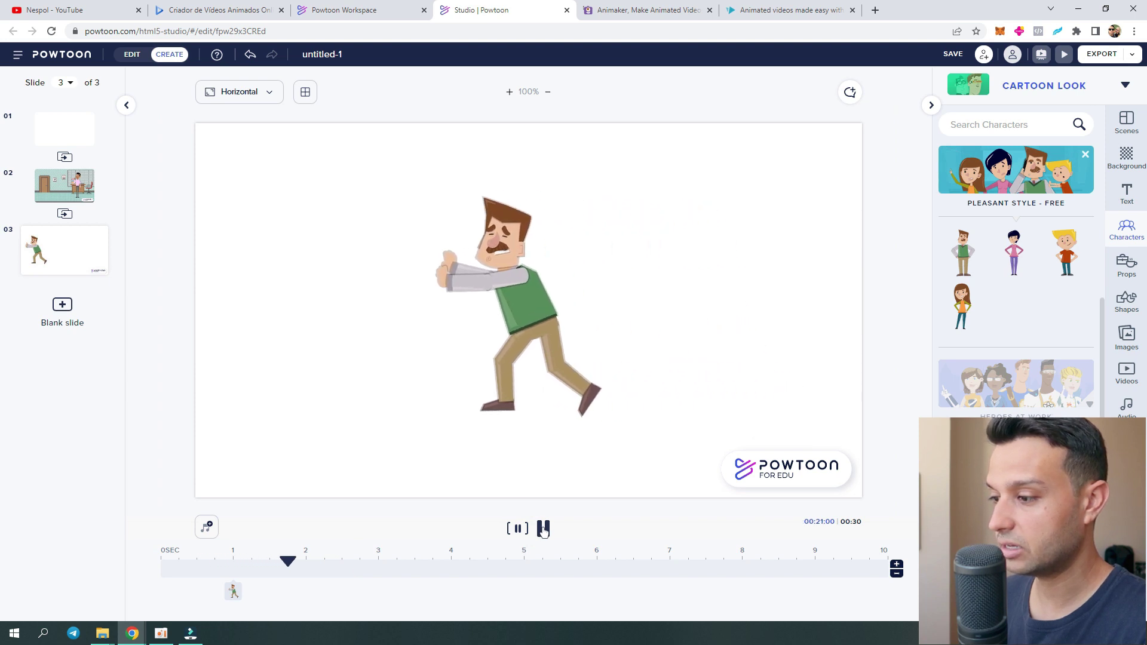
pyautogui.click(542, 529)
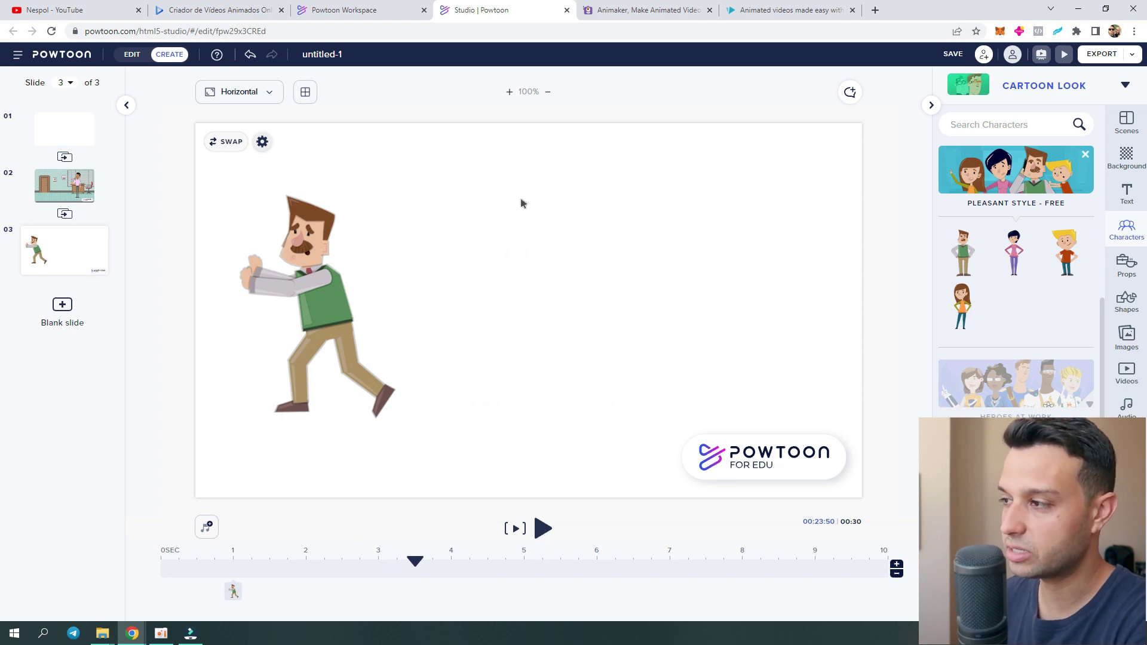
# - Switch to the Animaker website and compare its Animation and Live-Action offerings with the Powtoon project
pyautogui.click(643, 10)
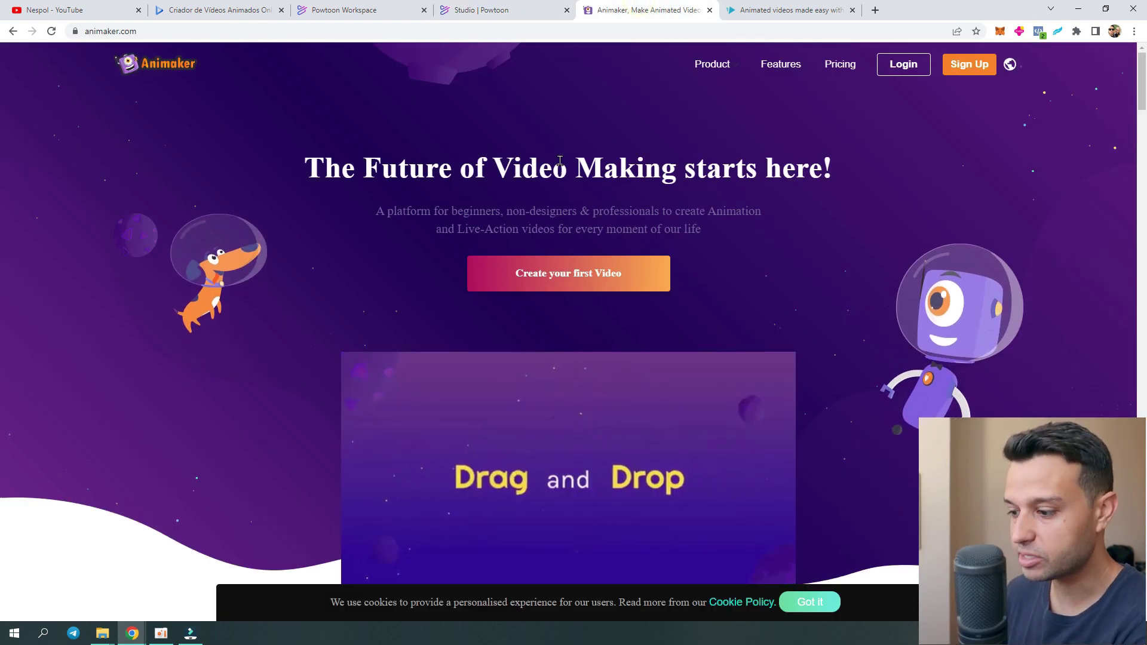
pyautogui.scroll(-15, 560, 170)
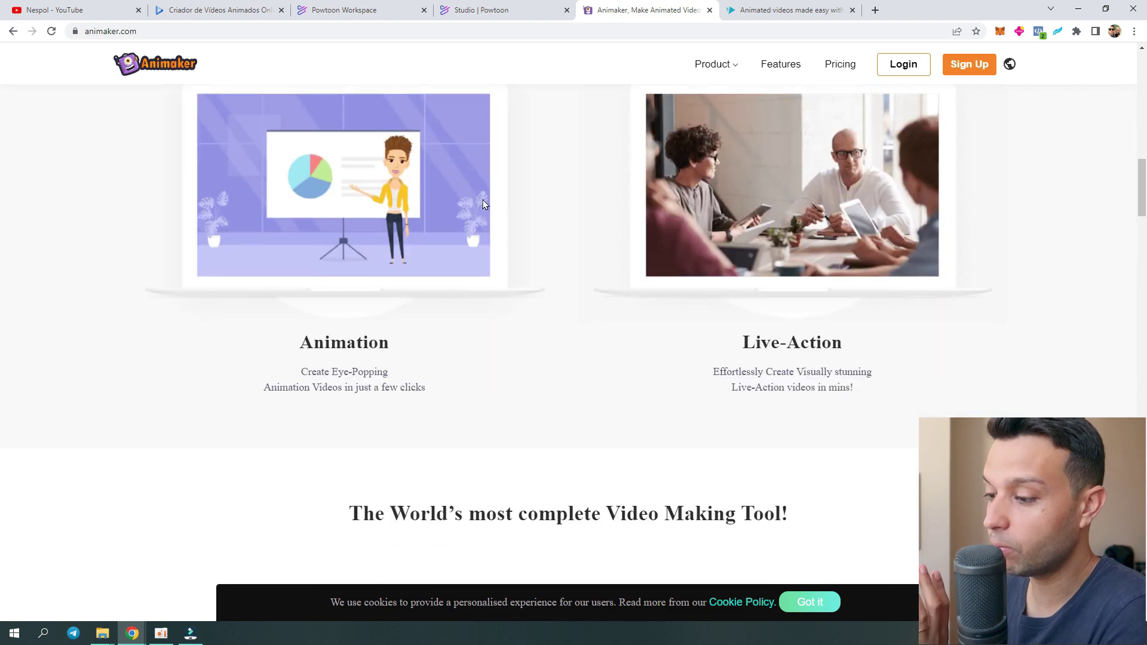
pyautogui.click(530, 15)
pyautogui.click(643, 10)
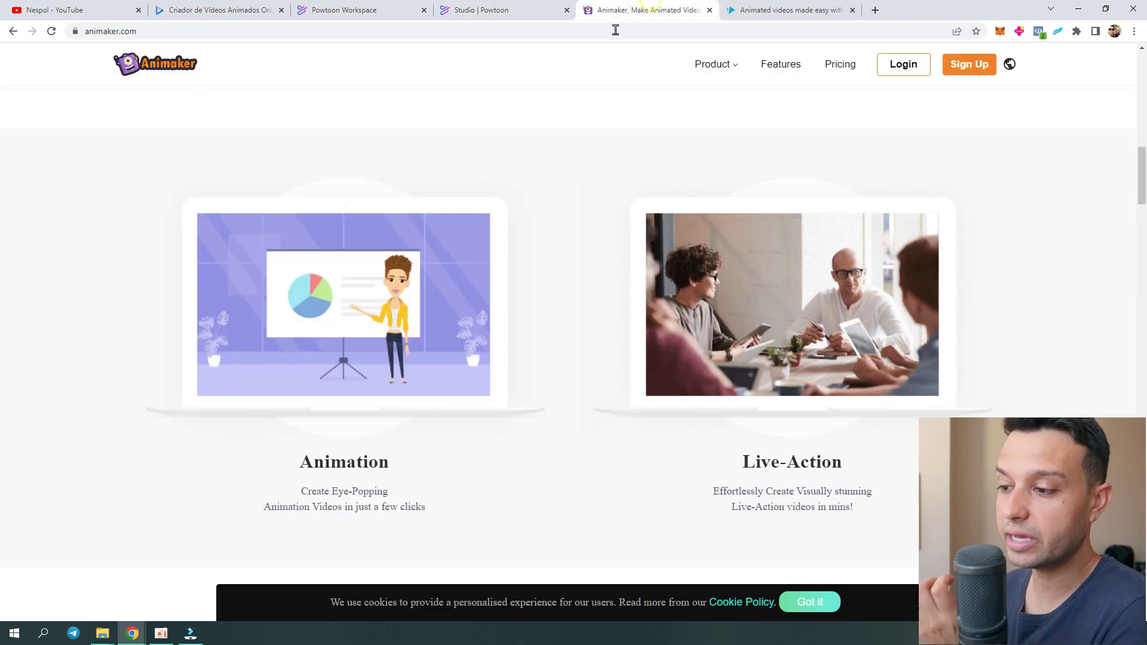
pyautogui.click(511, 12)
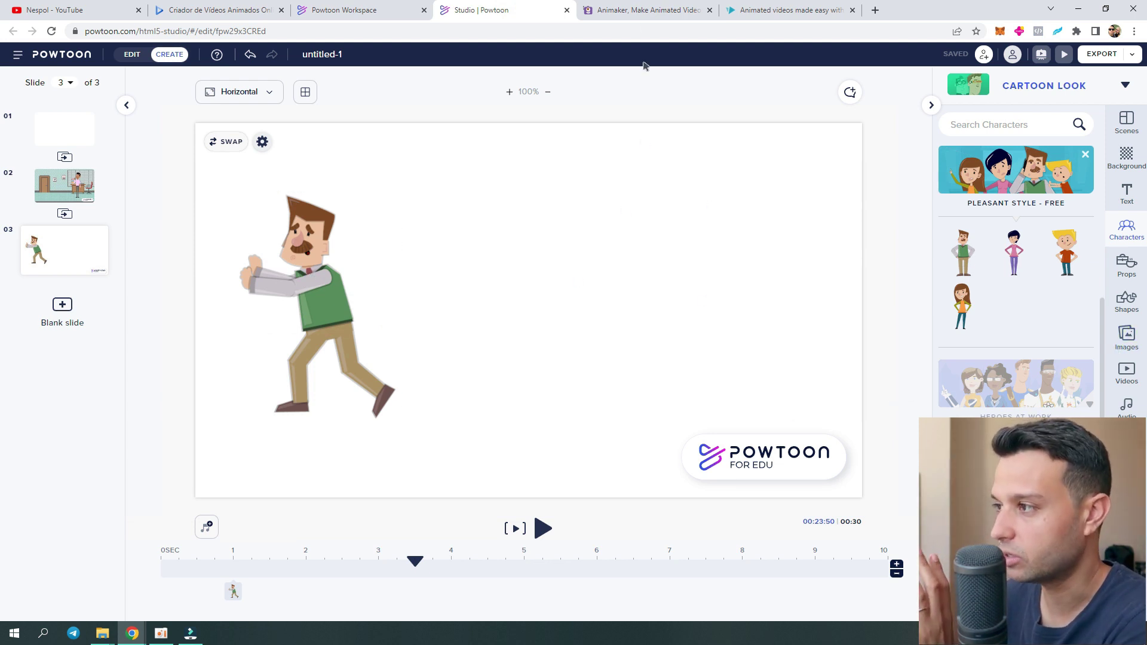
pyautogui.click(644, 10)
pyautogui.click(514, 10)
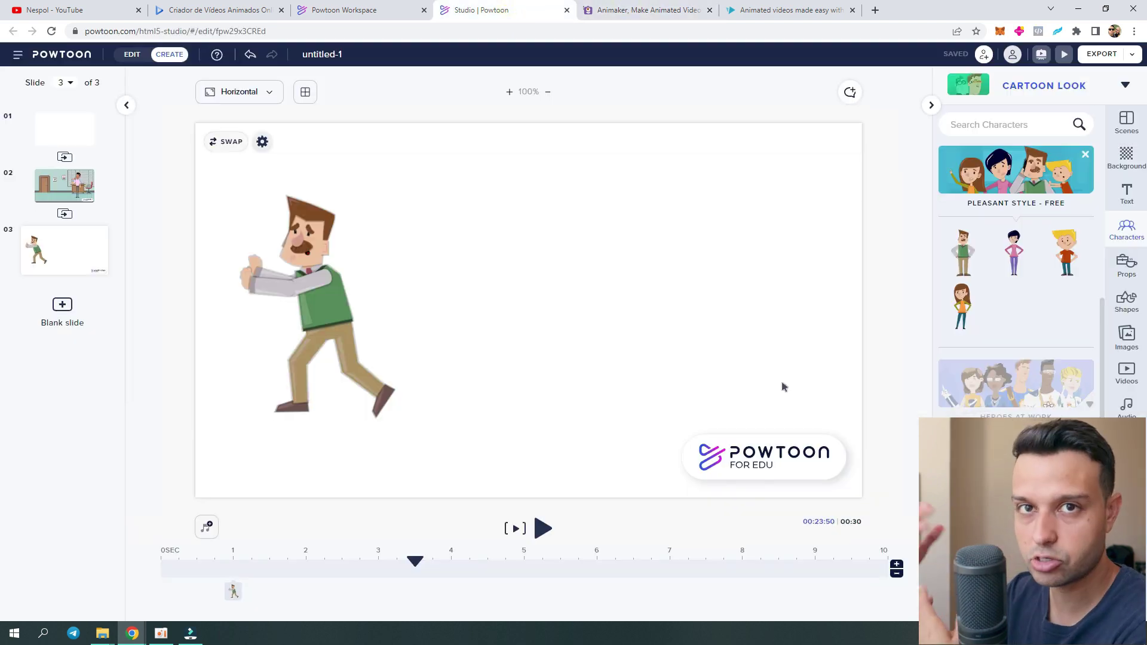
# - Return to Animaker and examine its homepage and its list of products and video types
pyautogui.click(644, 9)
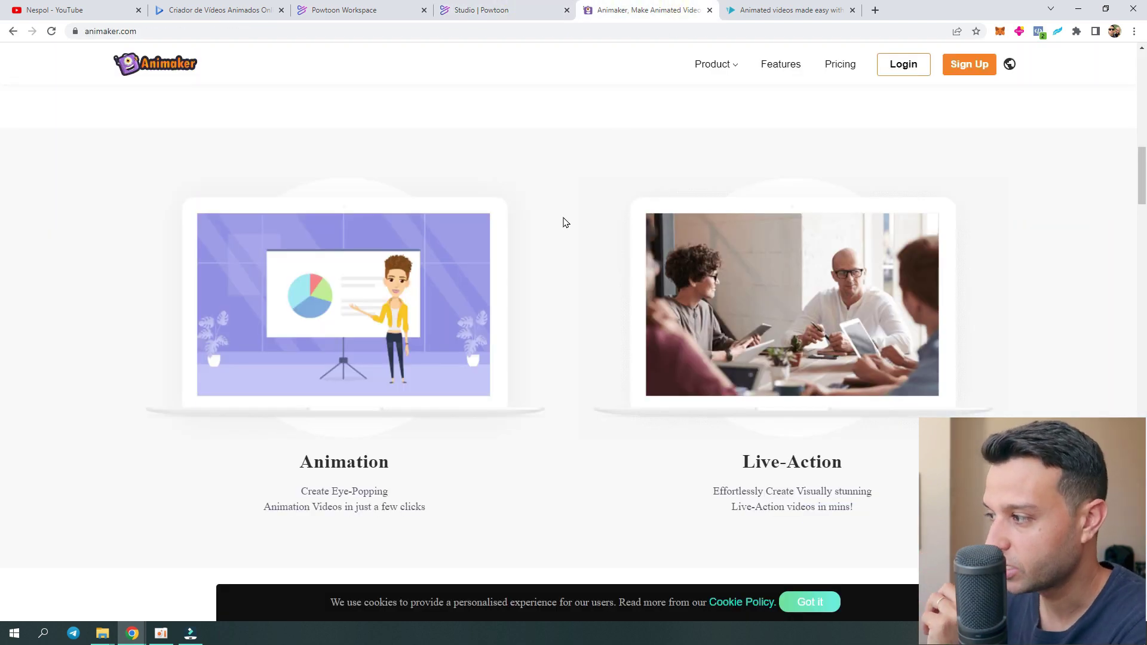
pyautogui.scroll(3, 565, 223)
pyautogui.scroll(-8, 558, 257)
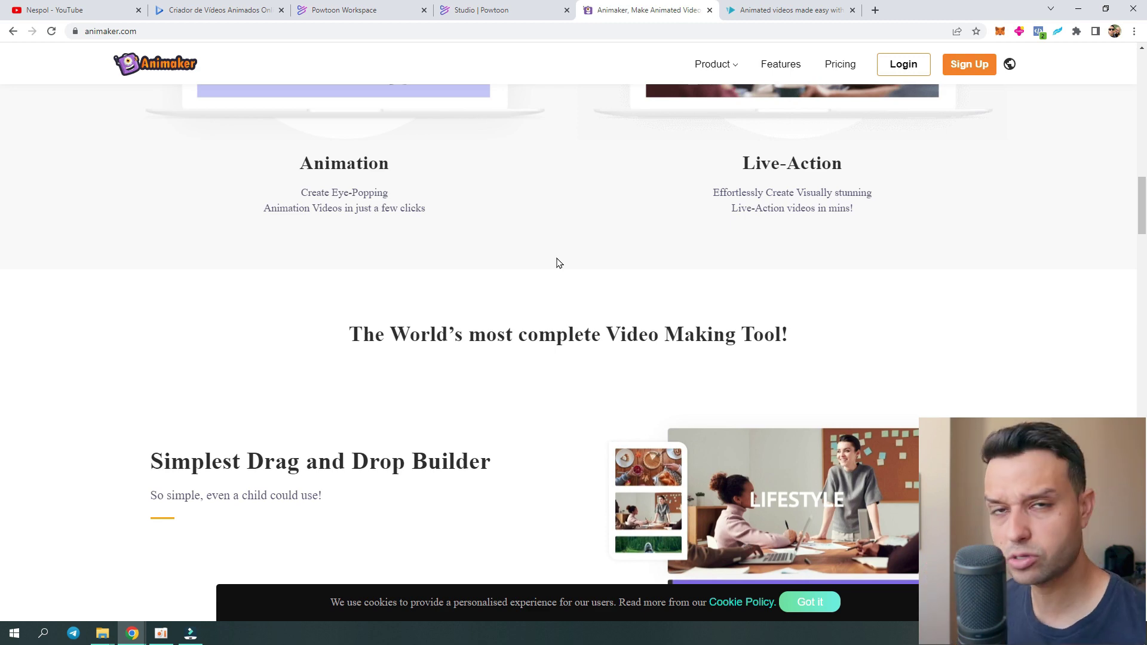
pyautogui.scroll(9, 747, 266)
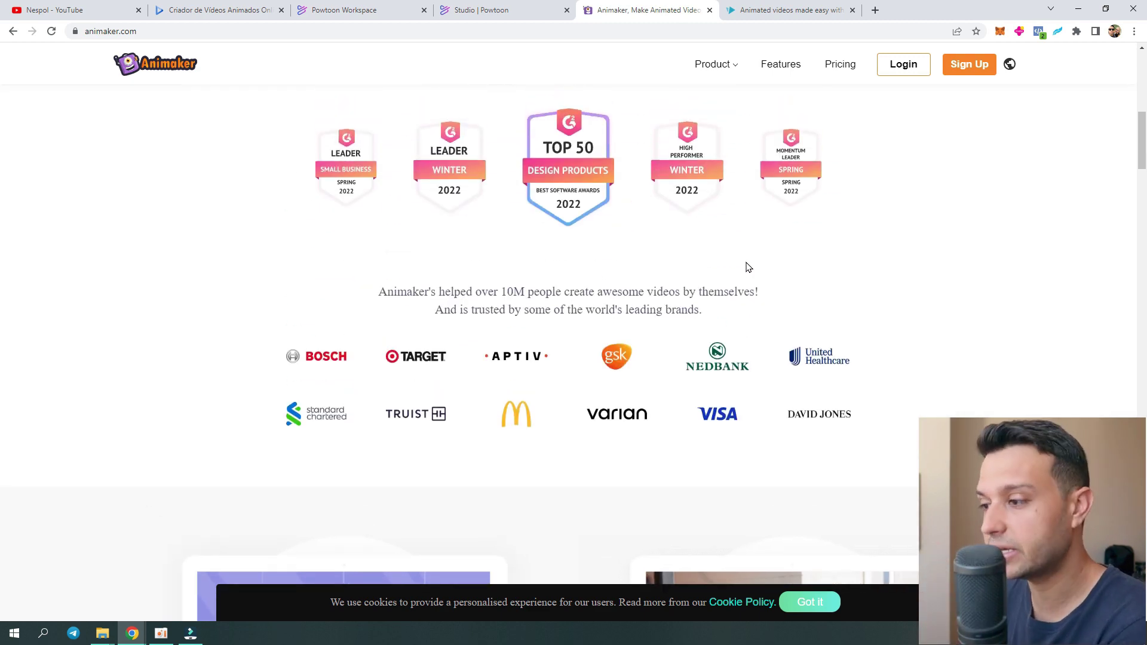
pyautogui.scroll(8, 748, 267)
pyautogui.scroll(-1, 693, 156)
pyautogui.moveTo(716, 54)
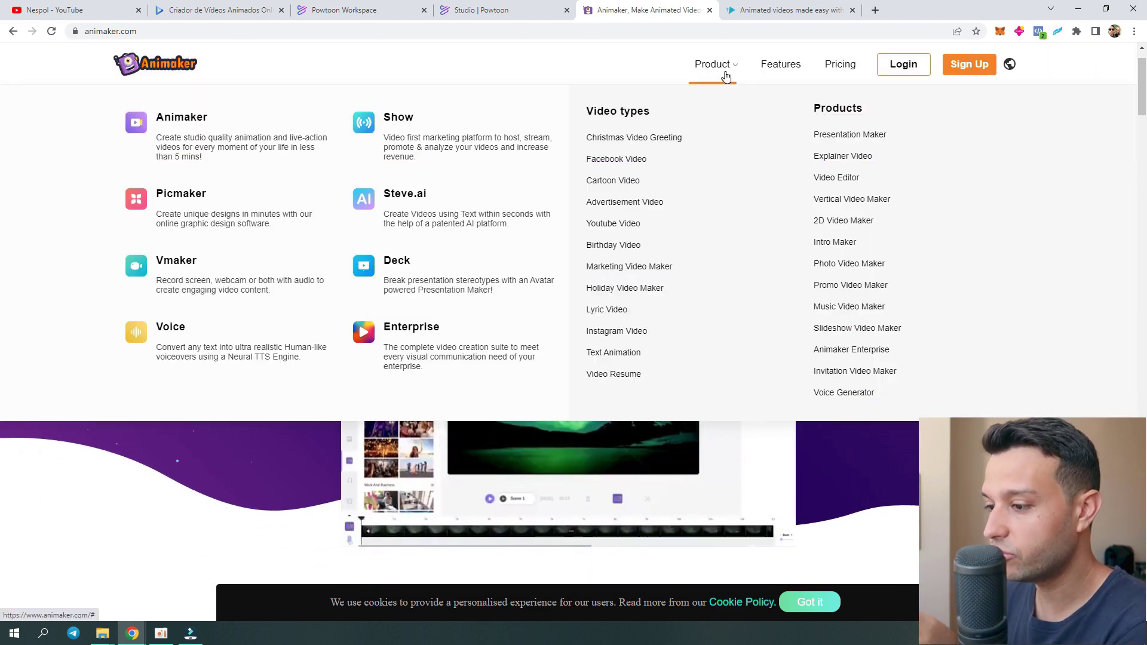
pyautogui.click(472, 8)
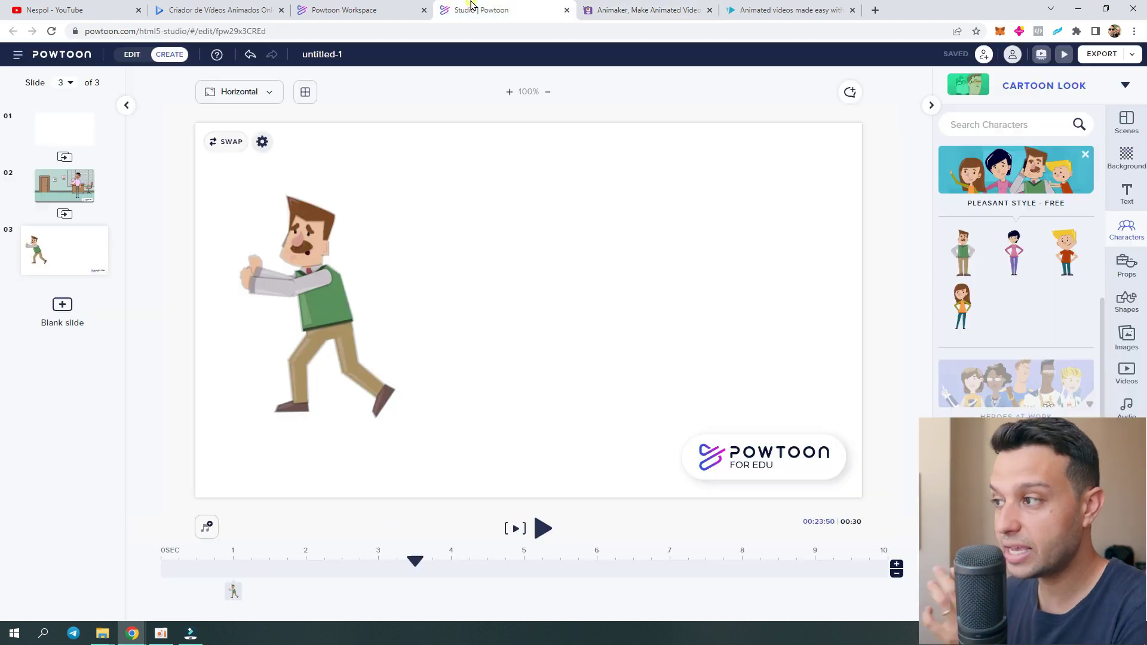
pyautogui.click(600, 9)
pyautogui.click(547, 7)
pyautogui.click(588, 7)
pyautogui.click(526, 9)
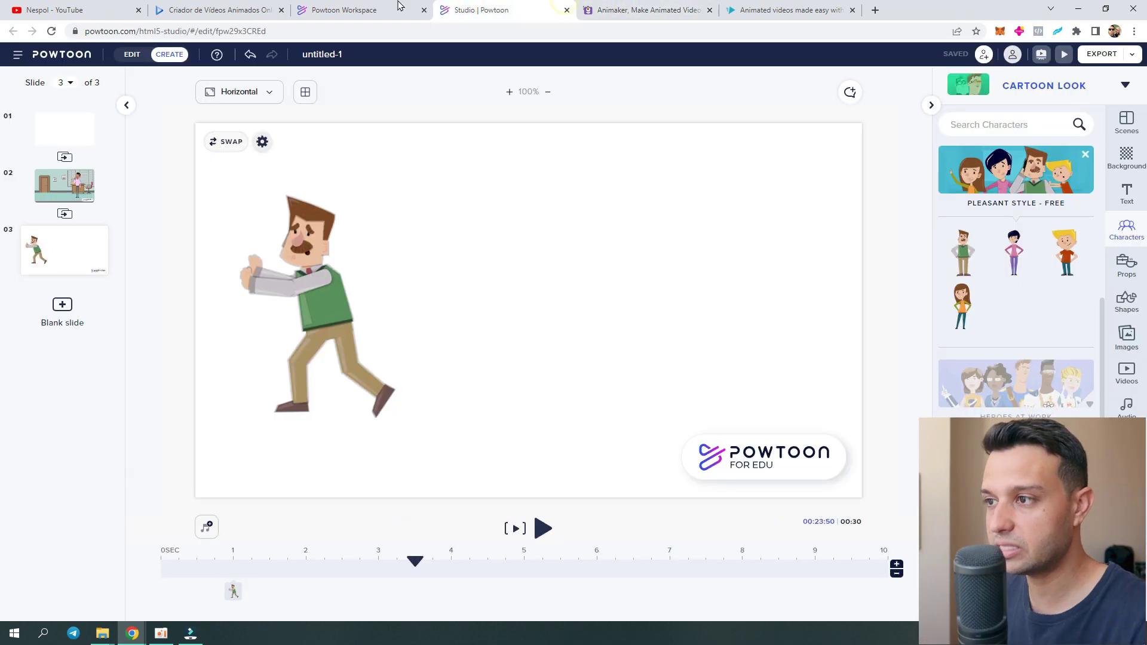
pyautogui.click(366, 7)
# - Switch to VideoScribe for your browser, preview the Whiteboard Explainer template with the green drawings, and return to the projects list
pyautogui.click(787, 10)
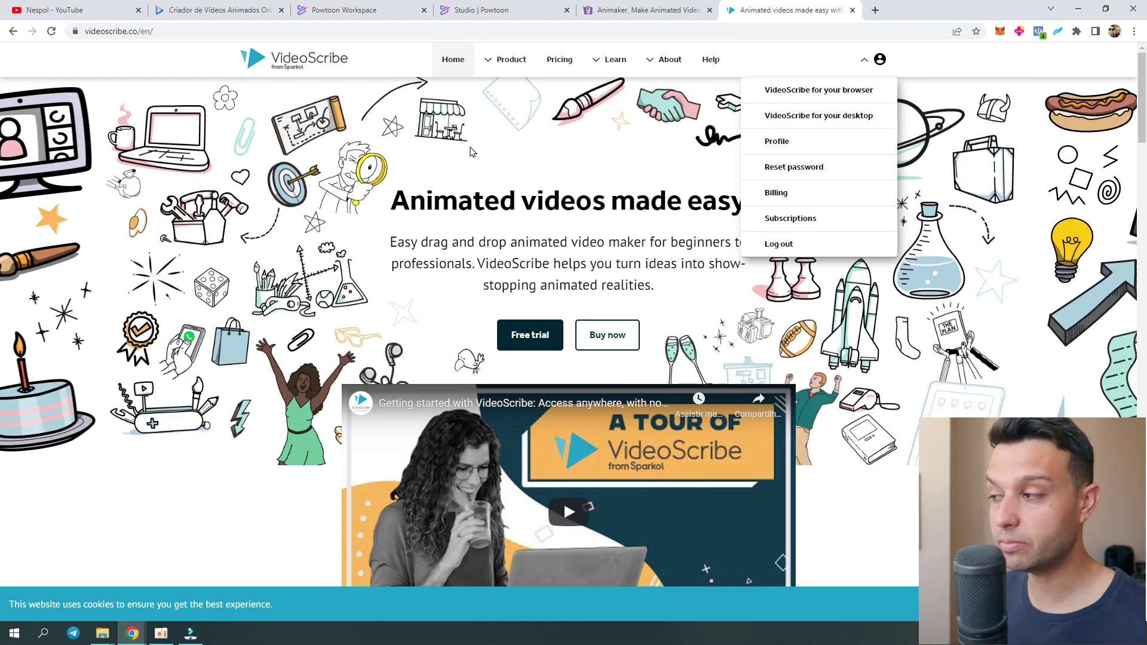
pyautogui.click(848, 89)
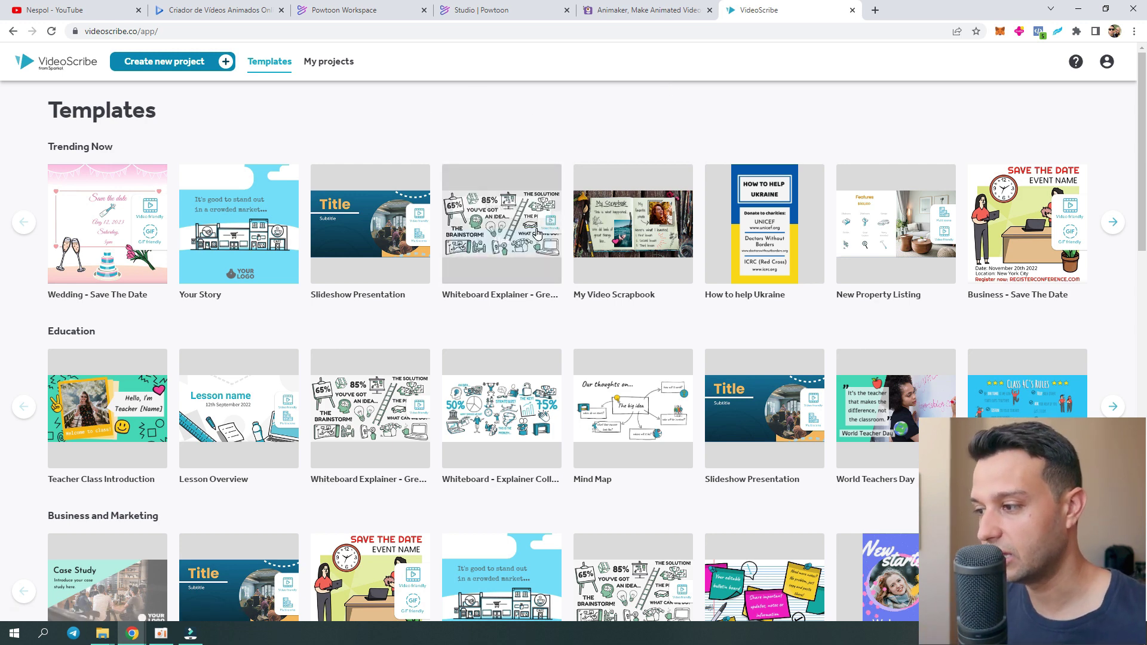
pyautogui.click(515, 234)
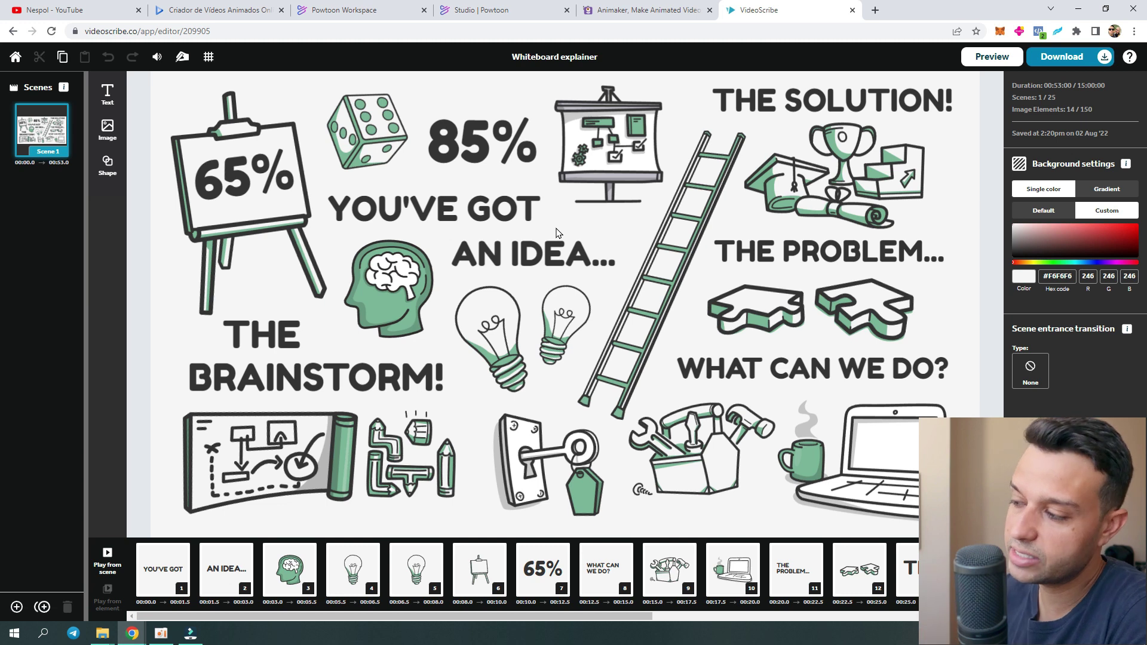
pyautogui.click(1006, 59)
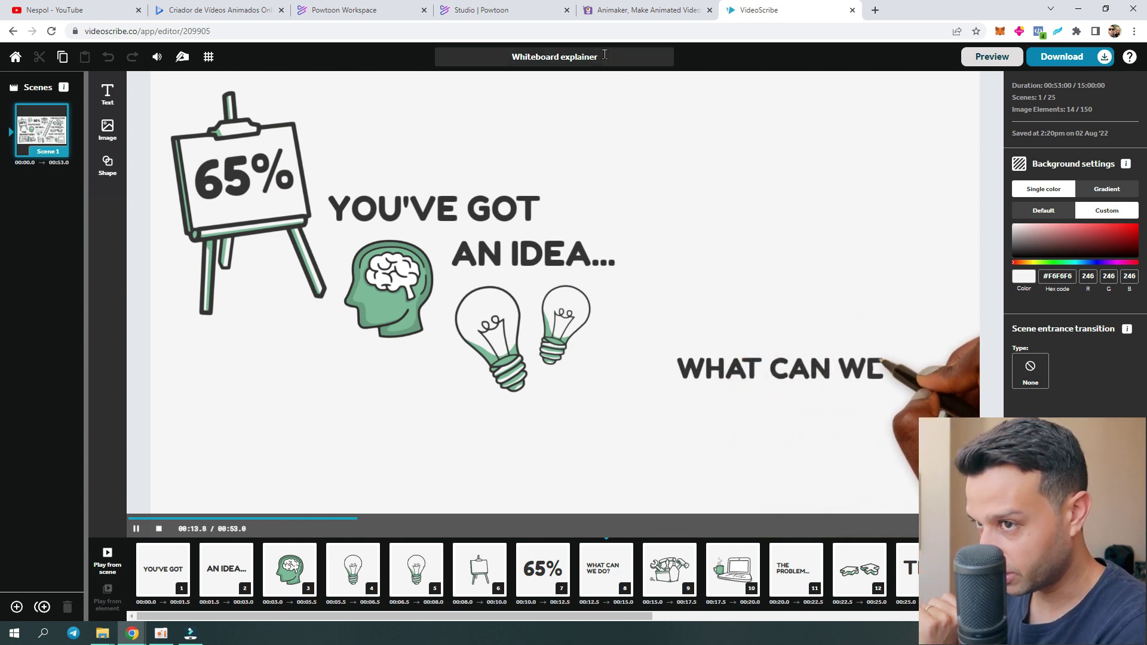
pyautogui.click(16, 56)
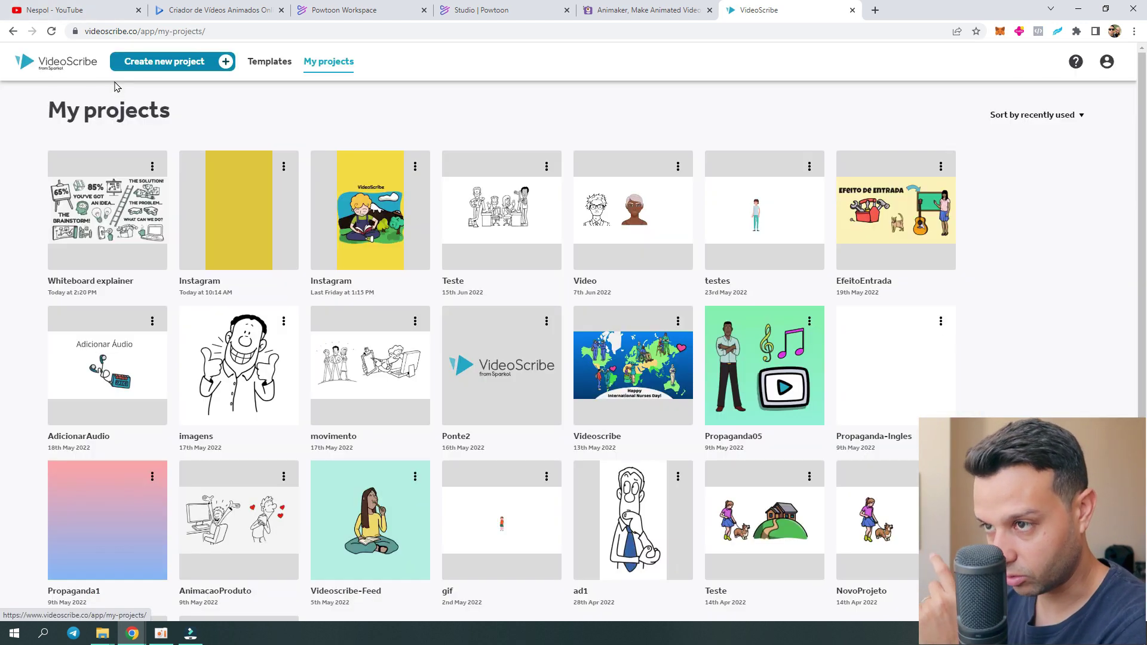
# - Create a 16:9 project named MinhaAnimação and add a text element to its first scene
pyautogui.click(173, 61)
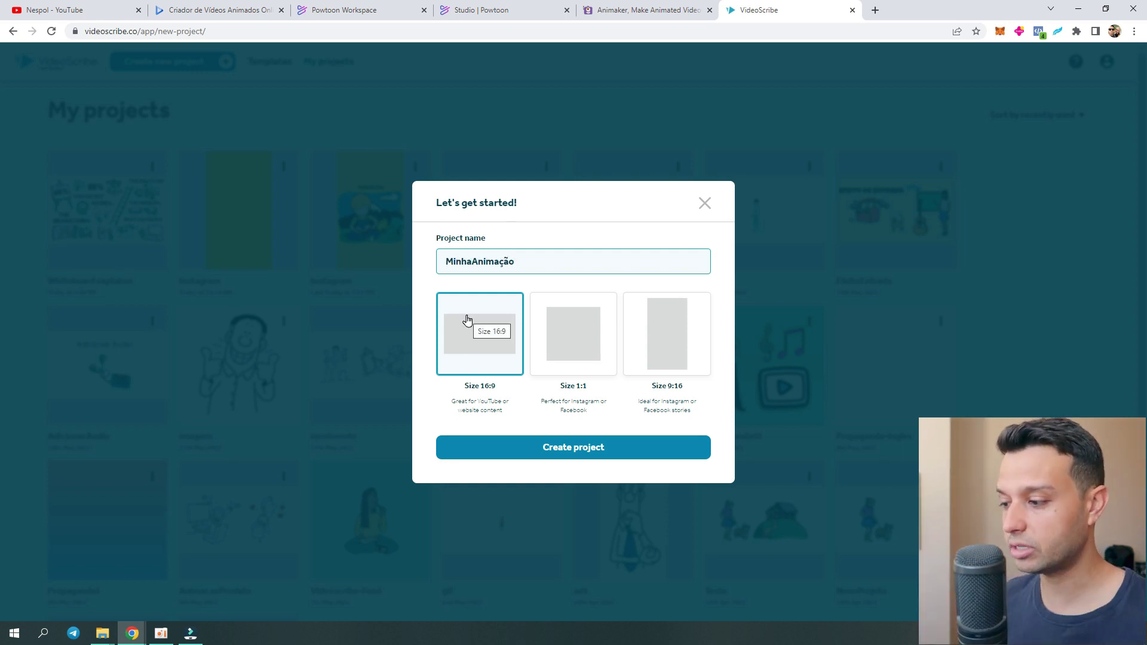
pyautogui.click(481, 339)
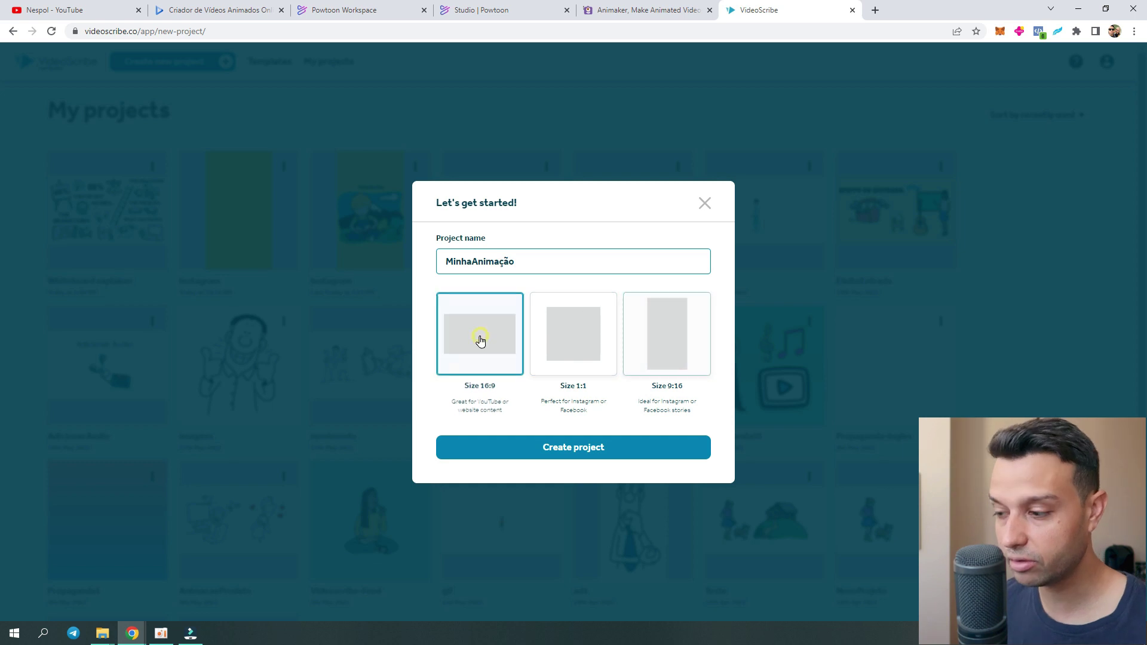
pyautogui.click(549, 448)
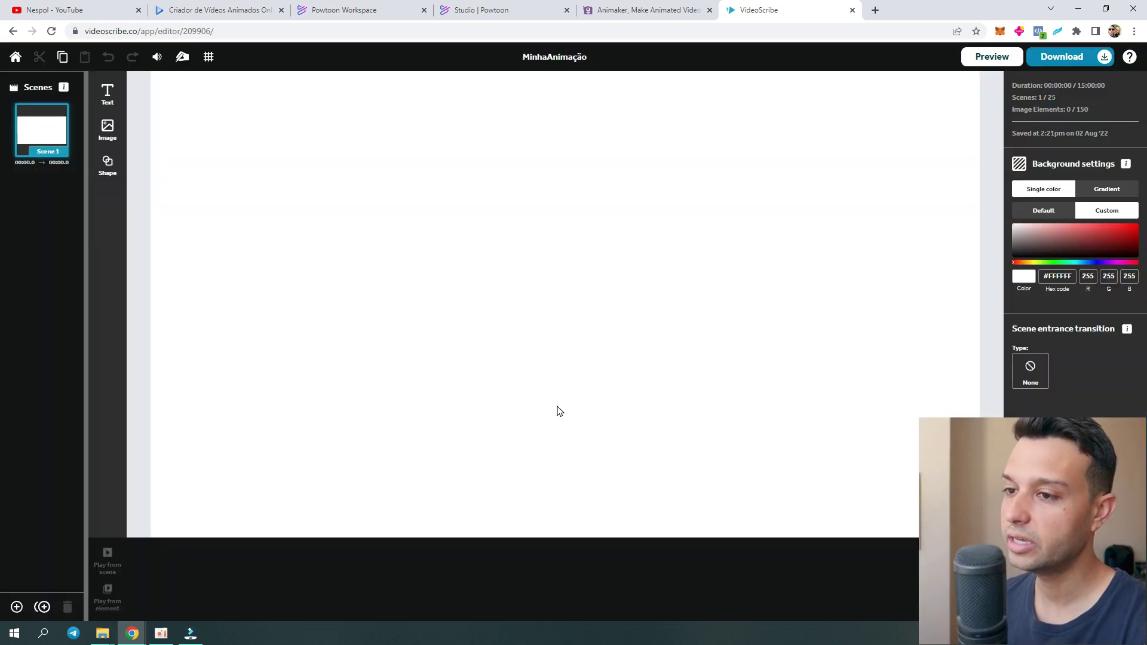
pyautogui.click(112, 99)
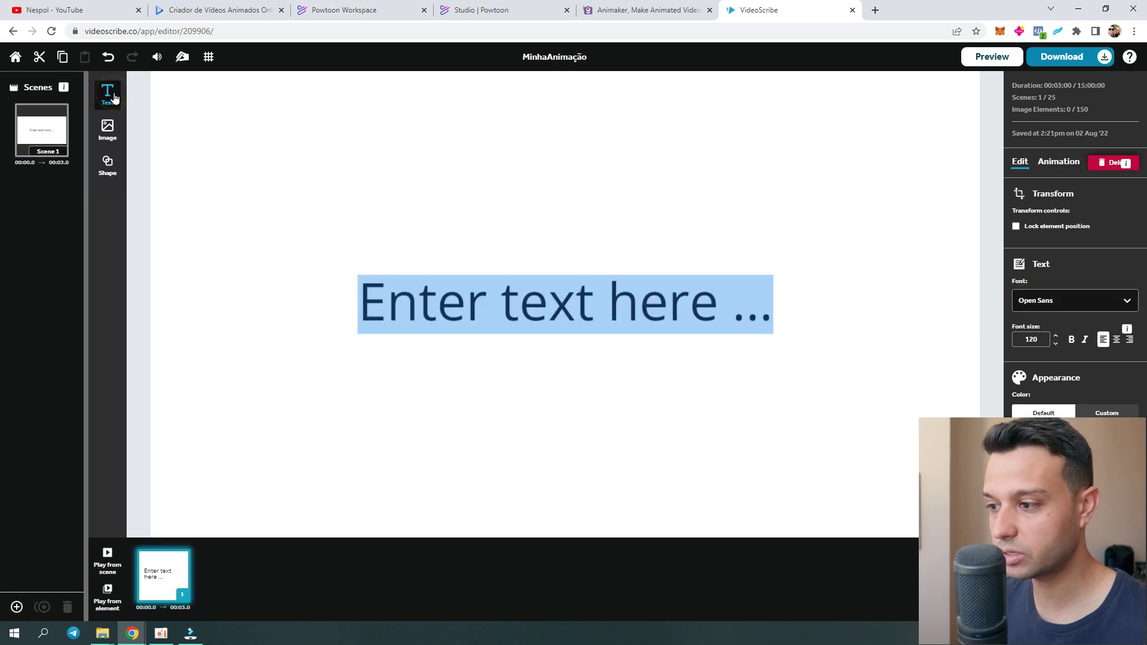
pyautogui.write('Escrever q')
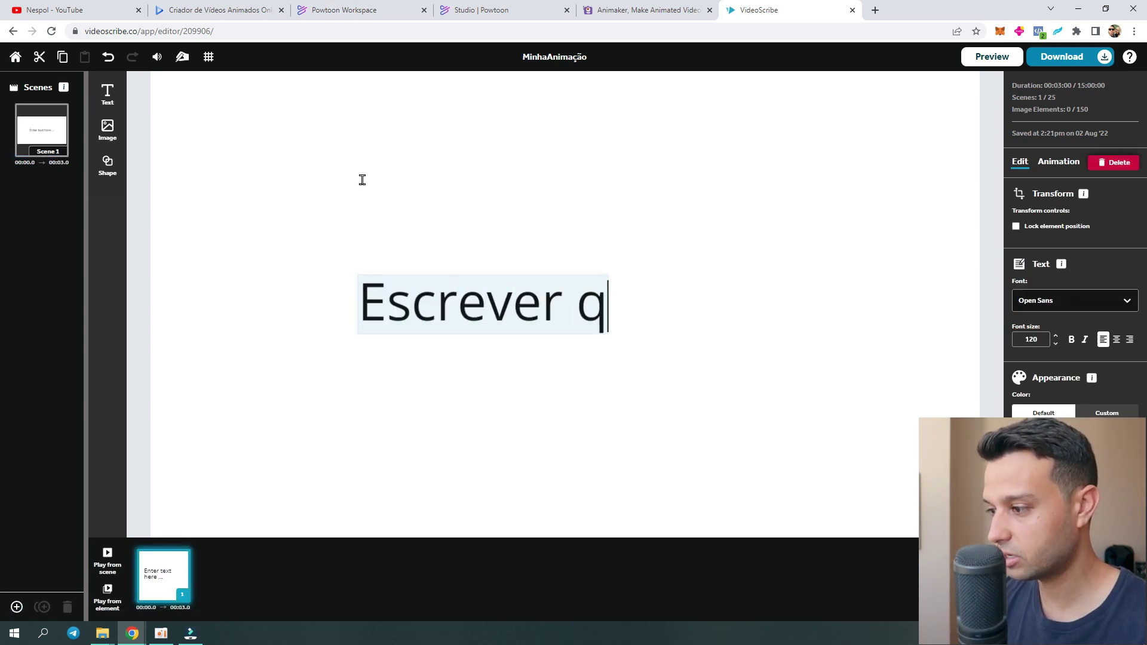
pyautogui.write('ualquer')
pyautogui.hotkey('ctrl', 'a')
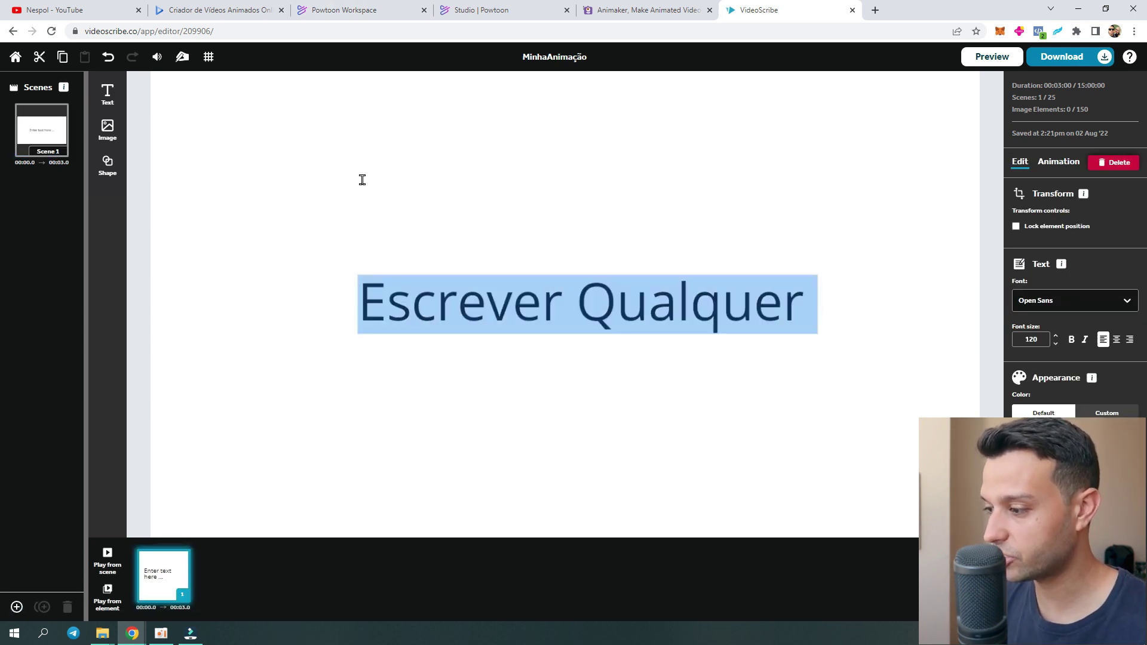
pyautogui.press('BackSpace')
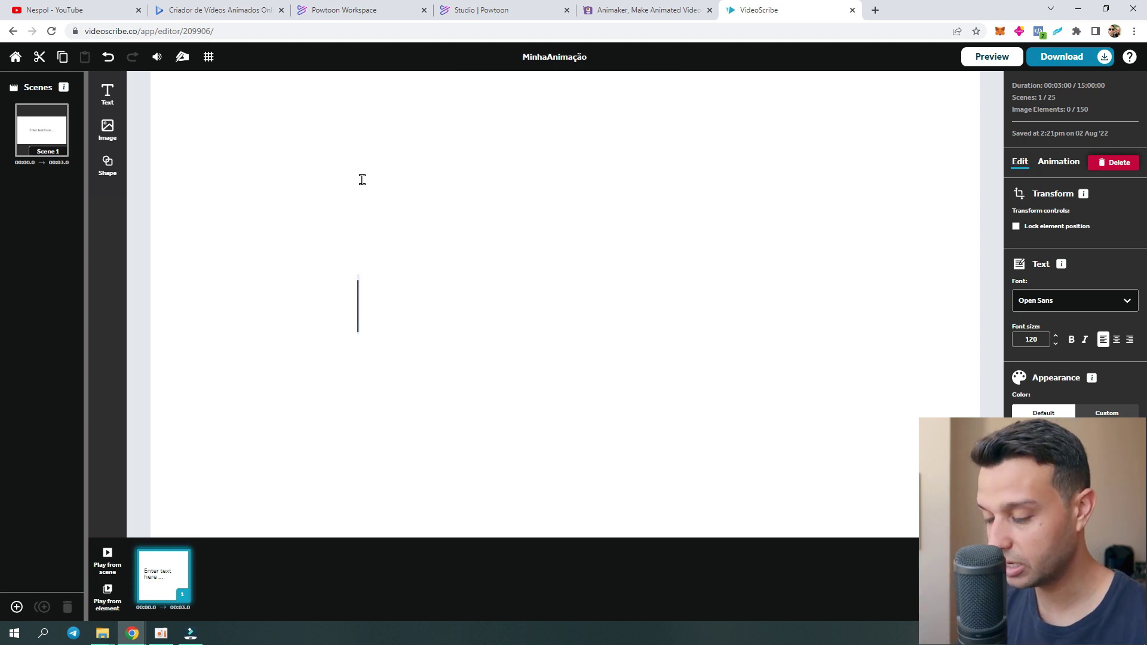
# - Enter "Minha Animação" and "para a Aula" as two lines in the text element
pyautogui.write('Minha ')
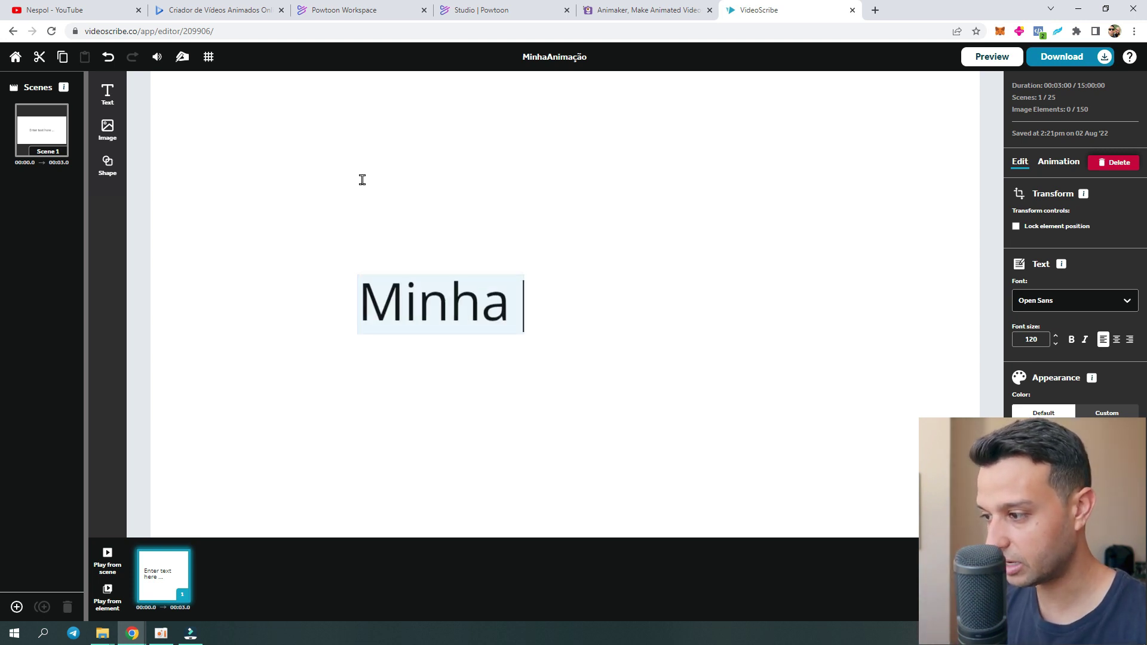
pyautogui.write('Animação')
pyautogui.press('Return')
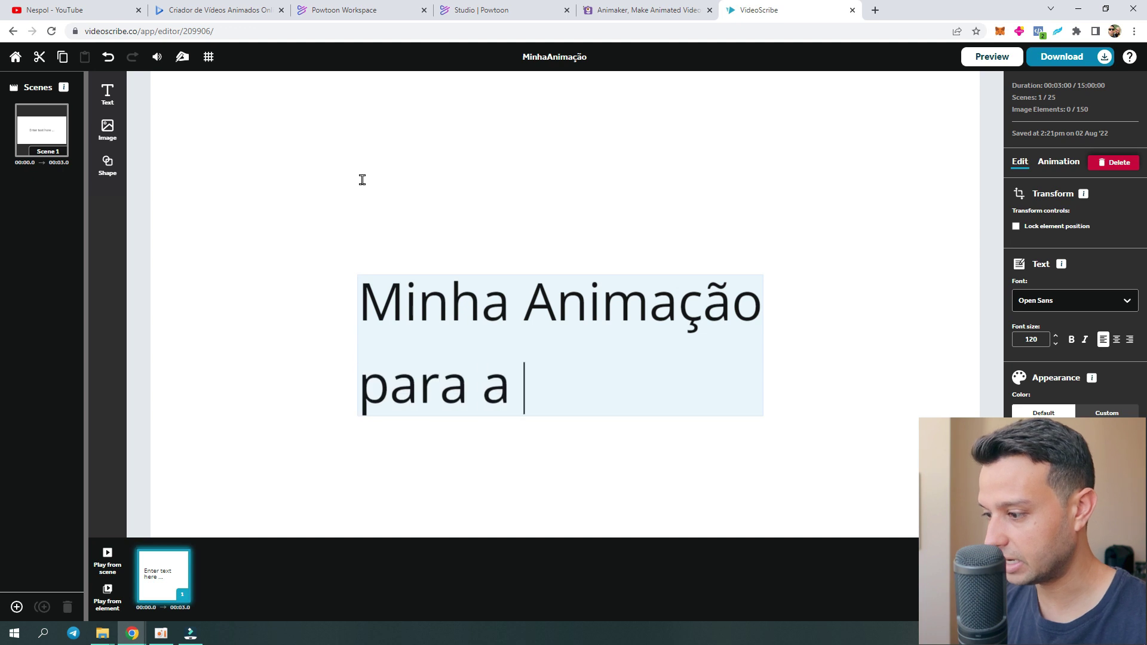
pyautogui.click(509, 275)
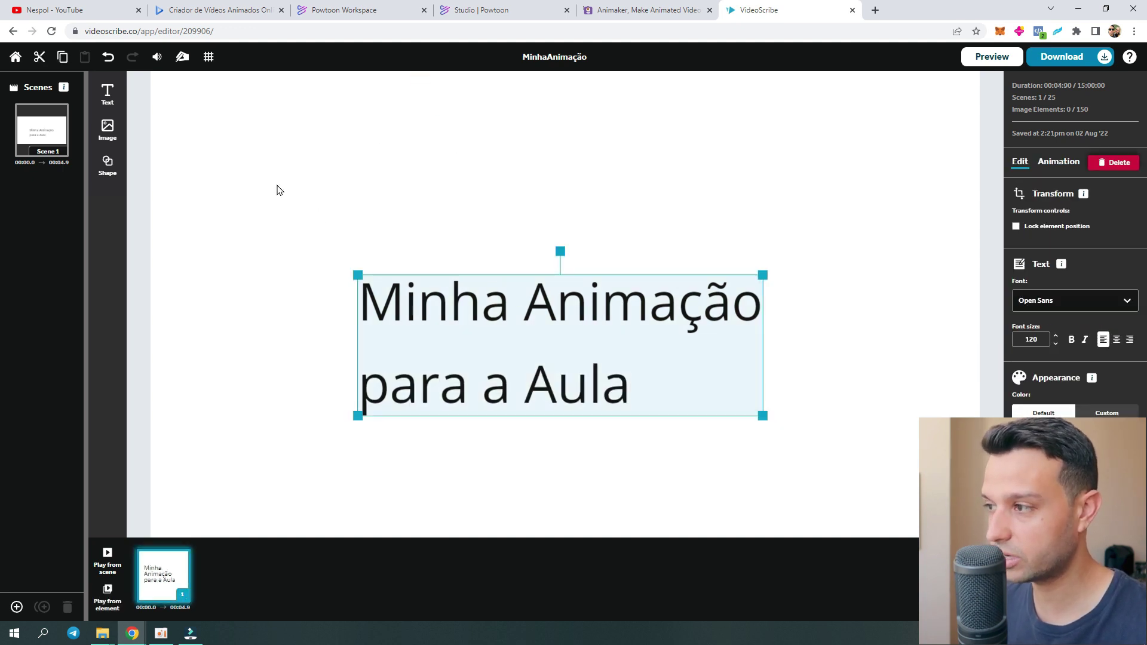
# - Center-align the two-line title and change its color to green
pyautogui.click(1116, 340)
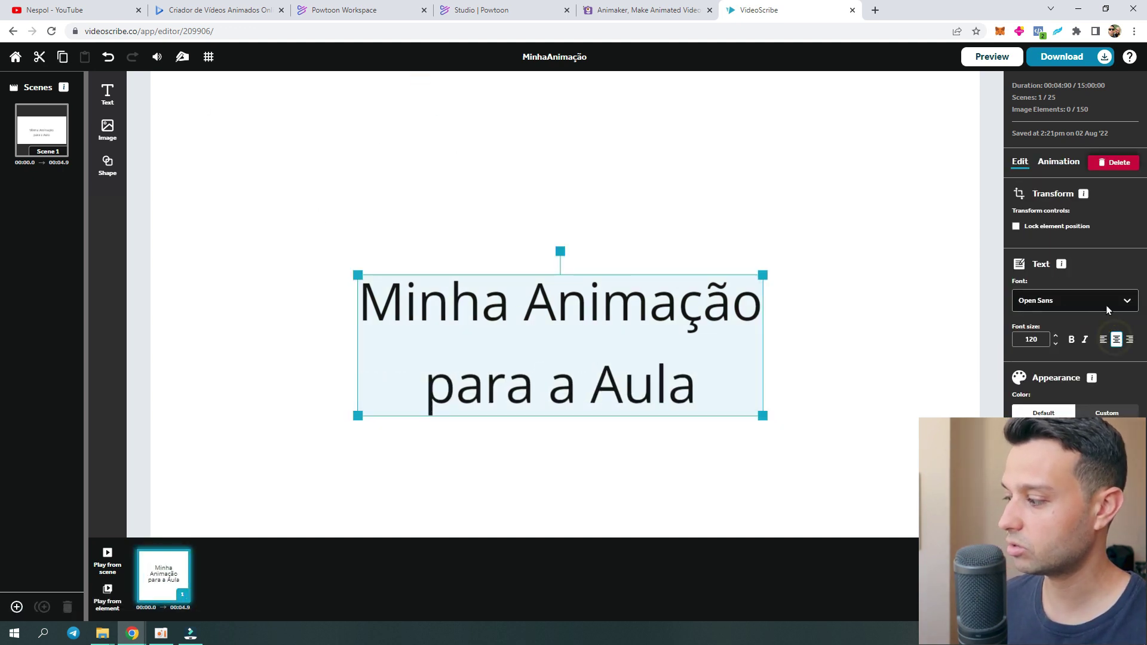
pyautogui.doubleClick(650, 352)
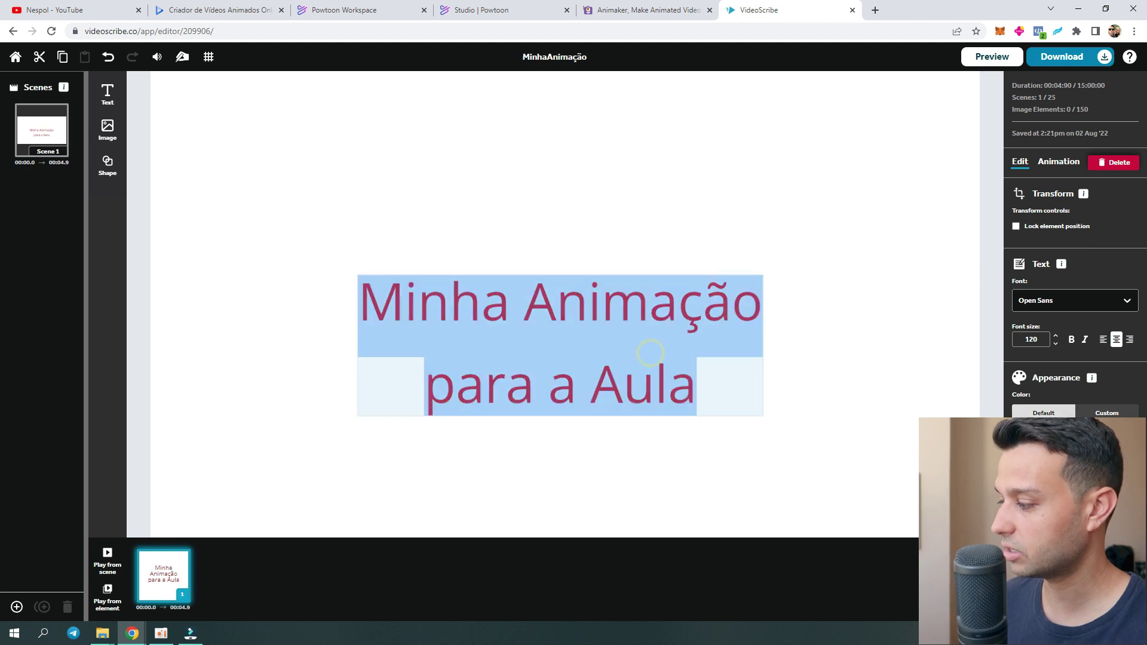
pyautogui.click(840, 325)
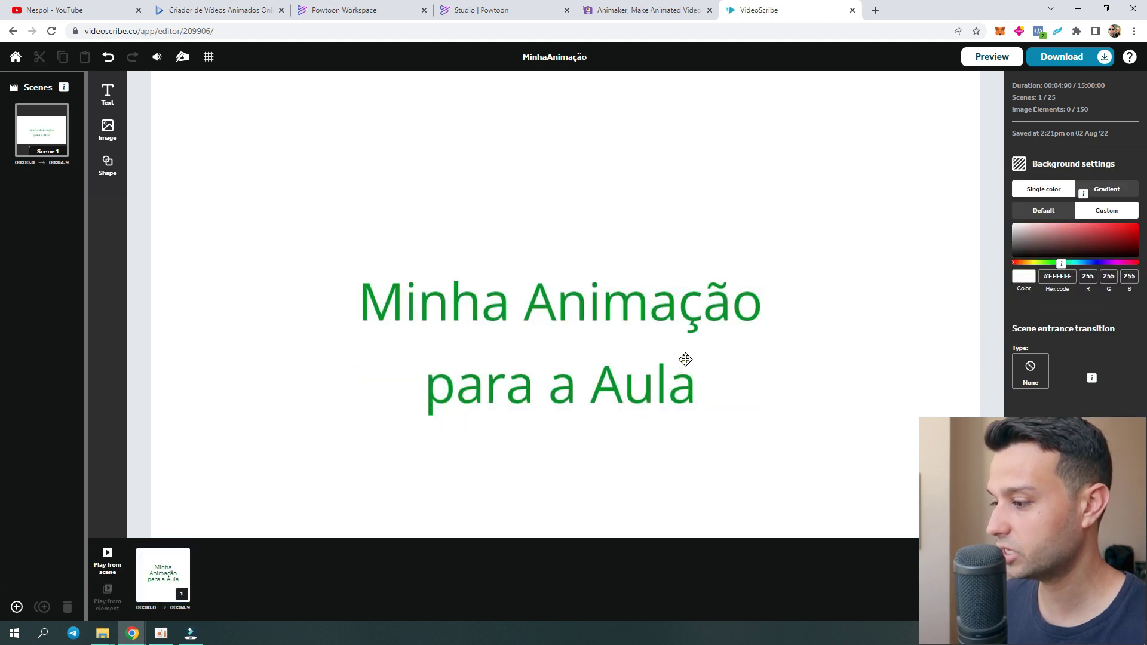
# - Move the green title text a little higher in Scene 1 and preview the animation
pyautogui.click(683, 306)
pyautogui.moveTo(680, 299); pyautogui.dragTo(683, 300)
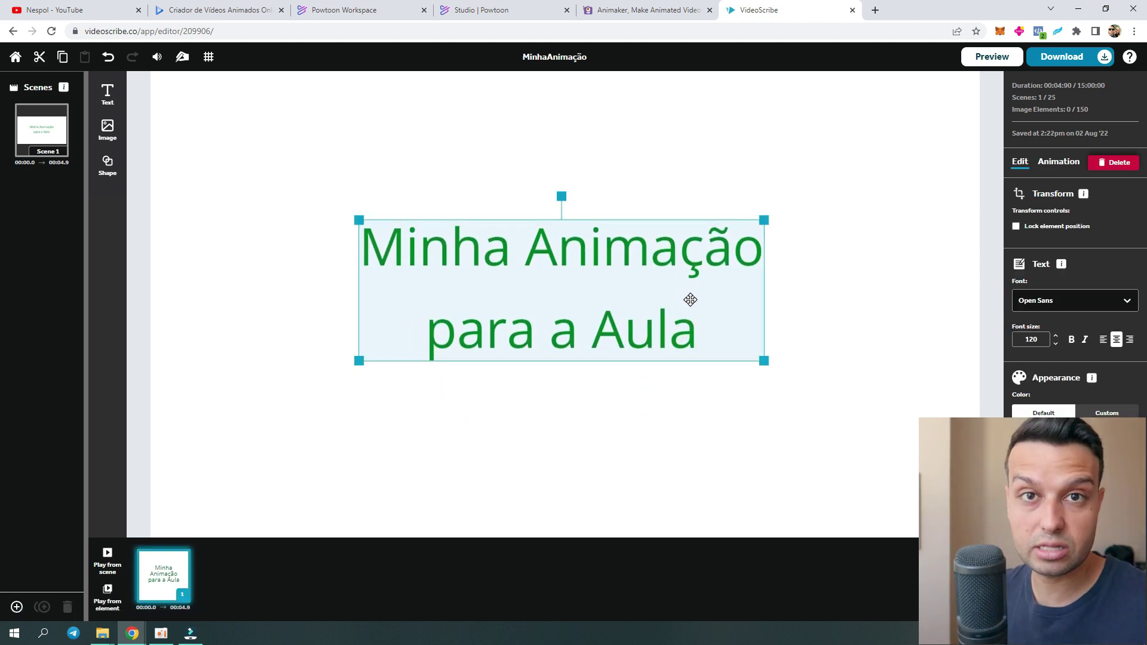
pyautogui.click(974, 65)
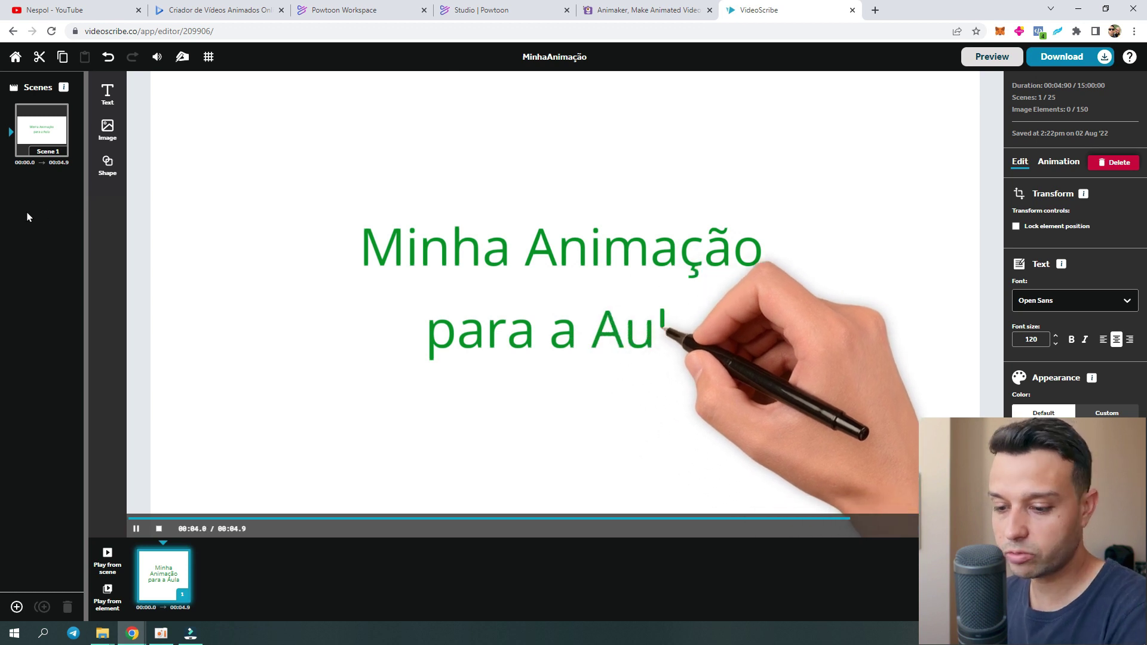
pyautogui.click(27, 212)
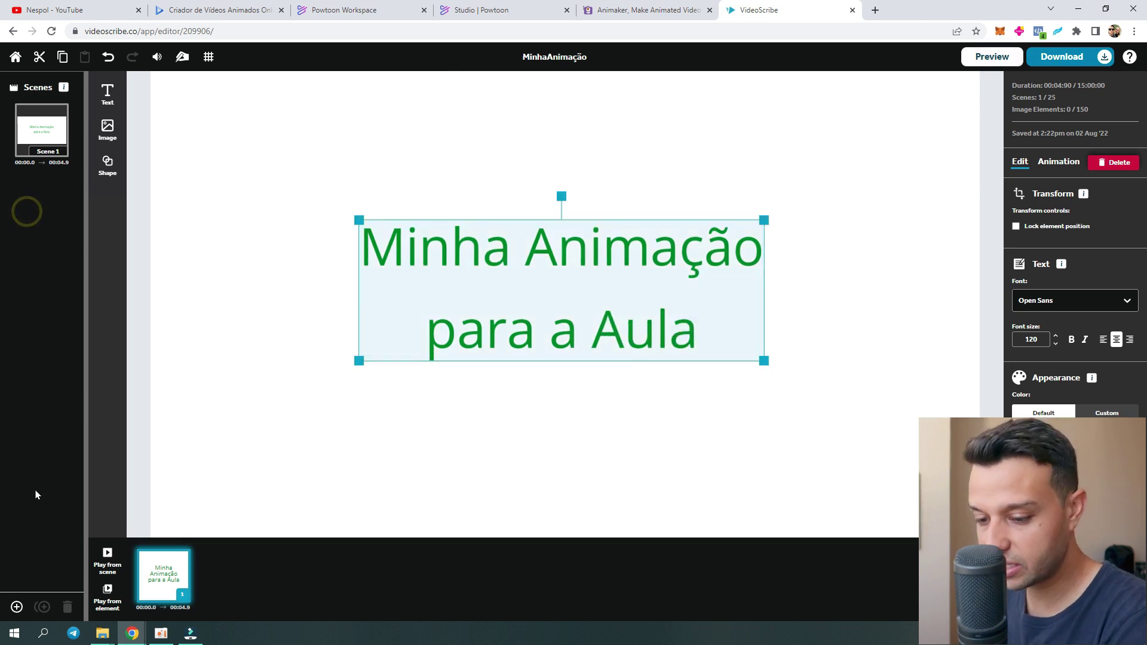
# - Add a second scene and move the title text in Scene 1 to the upper part of the canvas
pyautogui.click(16, 606)
pyautogui.click(31, 141)
pyautogui.moveTo(583, 295); pyautogui.dragTo(581, 182)
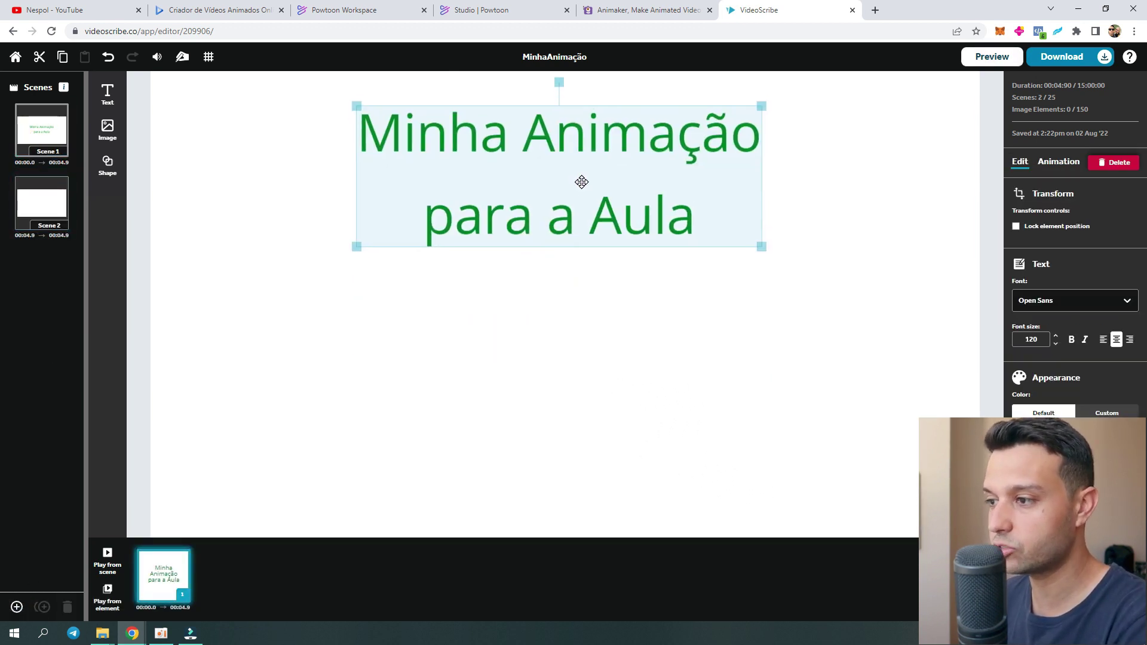
# - Add the brown ant image from the Animals category below the Scene 1 title and preview the animation
pyautogui.click(108, 129)
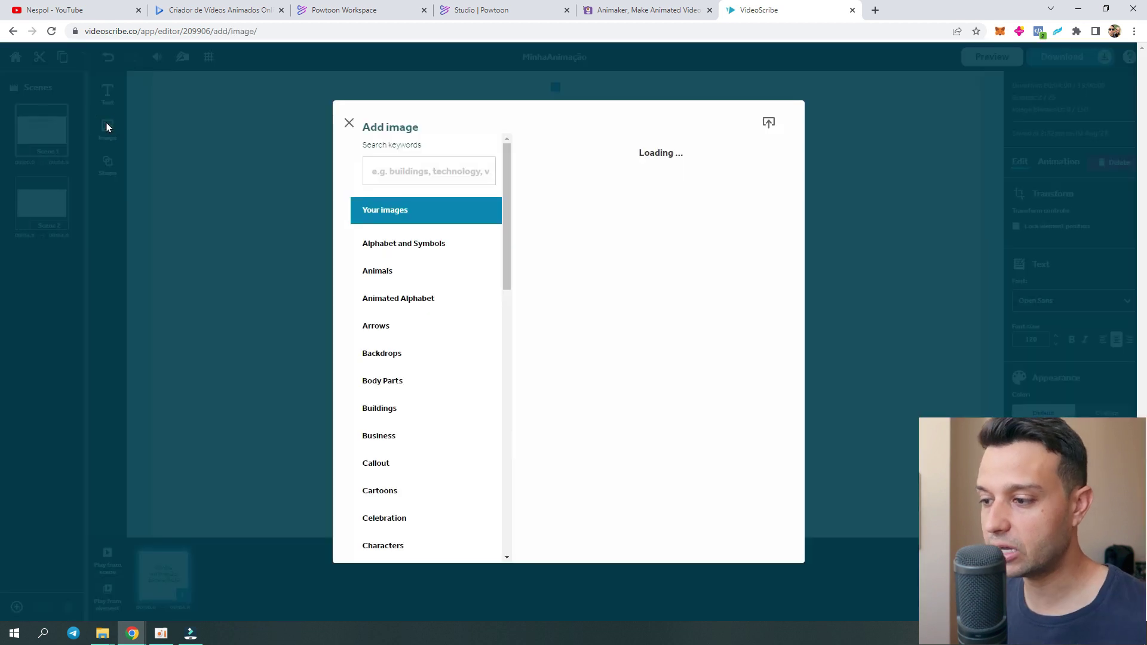
pyautogui.click(411, 269)
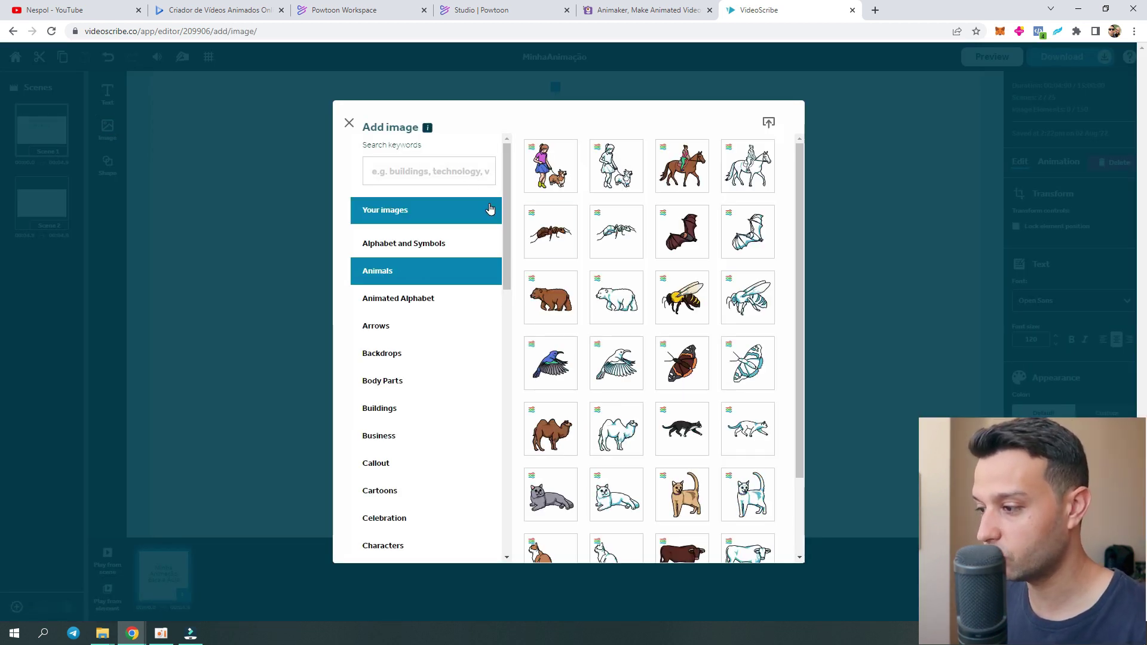
pyautogui.click(553, 237)
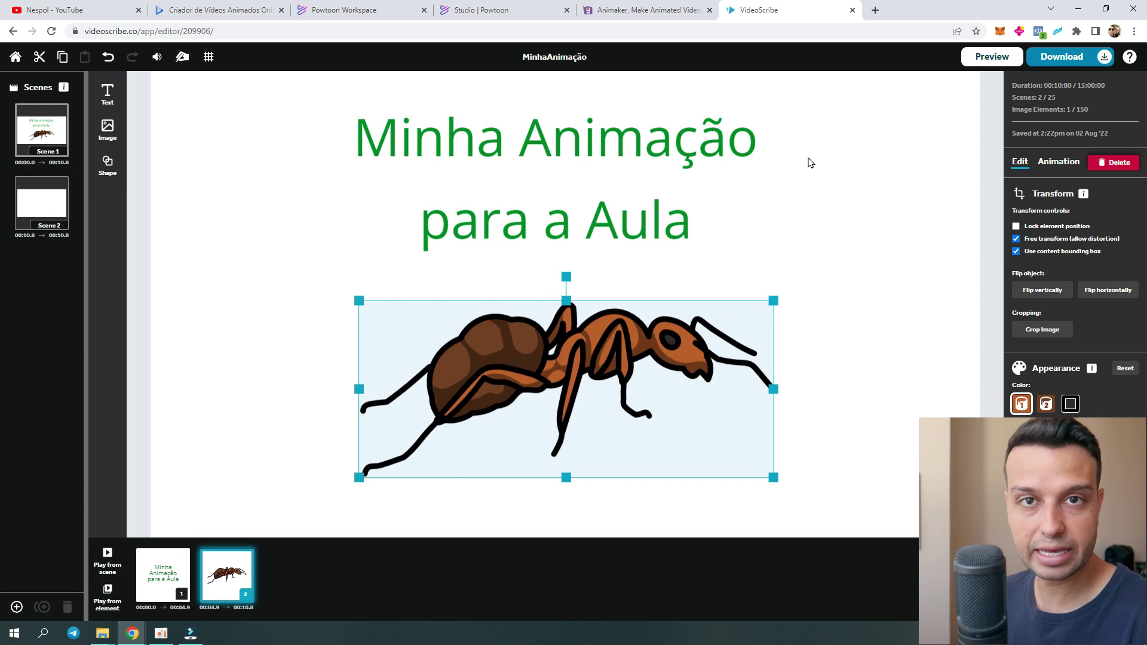
pyautogui.click(1007, 58)
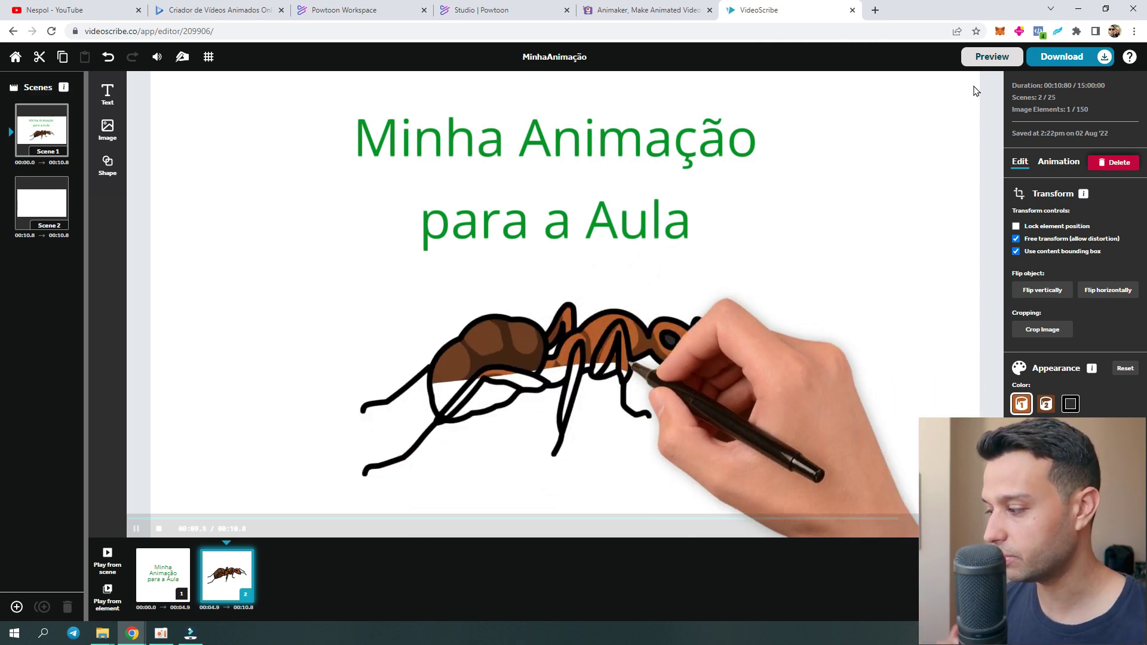
# - Add the Cartoons image of the expert at his desk to Scene 2 and place it in the canvas's left half
pyautogui.click(26, 202)
pyautogui.click(107, 128)
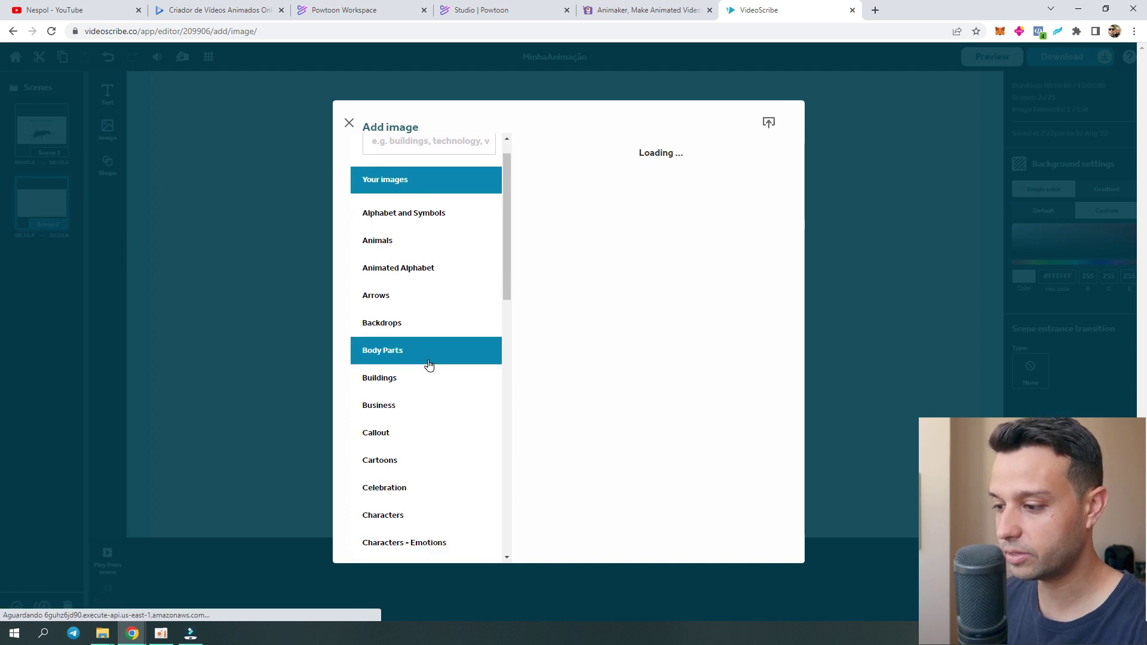
pyautogui.scroll(-2, 434, 364)
pyautogui.click(430, 369)
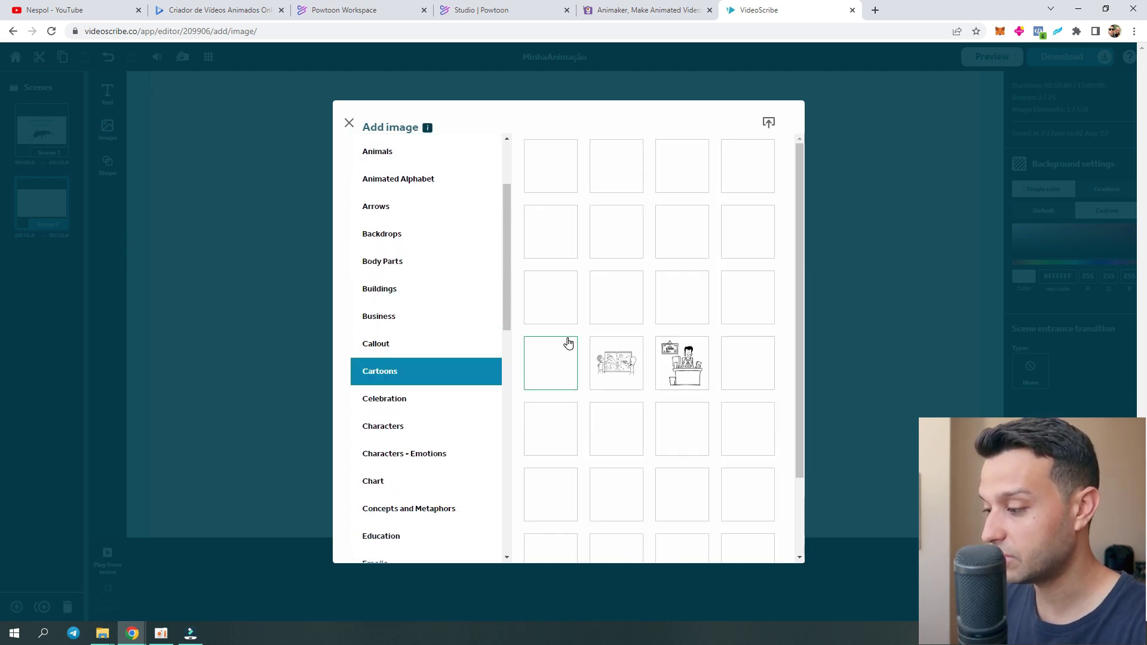
pyautogui.click(693, 380)
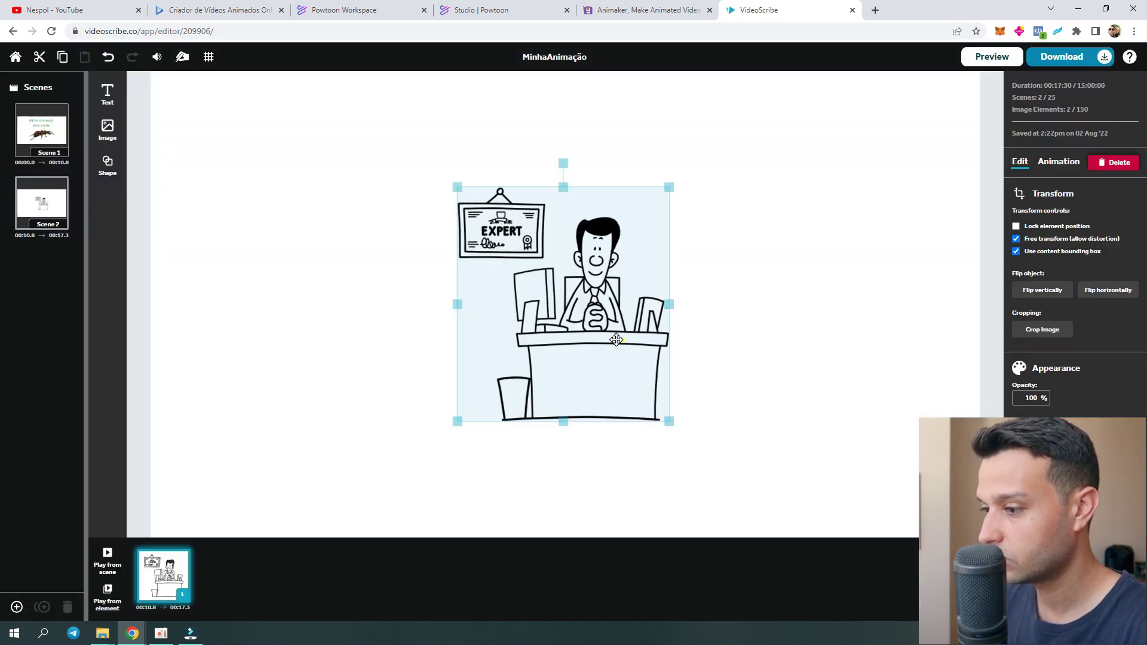
pyautogui.moveTo(633, 370); pyautogui.dragTo(394, 372)
# - Add the Cartoons image of a presenter at a whiteboard with an audience and place it to the right of the desk cartoon
pyautogui.click(108, 133)
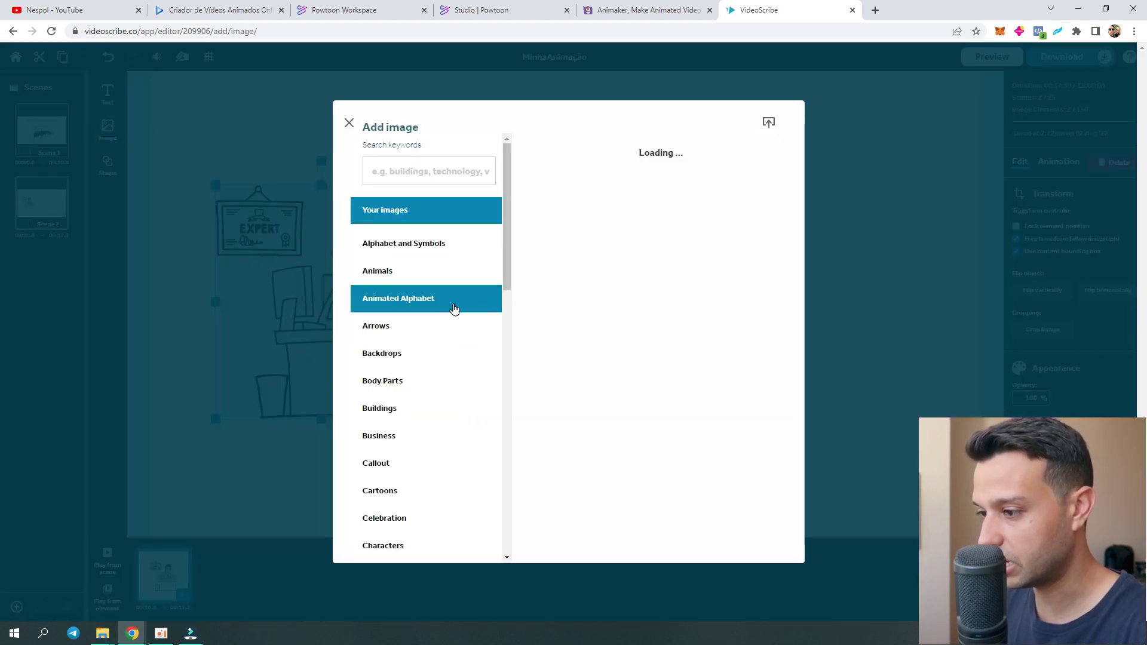
pyautogui.scroll(-1, 418, 359)
pyautogui.click(414, 369)
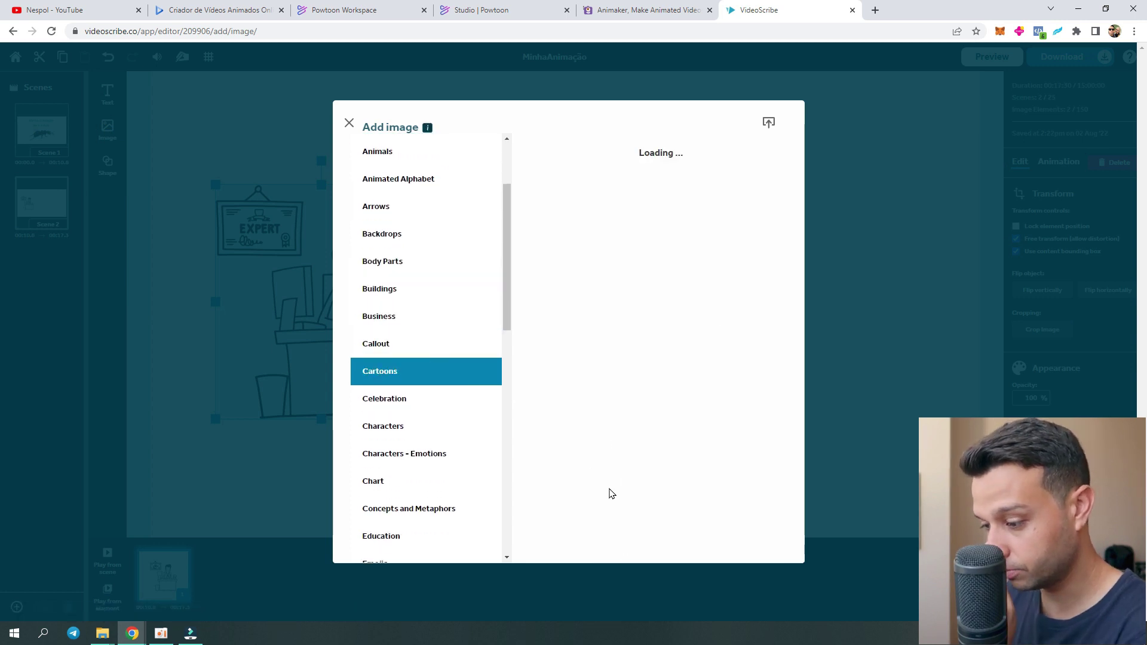
pyautogui.scroll(-2, 717, 508)
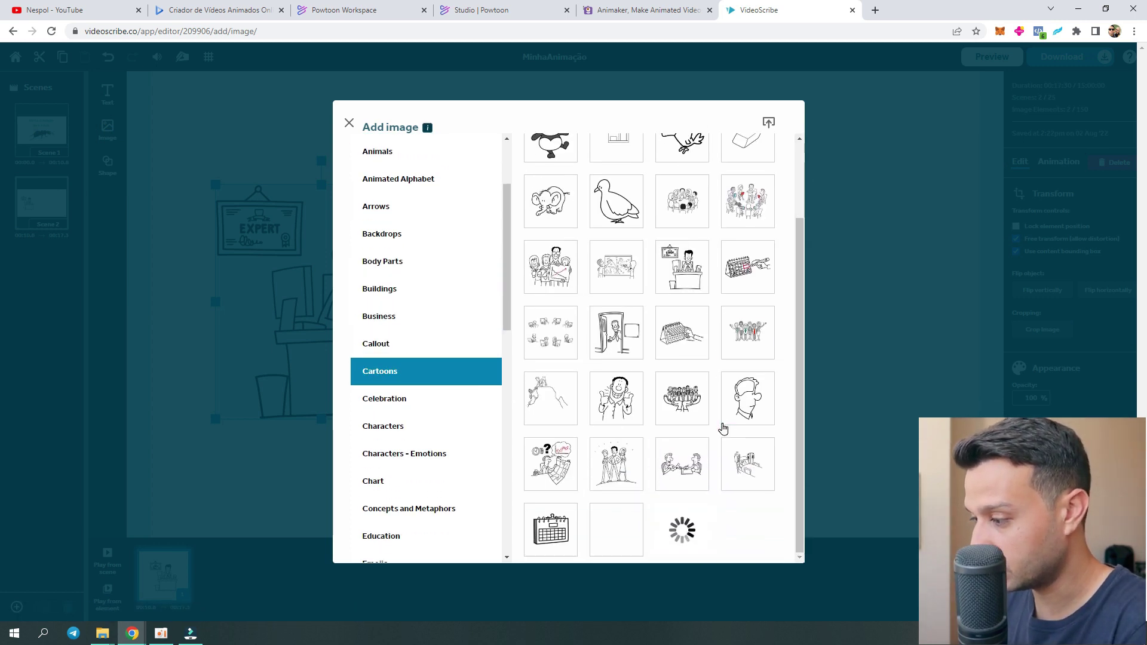
pyautogui.scroll(-5, 608, 448)
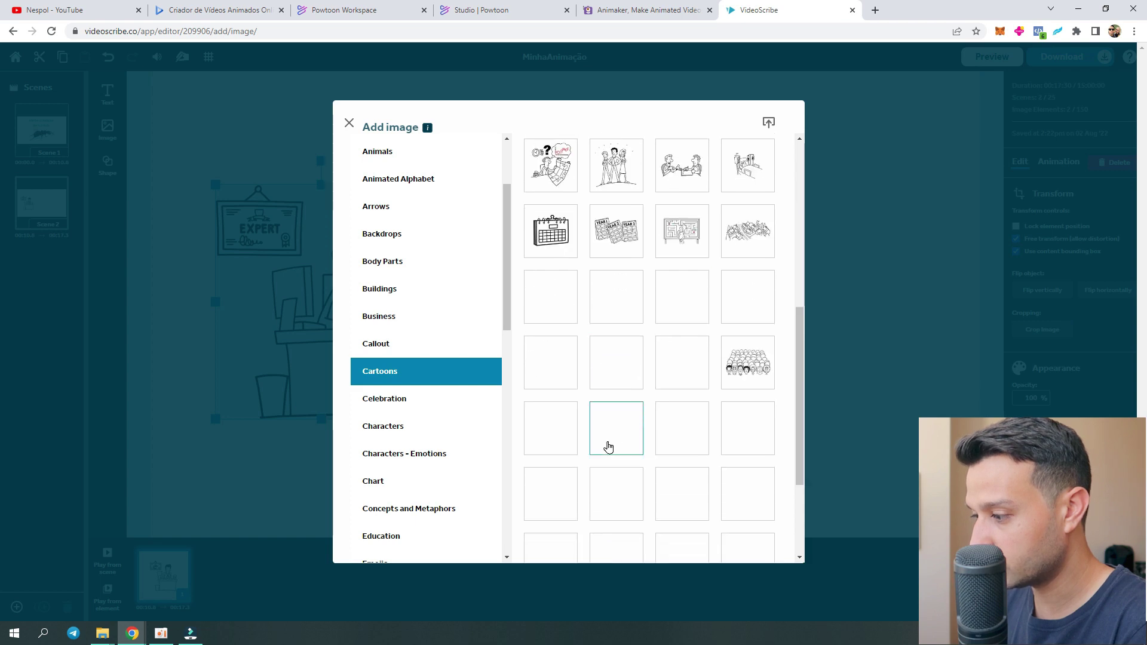
pyautogui.click(612, 418)
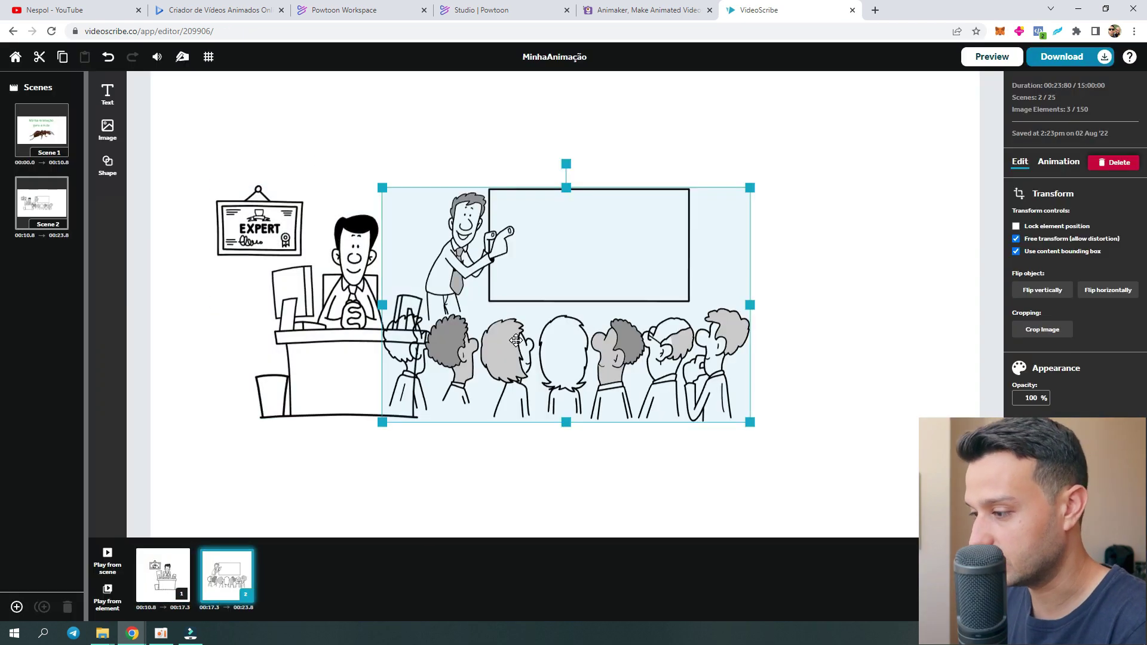
pyautogui.moveTo(516, 339); pyautogui.dragTo(665, 337)
# - Play Scene 2 from its start and open the project audio options
pyautogui.click(143, 567)
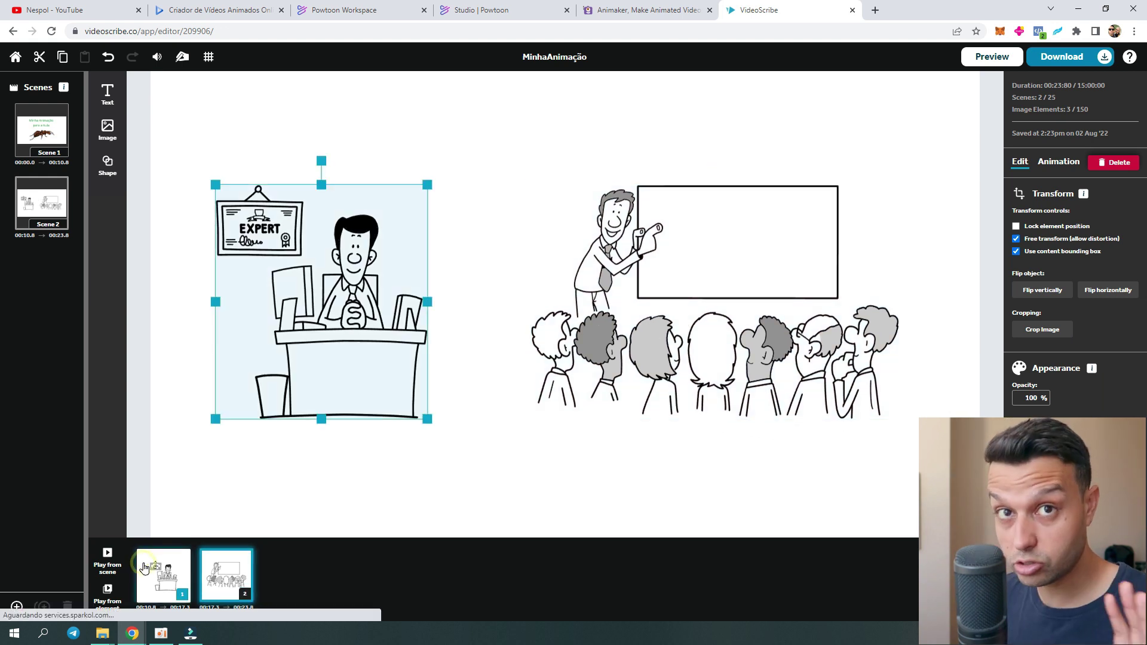
pyautogui.click(107, 554)
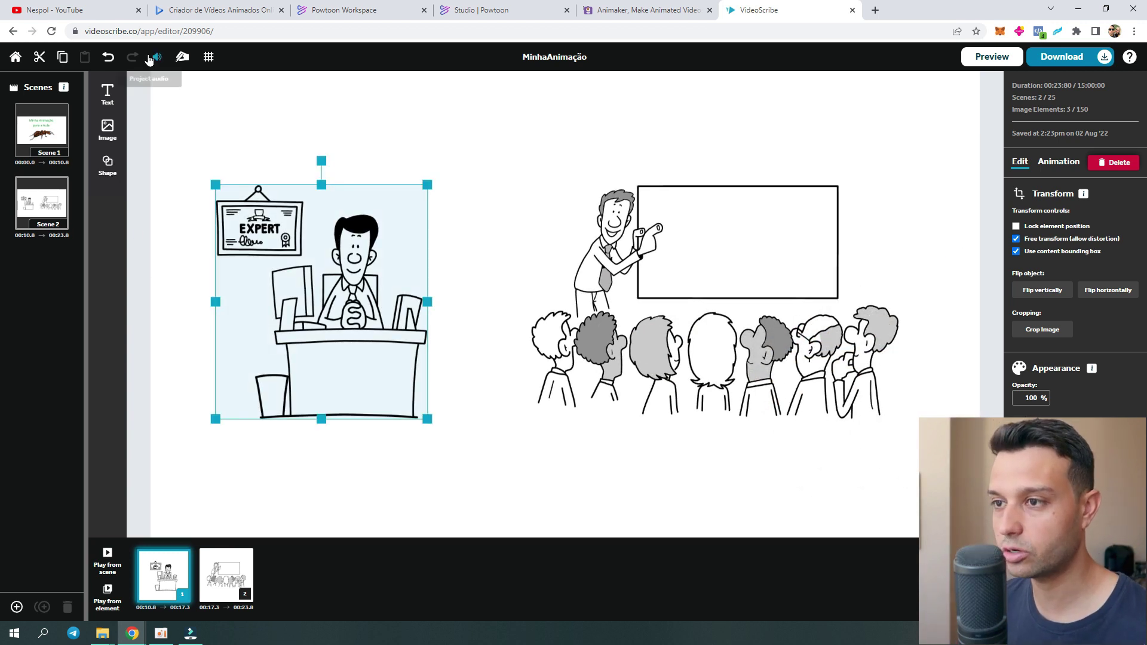
pyautogui.click(157, 58)
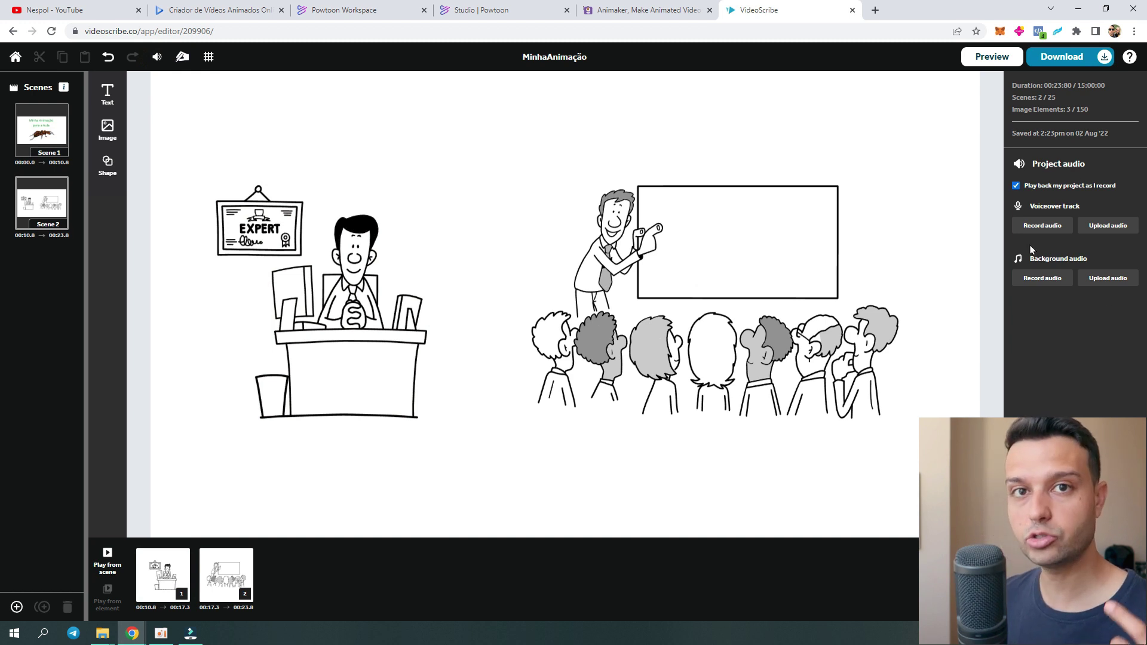
# - Check the default drawing hand options, return to Scene 2 and play it from its start, pausing partway
pyautogui.click(183, 57)
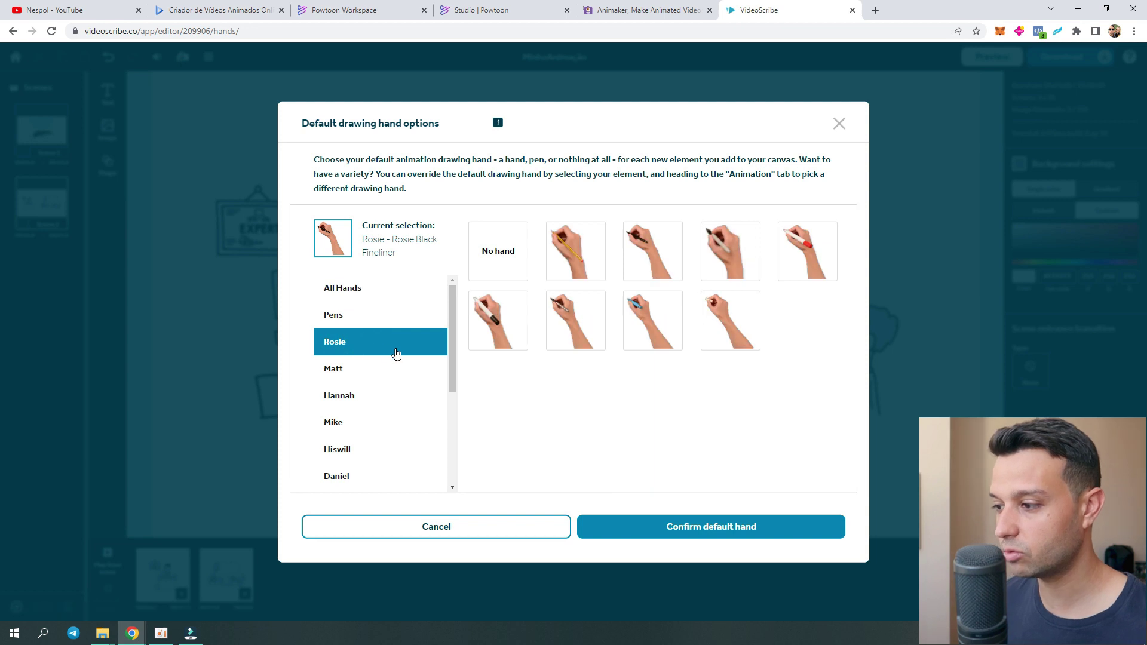
pyautogui.click(690, 511)
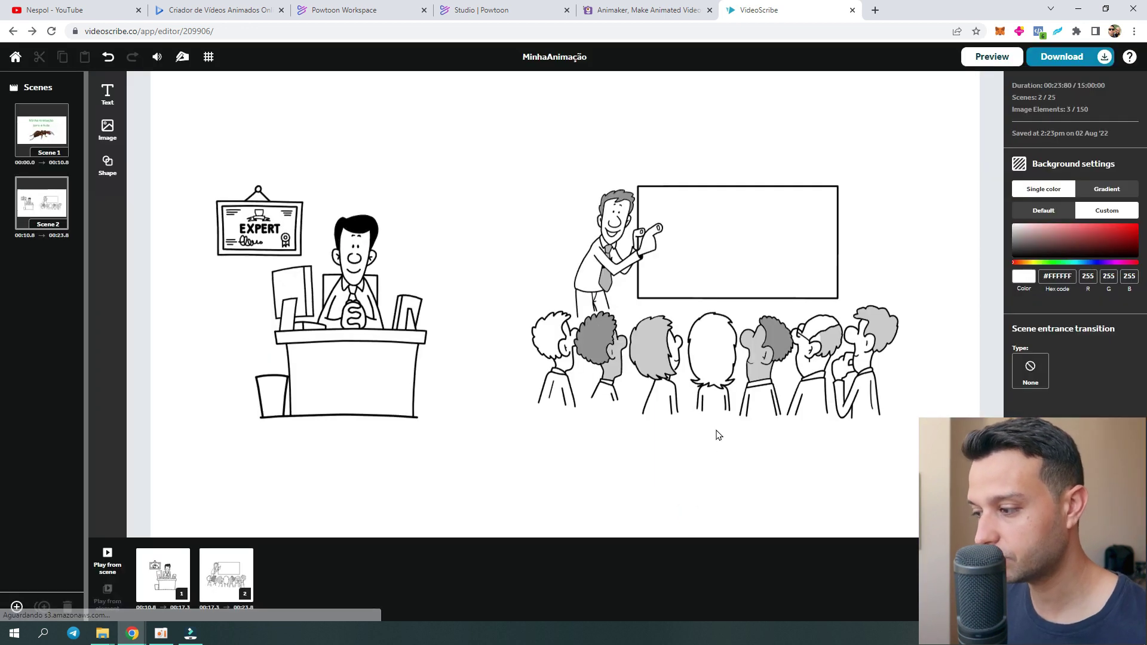
pyautogui.click(118, 560)
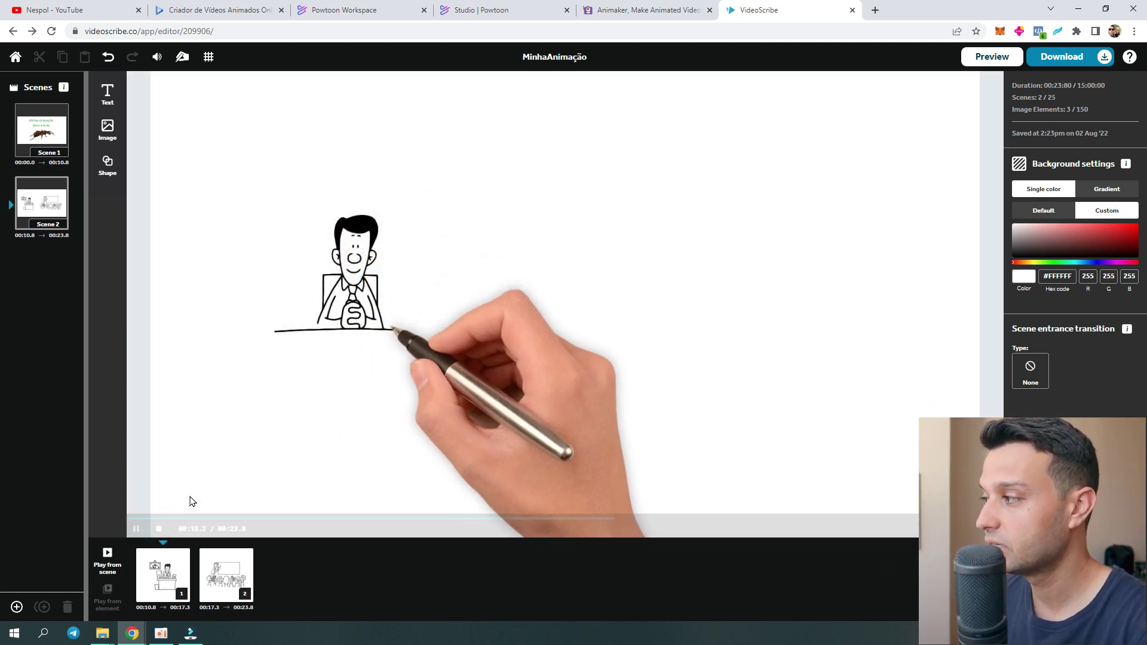
pyautogui.click(135, 531)
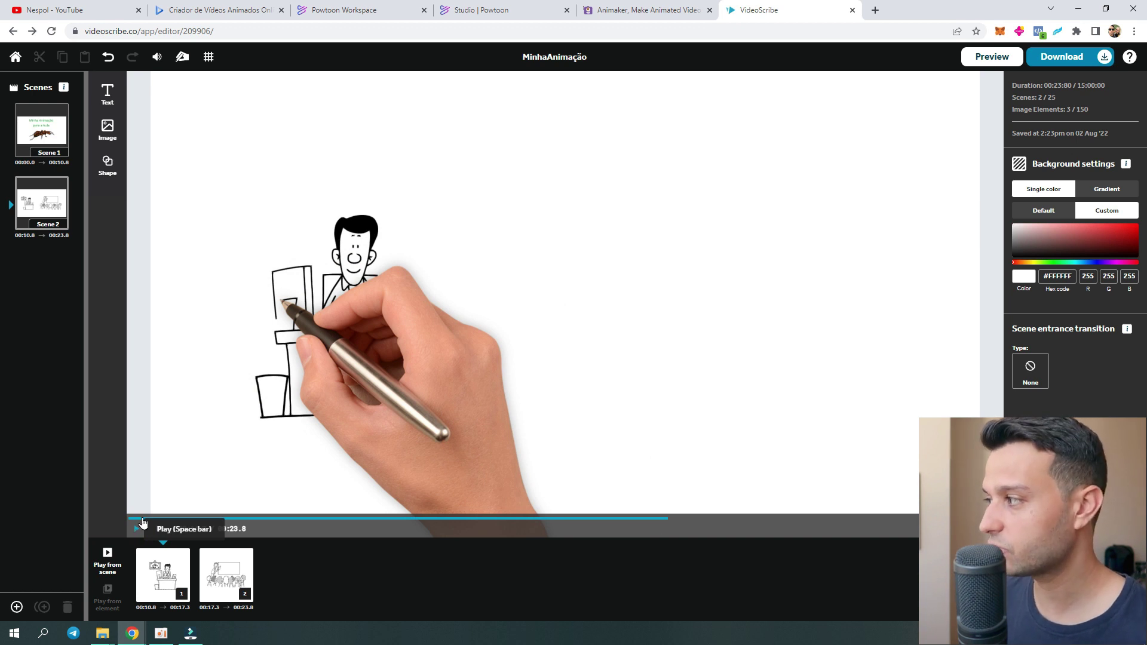
# - Start downloading the project as an MP4 video
pyautogui.click(1054, 55)
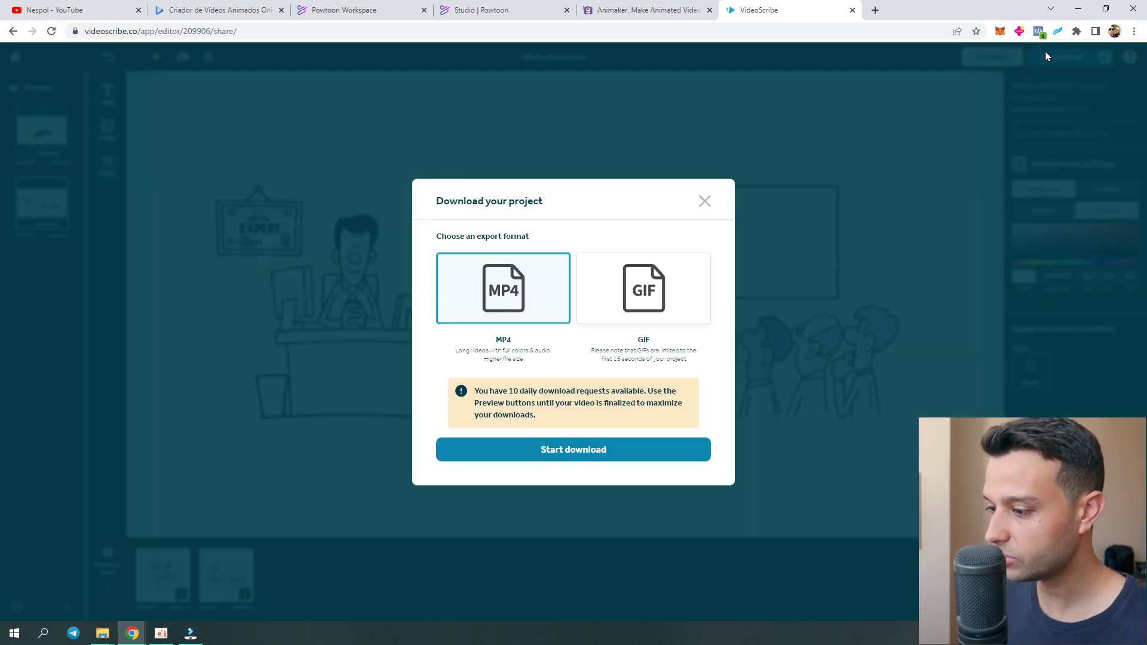
pyautogui.click(561, 451)
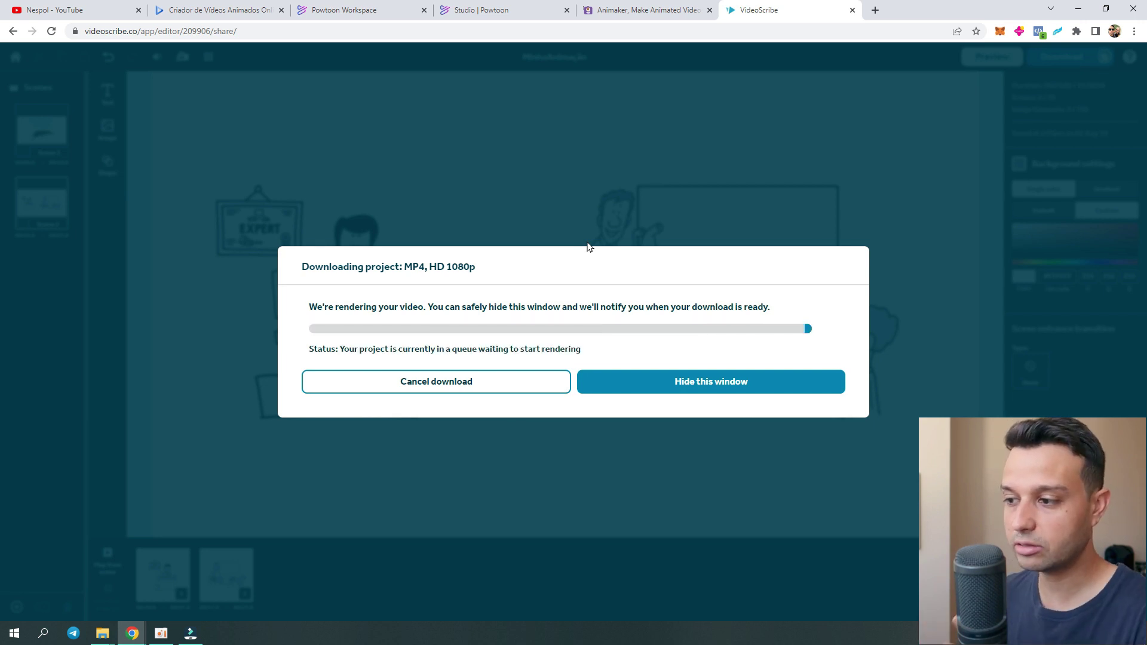
# - Switch to Renderforest and look through its animated video templates
pyautogui.click(221, 9)
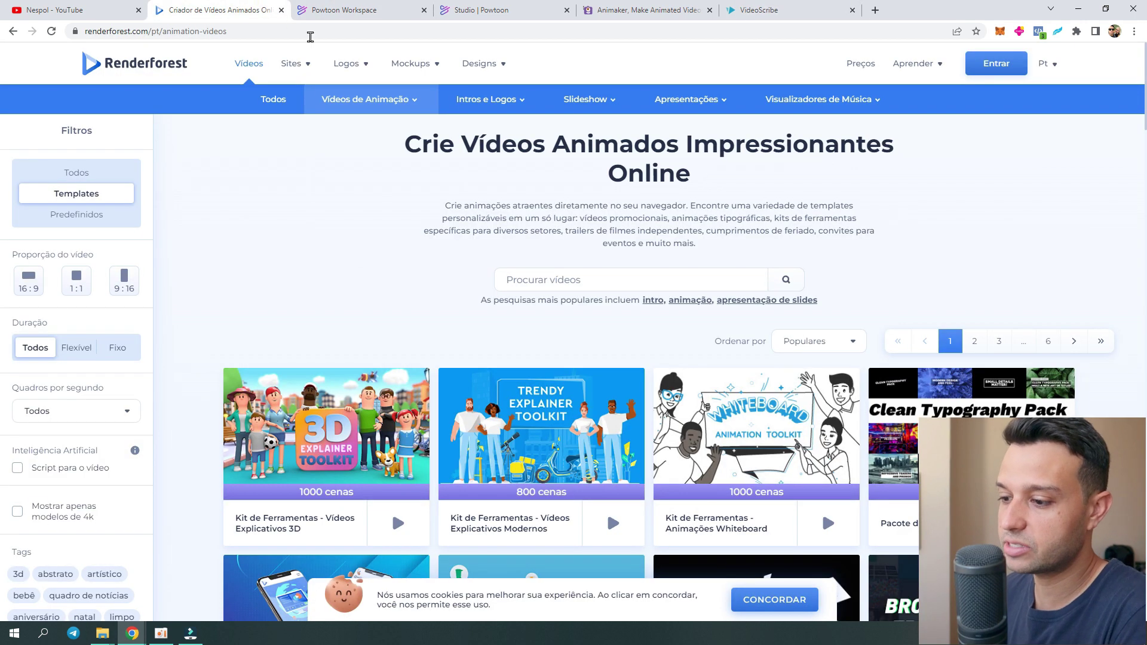
pyautogui.moveTo(347, 63)
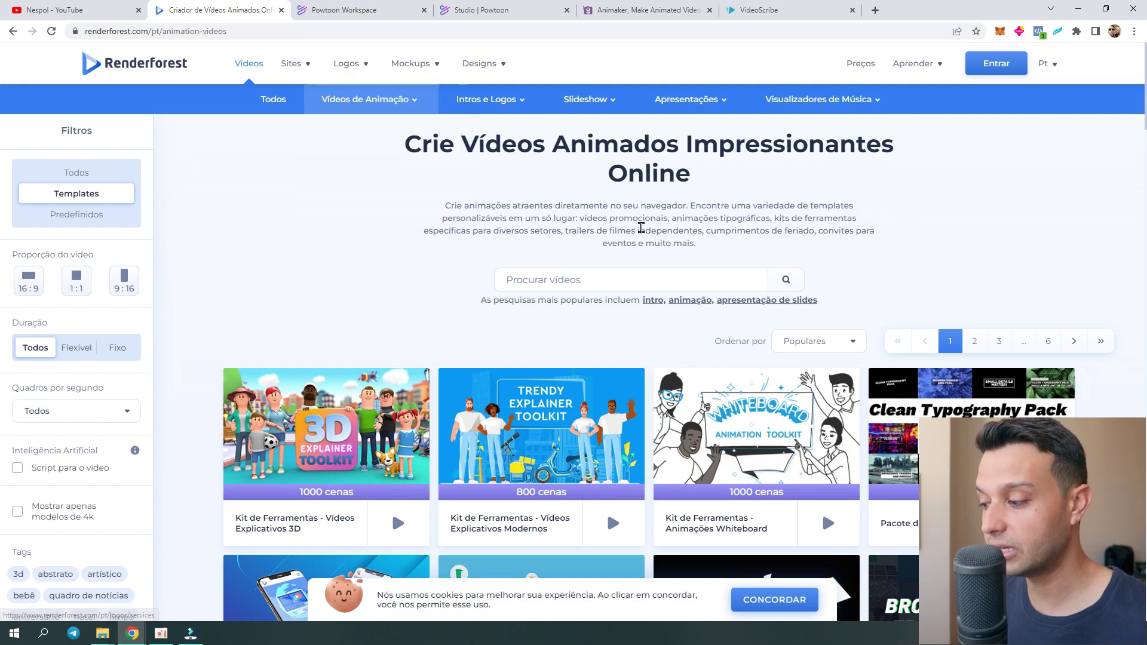
pyautogui.scroll(-7, 632, 247)
pyautogui.scroll(7, 633, 247)
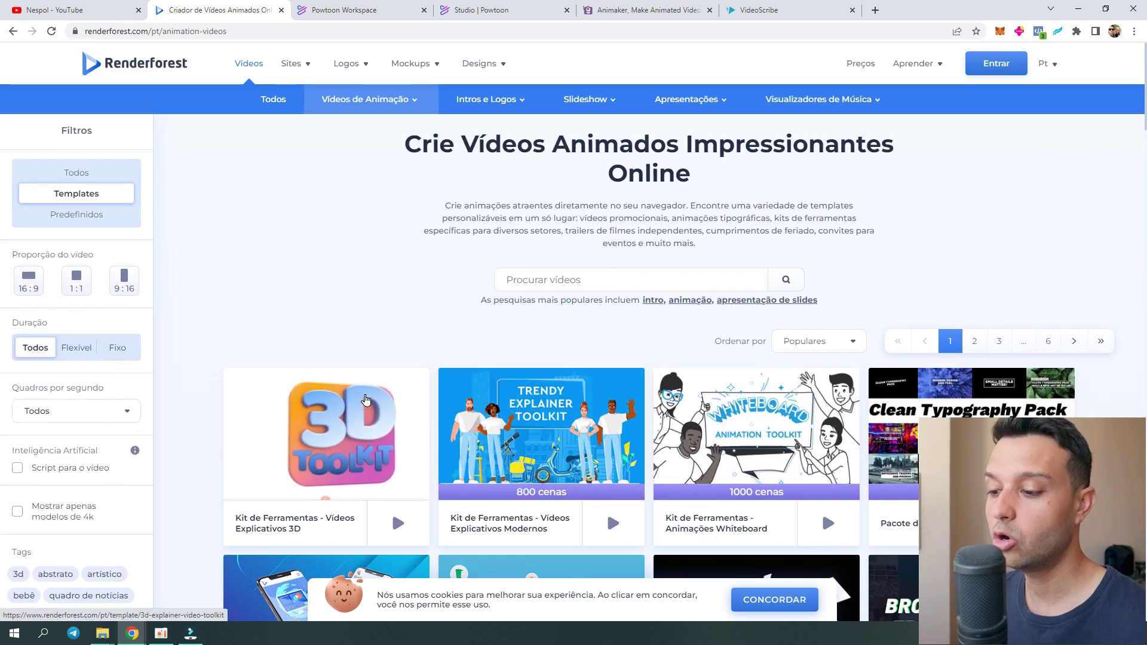
# - Start a new video from the 3D explainer toolkit (Kit de Ferramentas - Vídeos Explicativos 3D) and decline the tutorial
pyautogui.click(383, 383)
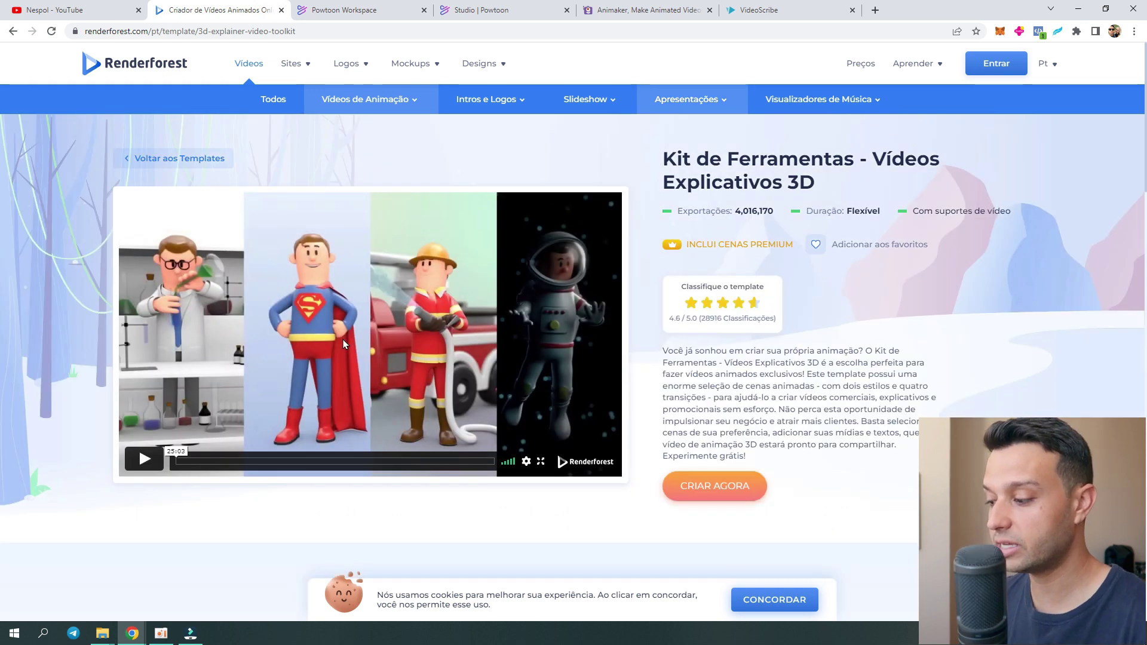
pyautogui.click(715, 486)
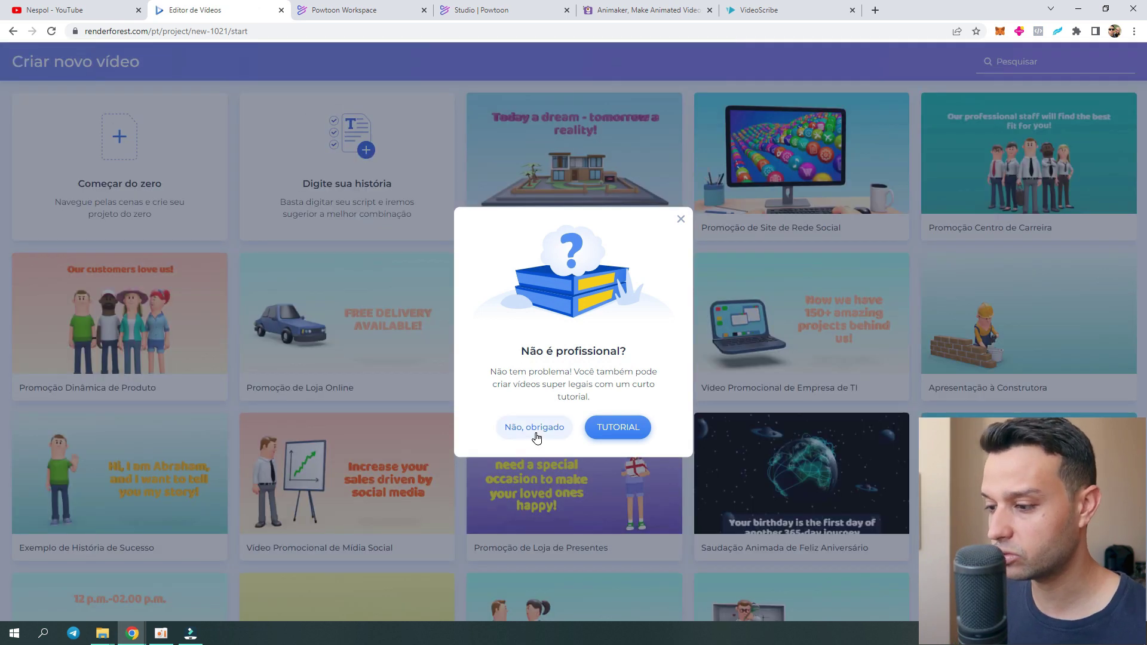
pyautogui.click(535, 429)
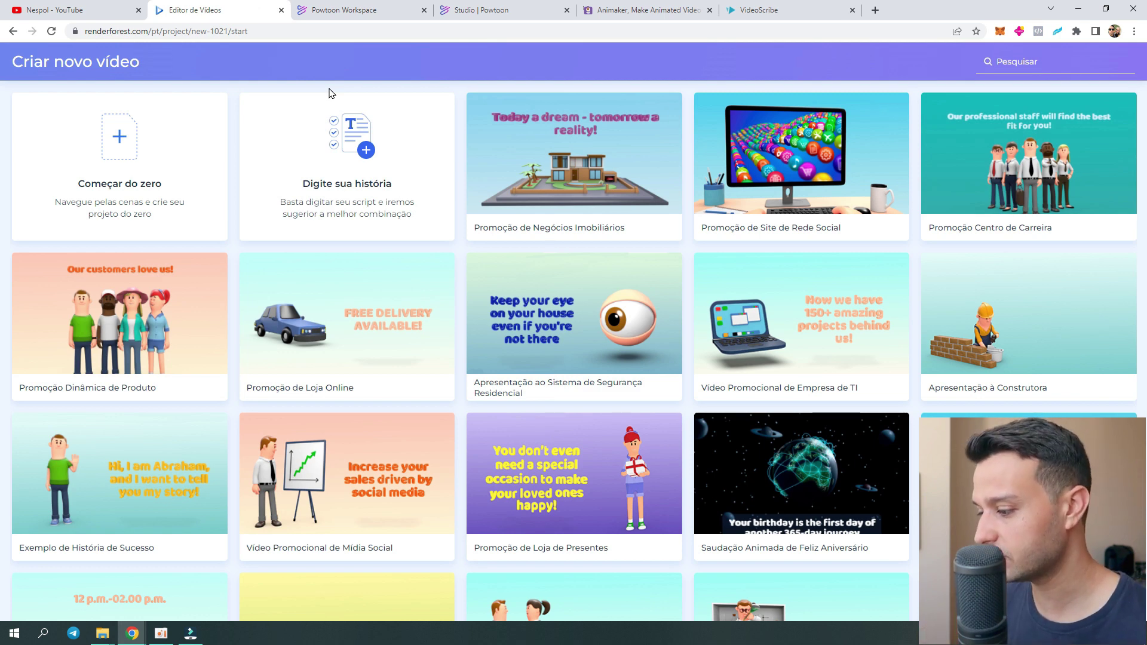
# - Browse the ready-made stories and open the details of "Vídeo Promocional de Serviços de Relações Públicas"
pyautogui.scroll(-5, 328, 123)
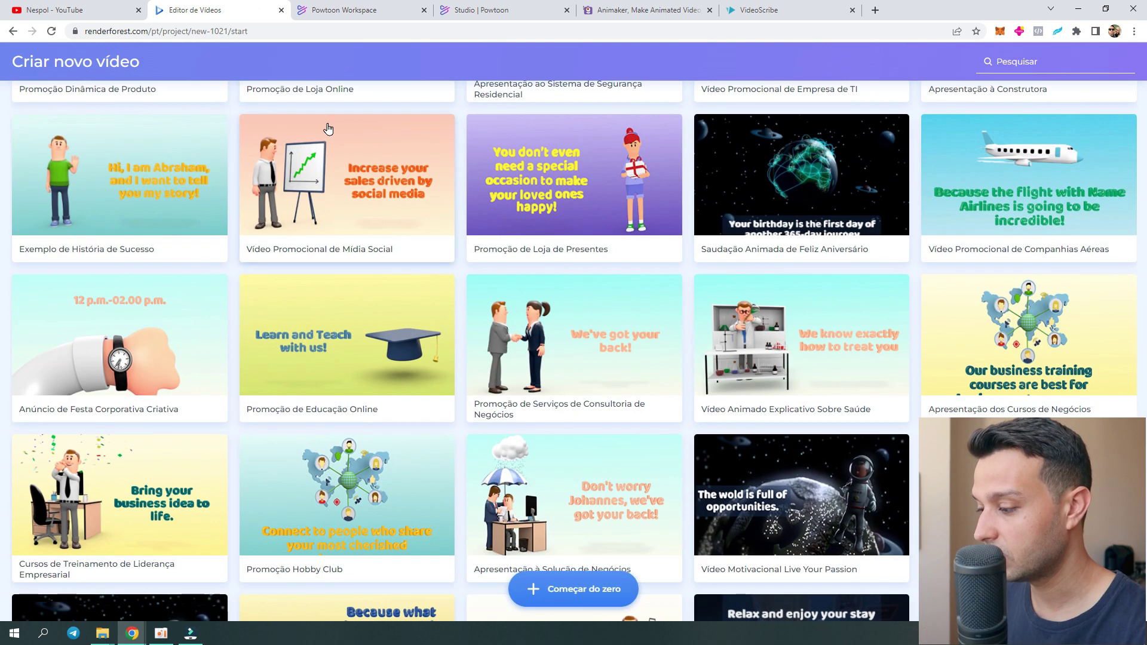
pyautogui.scroll(-2, 569, 192)
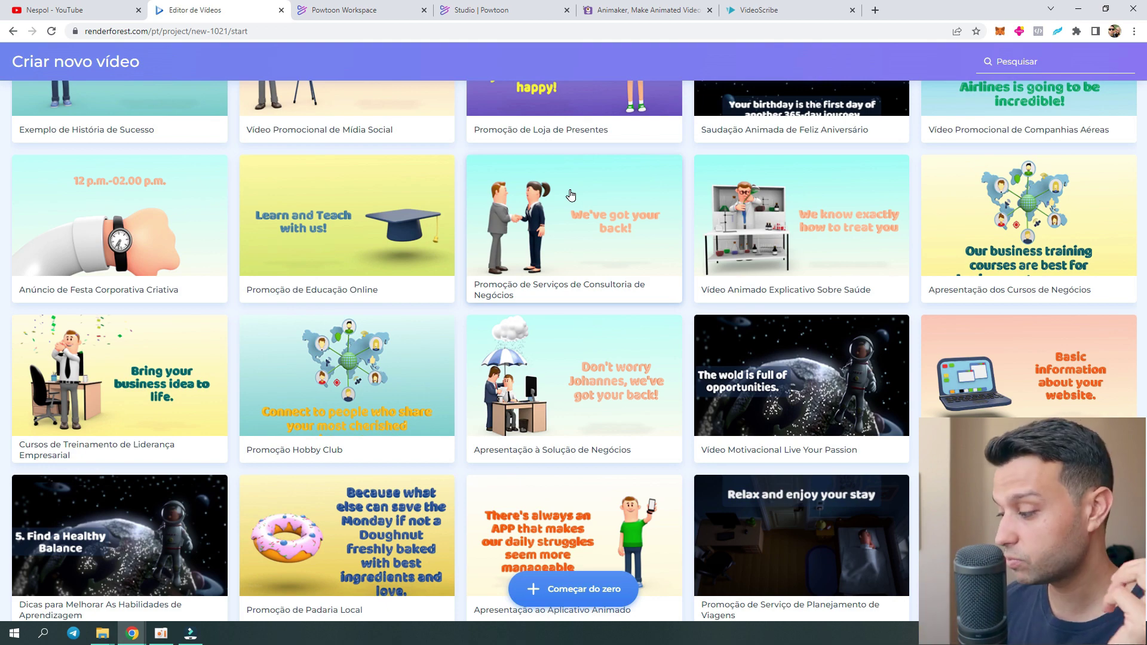
pyautogui.scroll(-8, 583, 206)
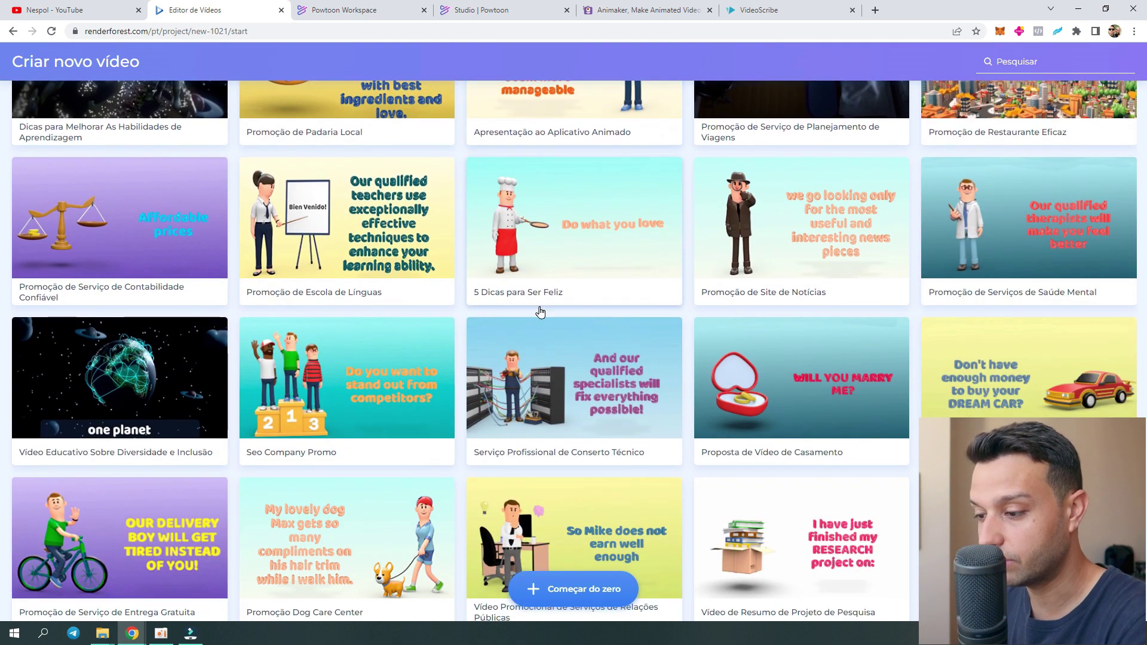
pyautogui.scroll(-4, 541, 311)
pyautogui.click(648, 355)
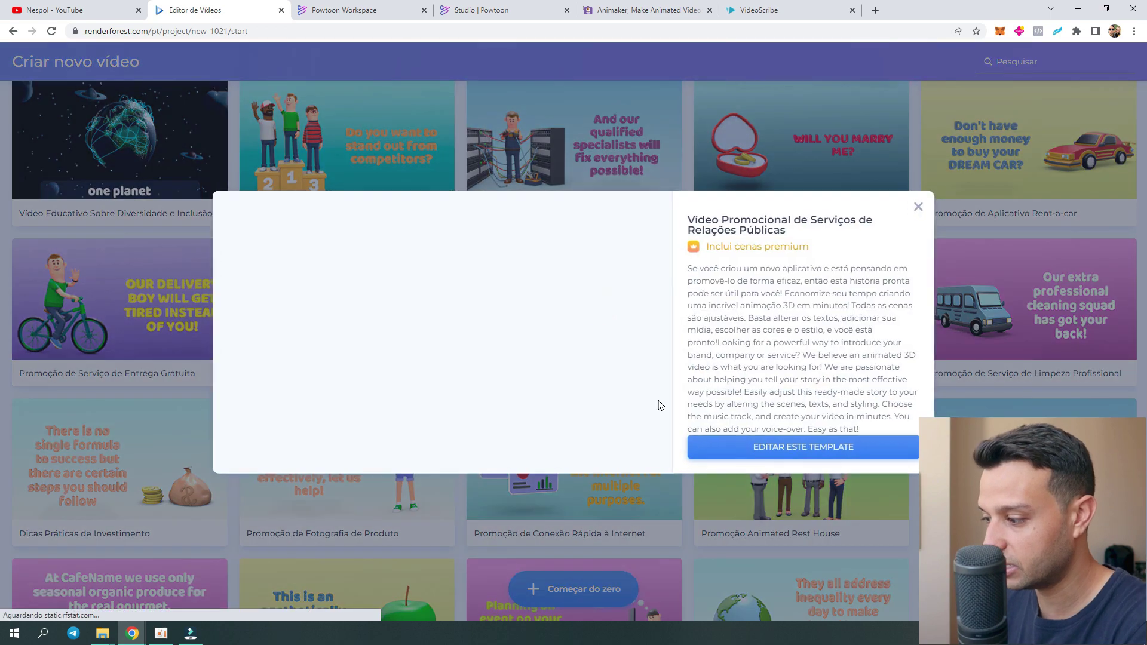
# - Open the ready-made story for editing and replace the first scene's text with "Minha Video Aula"
pyautogui.click(779, 448)
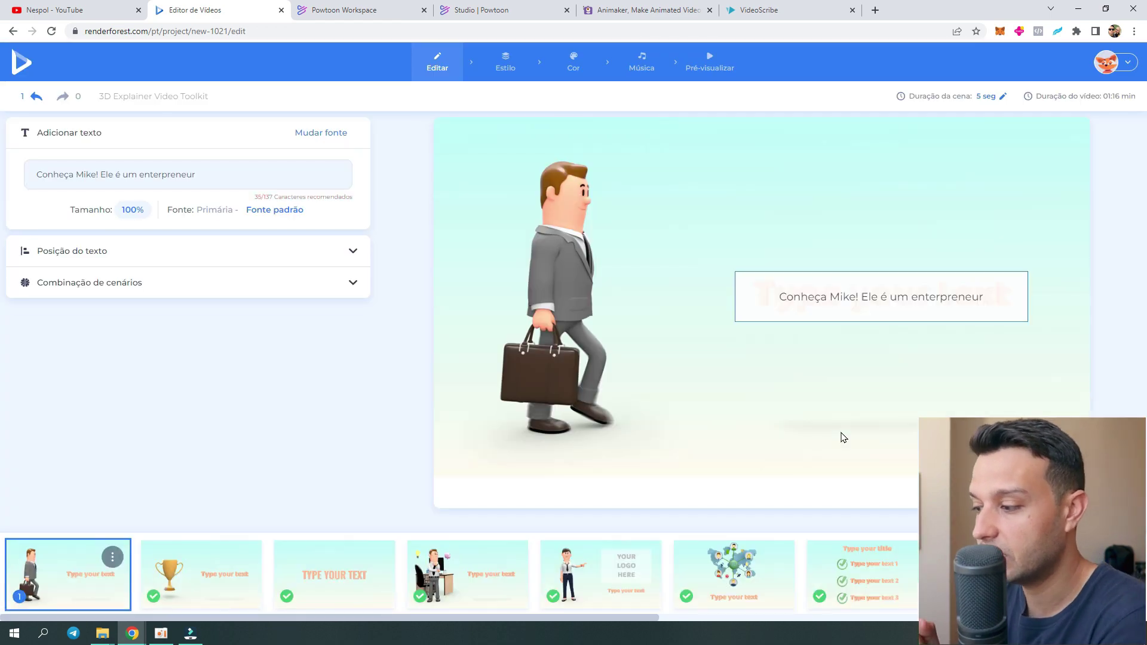
pyautogui.click(169, 569)
pyautogui.click(56, 584)
pyautogui.click(844, 299)
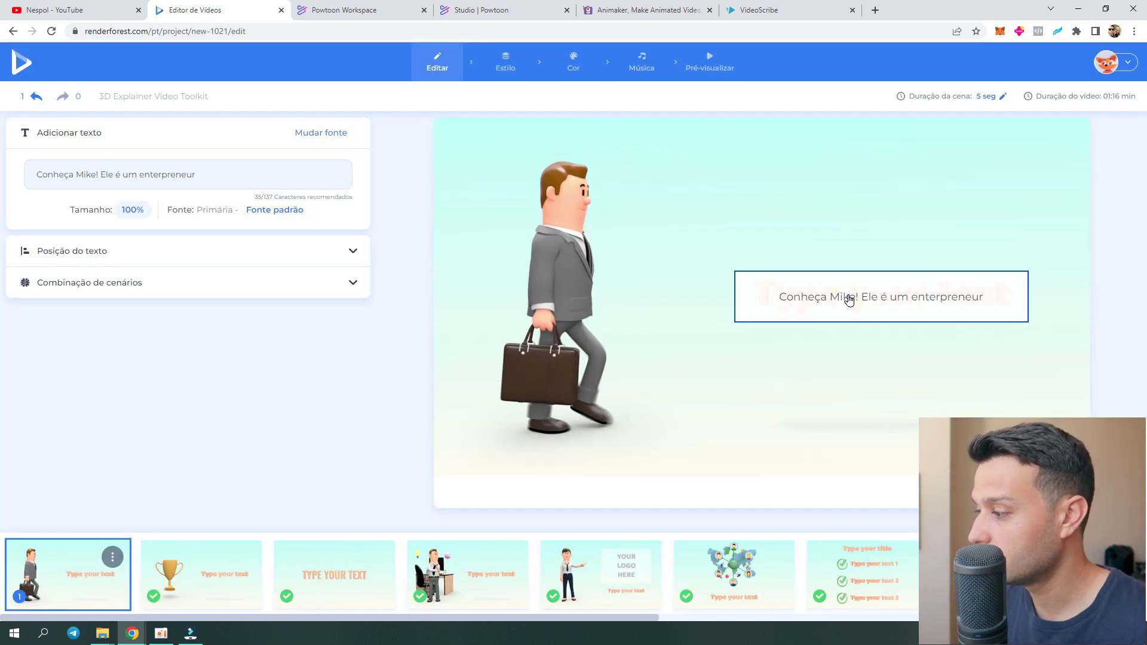
pyautogui.click(909, 294)
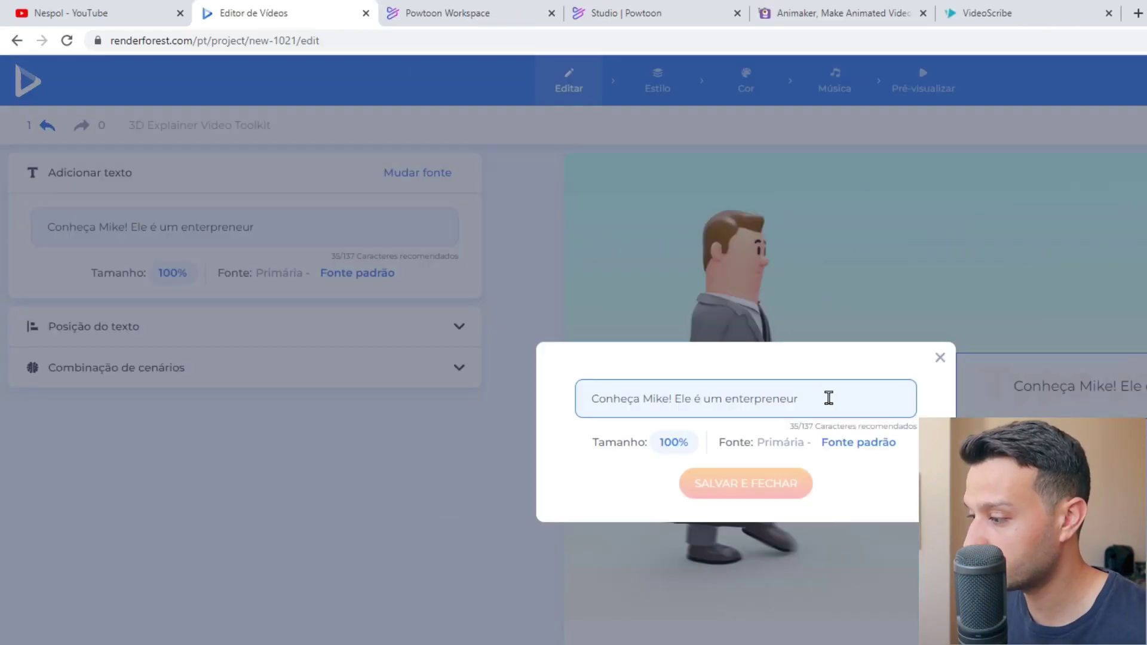
pyautogui.tripleClick(839, 387)
pyautogui.write('Minha Video Aula')
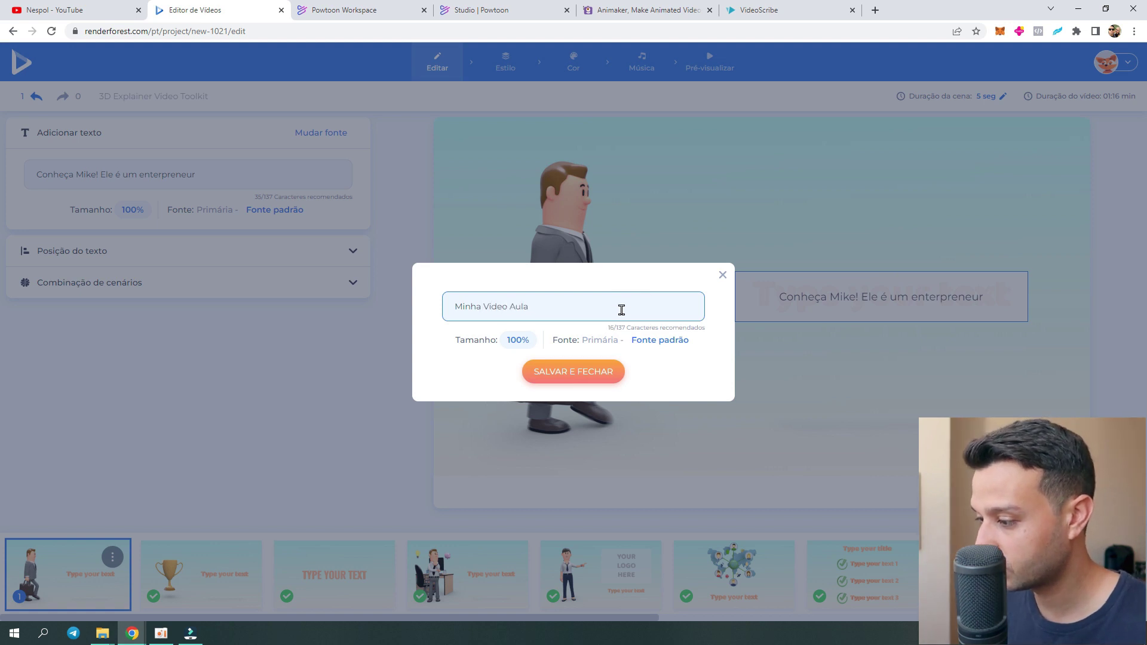
pyautogui.click(609, 364)
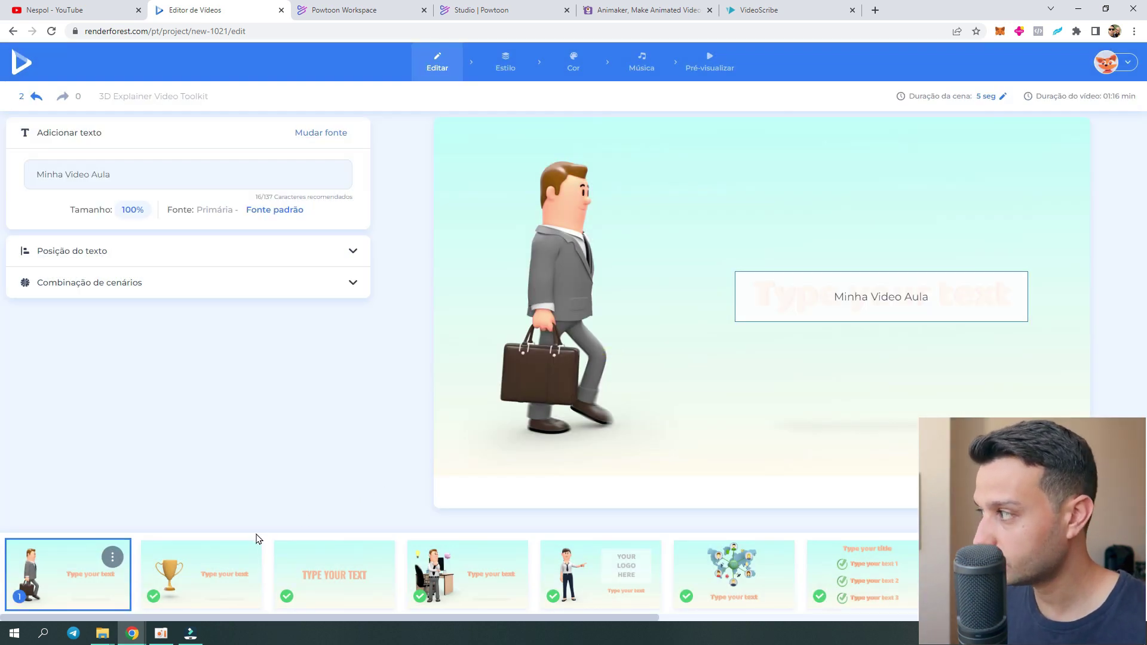
# - Look through scenes 2 to 5 and their editable text and image content, leaving them unedited
pyautogui.click(248, 553)
pyautogui.click(858, 302)
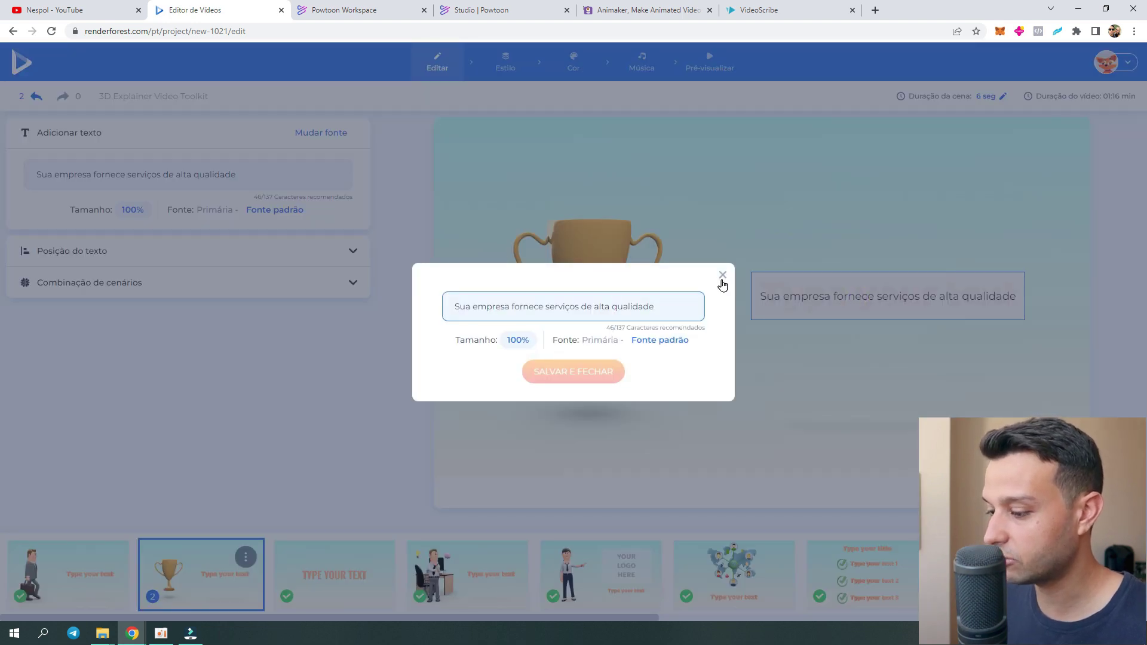
pyautogui.click(723, 281)
pyautogui.click(364, 565)
pyautogui.click(502, 568)
pyautogui.click(600, 573)
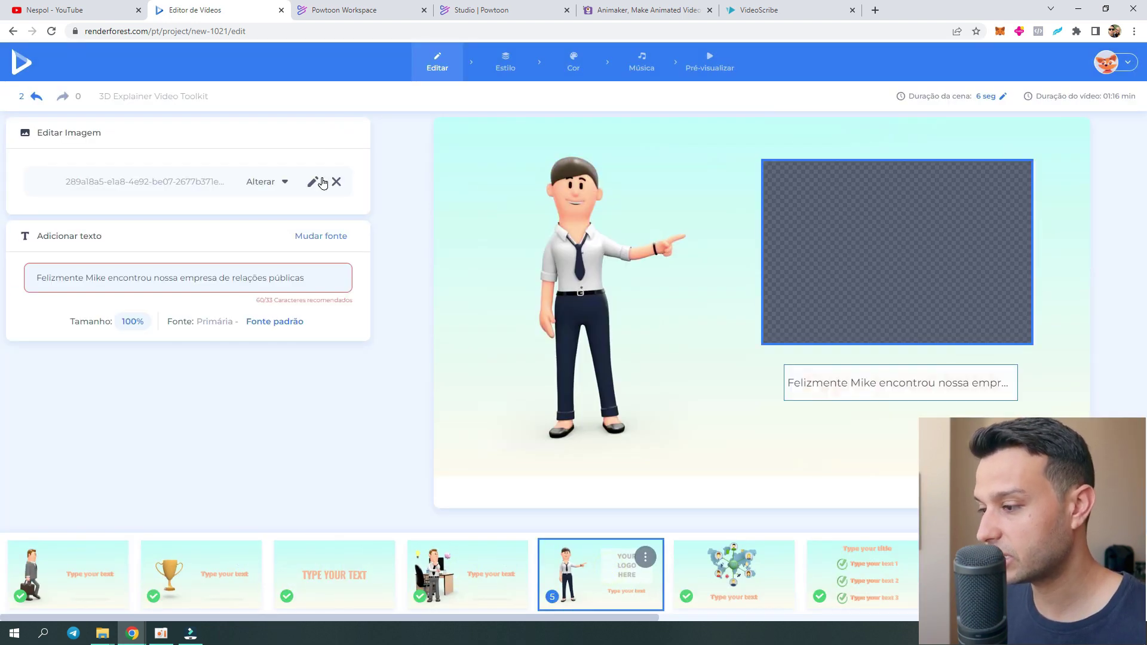
# - Set the animation's overall appearance to Flat Look
pyautogui.click(511, 69)
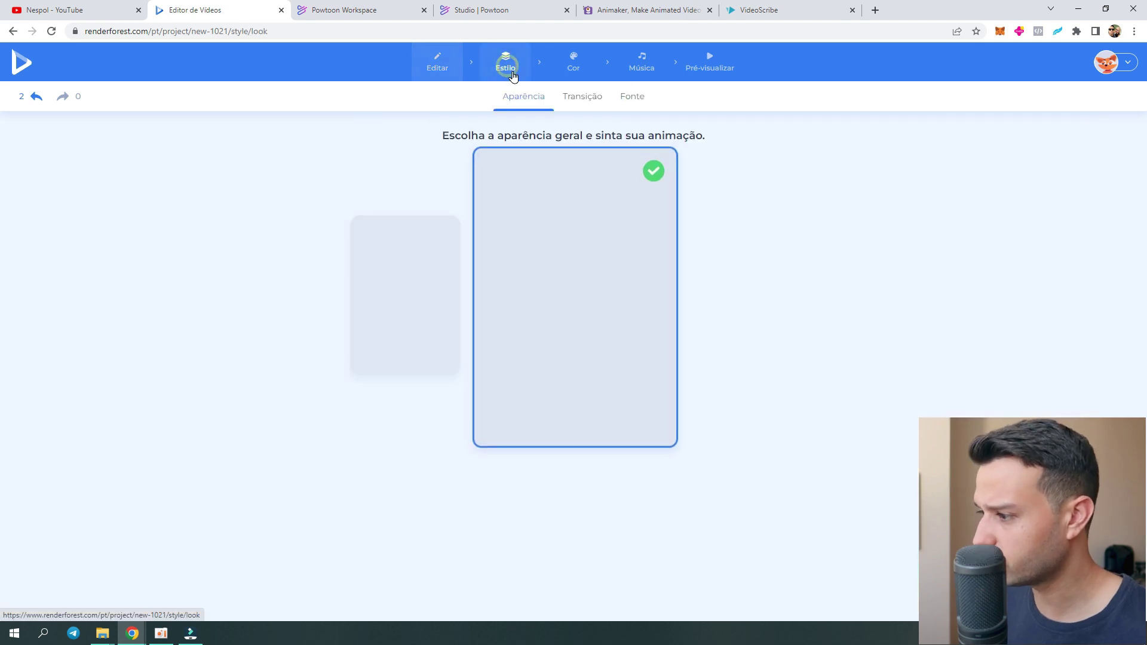
pyautogui.click(431, 264)
pyautogui.click(707, 281)
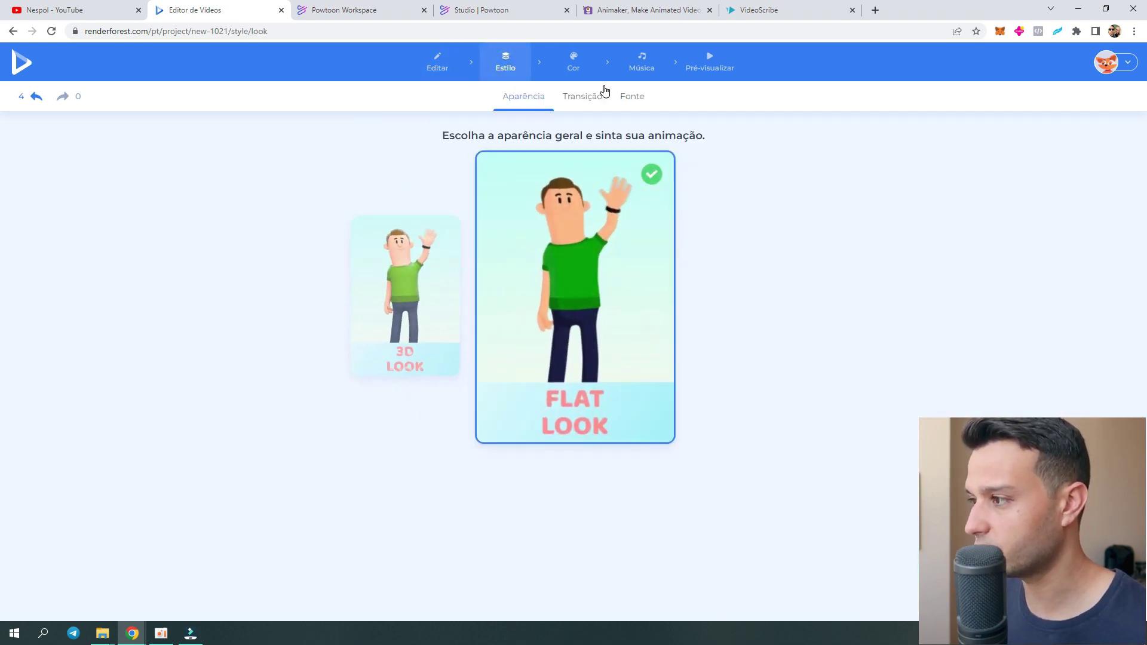
# - Review the colour palettes, the music library and the export options for the video
pyautogui.click(573, 61)
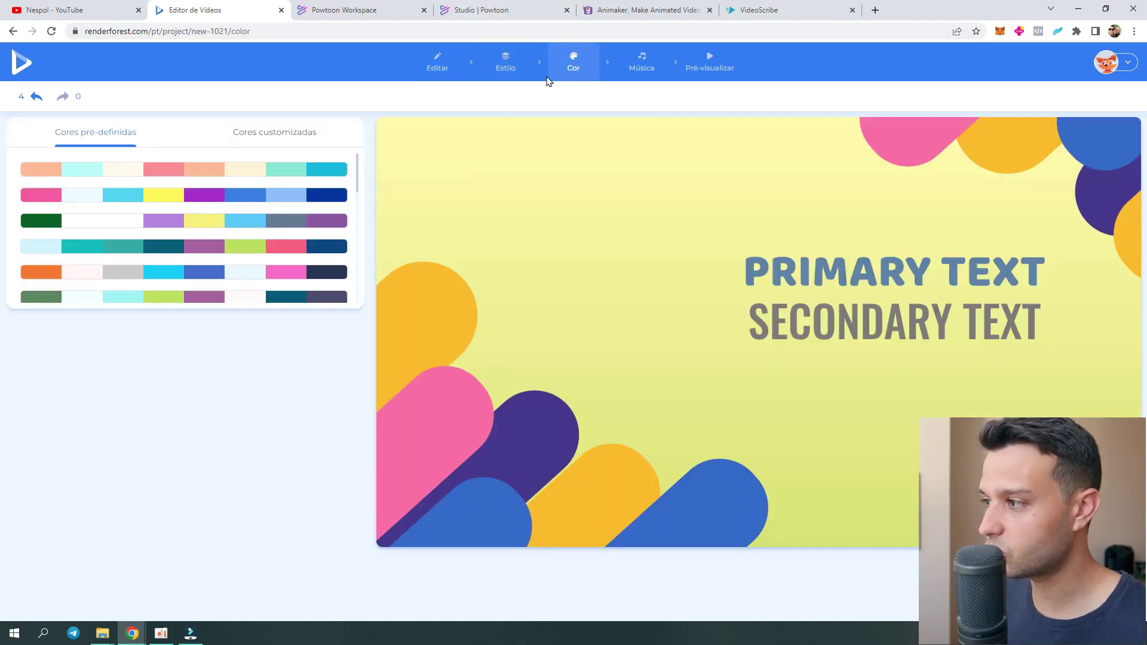
pyautogui.click(620, 67)
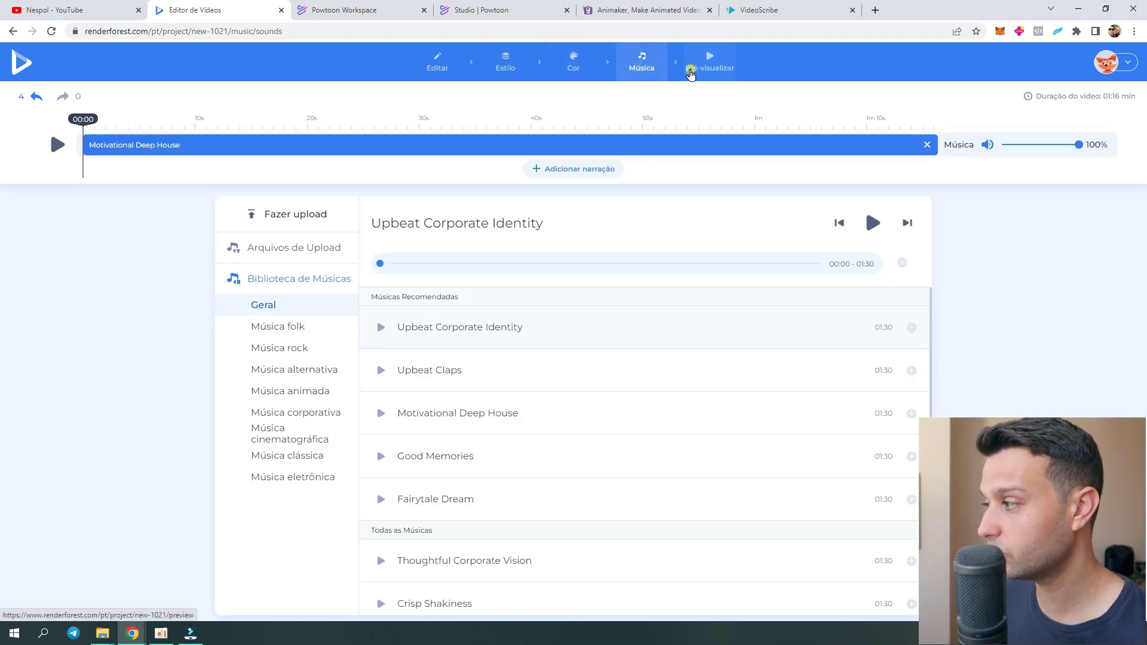
pyautogui.click(689, 70)
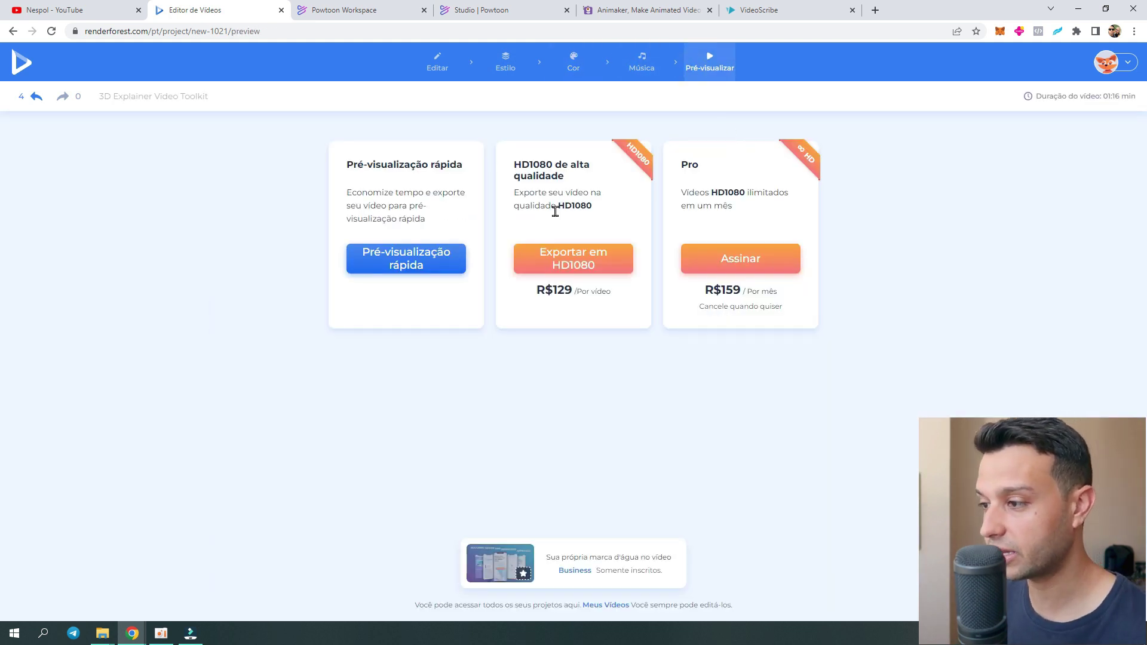
pyautogui.click(440, 251)
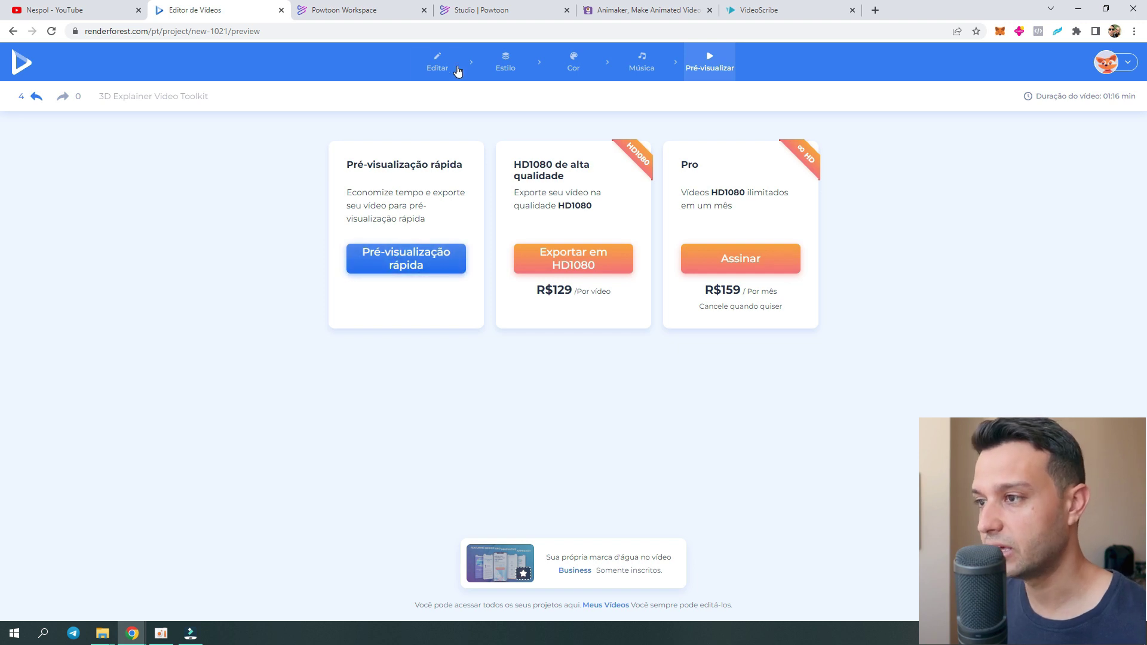
# - Check the VideoScribe rendering progress and go back to Renderforest's video template page
pyautogui.click(743, 7)
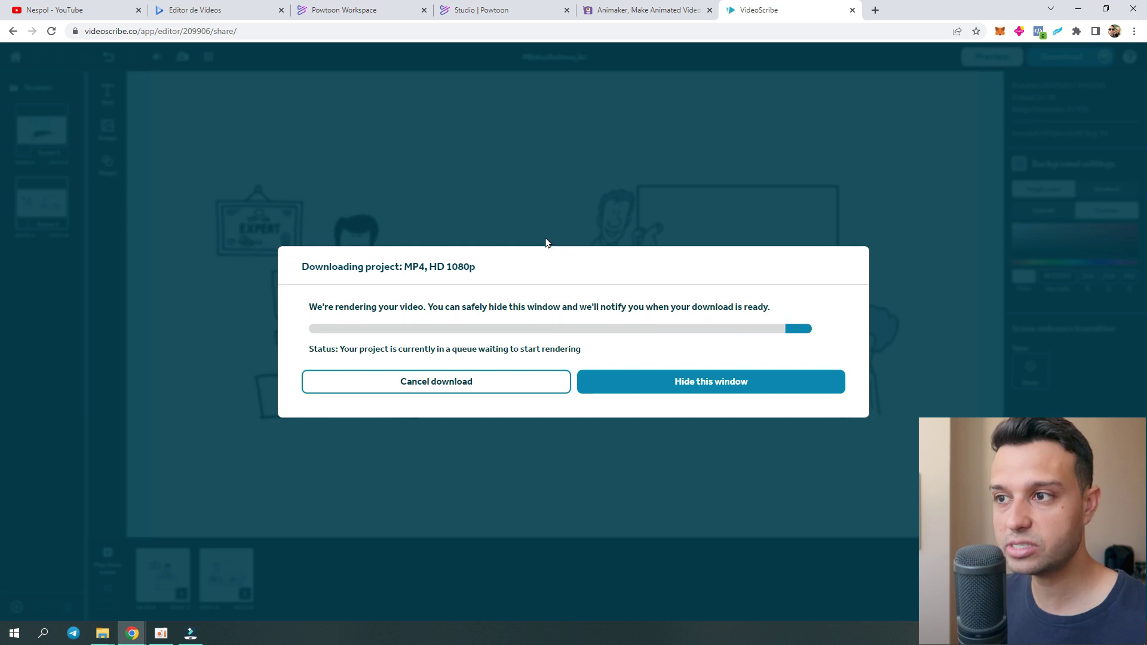
pyautogui.click(201, 7)
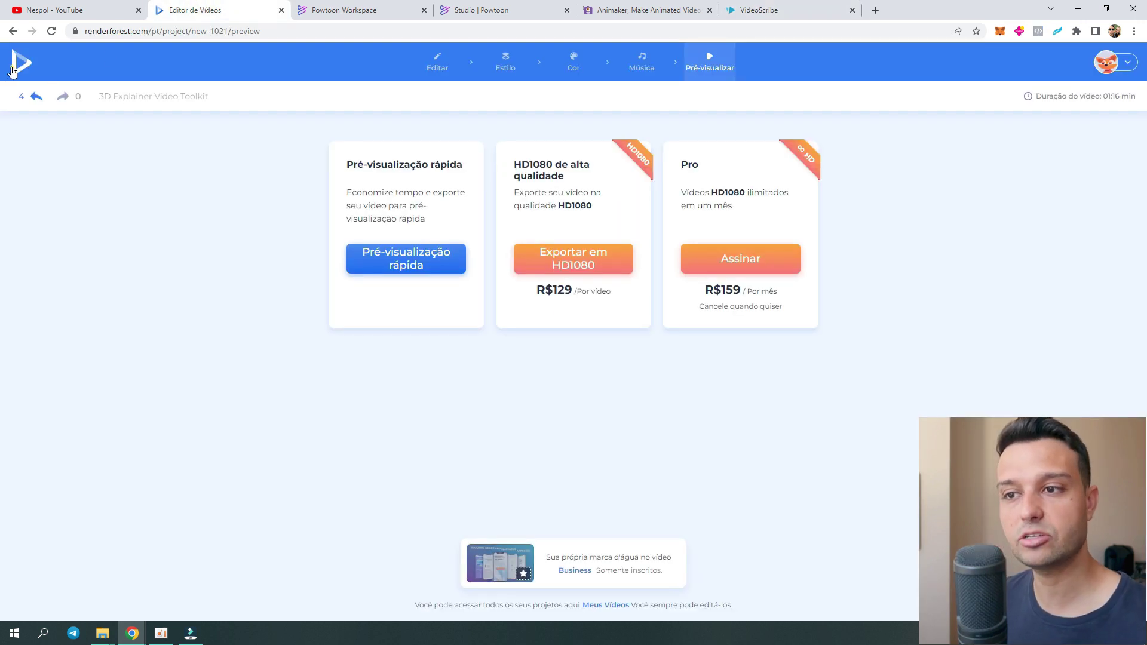
pyautogui.click(13, 67)
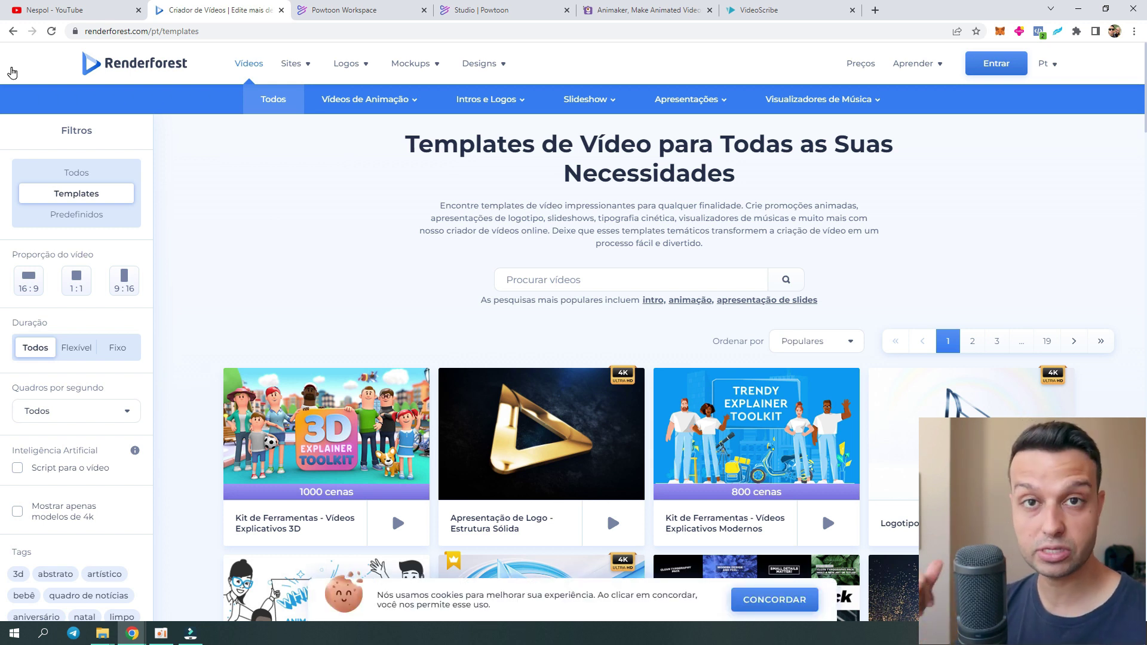
# - Close the Powtoon Workspace page and revisit the open Renderforest, Powtoon Studio, Animaker and VideoScribe pages
pyautogui.click(298, 6)
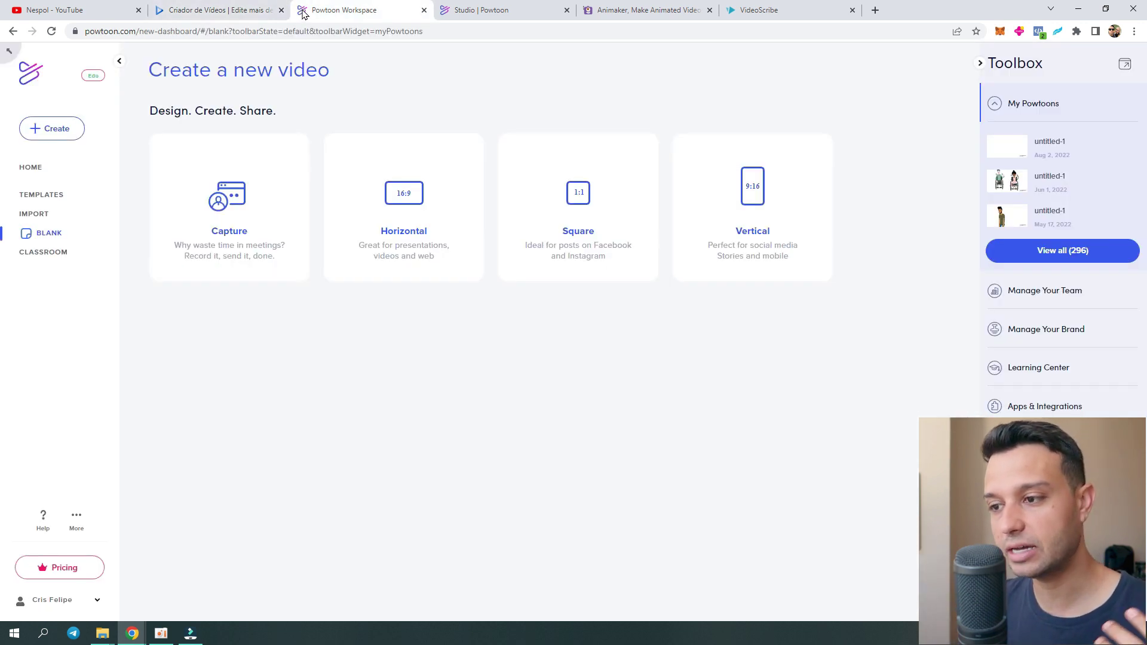
pyautogui.middleClick(341, 9)
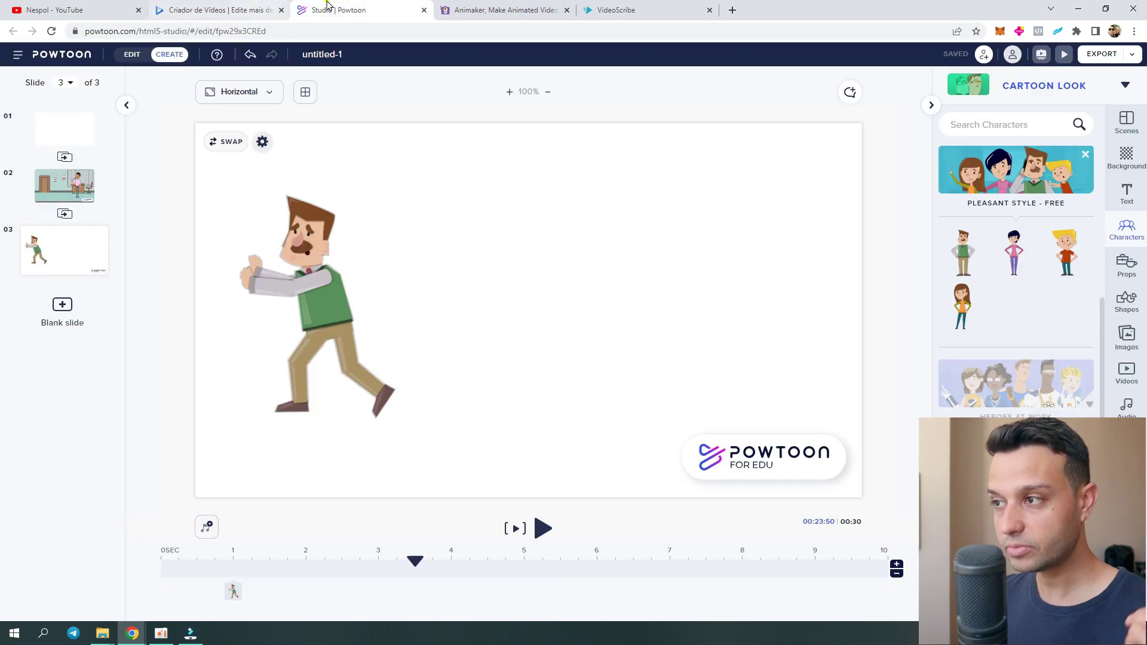
pyautogui.click(461, 8)
pyautogui.click(358, 8)
pyautogui.click(168, 6)
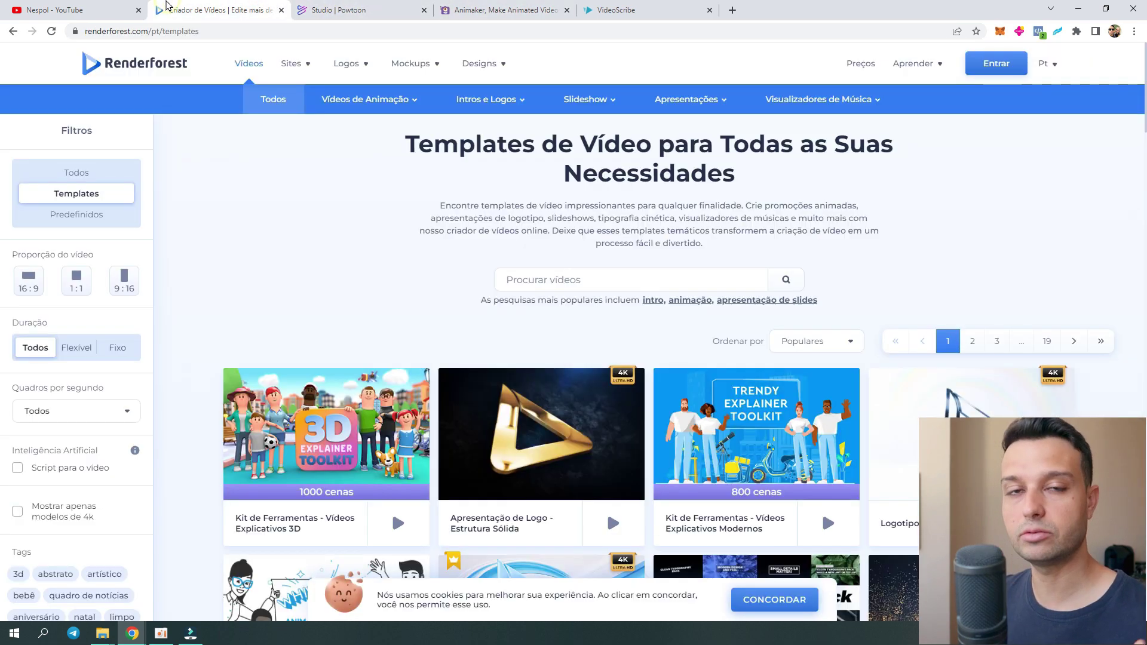
pyautogui.click(309, 6)
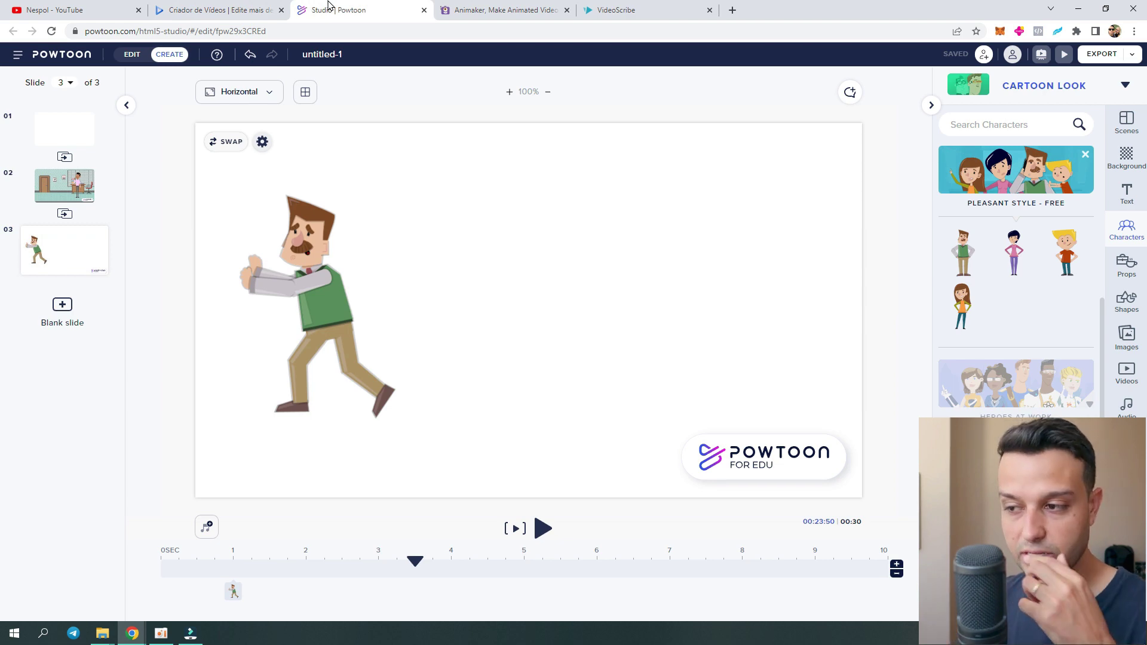
pyautogui.click(530, 6)
pyautogui.click(612, 7)
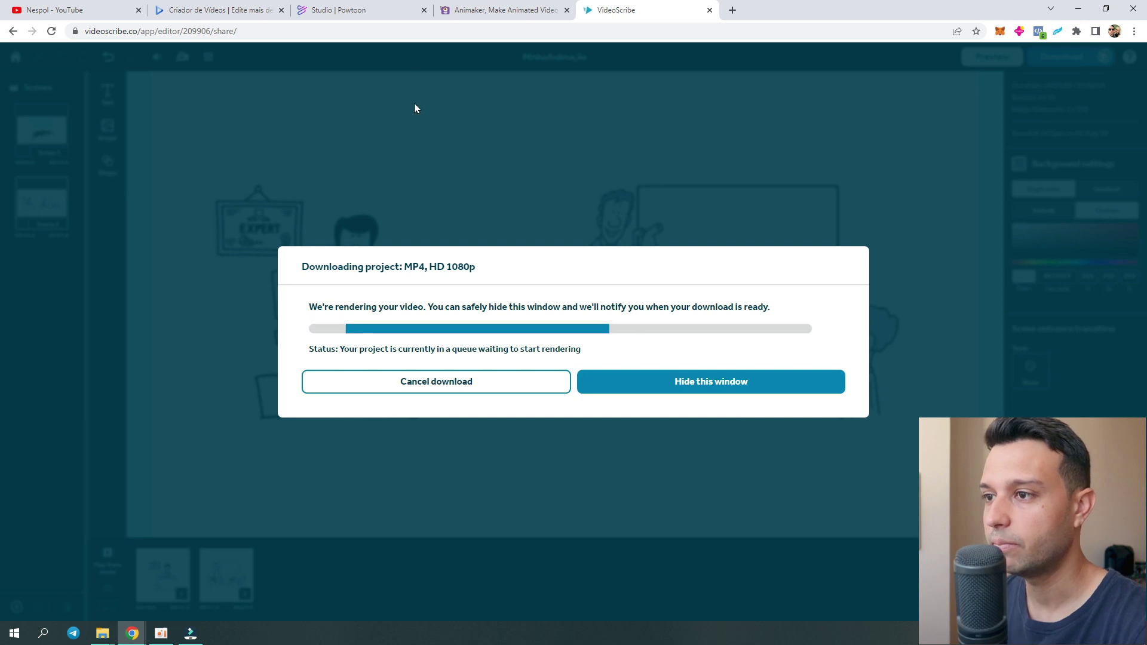
pyautogui.click(336, 7)
pyautogui.click(215, 9)
pyautogui.click(546, 7)
pyautogui.click(615, 10)
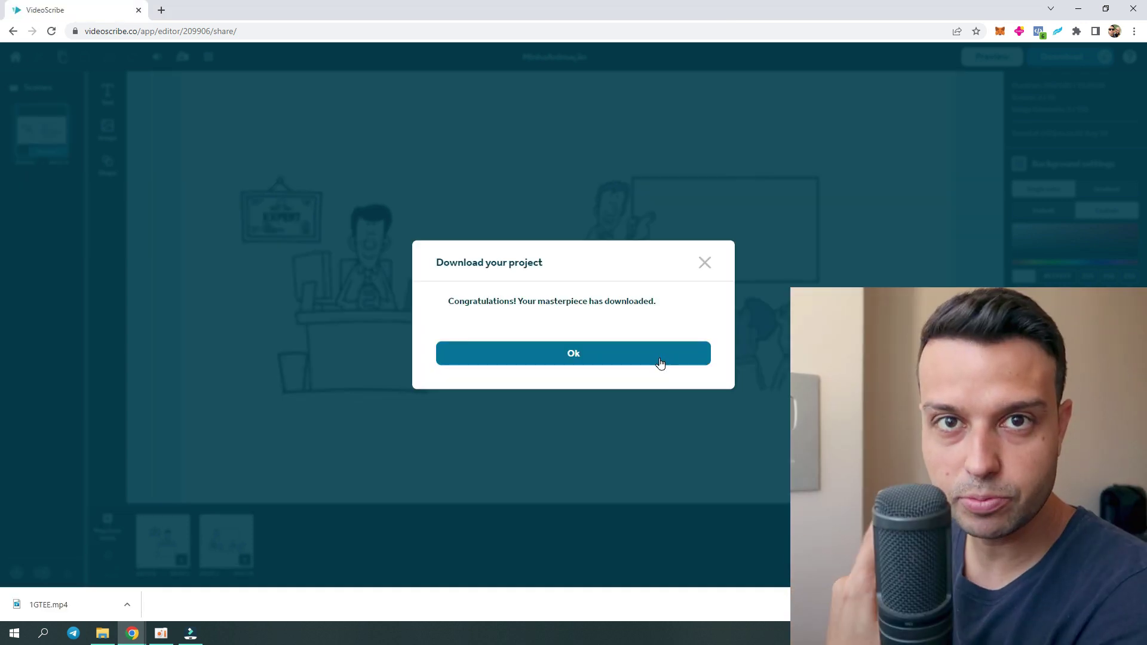
# - Dismiss VideoScribe's download message and play the videosribe file from the Downloads folder, closing the player at the end
pyautogui.click(648, 353)
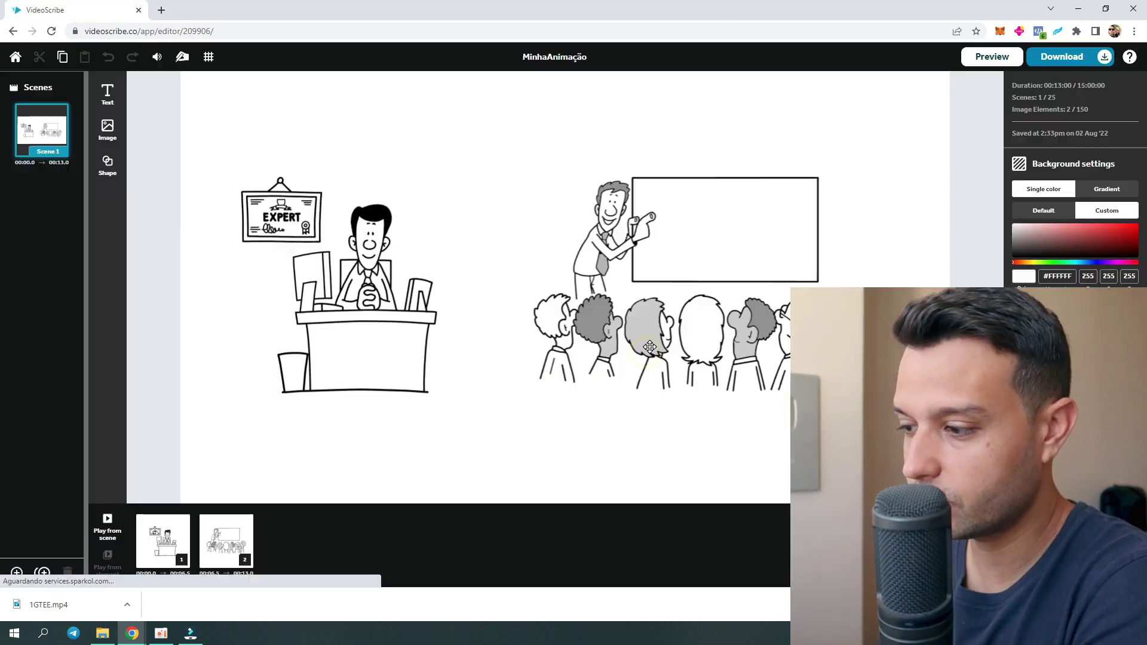
pyautogui.click(110, 635)
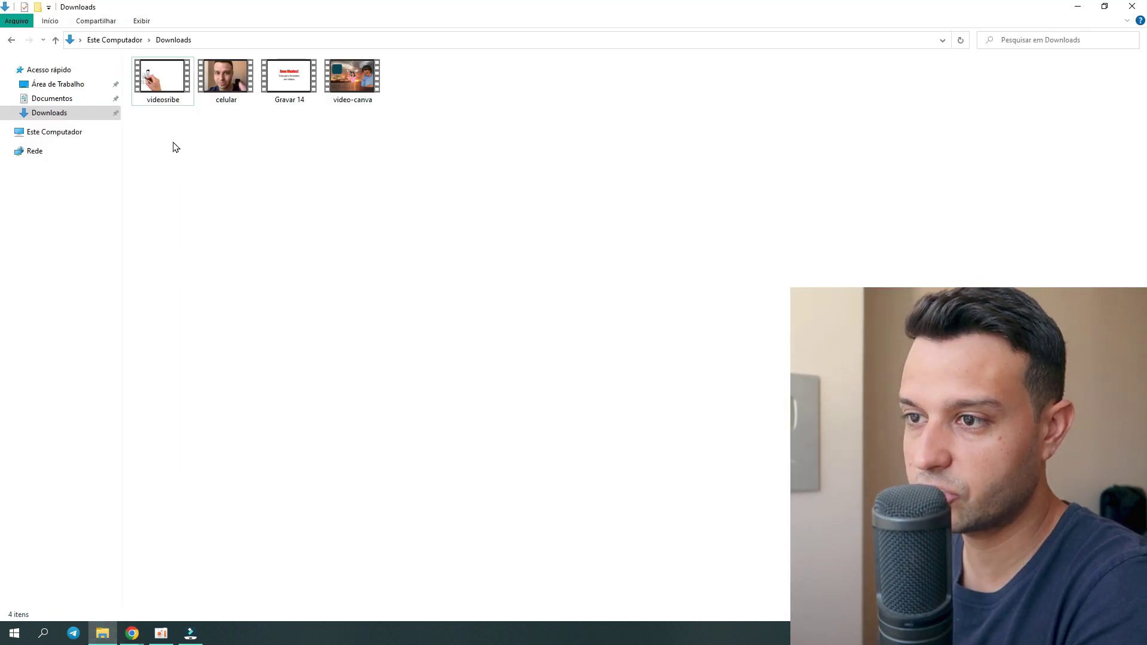
pyautogui.click(170, 90)
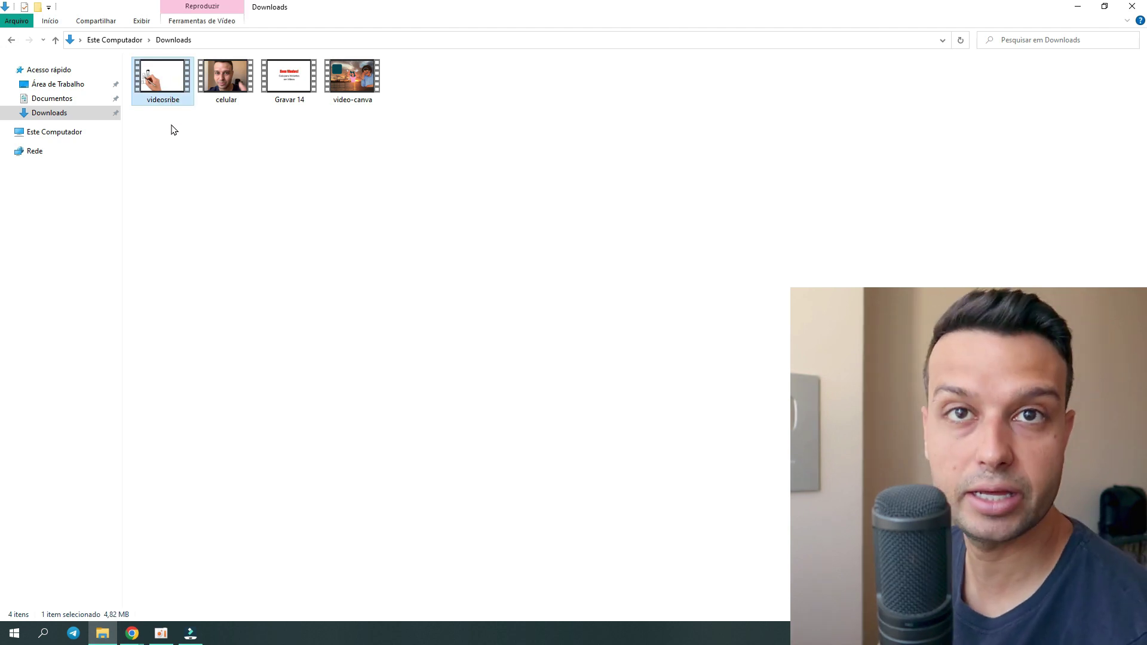
pyautogui.doubleClick(161, 91)
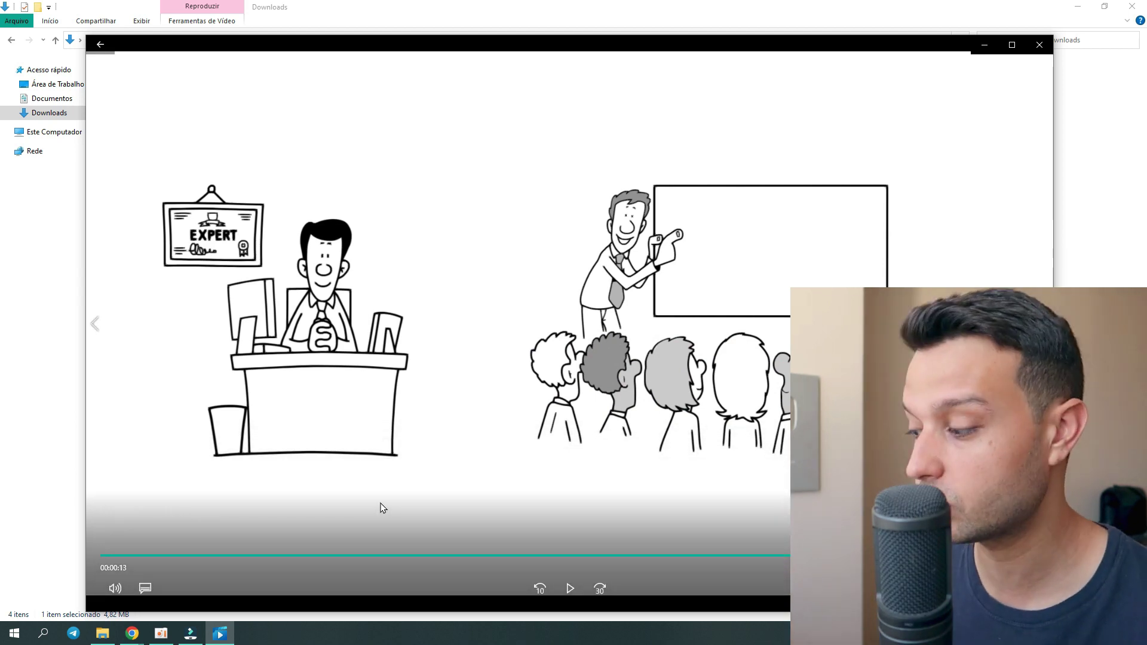
pyautogui.click(1040, 44)
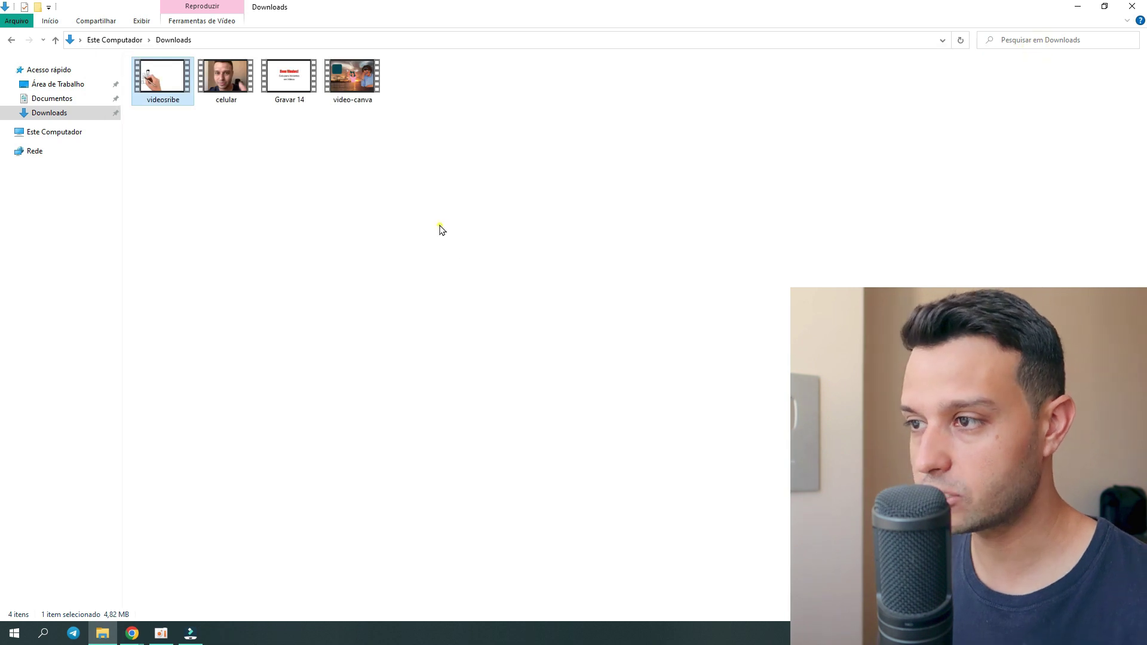
pyautogui.moveTo(443, 175); pyautogui.dragTo(132, 69)
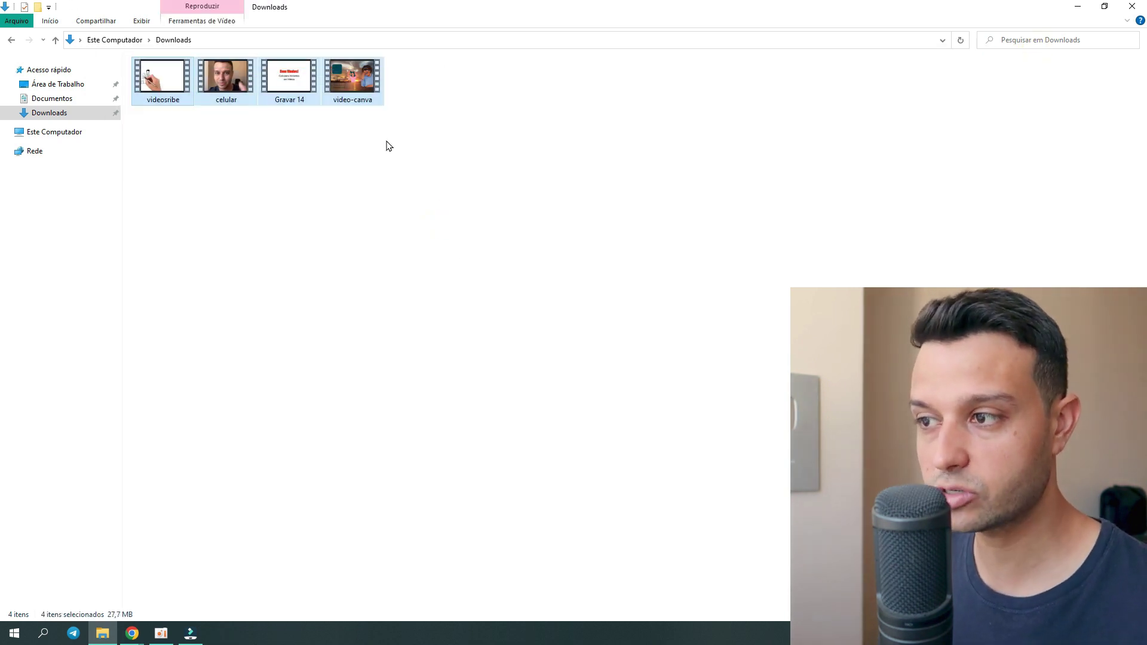
pyautogui.moveTo(388, 141); pyautogui.dragTo(125, 52)
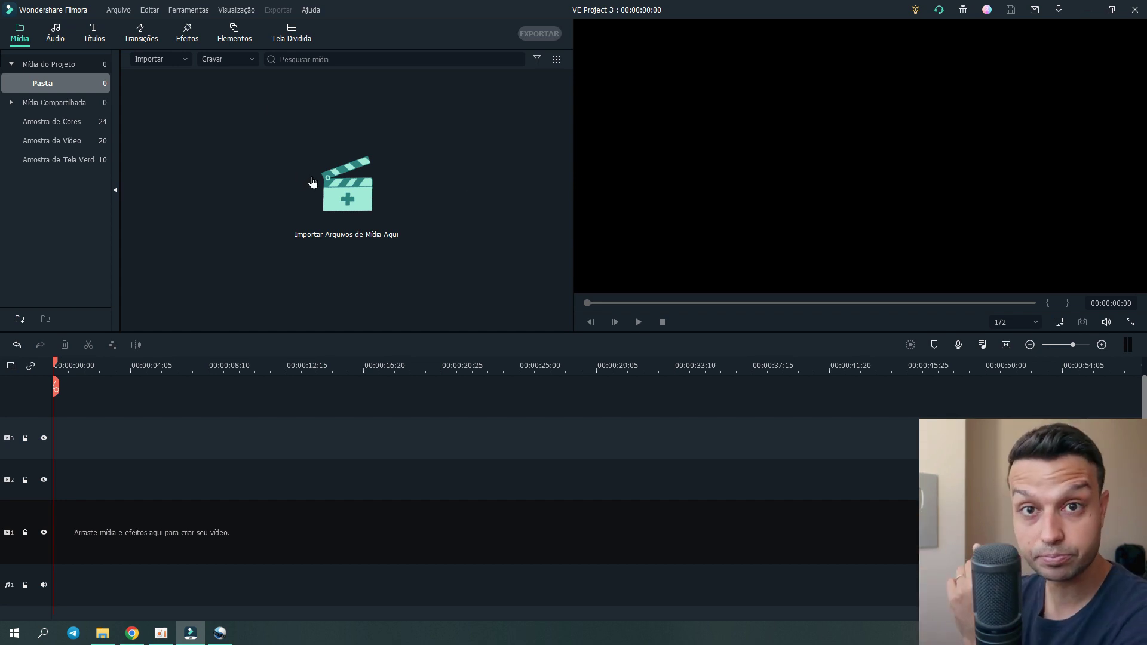
# - Switch to OpenShot Video Editor and import celular, Gravar 14, video-canva and videosribe from the Downloads folder
pyautogui.hotkey('alt', 'Tab')
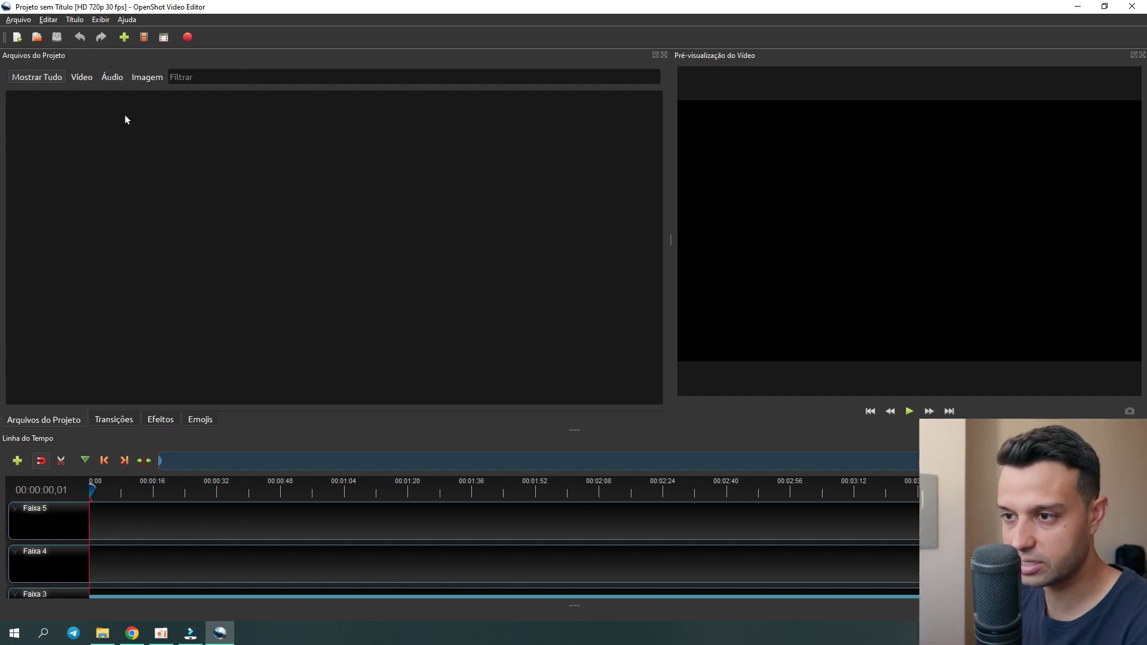
pyautogui.rightClick(109, 147)
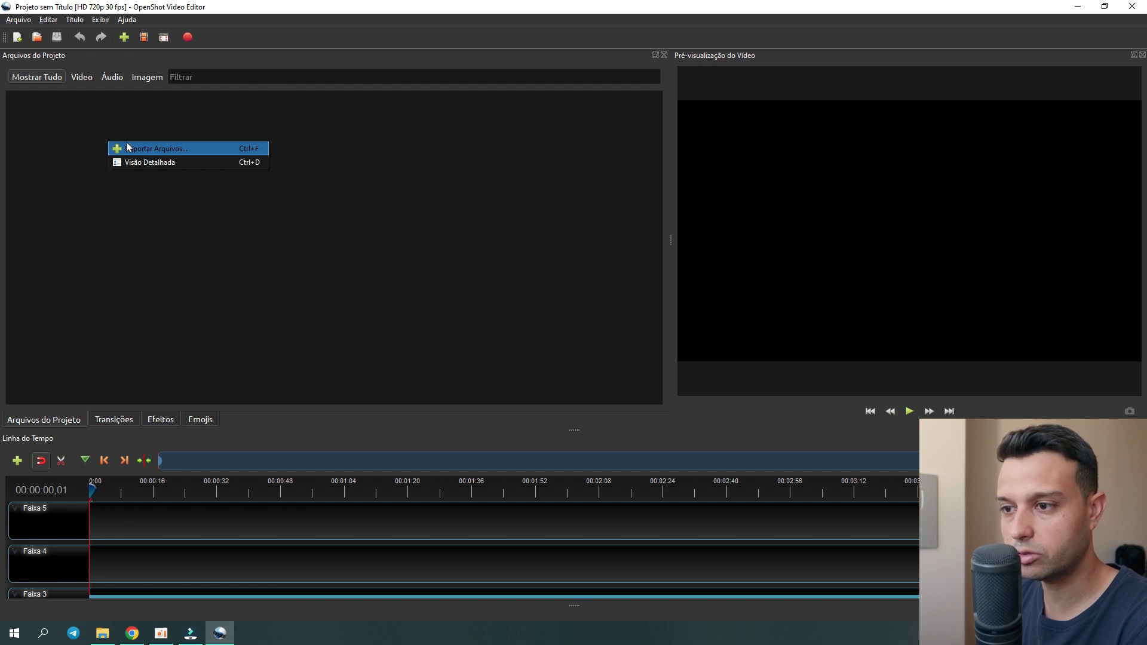
pyautogui.click(133, 148)
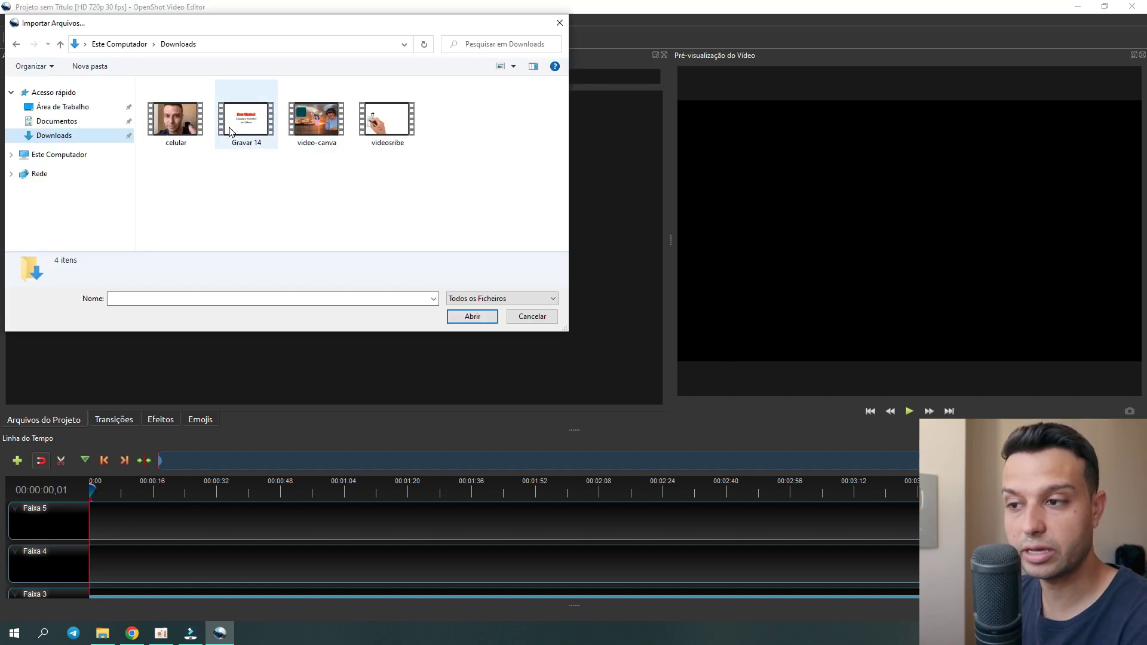
pyautogui.moveTo(167, 169); pyautogui.dragTo(445, 154)
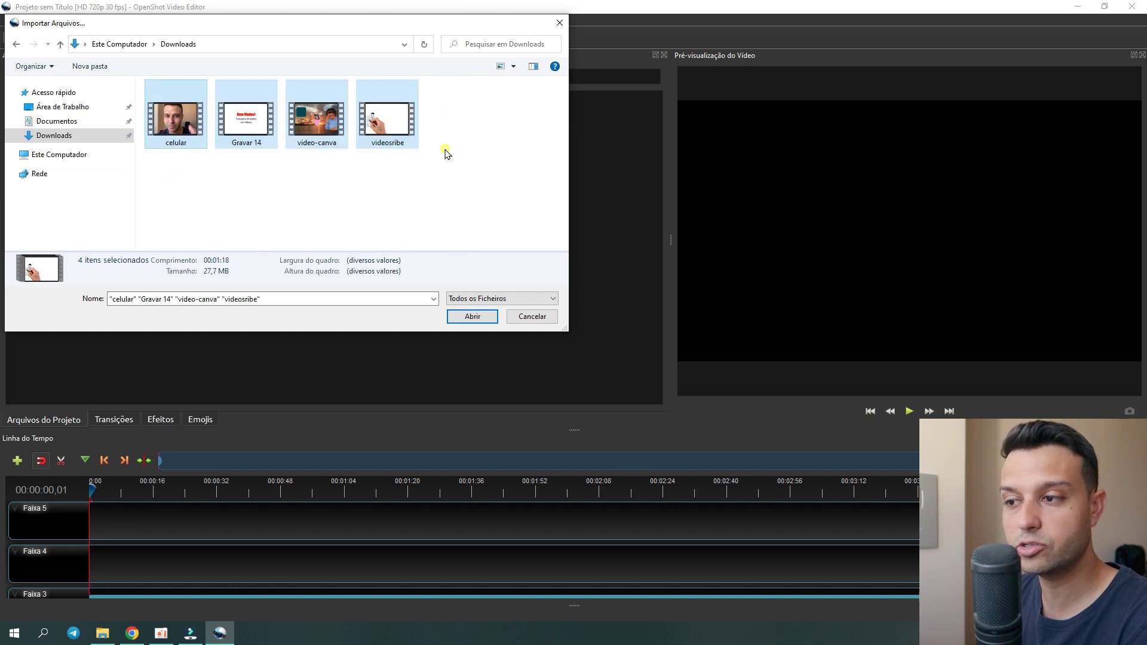
pyautogui.moveTo(168, 167); pyautogui.dragTo(417, 124)
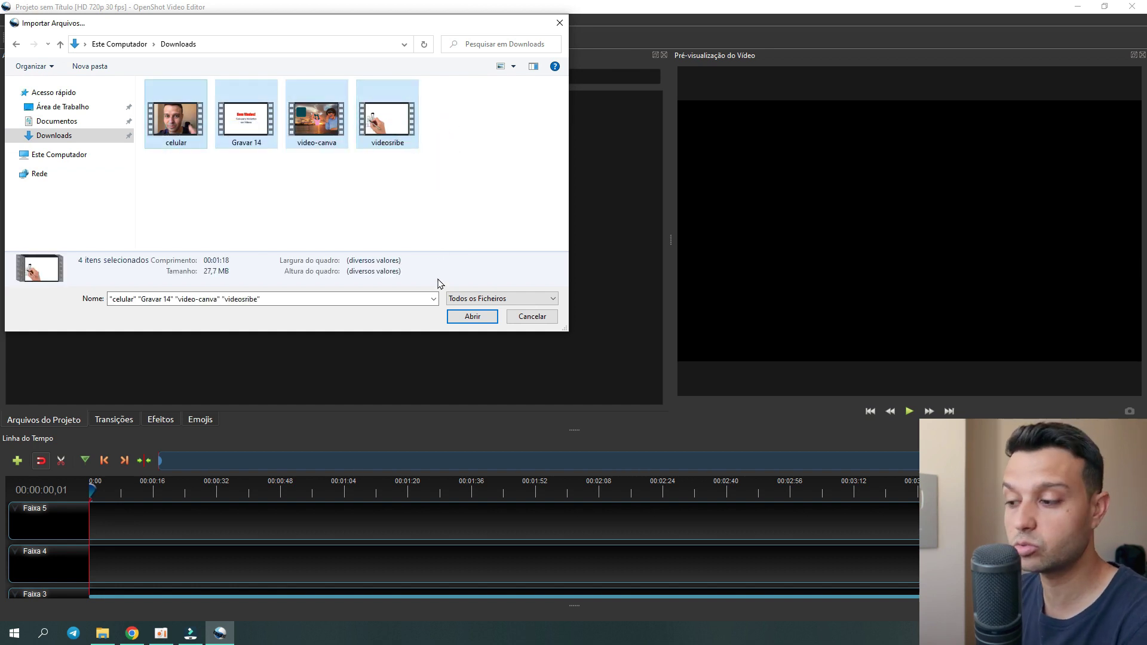
pyautogui.moveTo(161, 162); pyautogui.dragTo(421, 120)
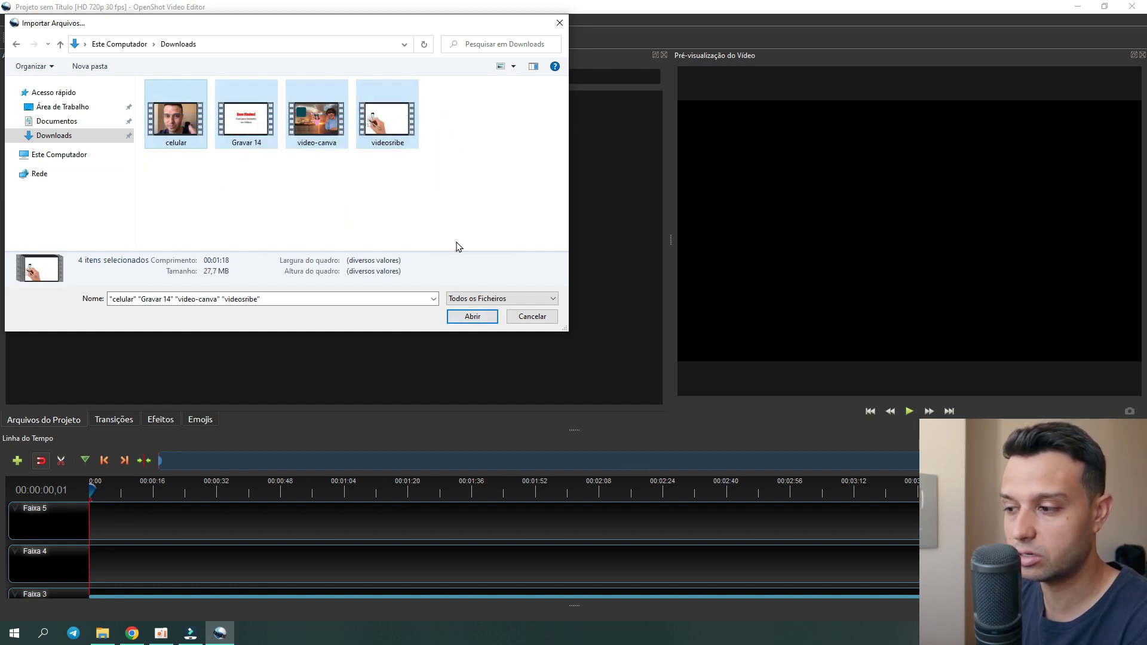
pyautogui.click(467, 316)
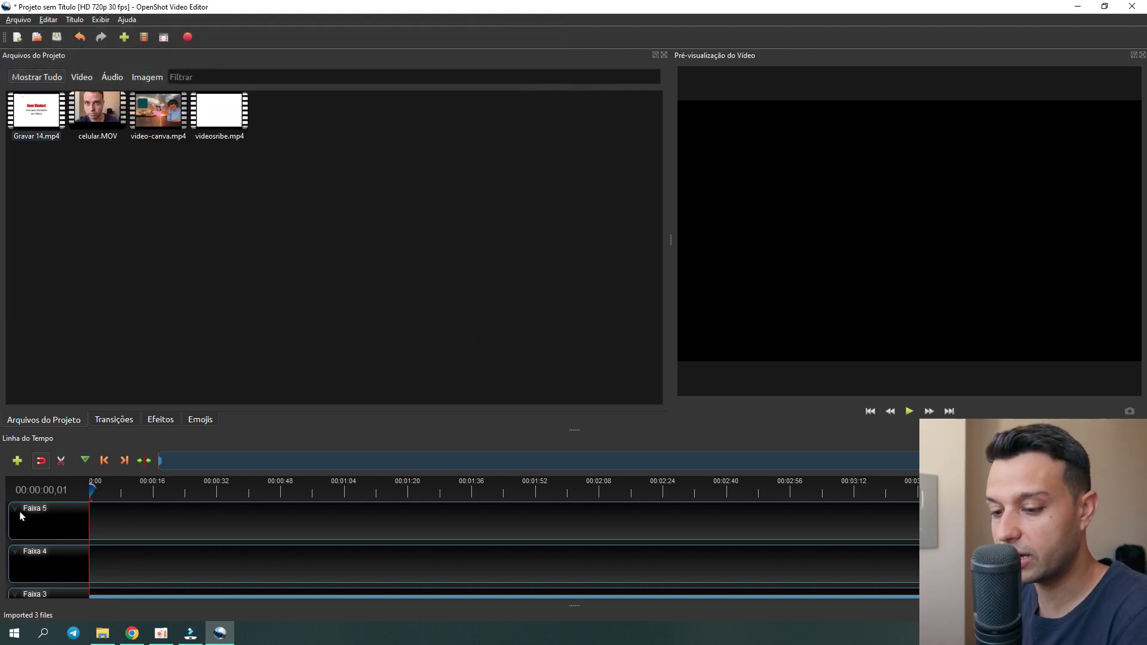
# - Remove the tracks Faixa 5, Faixa 4, Faixa 3 and Faixa 2 from the timeline, keeping only Faixa 1
pyautogui.click(575, 430)
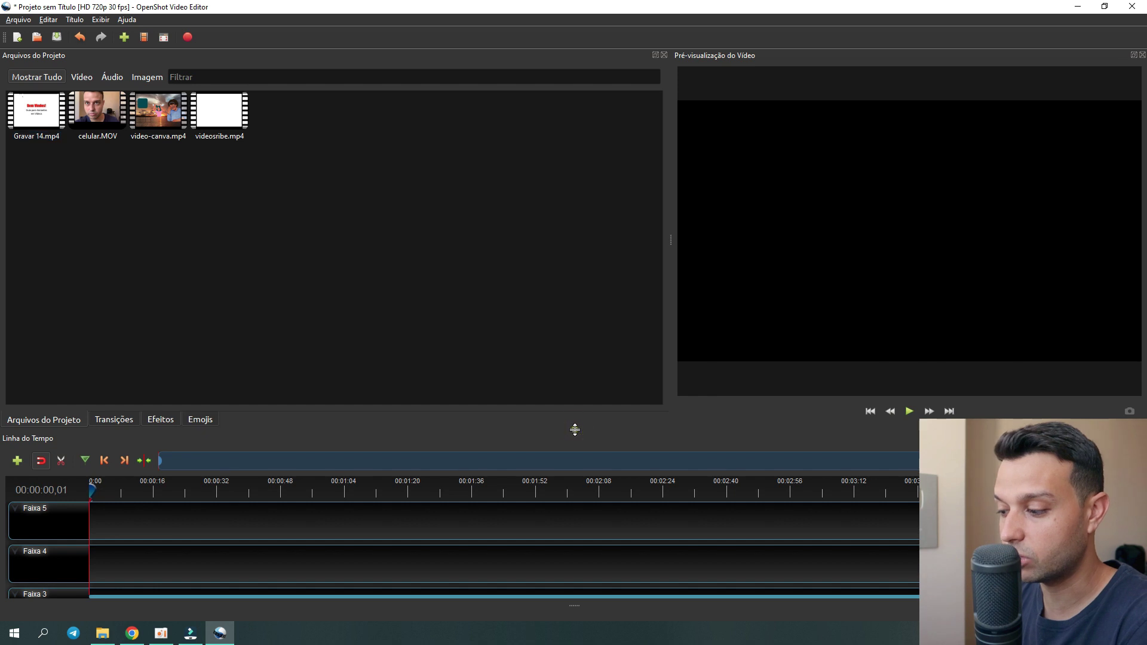
pyautogui.moveTo(572, 429); pyautogui.dragTo(575, 308)
pyautogui.rightClick(14, 391)
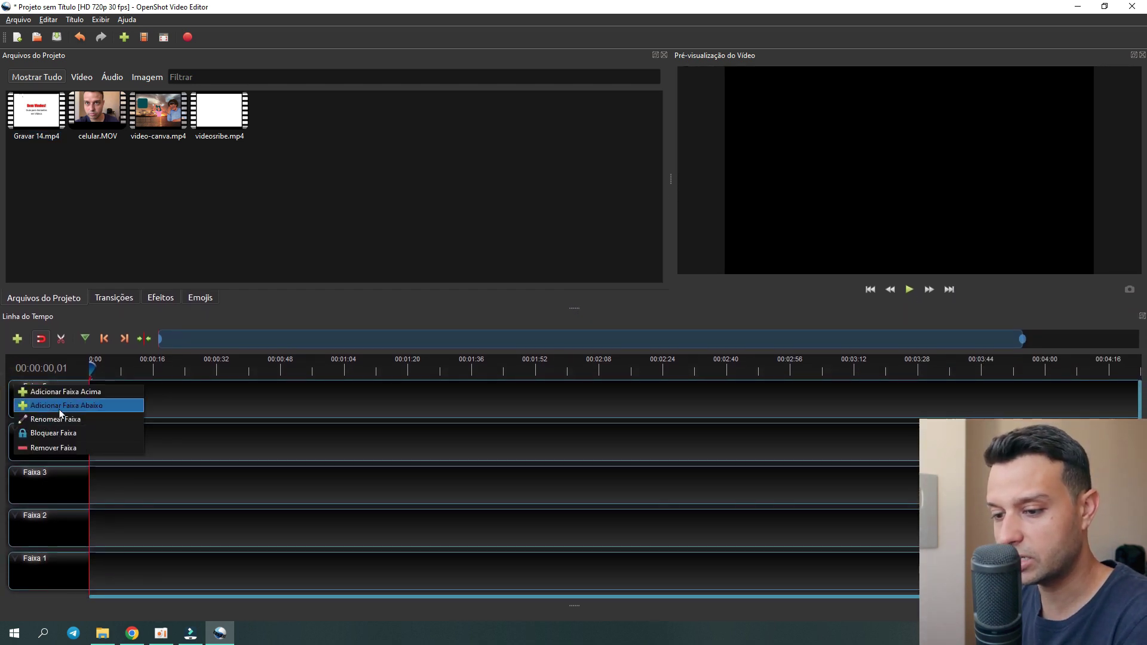
pyautogui.click(69, 449)
pyautogui.rightClick(17, 387)
pyautogui.click(56, 448)
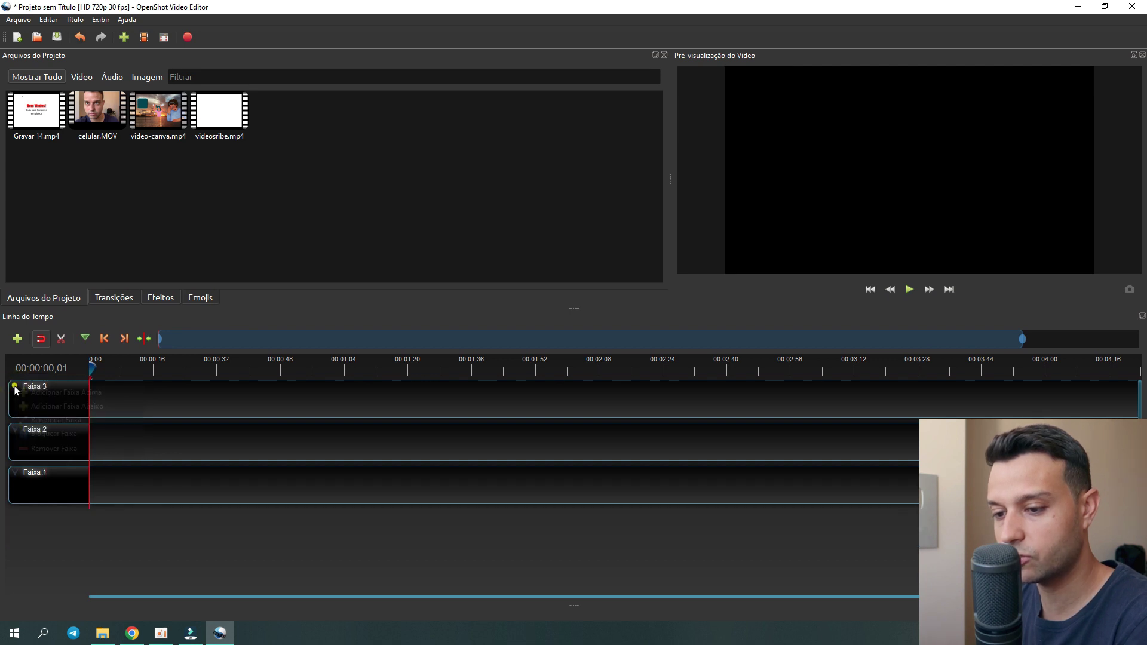
pyautogui.rightClick(18, 390)
pyautogui.click(56, 448)
pyautogui.rightClick(17, 388)
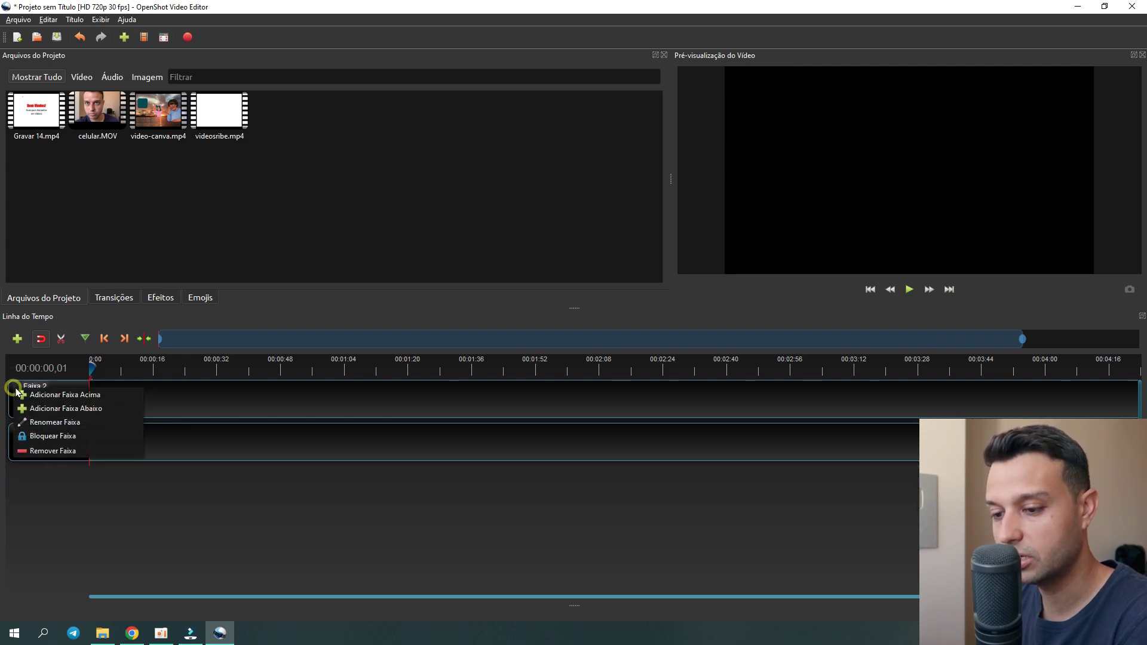
pyautogui.click(71, 450)
pyautogui.moveTo(573, 316); pyautogui.dragTo(573, 418)
pyautogui.click(168, 245)
# - Place celular.MOV, Gravar 14.mp4, video-canva.mp4 and videosribe.mp4 end to end on Faixa 1, starting at the beginning of the timeline
pyautogui.moveTo(101, 129); pyautogui.dragTo(84, 507)
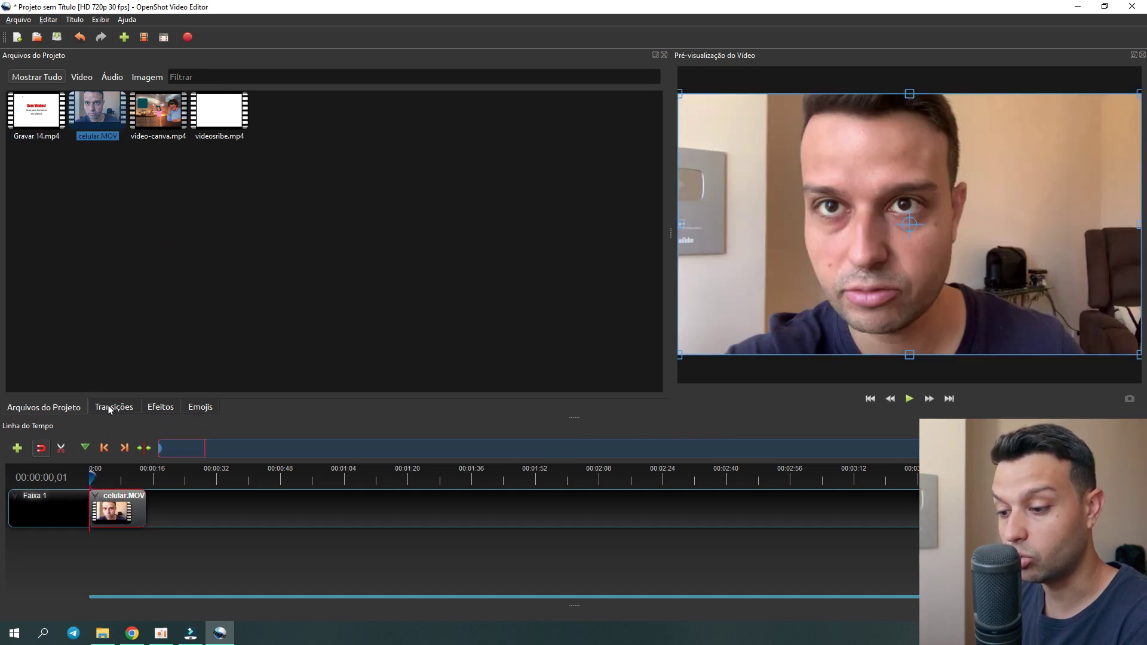
pyautogui.click(258, 201)
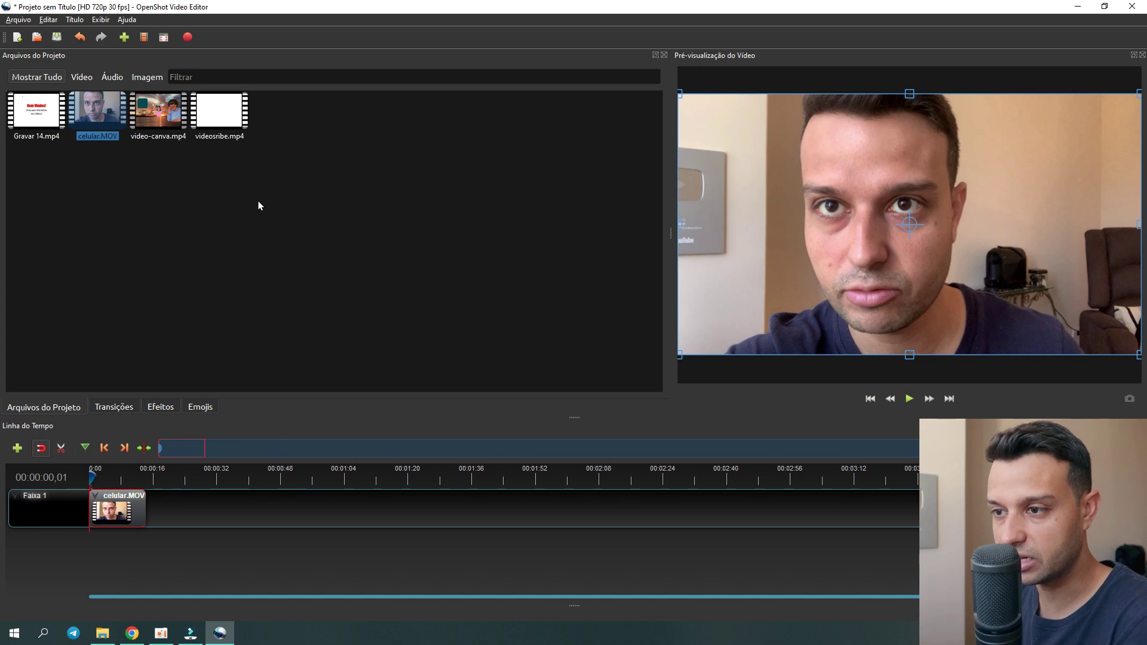
pyautogui.moveTo(58, 146); pyautogui.dragTo(150, 505)
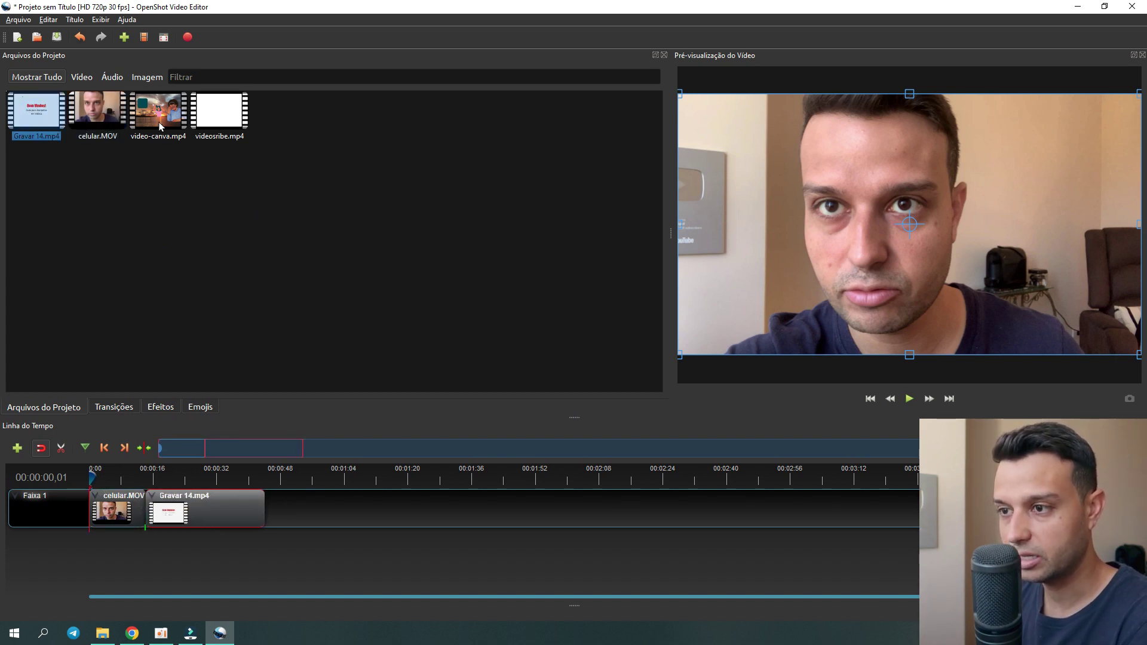
pyautogui.moveTo(160, 125); pyautogui.dragTo(270, 511)
pyautogui.moveTo(219, 114); pyautogui.dragTo(375, 509)
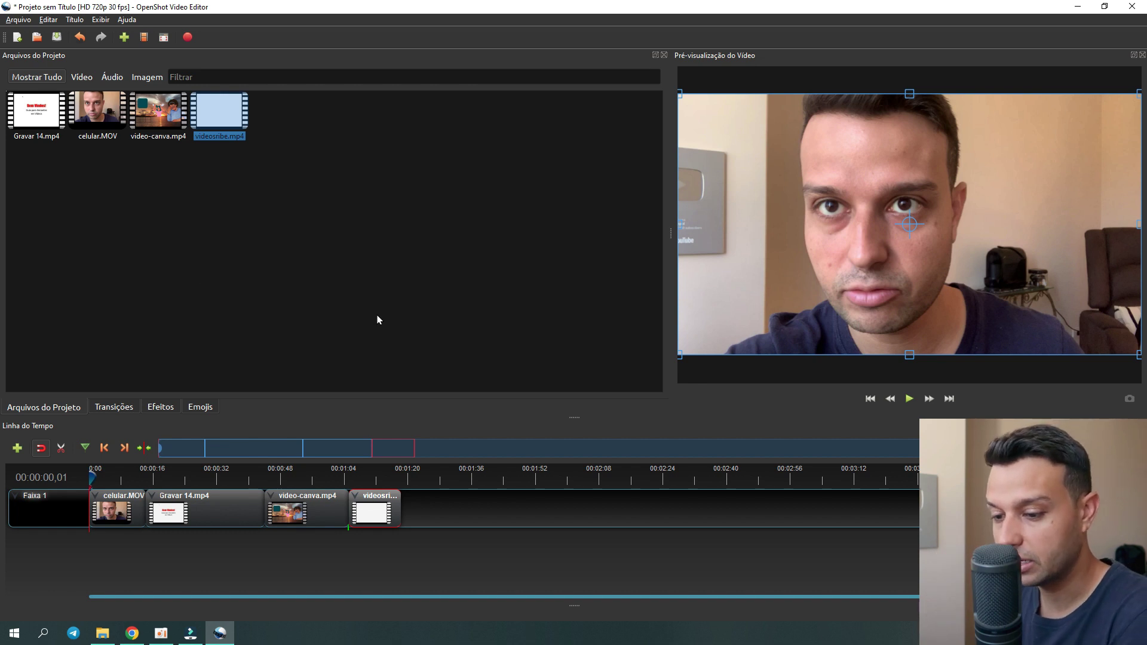
# - Play the opening of the celular.MOV clip, enlarge the timeline scale, and replay from the start to about 2 seconds
pyautogui.click(909, 398)
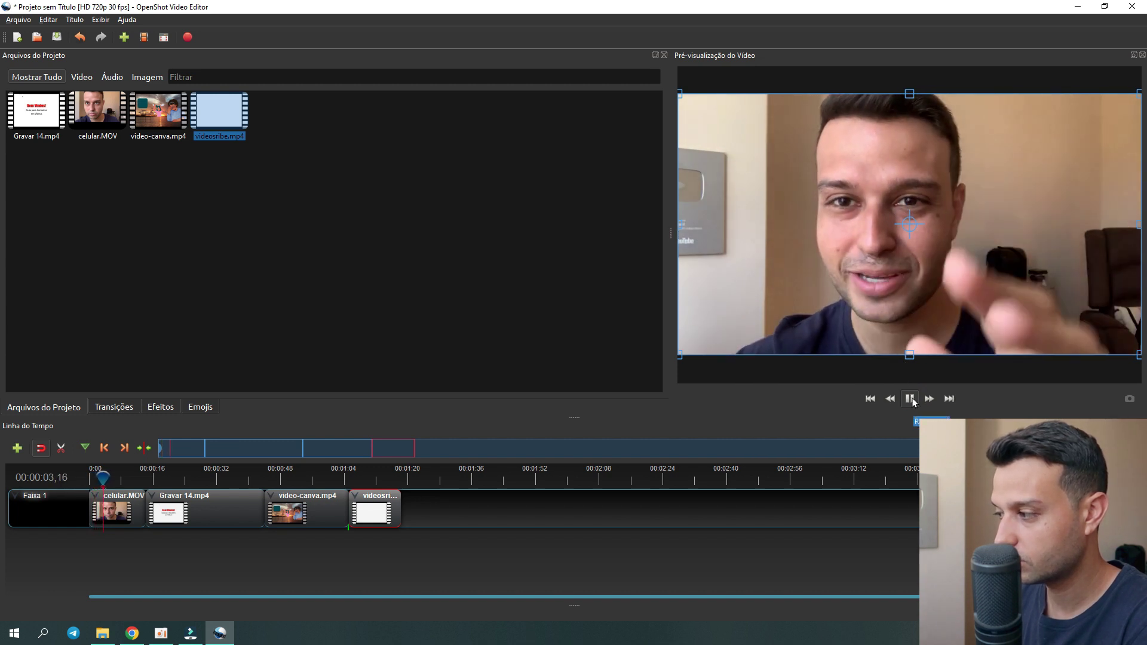
pyautogui.click(909, 398)
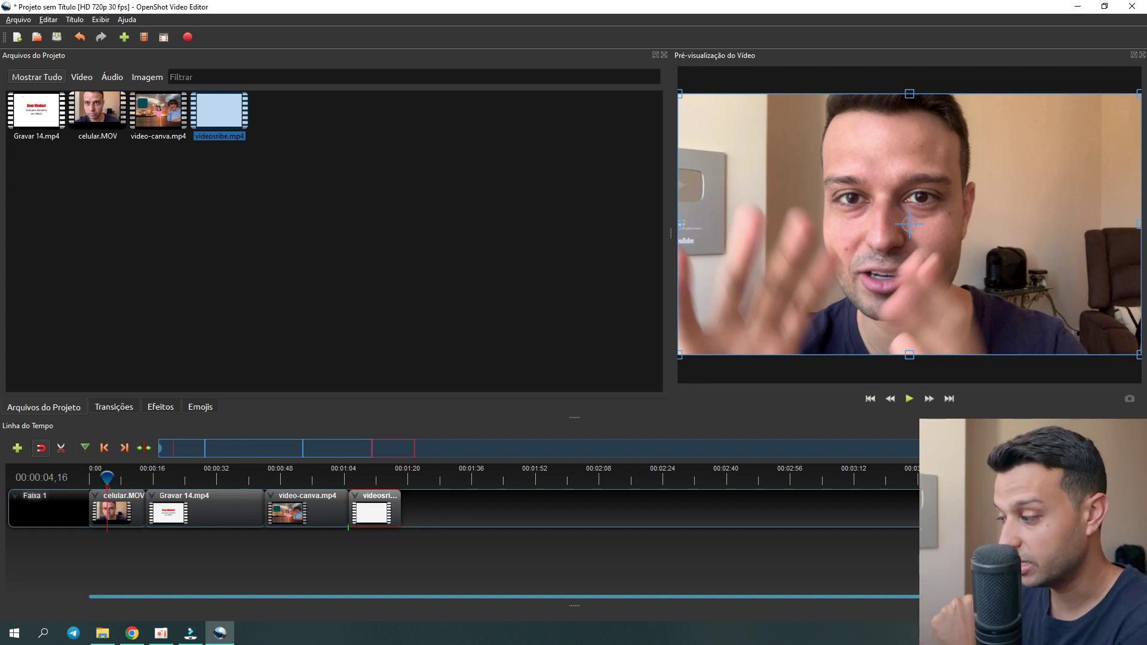
pyautogui.hotkey('ctrl', '-')
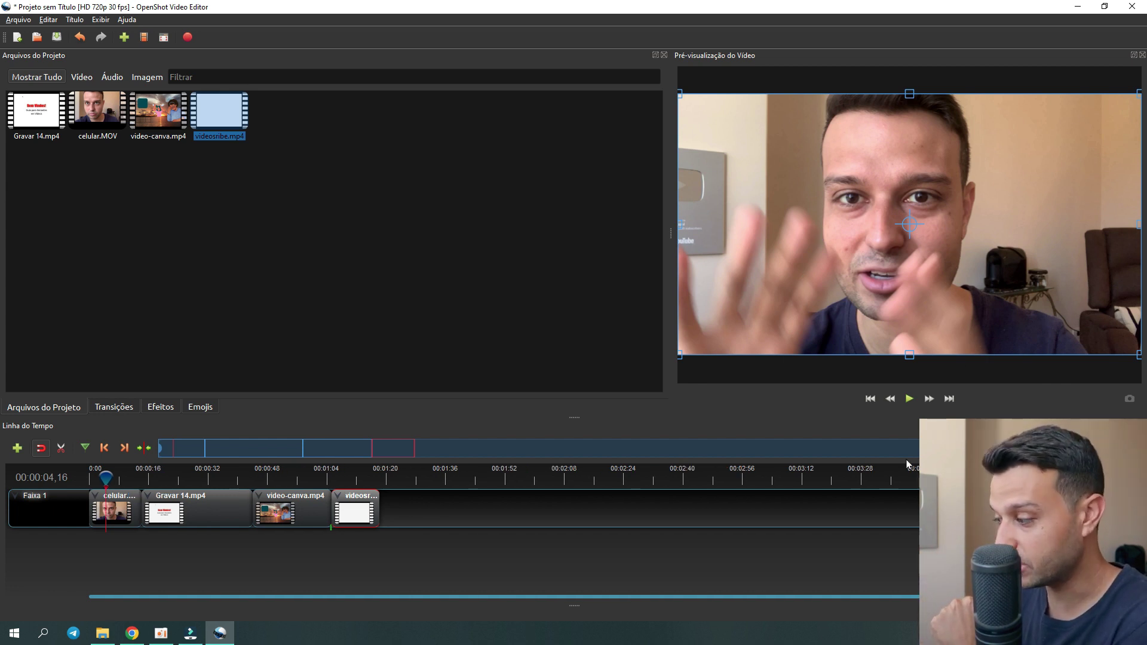
pyautogui.moveTo(1049, 448); pyautogui.dragTo(602, 440)
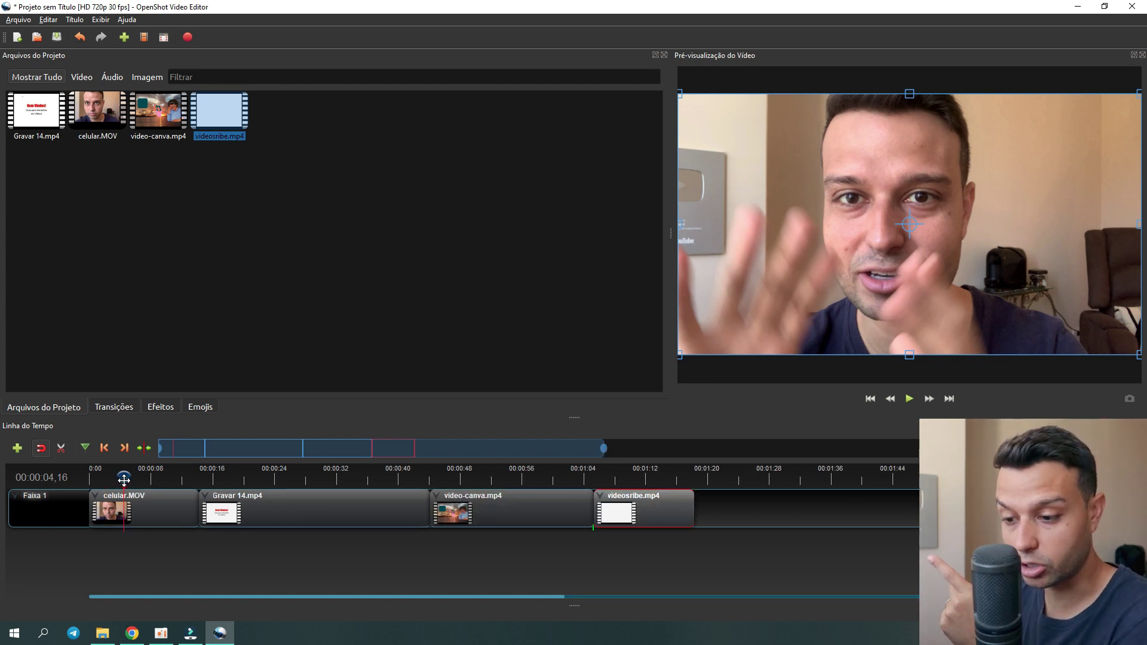
pyautogui.moveTo(124, 480); pyautogui.dragTo(91, 477)
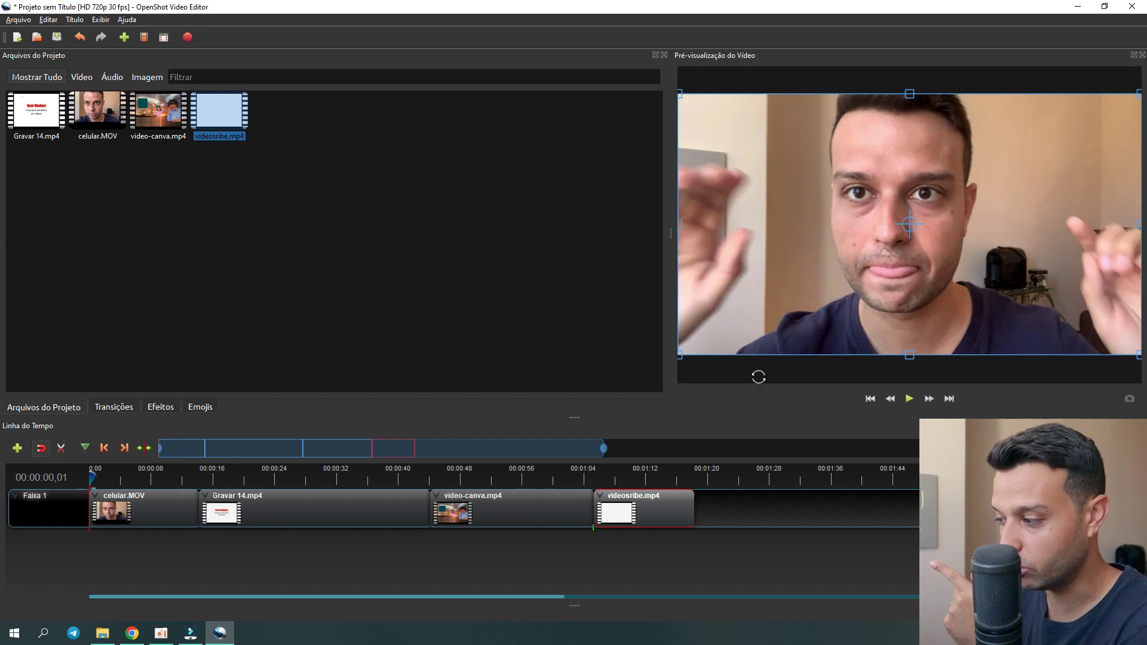
pyautogui.click(909, 398)
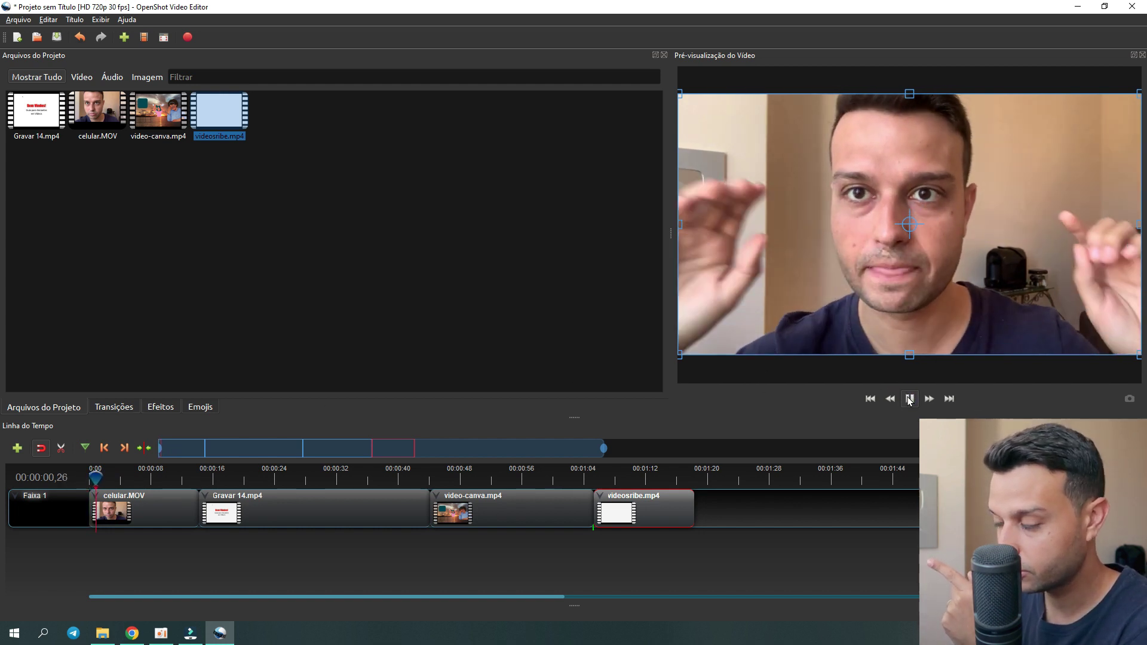
pyautogui.click(910, 399)
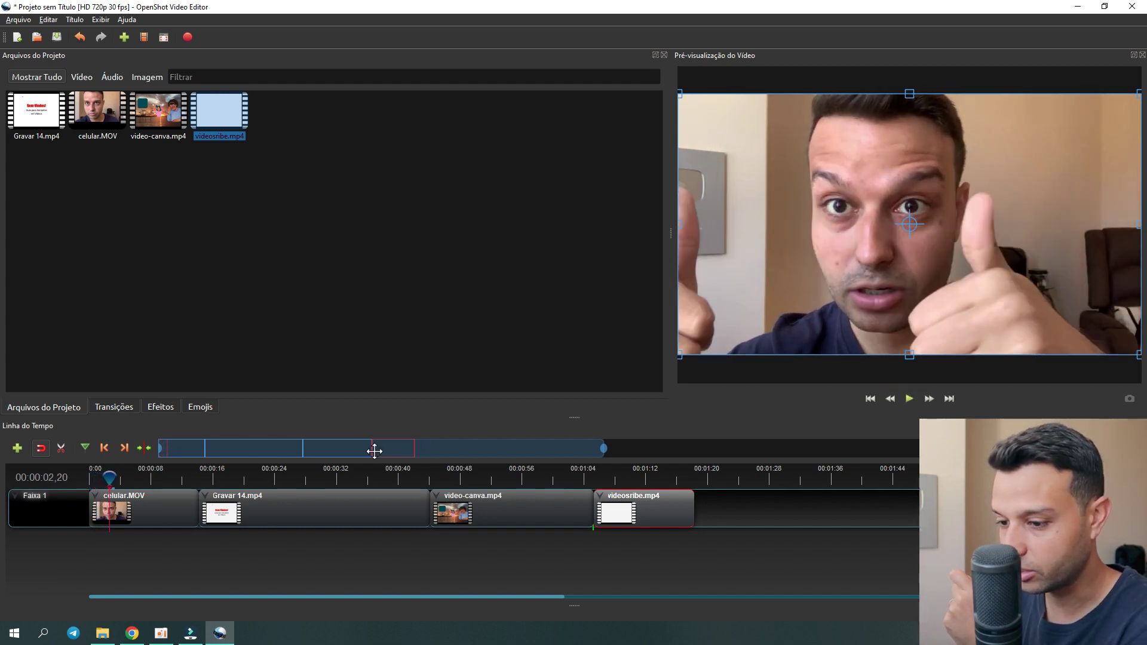
# - Split the celular.MOV clip with the razor tool at the playhead, at 00:00:02,22
pyautogui.click(123, 503)
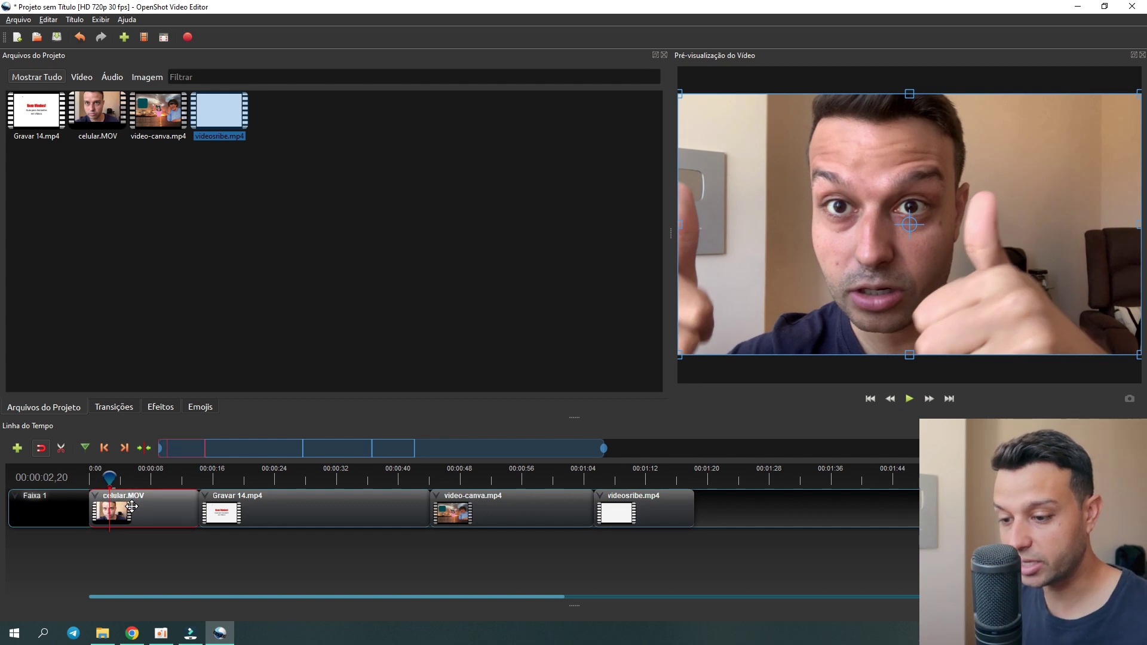
pyautogui.click(109, 476)
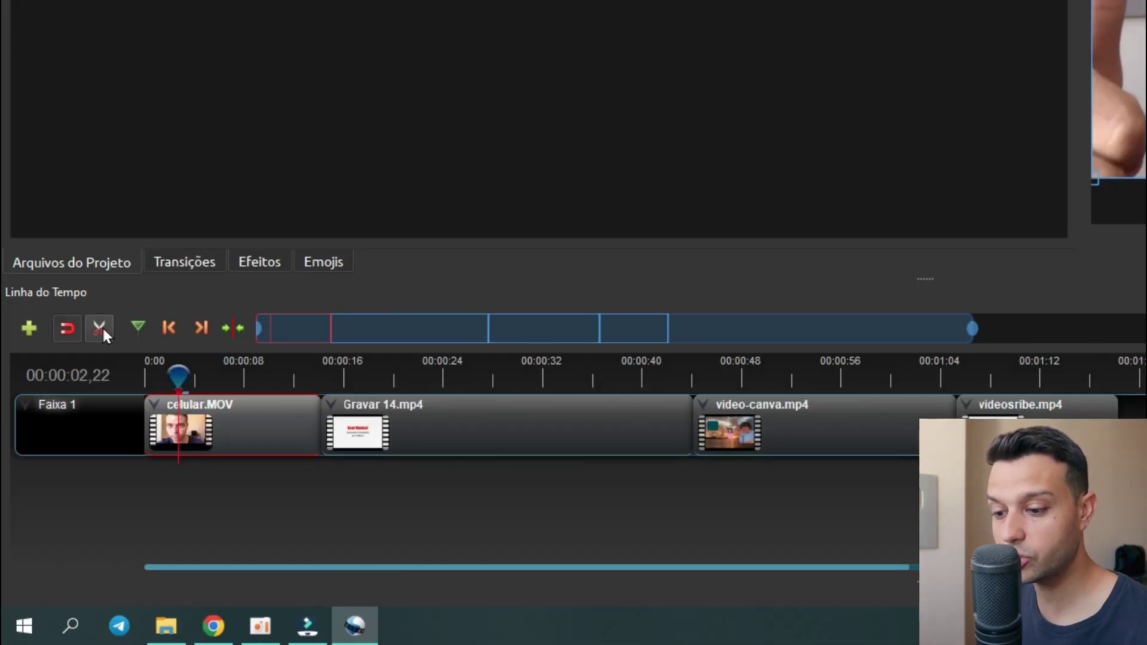
pyautogui.click(102, 329)
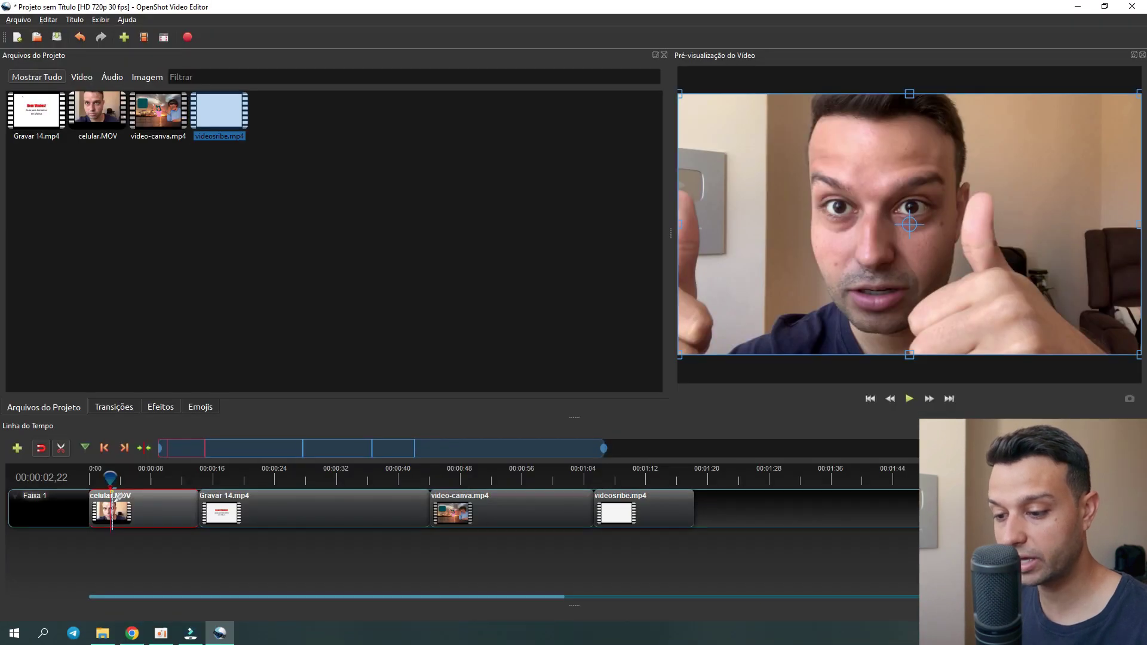
pyautogui.click(113, 499)
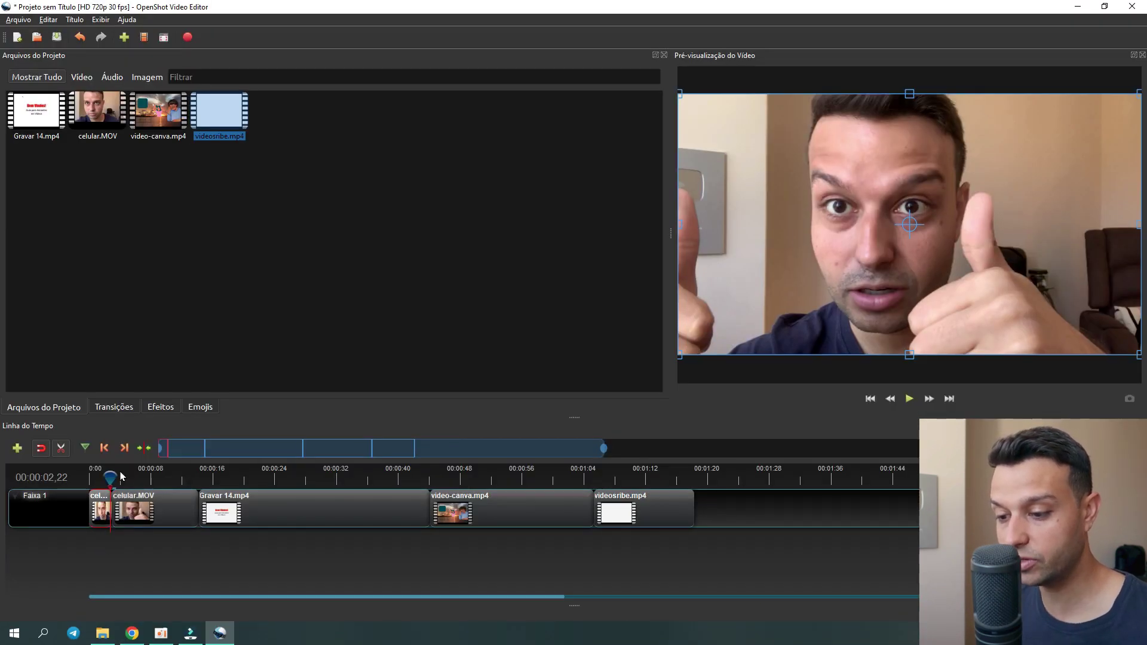
# - Delete the short opening piece of celular.MOV and move the remaining piece to the start of the timeline
pyautogui.moveTo(110, 477); pyautogui.dragTo(128, 477)
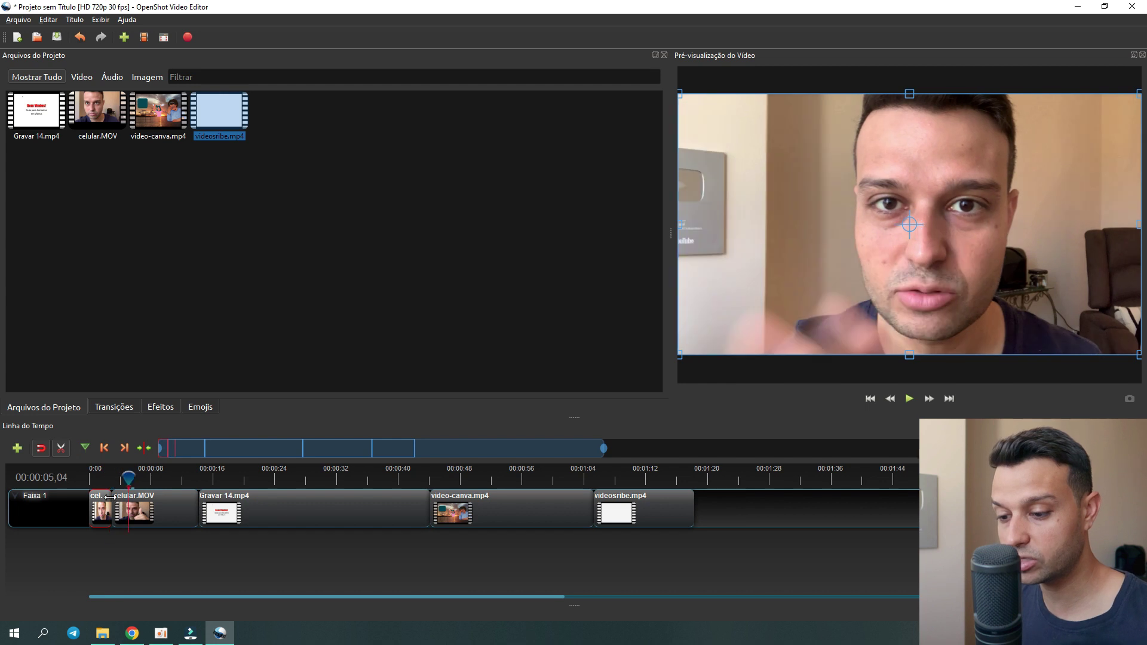
pyautogui.click(64, 450)
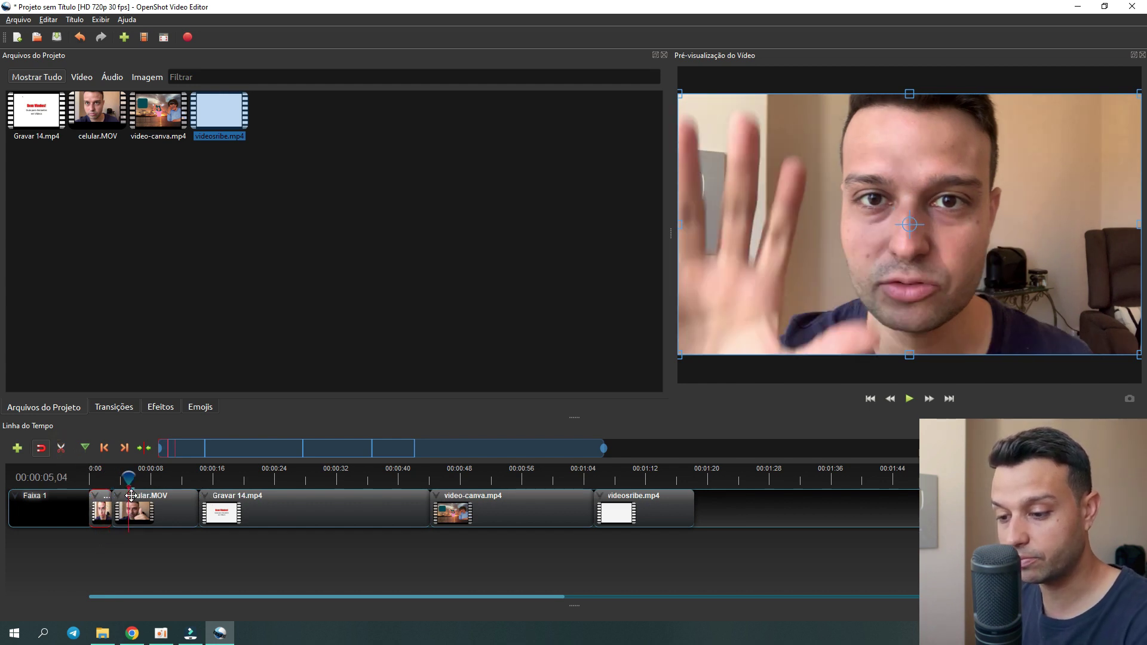
pyautogui.moveTo(131, 497); pyautogui.dragTo(93, 478)
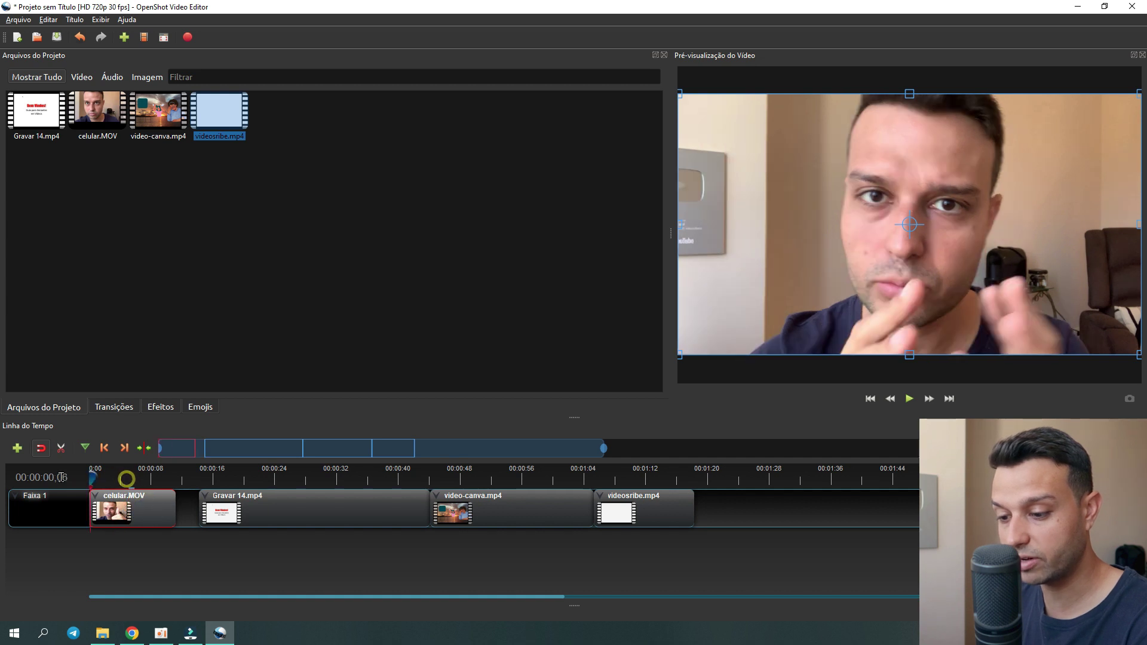
# - Play the first seconds of the trimmed celular.MOV clip and move Gravar 14.mp4 directly against its end
pyautogui.click(909, 399)
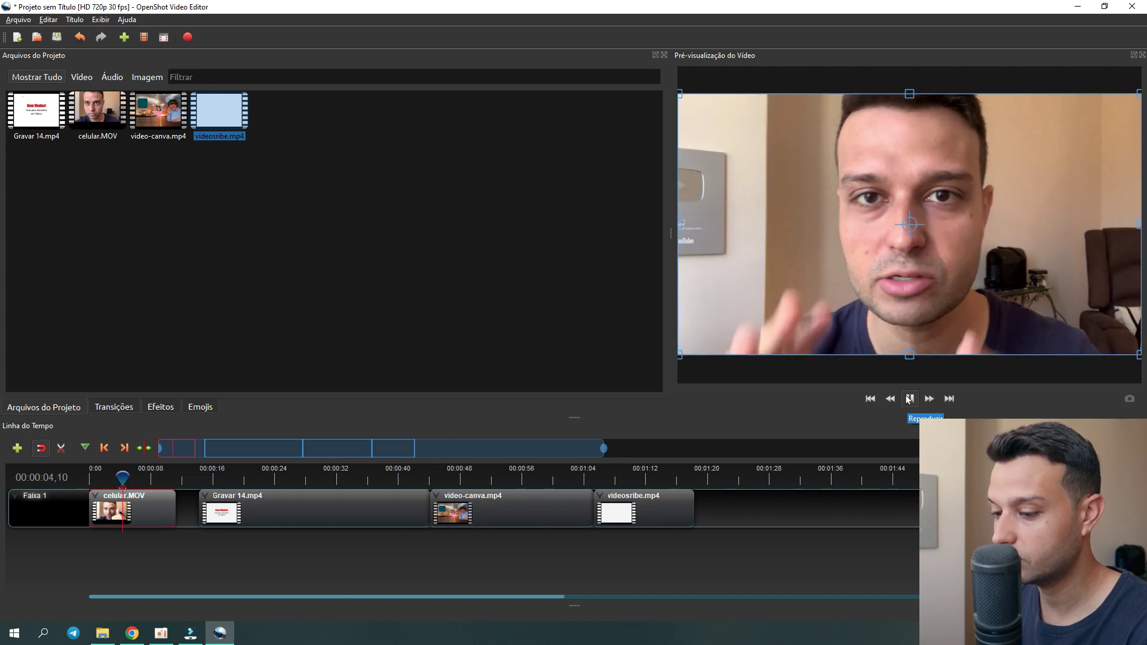
pyautogui.click(907, 398)
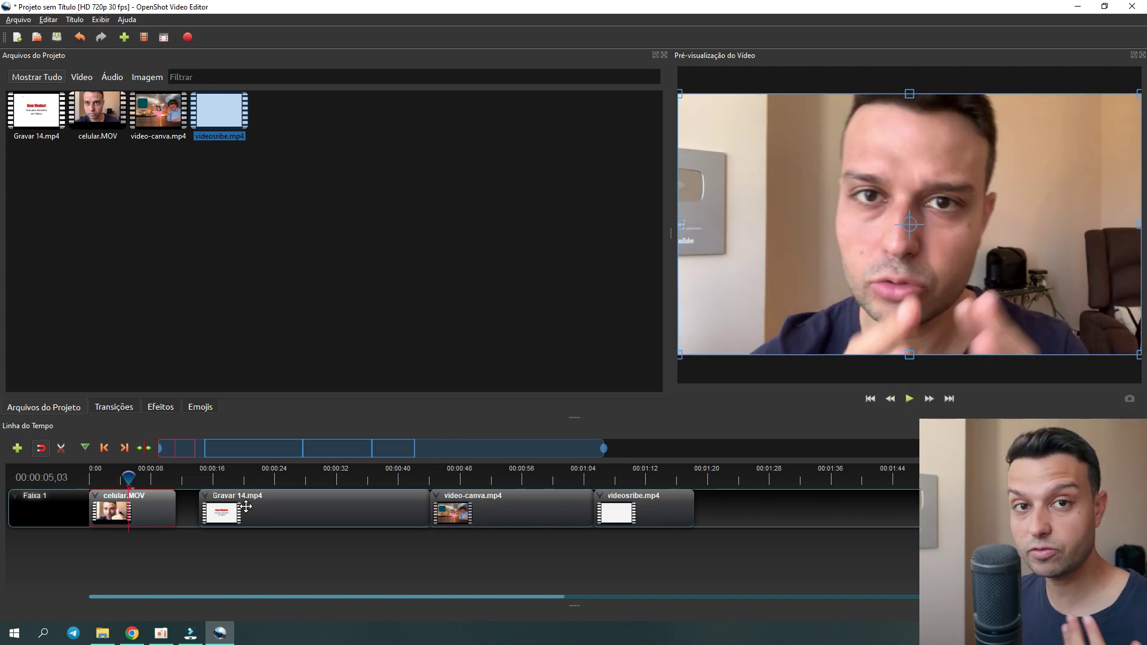
pyautogui.moveTo(251, 497); pyautogui.dragTo(227, 497)
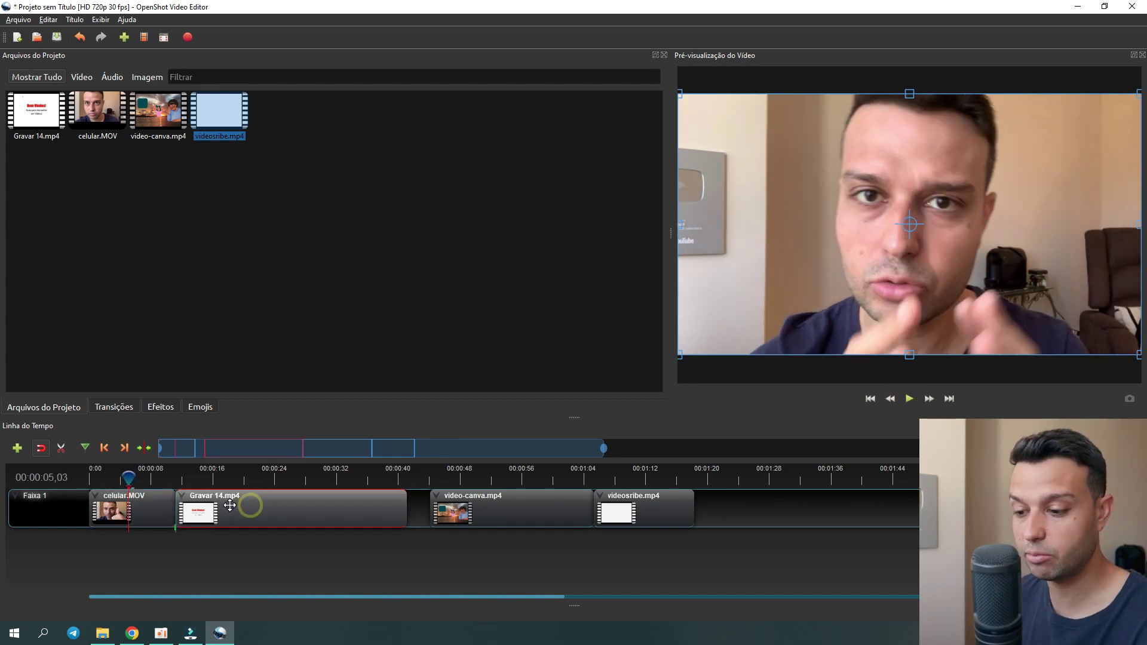
# - Split Gravar 14.mp4 with the razor tool at about 24 and 27 seconds and delete the short piece between the cuts
pyautogui.click(61, 448)
pyautogui.click(277, 502)
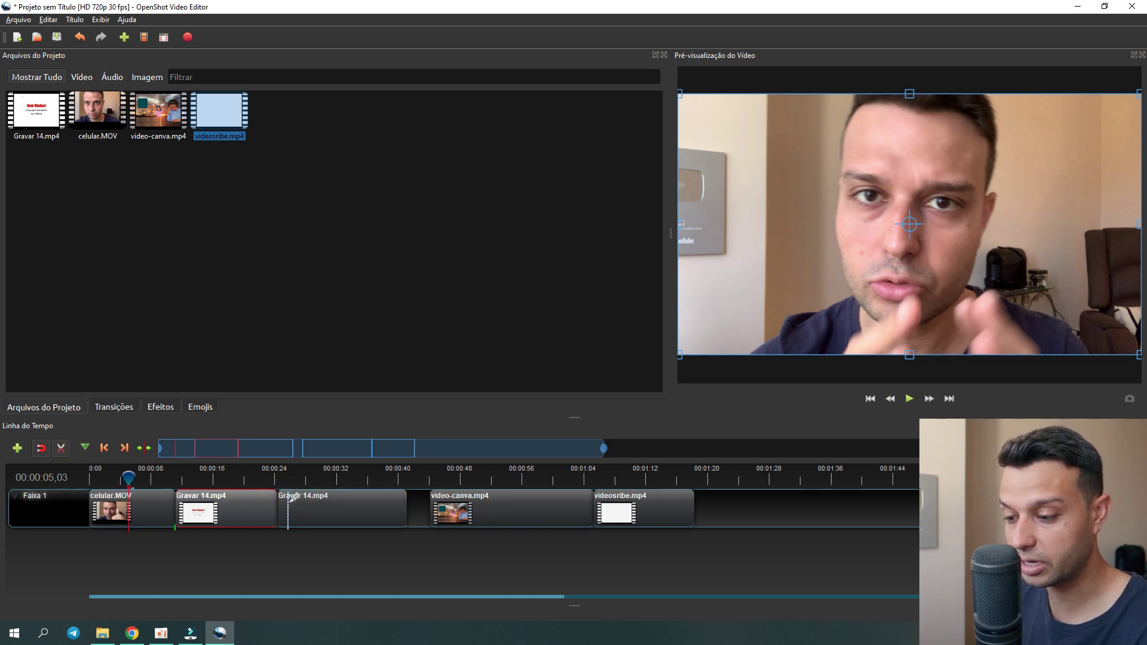
pyautogui.click(300, 502)
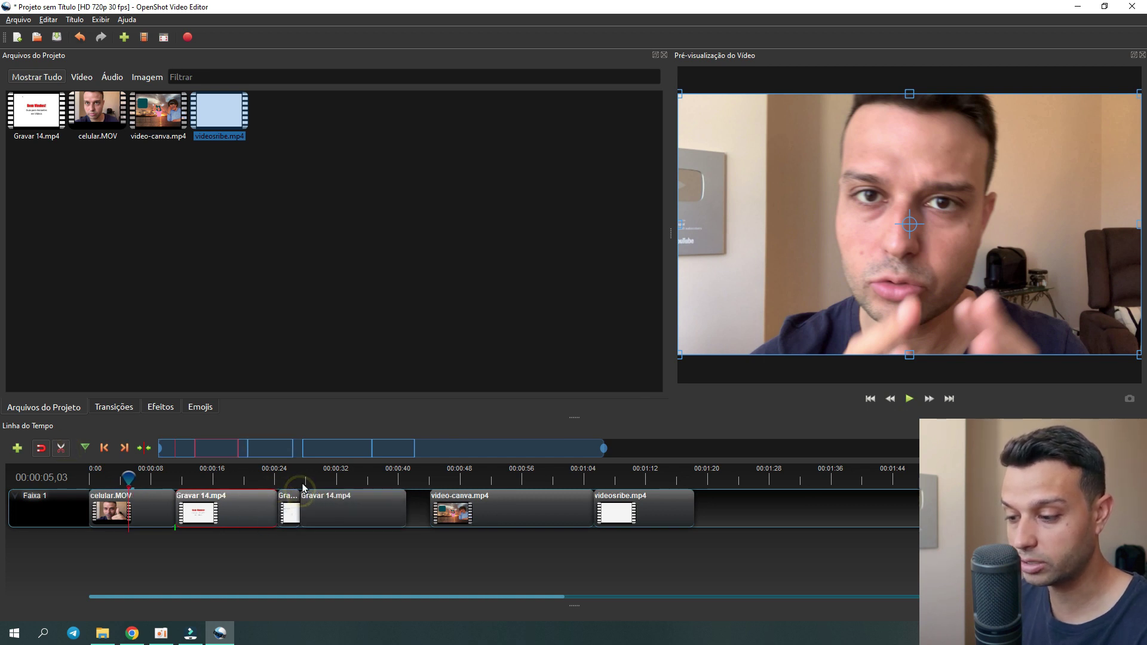
pyautogui.click(67, 451)
pyautogui.click(290, 508)
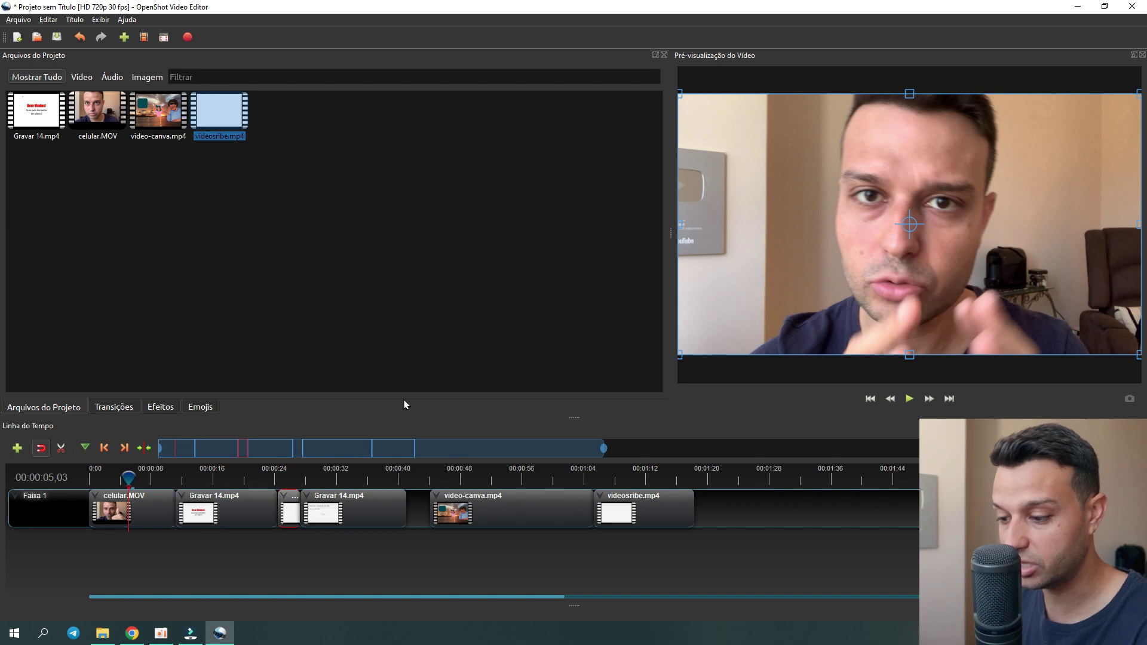
pyautogui.press('Delete')
# - Close the gaps by moving the last Gravar 14.mp4 piece, video-canva.mp4 and videosribe.mp4 end to end, and scrub the preview to 00:01:07,18
pyautogui.moveTo(330, 504); pyautogui.dragTo(307, 503)
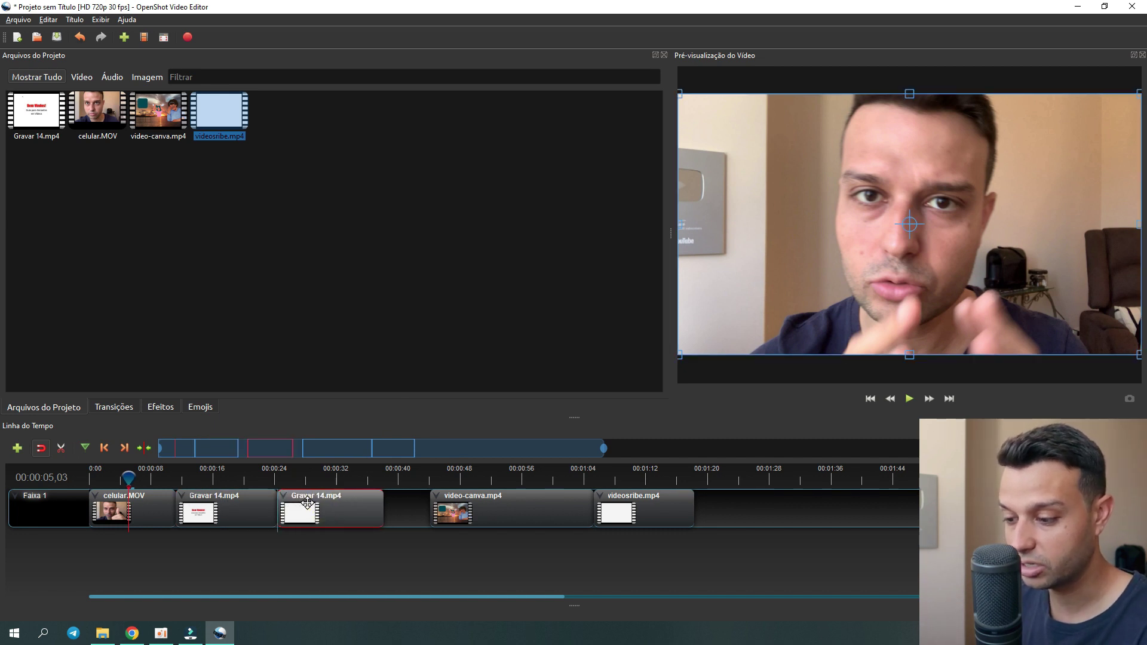
pyautogui.moveTo(459, 508); pyautogui.dragTo(413, 508)
pyautogui.moveTo(625, 505); pyautogui.dragTo(577, 505)
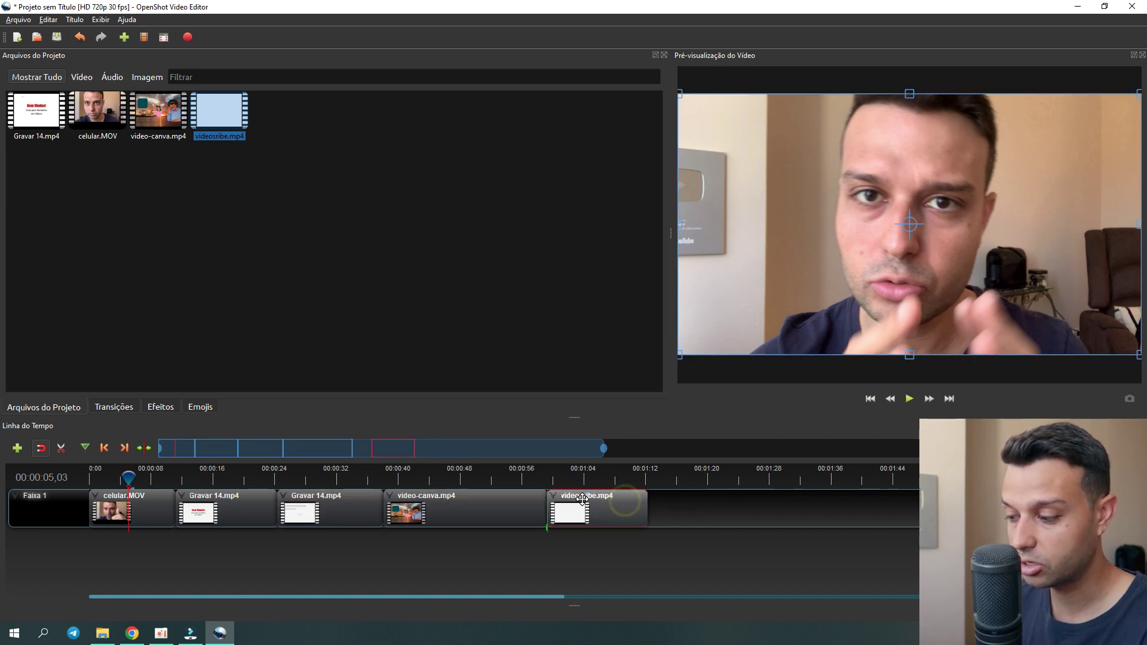
pyautogui.moveTo(128, 475); pyautogui.dragTo(611, 481)
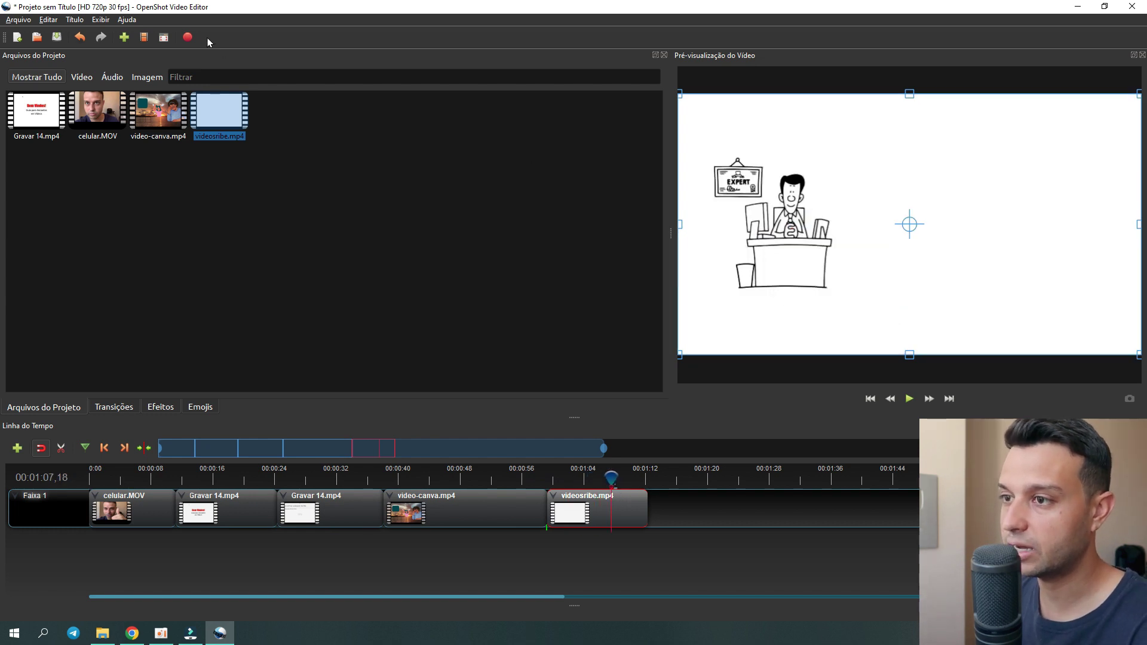
# - Export the edited video under the file name MeuVideoPronto
pyautogui.click(188, 38)
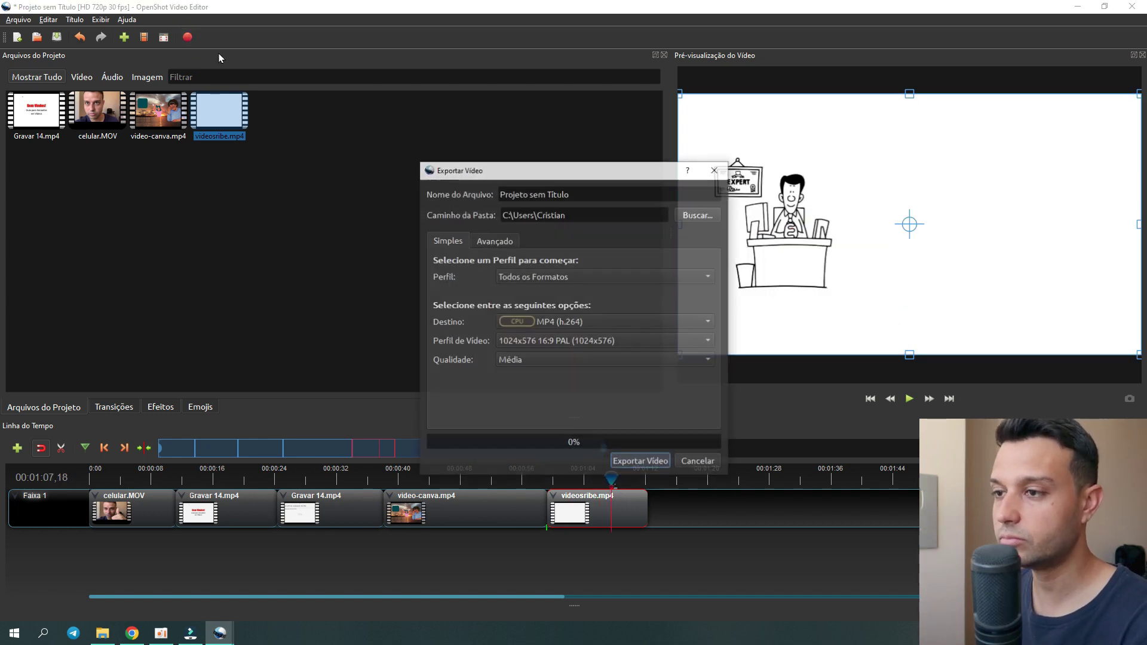
pyautogui.moveTo(604, 194); pyautogui.dragTo(524, 193)
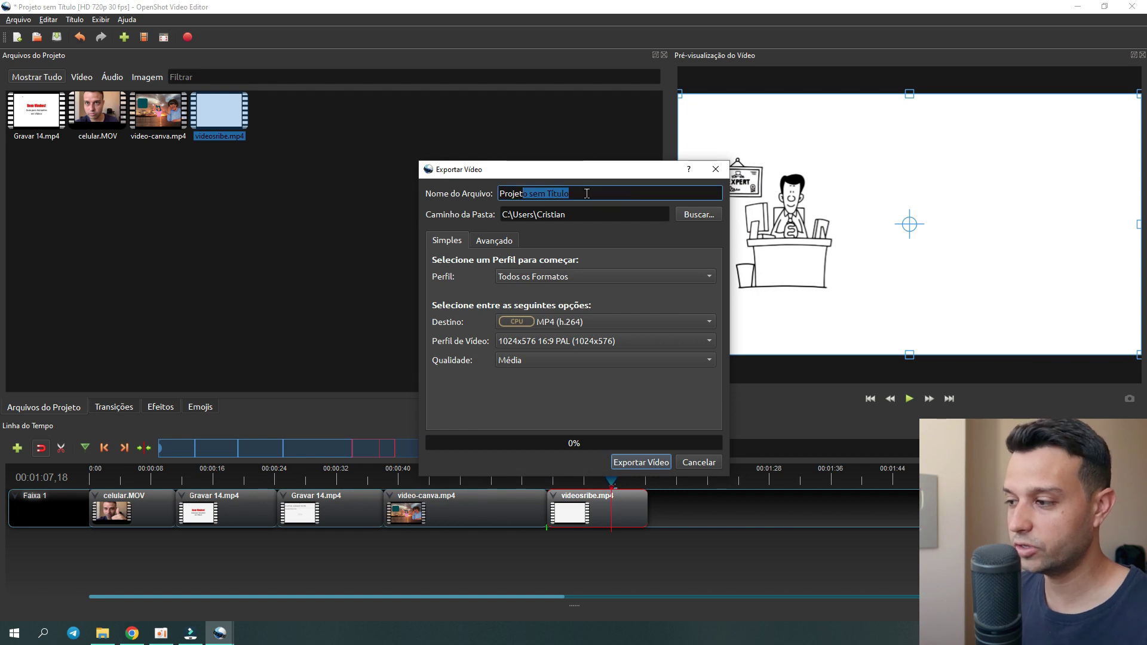
pyautogui.write('MeuVideoPronto')
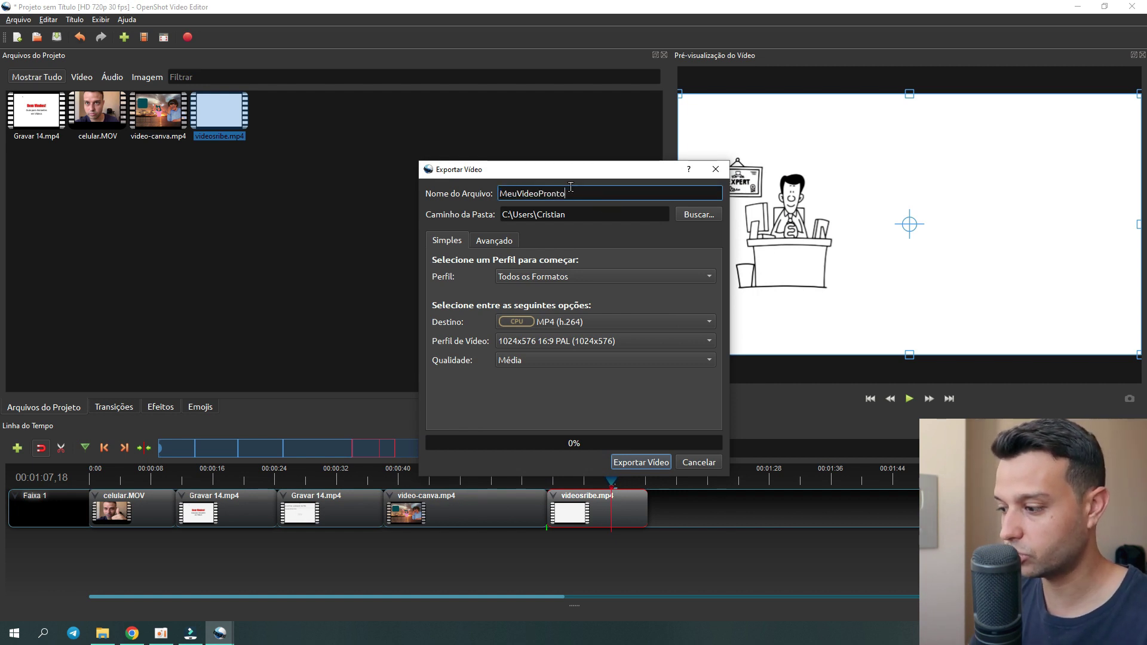
pyautogui.click(657, 462)
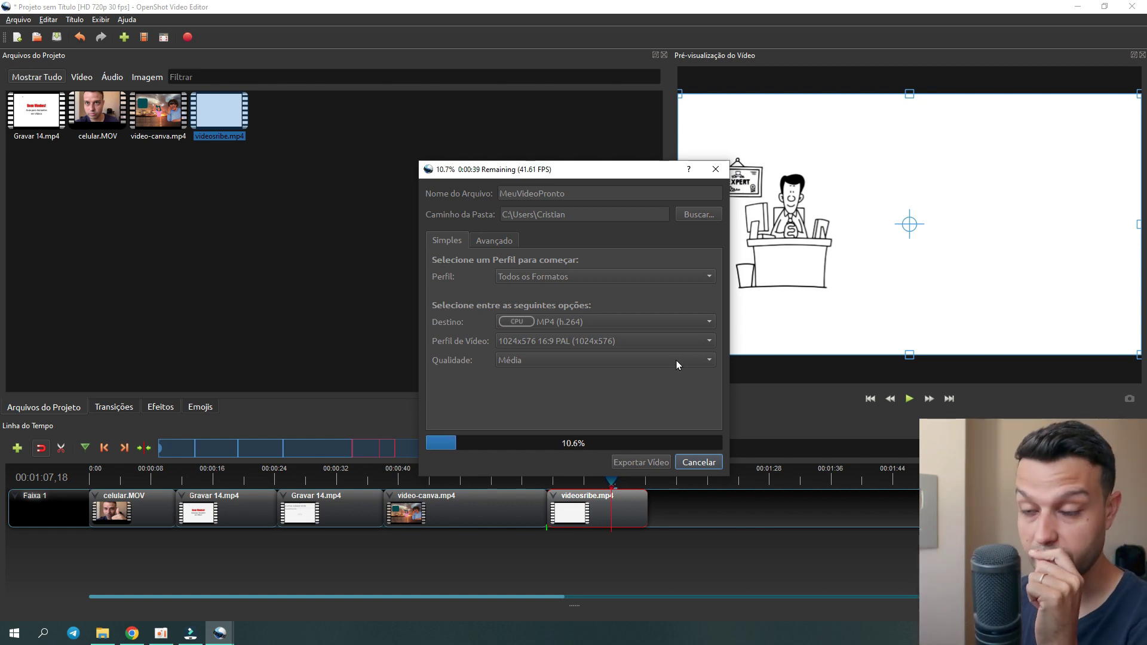
# - Switch to Wondershare Filmora and import celular, Gravar 14, video-canva and videosribe from the Downloads folder
pyautogui.click(190, 633)
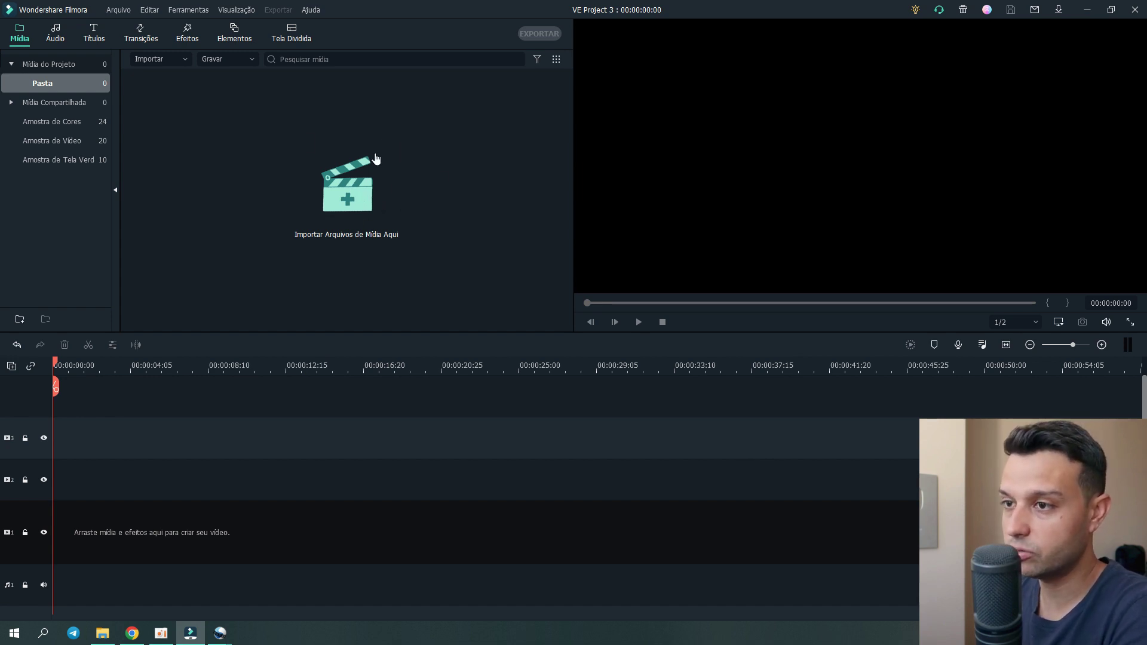
pyautogui.click(366, 174)
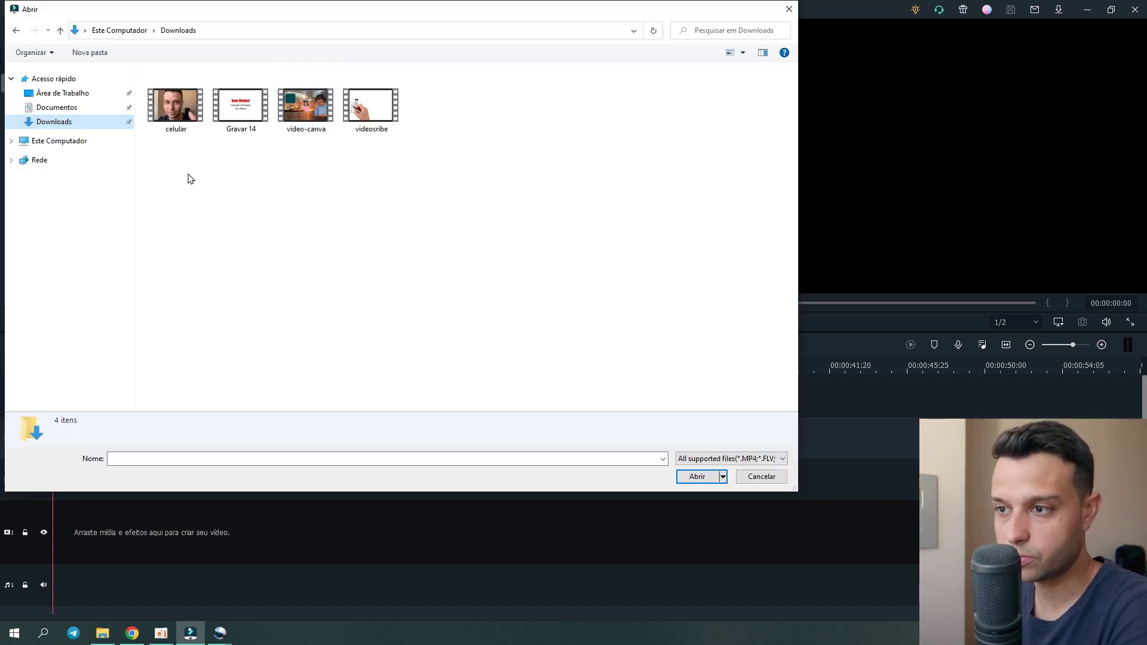
pyautogui.moveTo(156, 152); pyautogui.dragTo(415, 117)
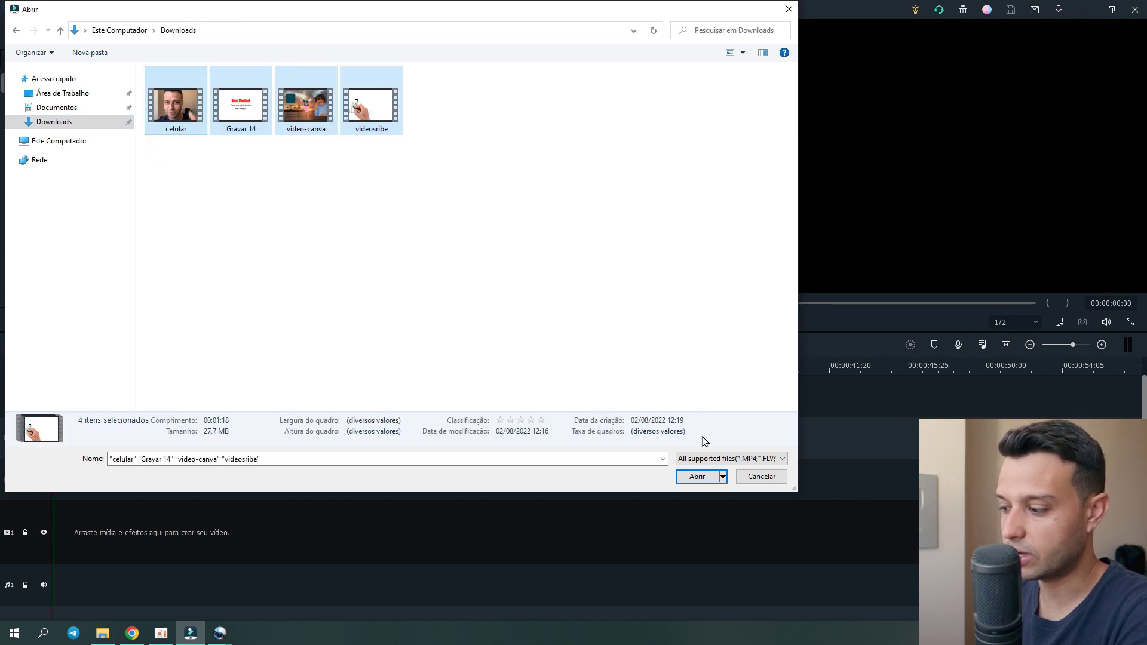
pyautogui.click(706, 476)
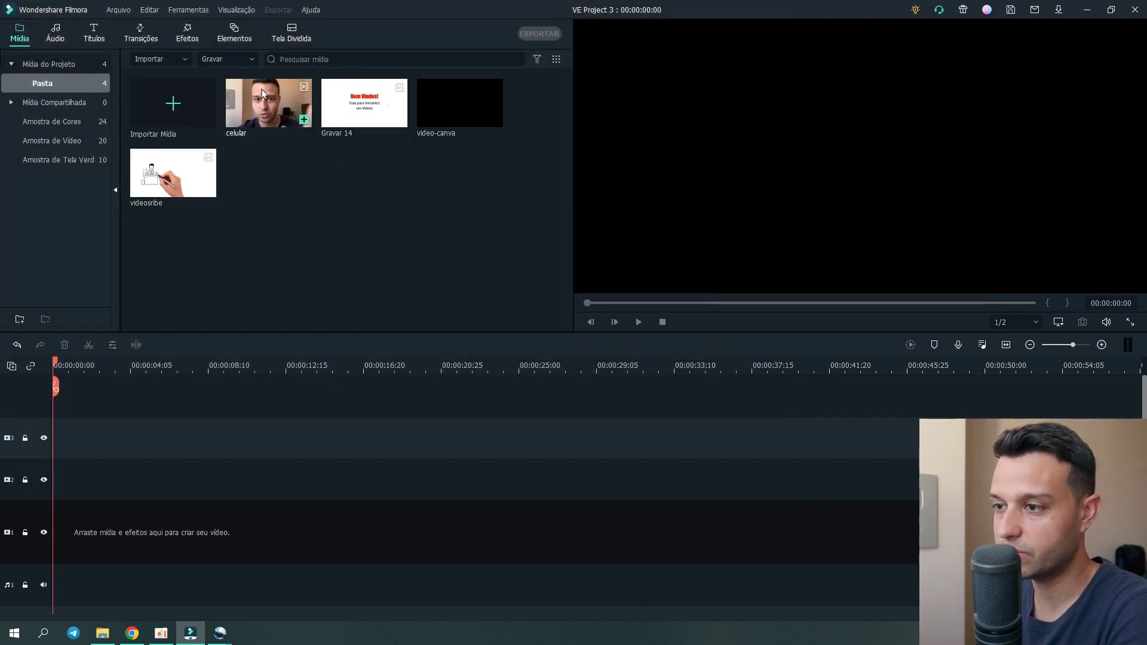
# - Remove the empty extra video tracks from the timeline, keeping video track 1
pyautogui.moveTo(262, 89); pyautogui.dragTo(85, 480)
pyautogui.moveTo(49, 526); pyautogui.dragTo(60, 480)
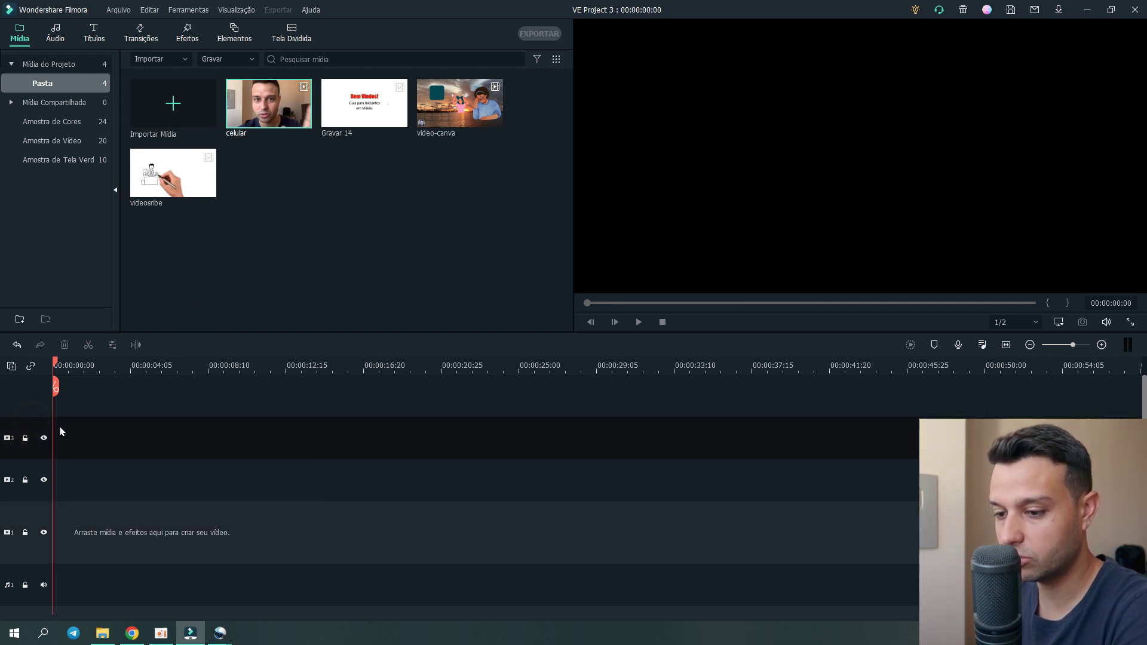
pyautogui.rightClick(38, 428)
pyautogui.click(104, 495)
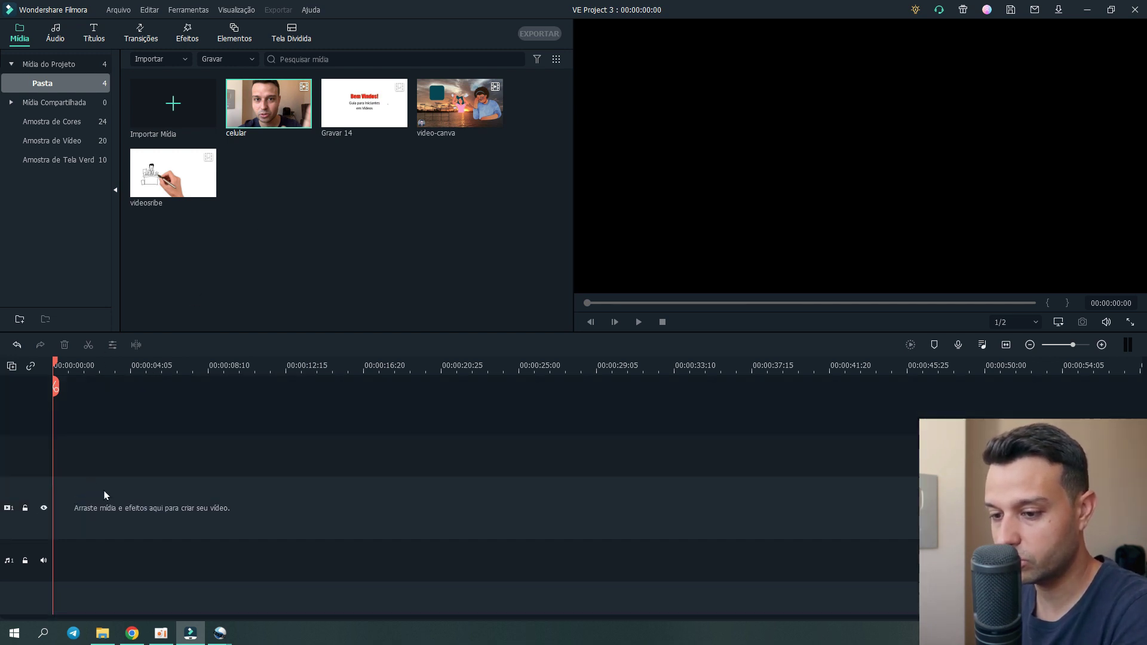
pyautogui.click(50, 489)
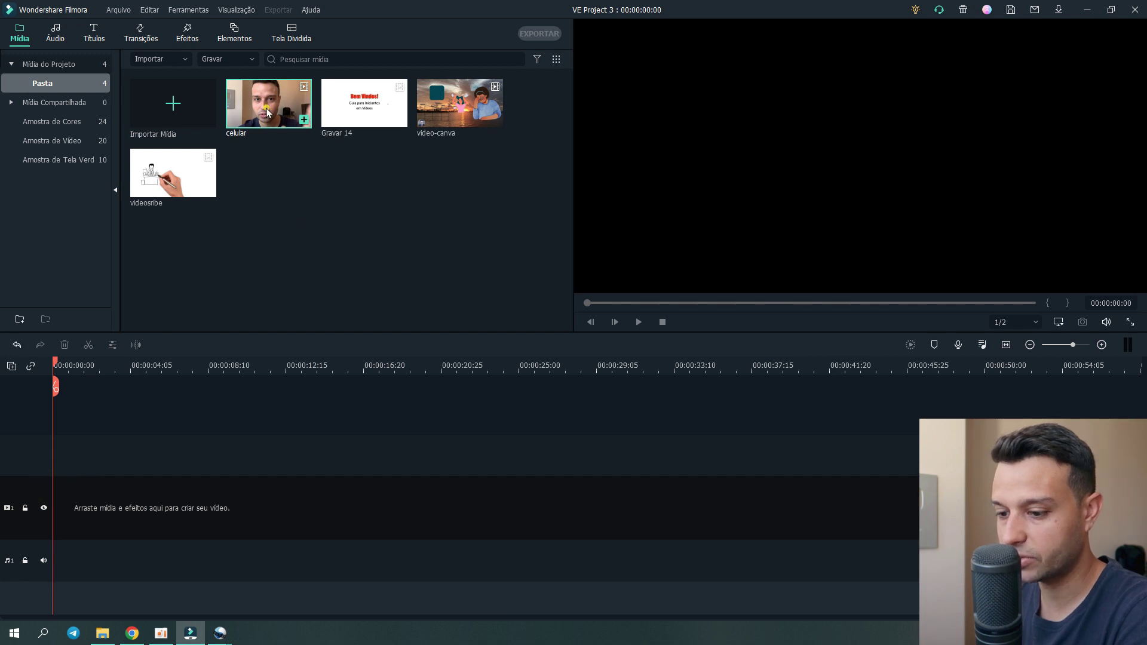
# - Place celular, Gravar 14, video-canva and videosribe end to end on video track 1, matching the project to 1280 x 720 30fps, and scrub through them
pyautogui.moveTo(266, 109); pyautogui.dragTo(56, 513)
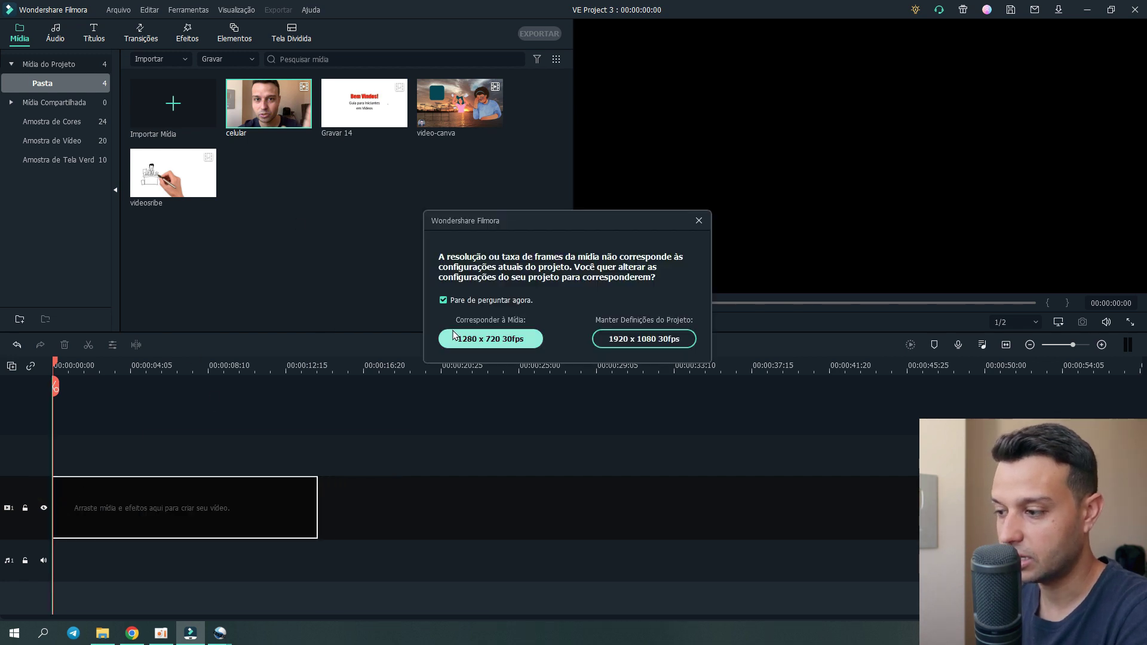
pyautogui.click(510, 339)
pyautogui.moveTo(361, 110); pyautogui.dragTo(320, 468)
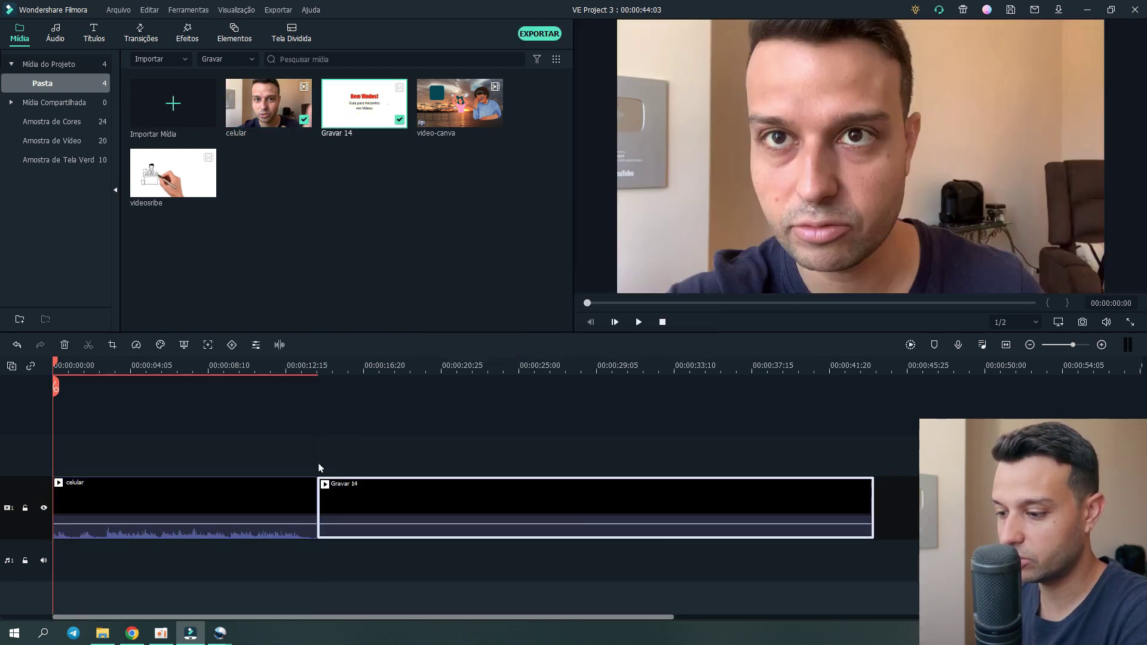
pyautogui.moveTo(460, 102); pyautogui.dragTo(877, 511)
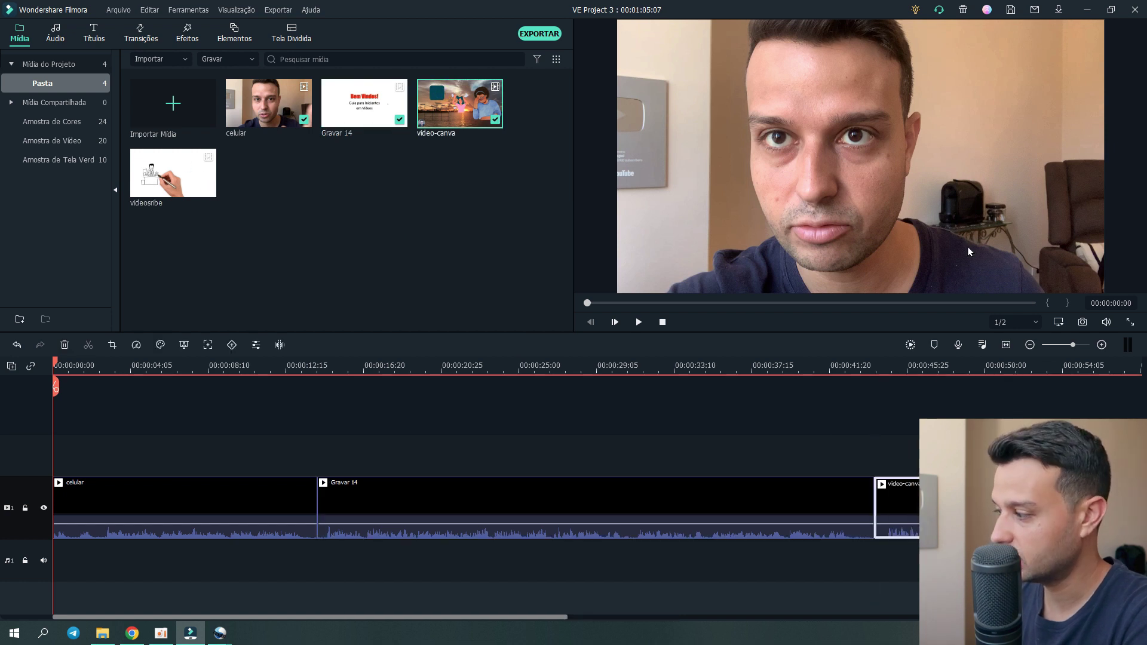
pyautogui.moveTo(1071, 346); pyautogui.dragTo(1068, 347)
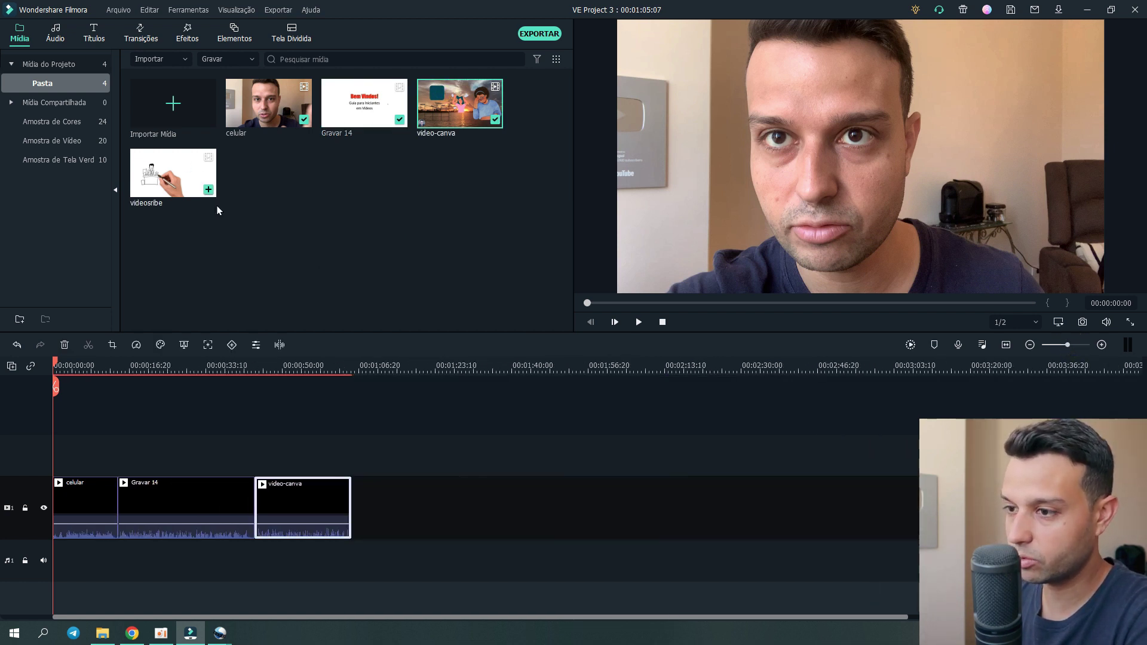
pyautogui.moveTo(171, 175); pyautogui.dragTo(357, 487)
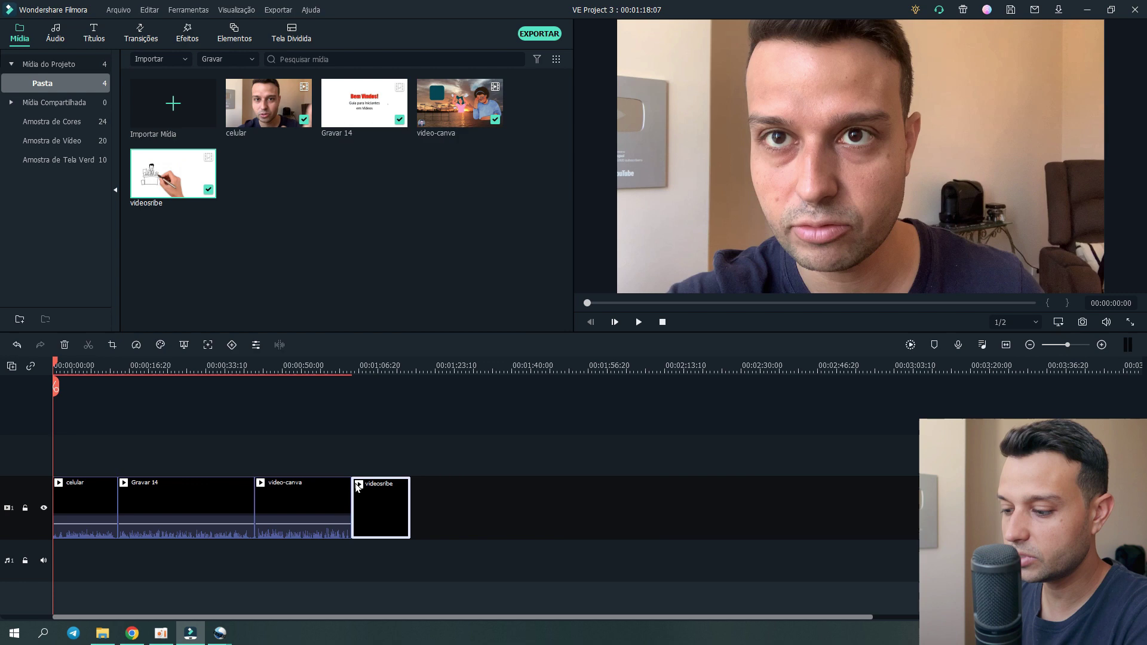
pyautogui.click(347, 397)
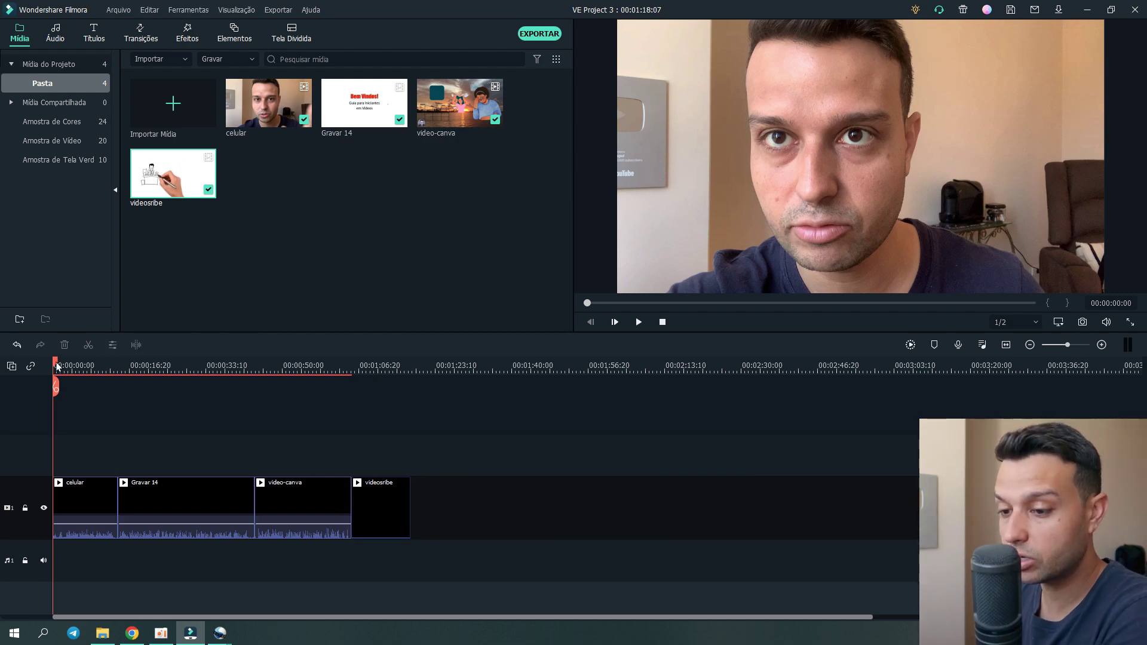
pyautogui.moveTo(57, 366); pyautogui.dragTo(411, 390)
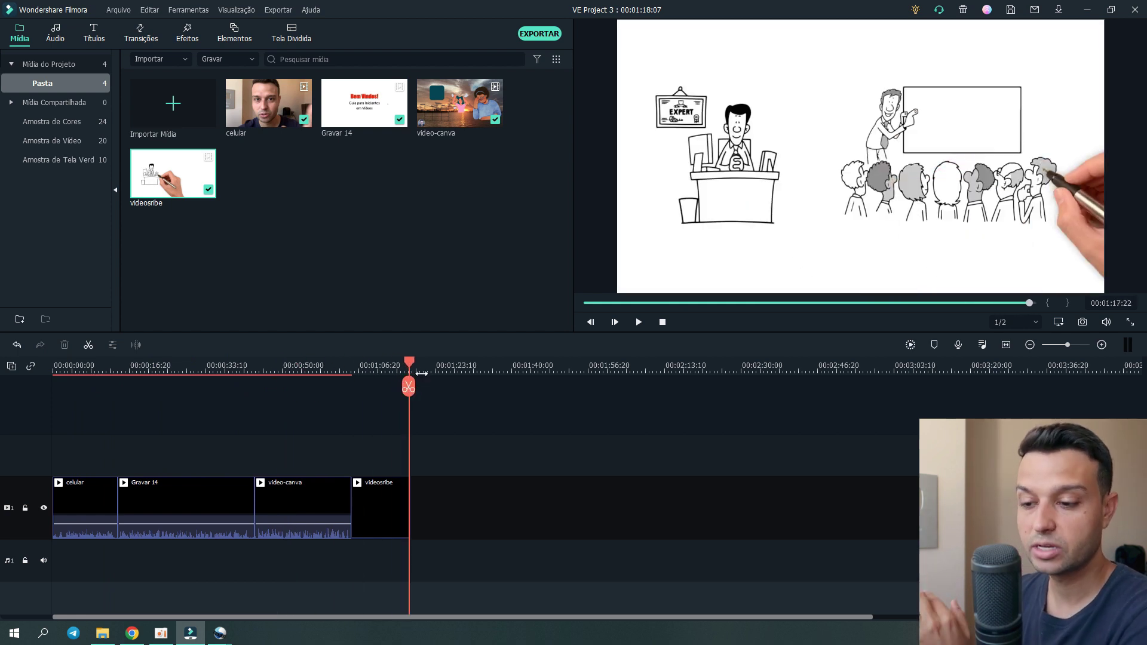
# - Start a local MP4 export named MeuVideoPronto2 and cancel it while it is converting
pyautogui.click(540, 34)
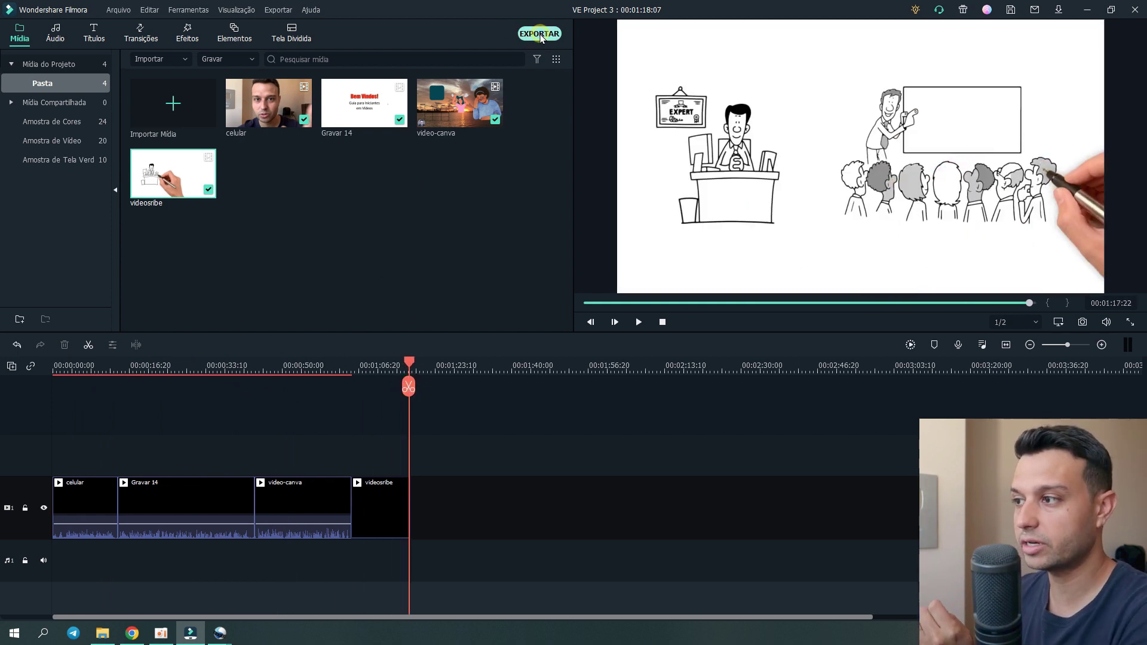
pyautogui.click(605, 186)
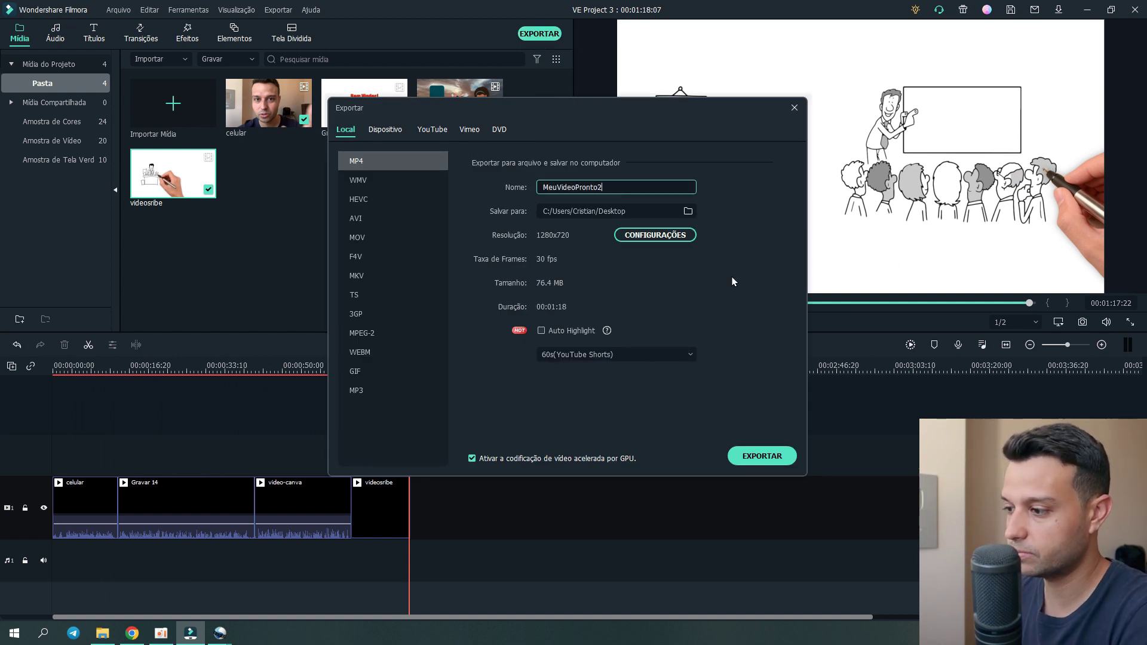
pyautogui.write('MeuVideoPronto2')
pyautogui.click(761, 456)
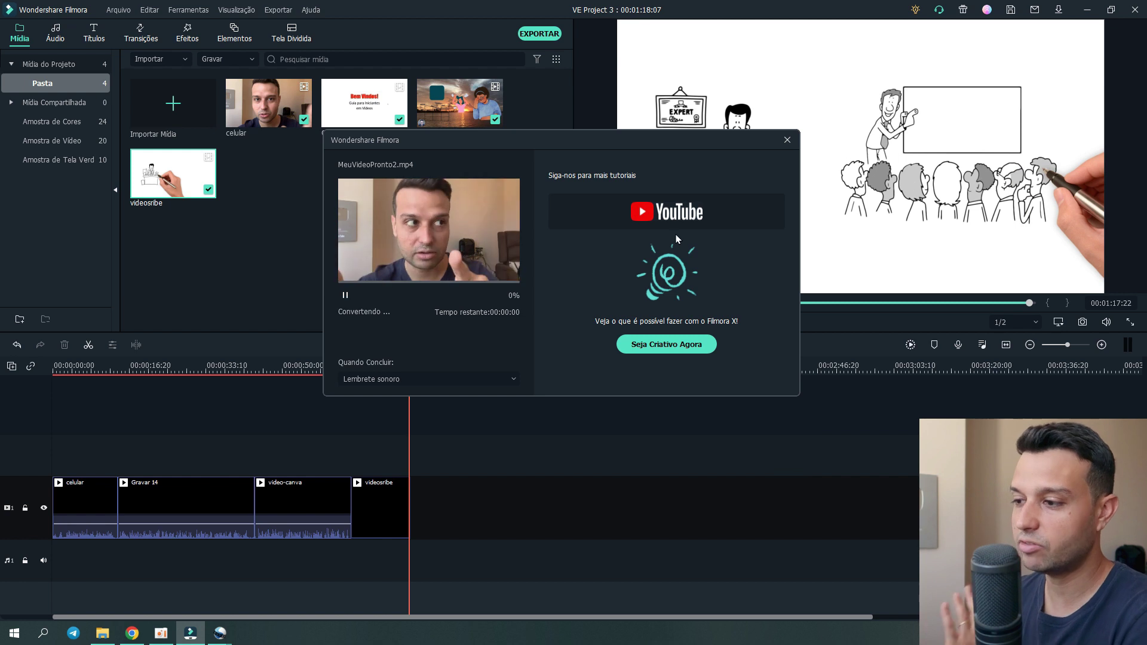
pyautogui.click(787, 140)
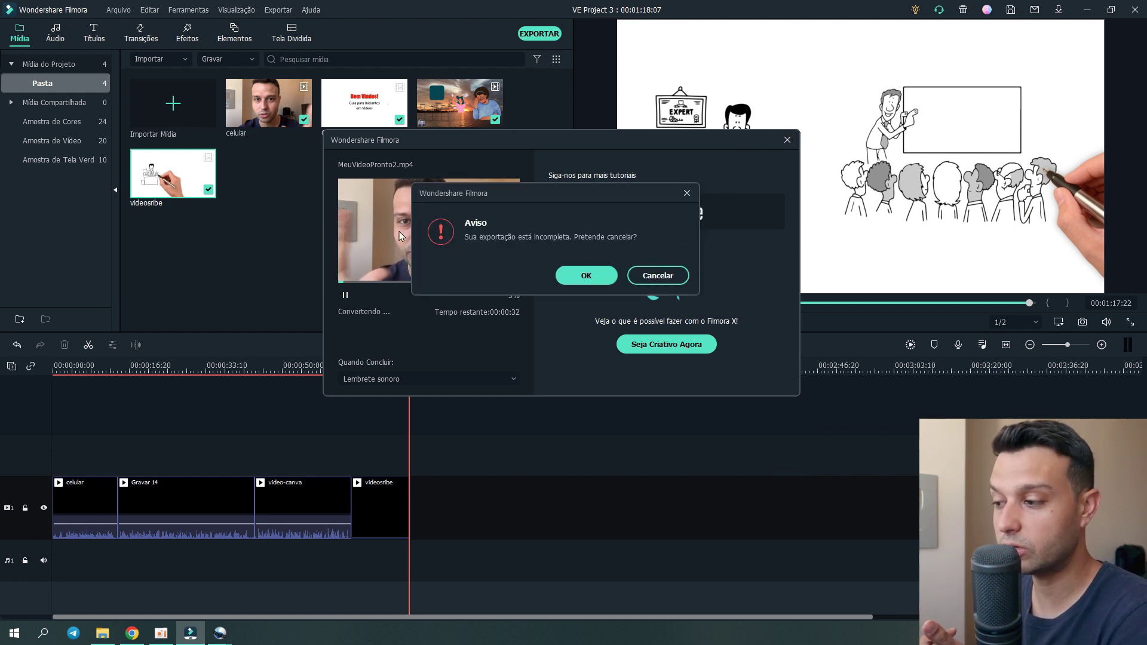
pyautogui.click(583, 276)
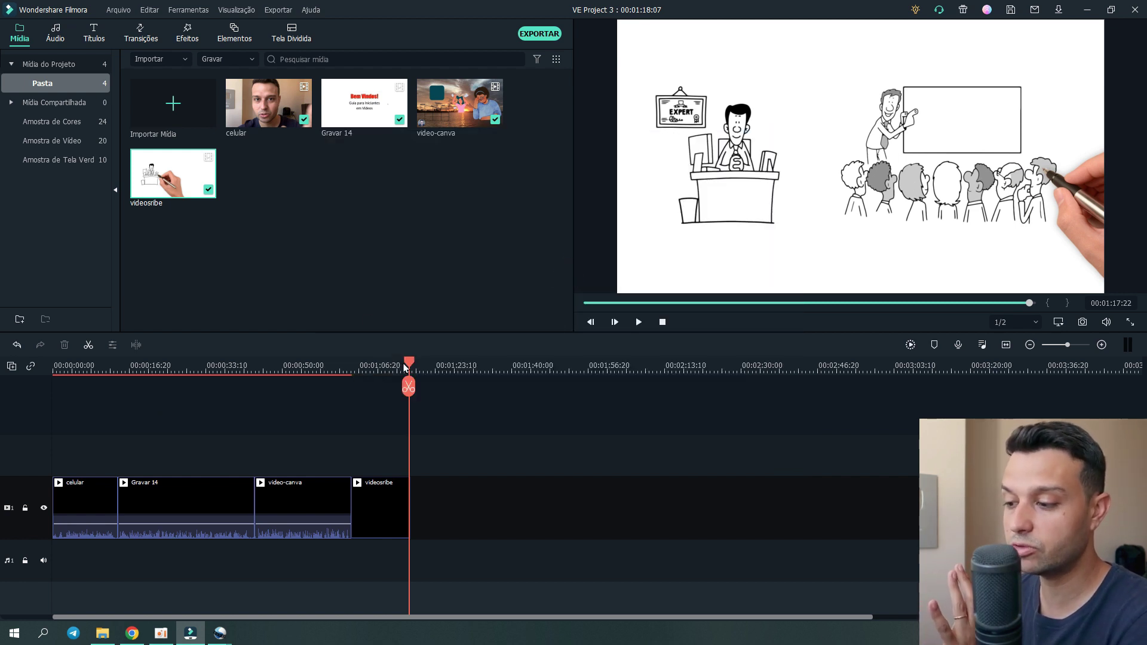
# - Split the celular clip at the playhead, at 00:00:02:26
pyautogui.click(1067, 345)
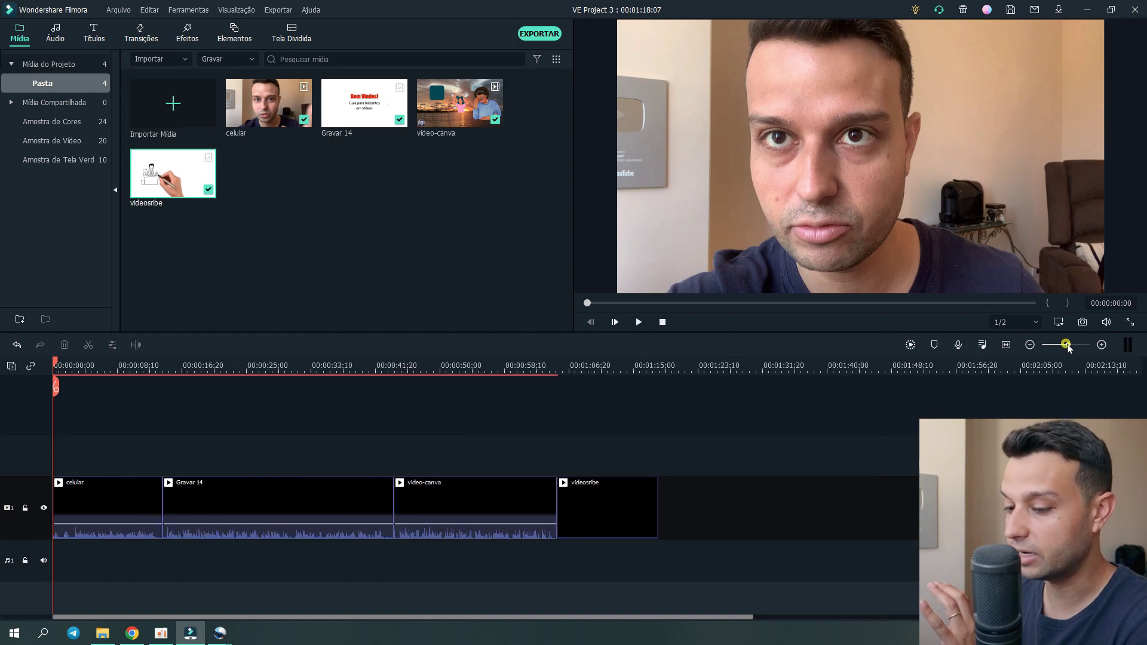
pyautogui.moveTo(1069, 348); pyautogui.dragTo(1076, 346)
pyautogui.moveTo(55, 366); pyautogui.dragTo(228, 388)
pyautogui.click(254, 491)
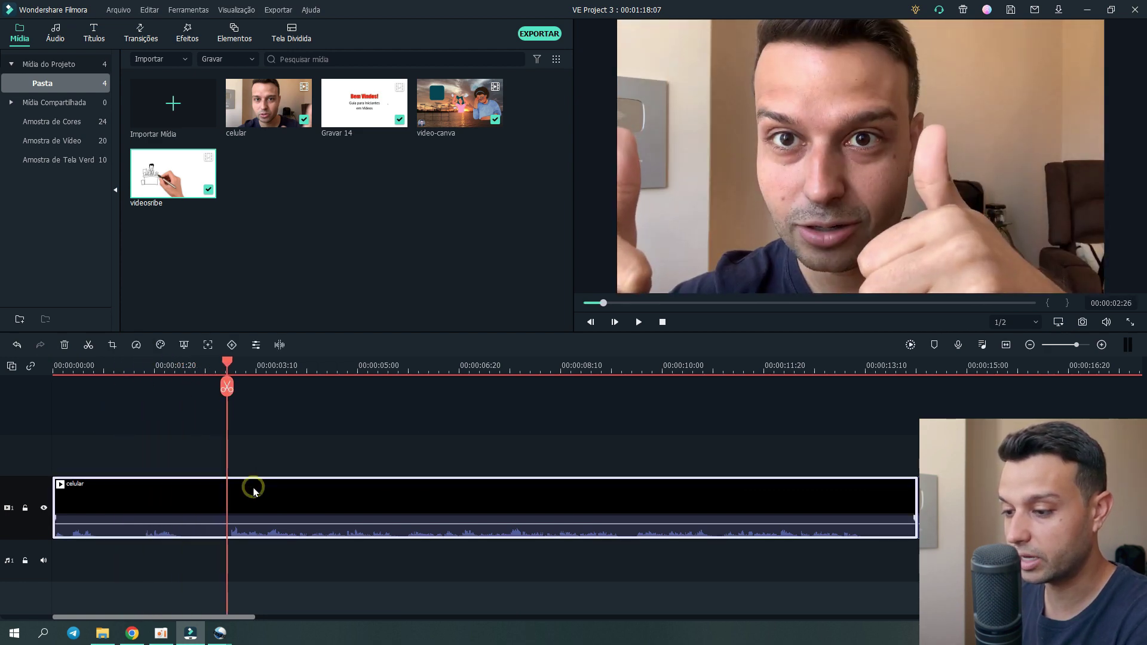
pyautogui.click(227, 387)
# - Delete the short opening piece of celular and play the first seconds of the trimmed clip
pyautogui.click(172, 491)
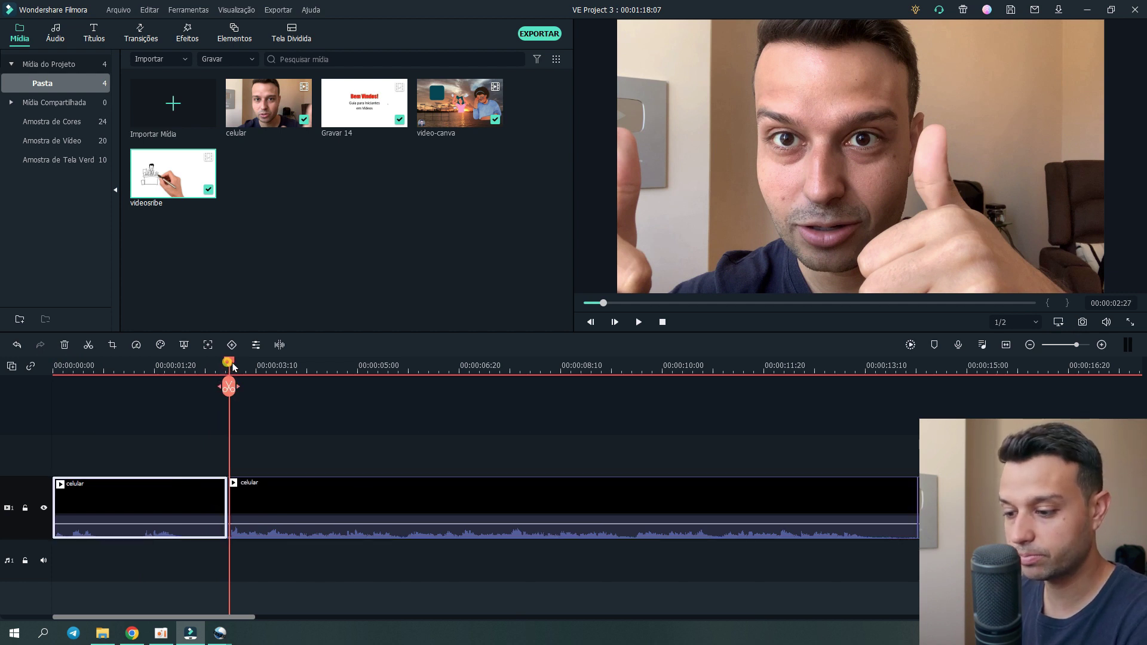
pyautogui.click(260, 368)
pyautogui.press('Delete')
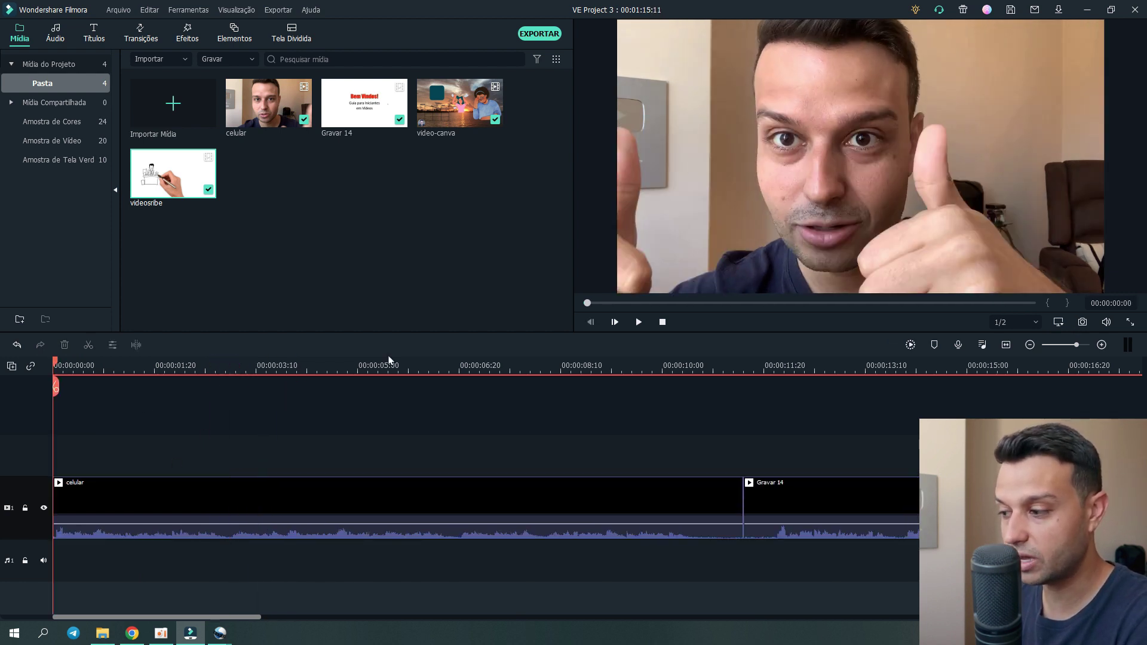
pyautogui.click(637, 322)
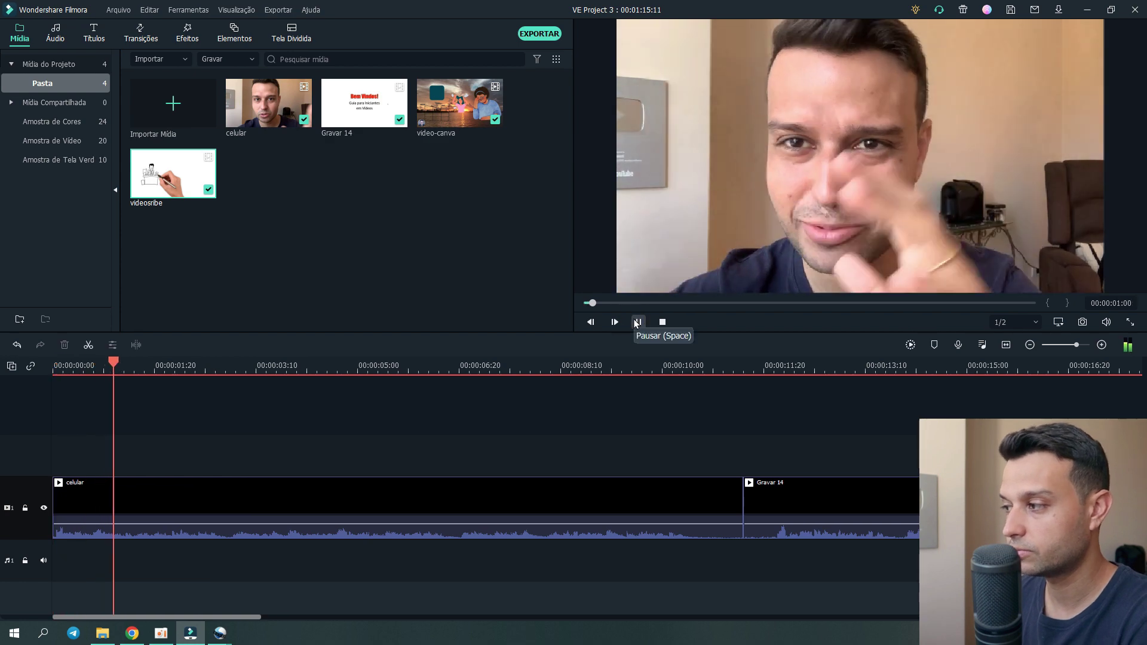
pyautogui.click(637, 322)
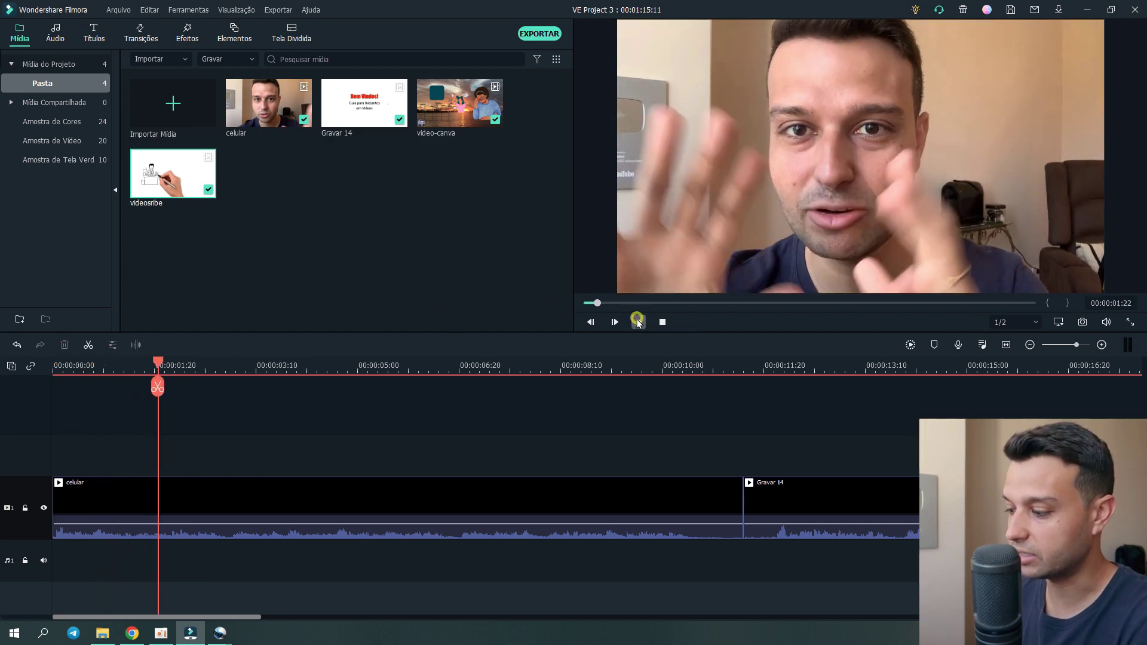
# - Play the celular clip up to its end and split it at 00:00:10:15
pyautogui.click(637, 322)
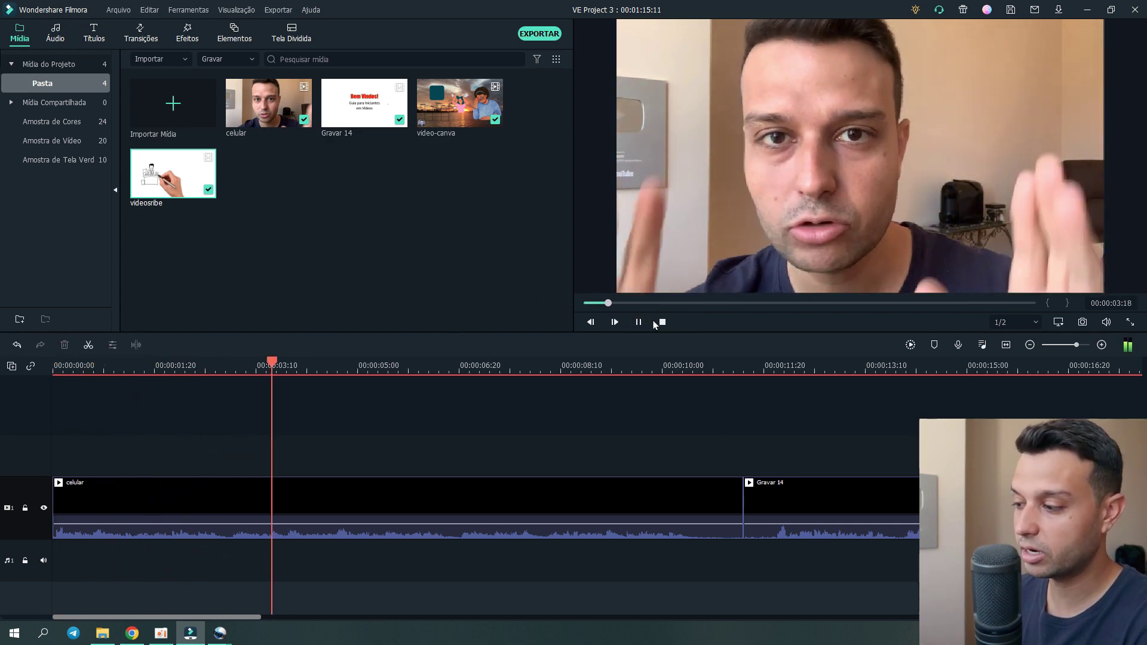
pyautogui.click(642, 322)
pyautogui.click(640, 323)
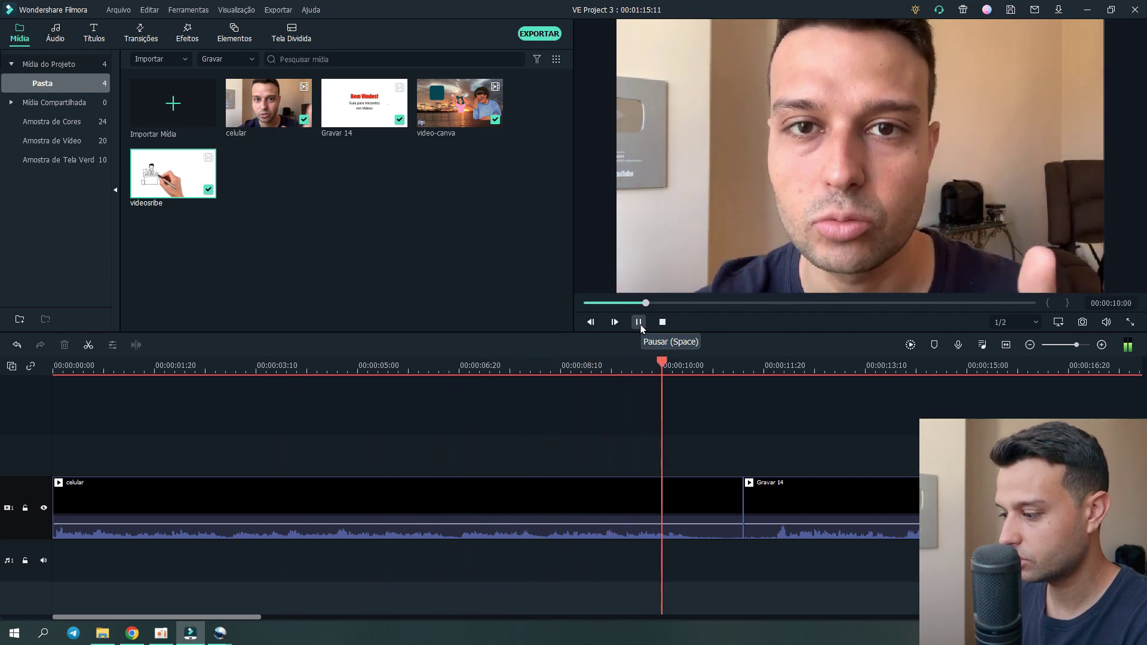
pyautogui.click(639, 322)
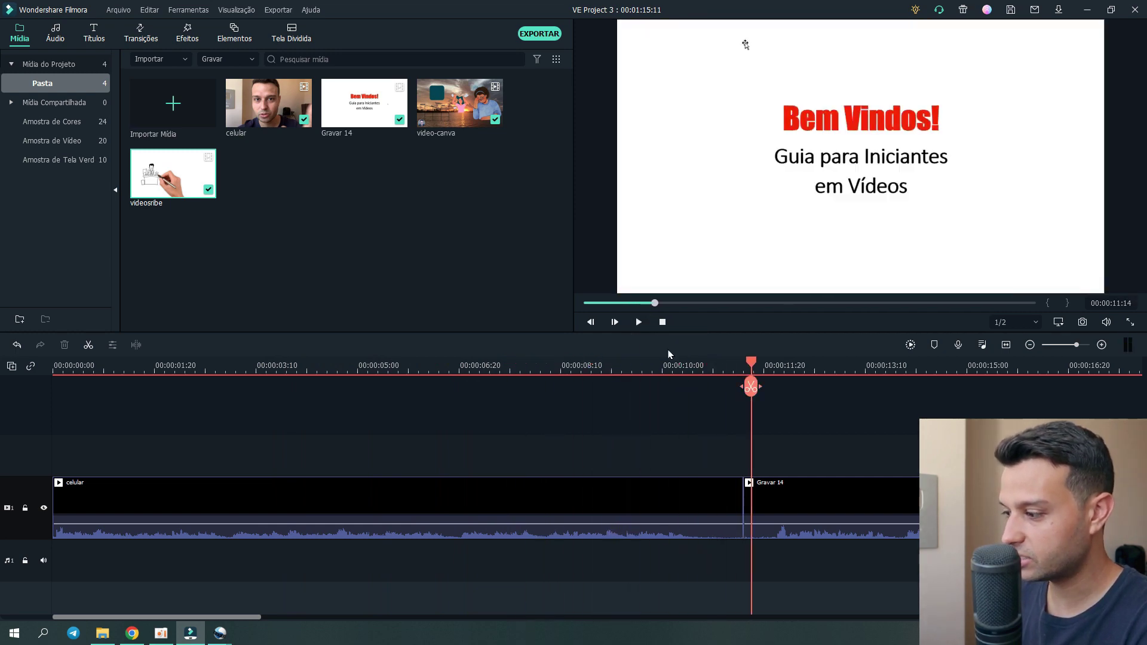
pyautogui.moveTo(752, 368); pyautogui.dragTo(693, 371)
pyautogui.click(728, 489)
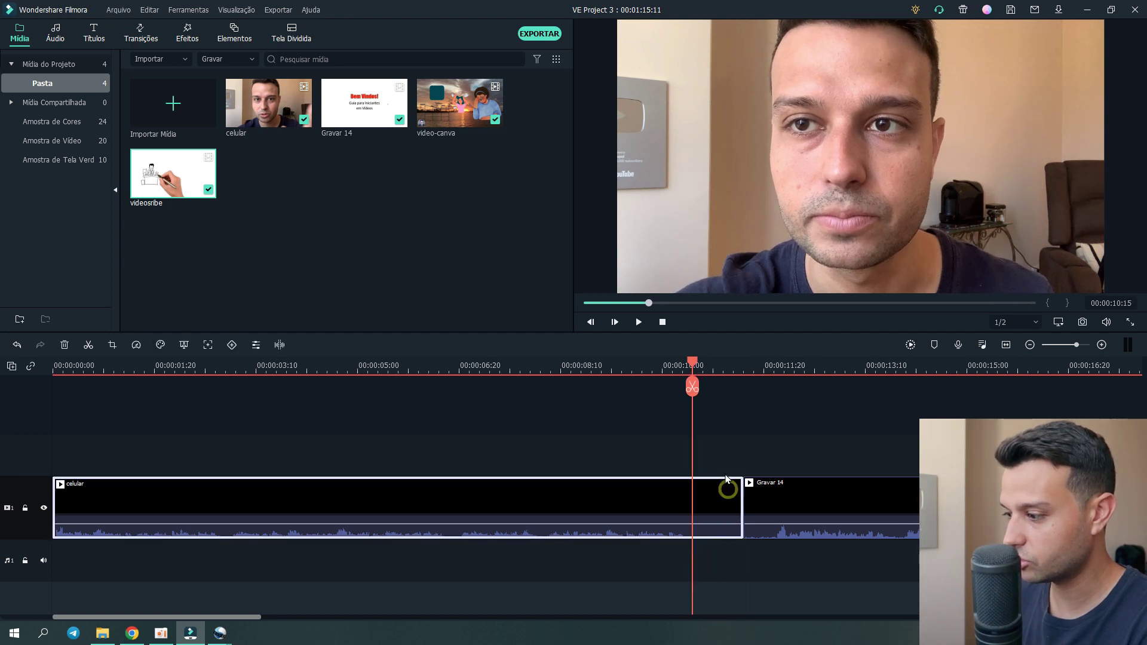
pyautogui.click(693, 387)
# - Set the volume of the first celular piece to 8.63 dB and delete the short end piece
pyautogui.moveTo(644, 524); pyautogui.dragTo(643, 523)
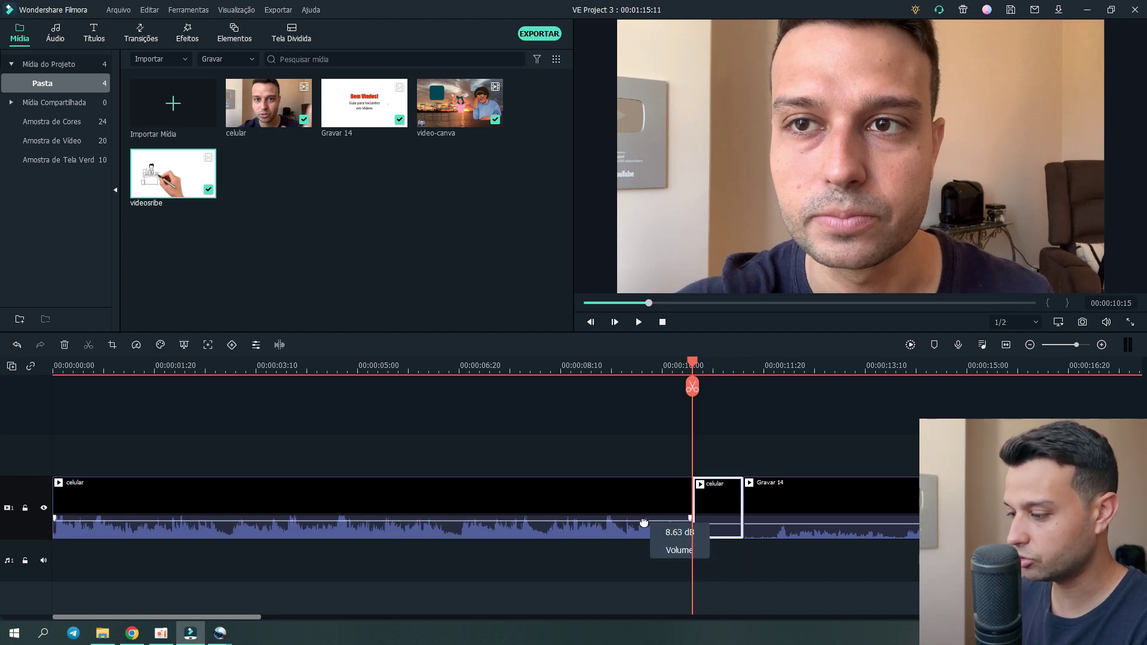
pyautogui.press('Delete')
# - Play across the join between celular and Gravar 14 to check the cut
pyautogui.moveTo(697, 384); pyautogui.dragTo(662, 385)
pyautogui.click(760, 483)
pyautogui.click(640, 322)
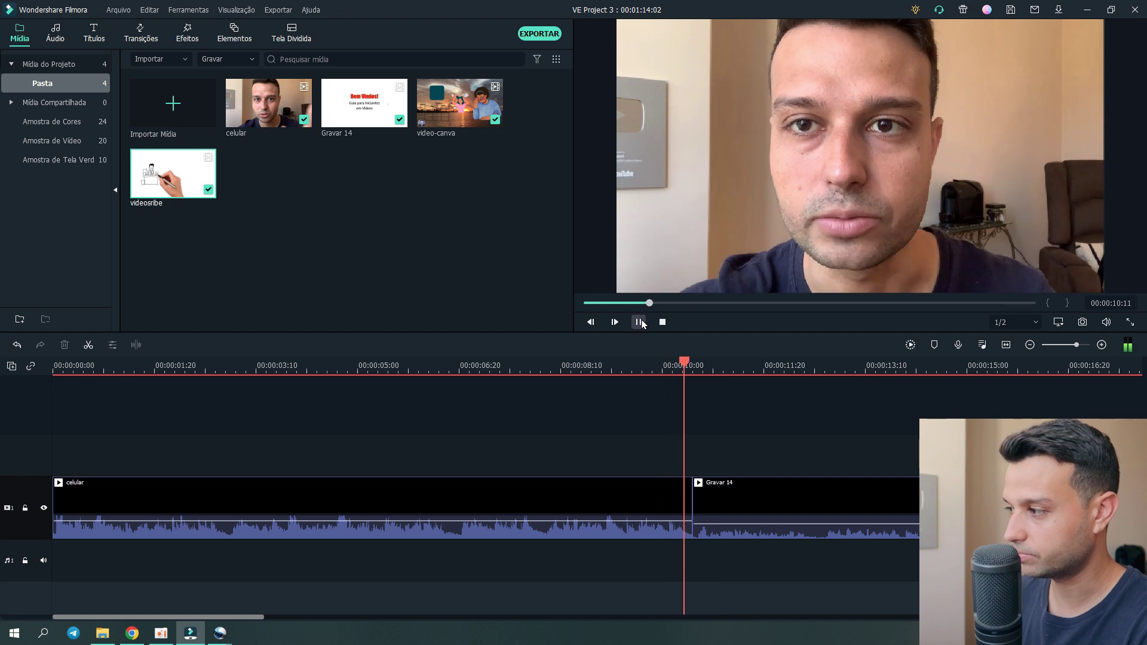
pyautogui.click(639, 322)
pyautogui.moveTo(749, 387); pyautogui.dragTo(707, 387)
# - Add the Transição06 transition between celular and Gravar 14, shorten it to about half its length and play it
pyautogui.click(140, 33)
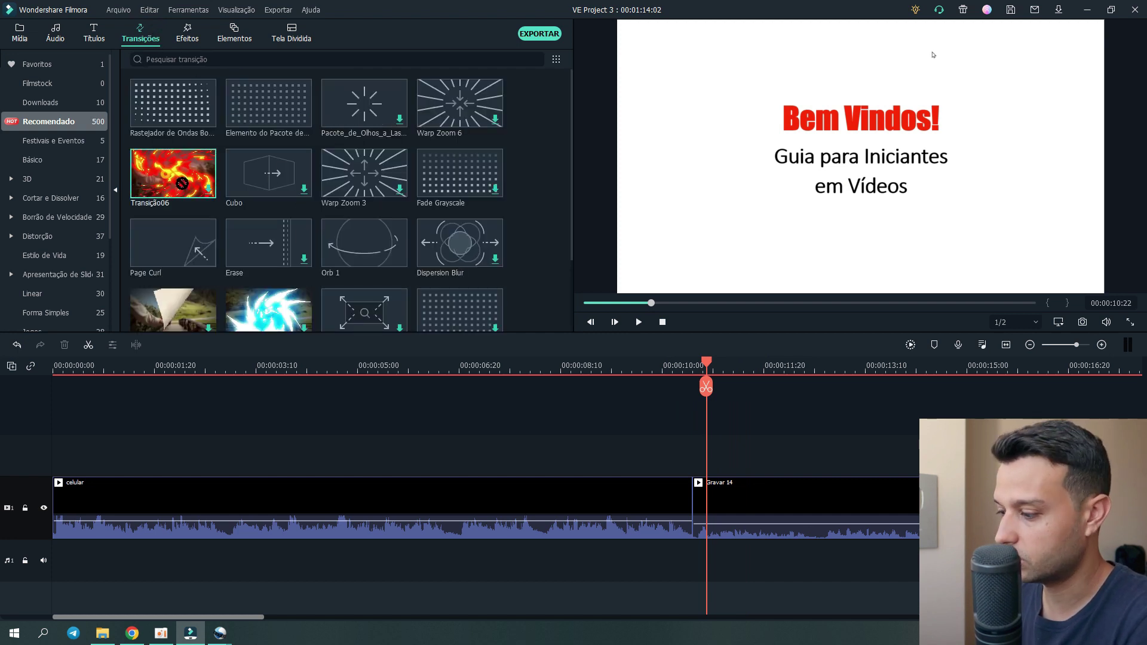
pyautogui.moveTo(182, 183); pyautogui.dragTo(629, 517)
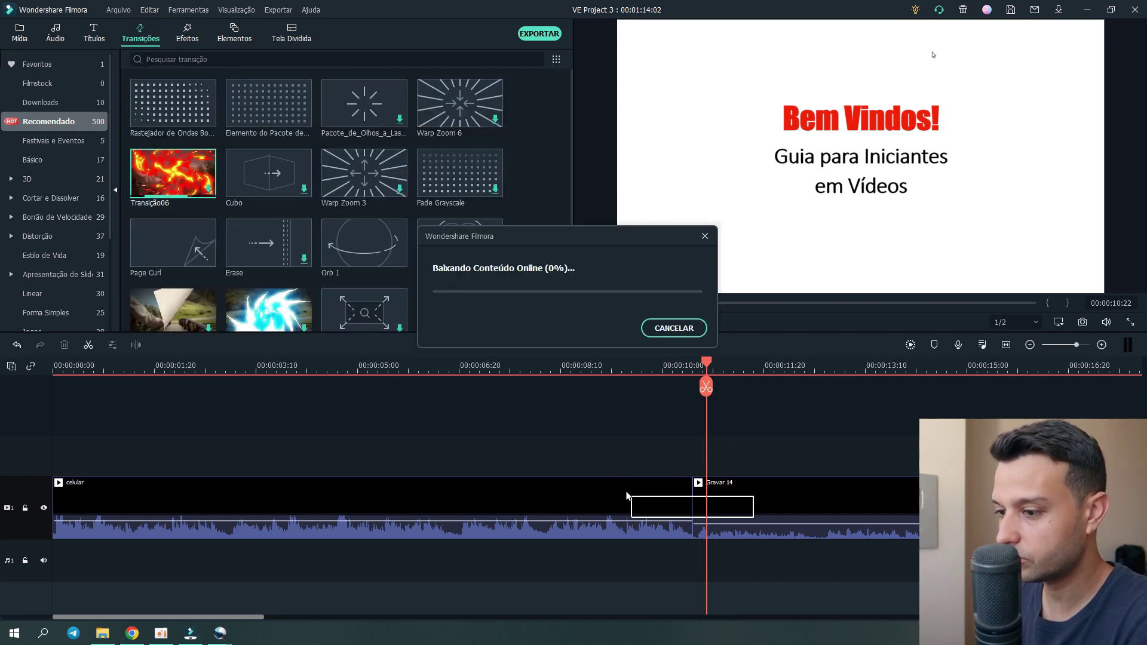
pyautogui.click(635, 510)
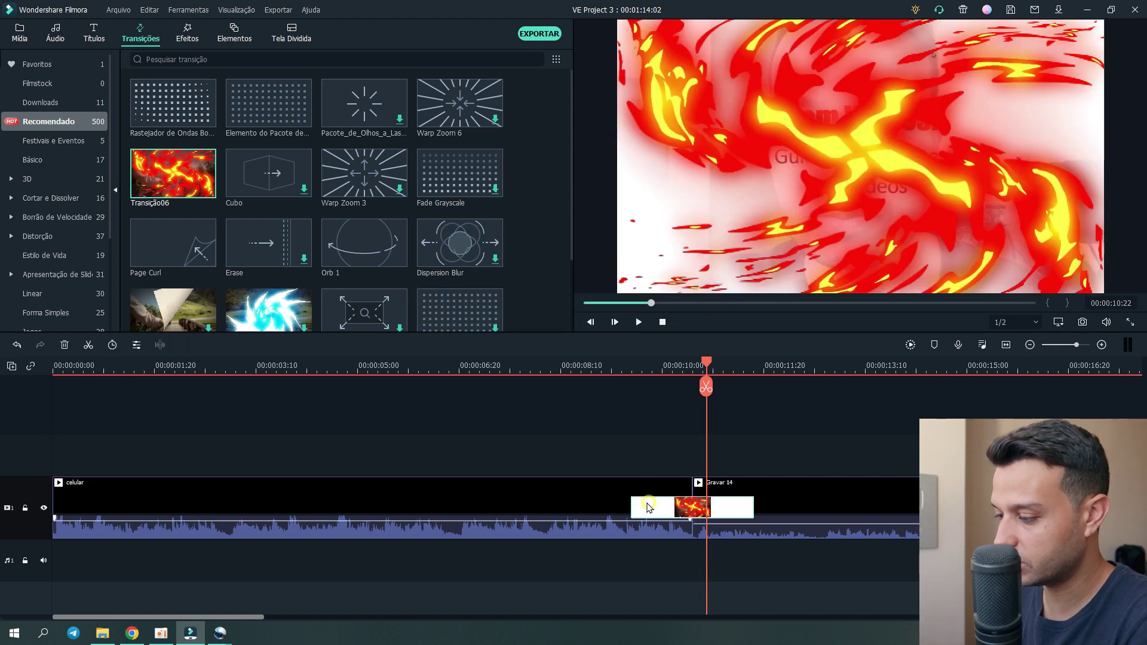
pyautogui.moveTo(665, 500); pyautogui.dragTo(664, 501)
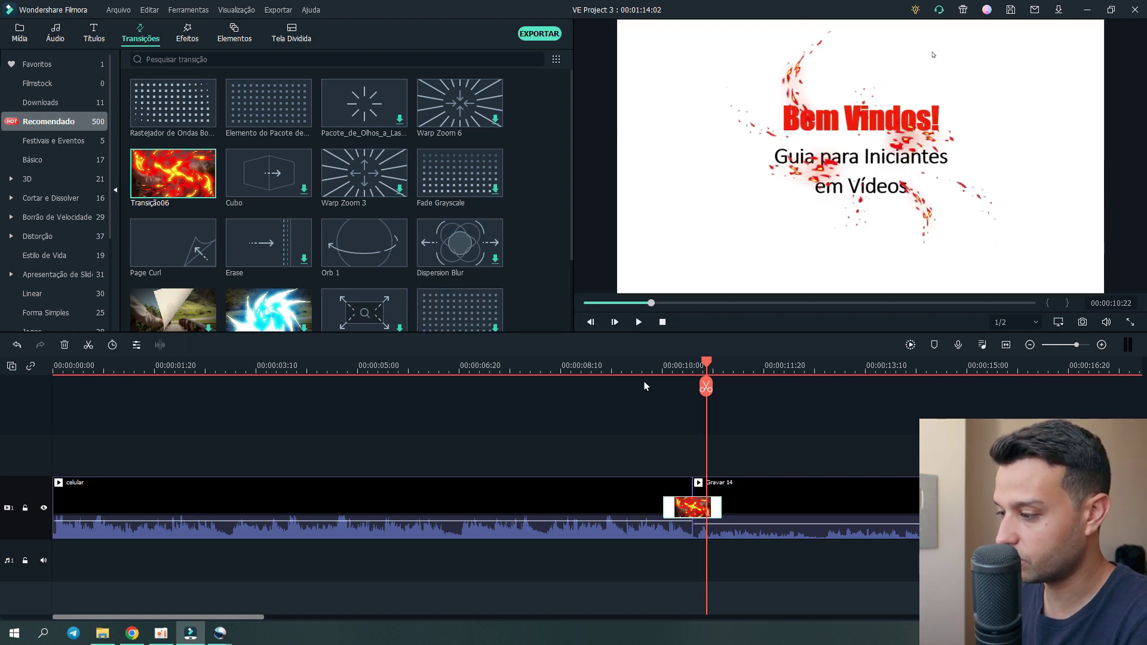
pyautogui.click(642, 366)
pyautogui.click(638, 323)
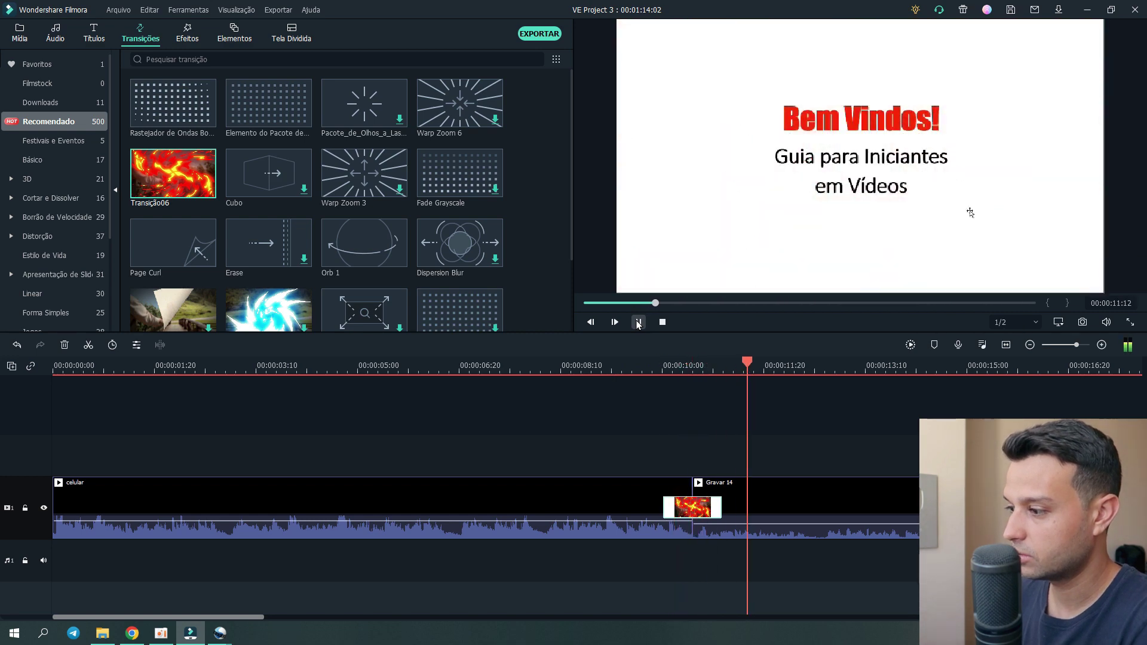
pyautogui.click(637, 323)
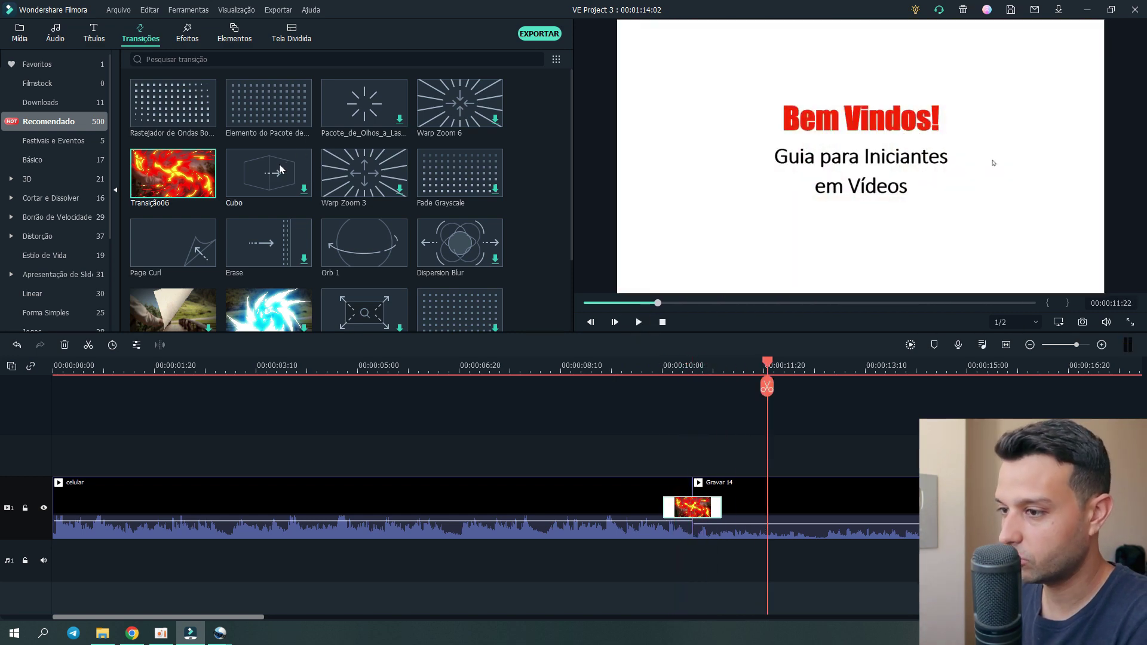
# - Try the Cubo transition between celular and Gravar 14 and play it
pyautogui.moveTo(281, 170); pyautogui.dragTo(615, 392)
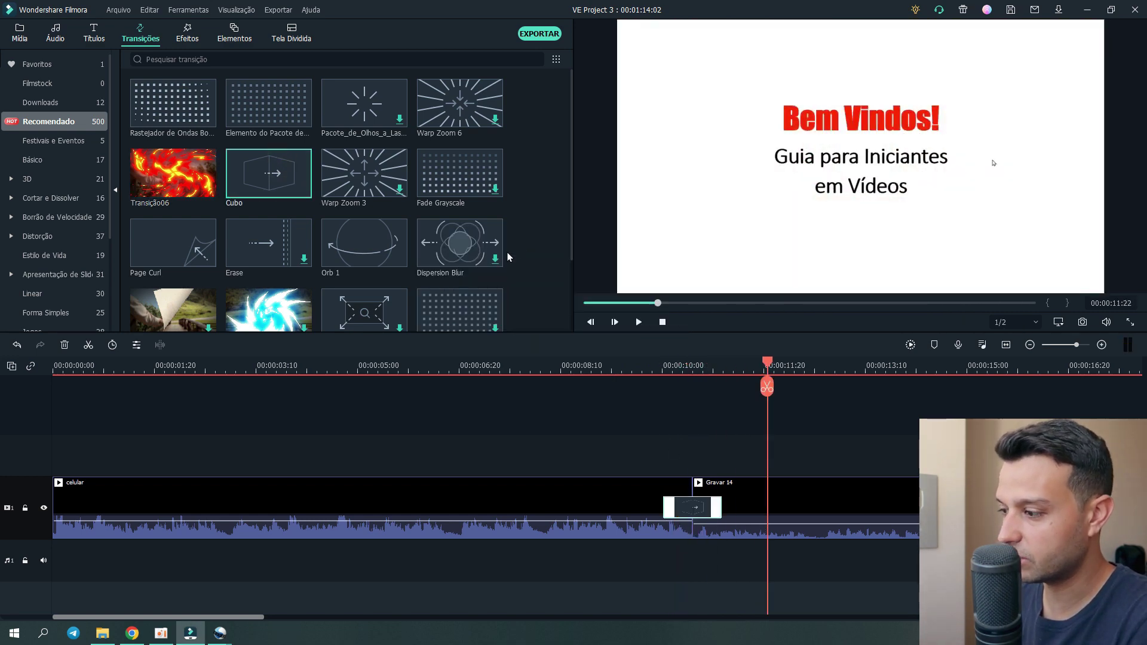
pyautogui.click(632, 366)
pyautogui.click(639, 322)
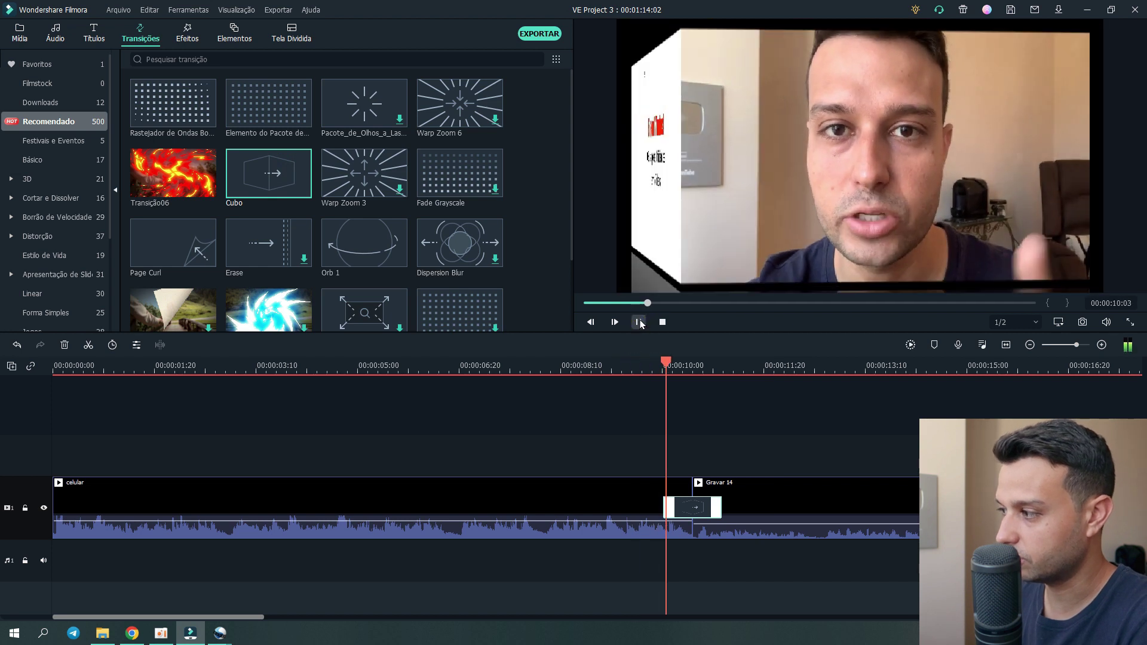
pyautogui.click(638, 323)
# - Replace the transition between celular and Gravar 14 with Orb 1 and play it
pyautogui.moveTo(364, 243); pyautogui.dragTo(693, 507)
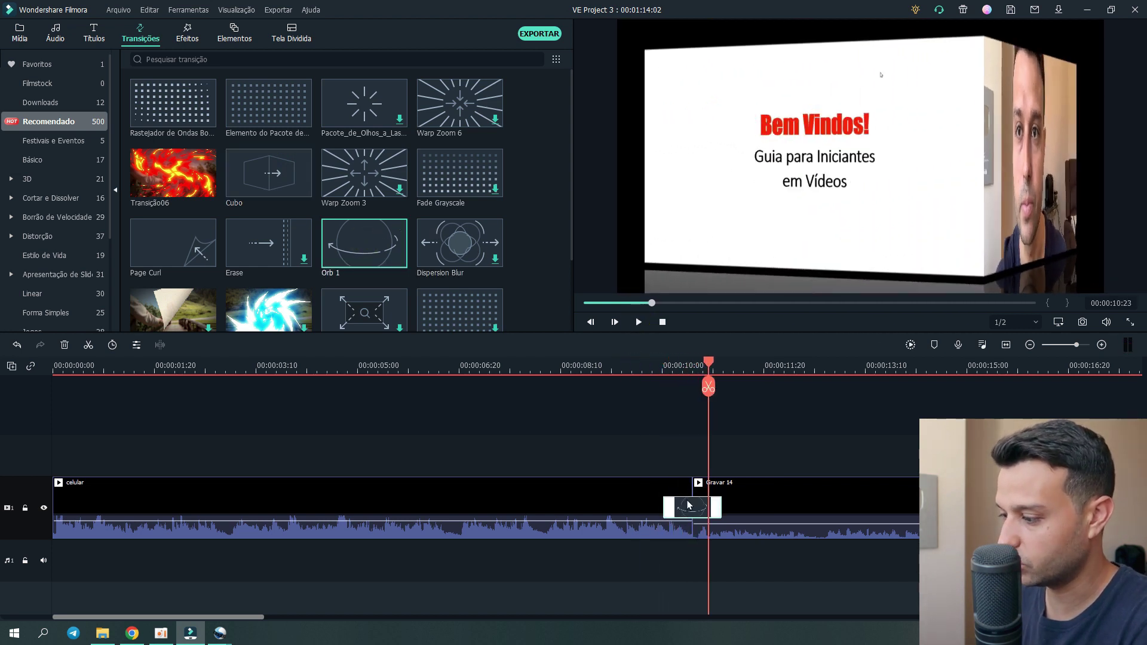
pyautogui.click(632, 360)
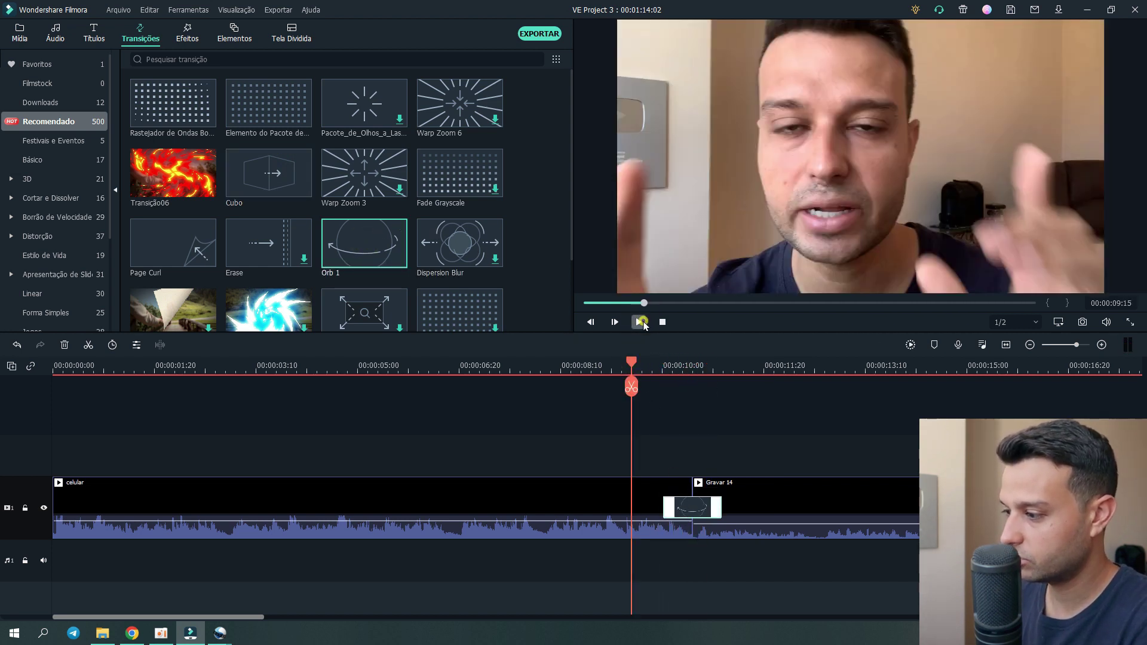
pyautogui.click(640, 323)
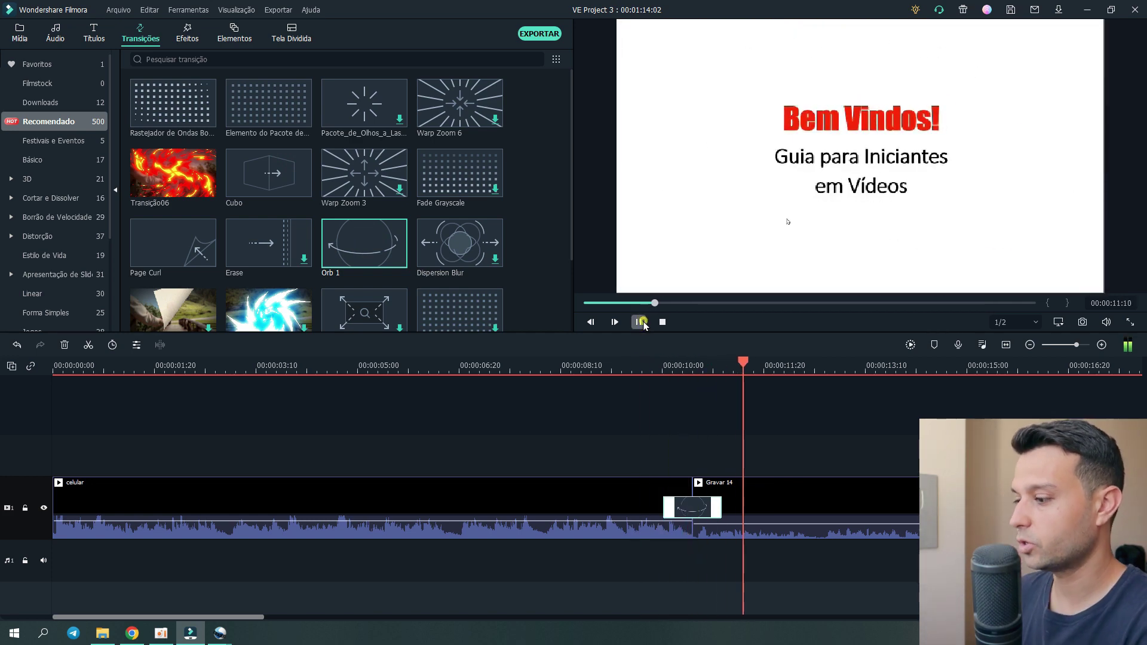
pyautogui.click(640, 323)
# - Add the Orb 1 transition between Gravar 14 and video-canva and play across it
pyautogui.click(1073, 346)
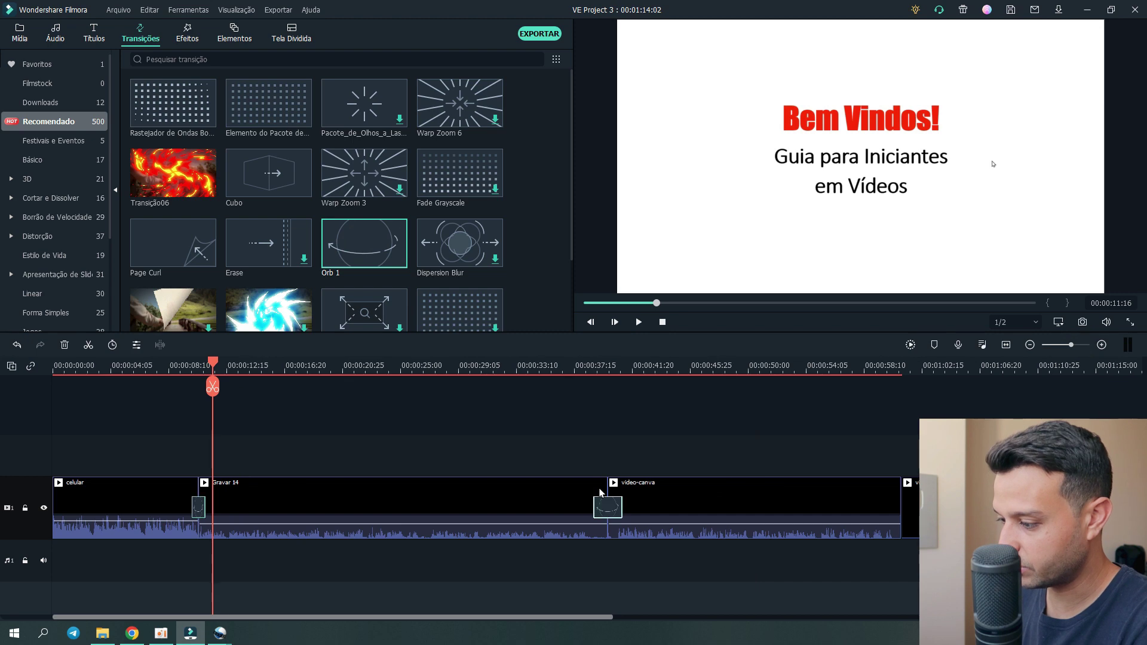
pyautogui.click(578, 365)
pyautogui.click(640, 322)
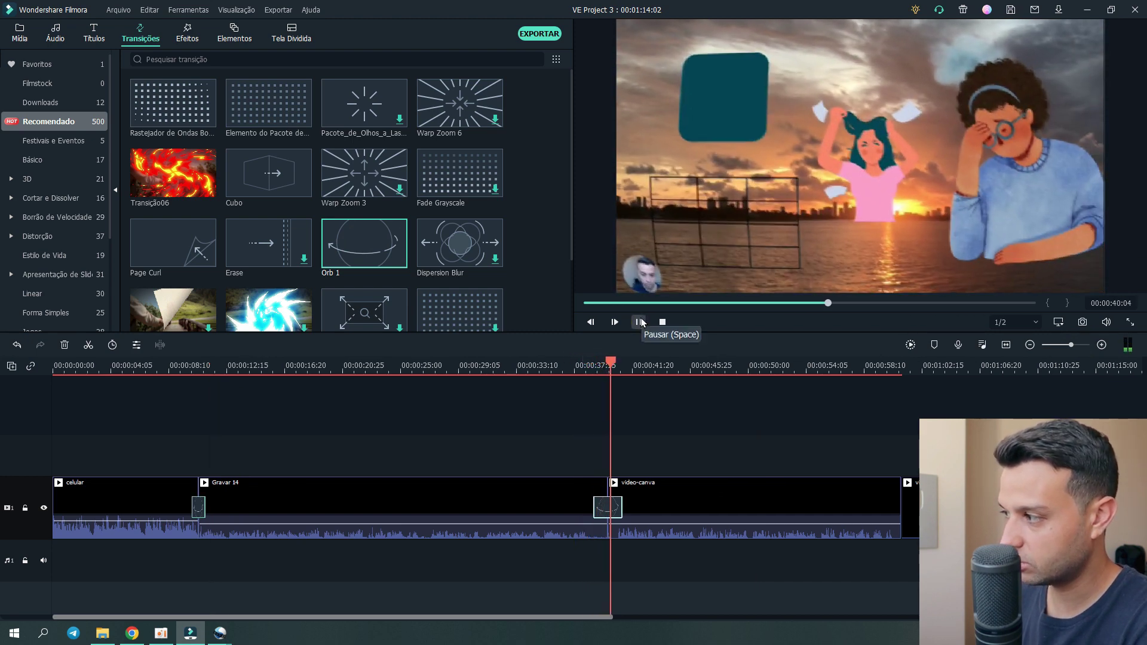
pyautogui.click(640, 323)
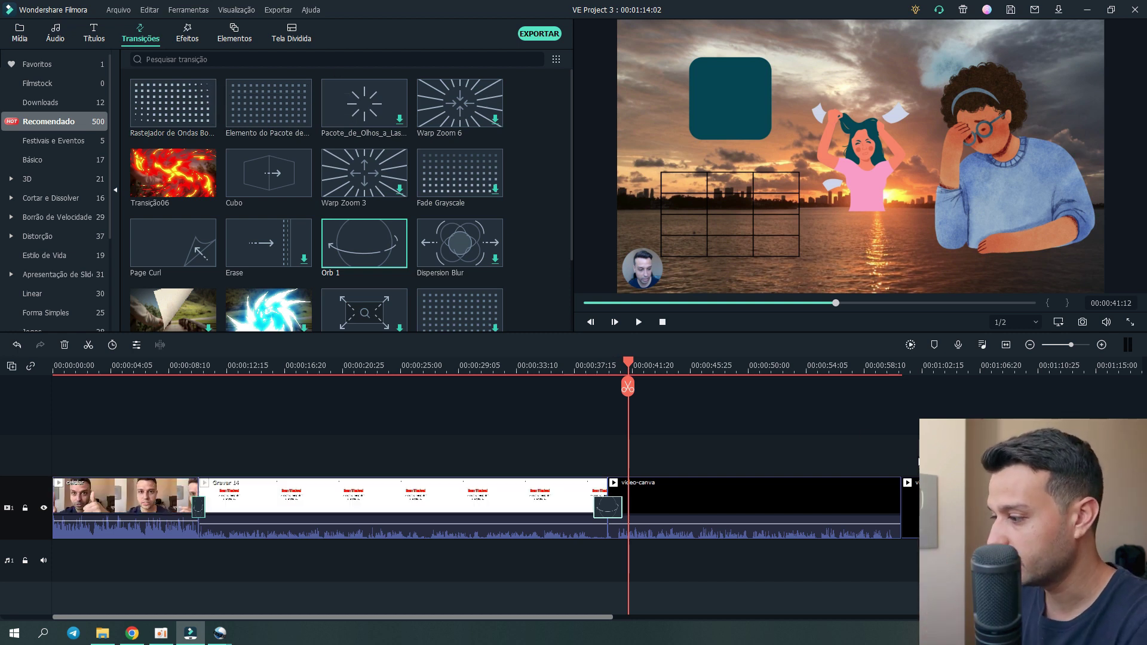
# - Start a local MP4 export of the project at 1280x720, named MeuVideo
pyautogui.click(540, 34)
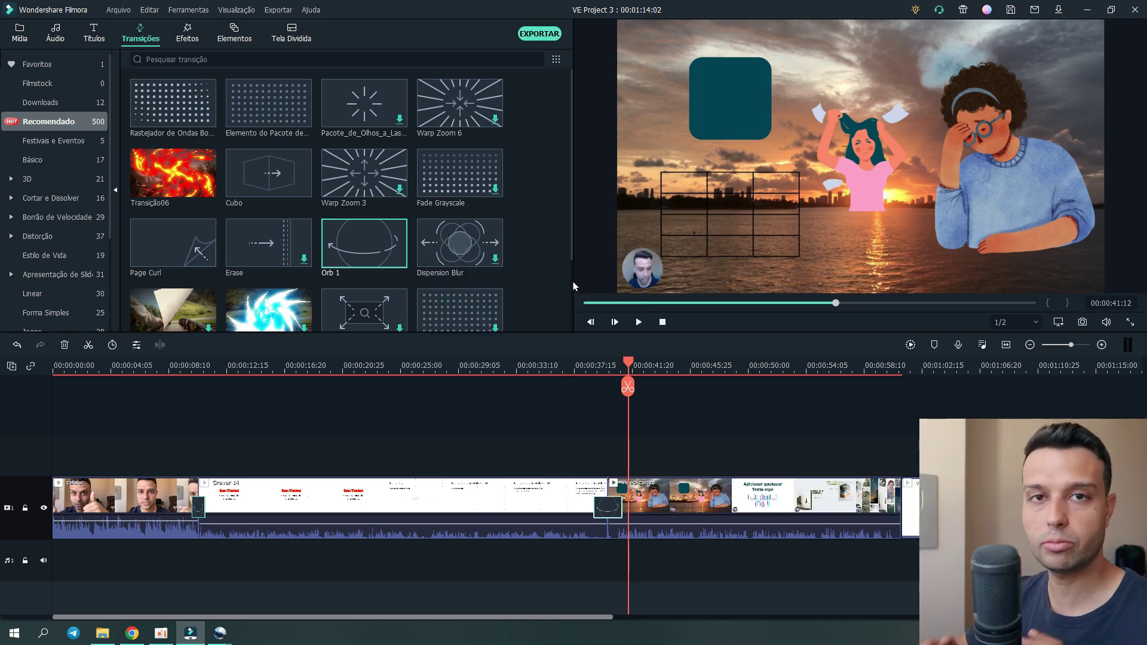
pyautogui.click(583, 187)
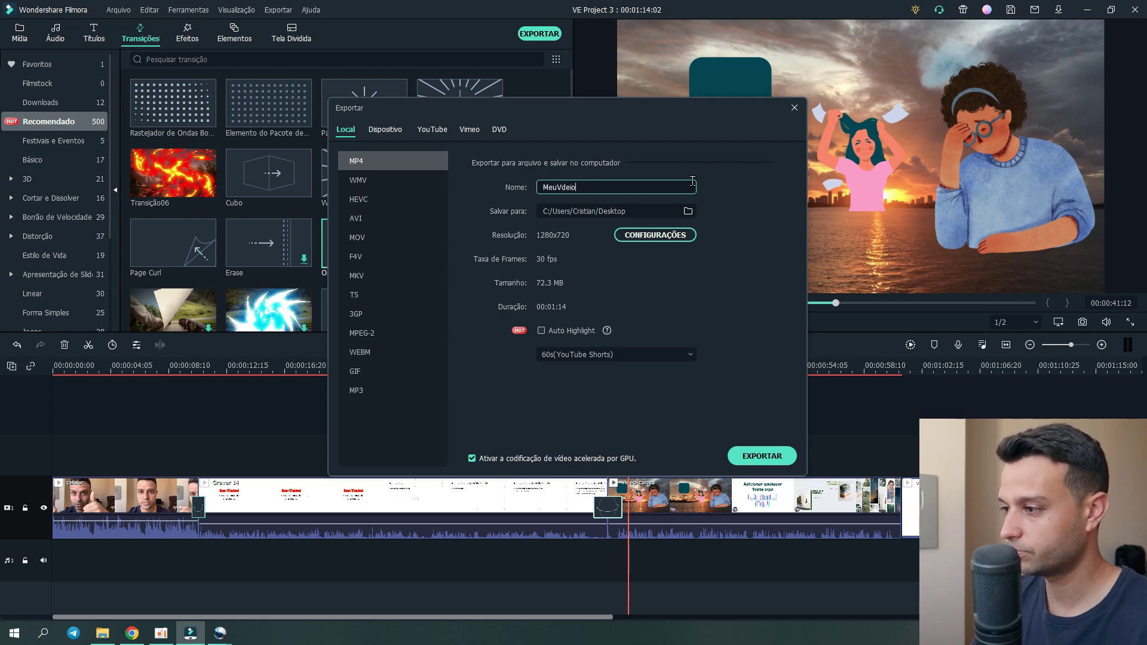
pyautogui.click(780, 456)
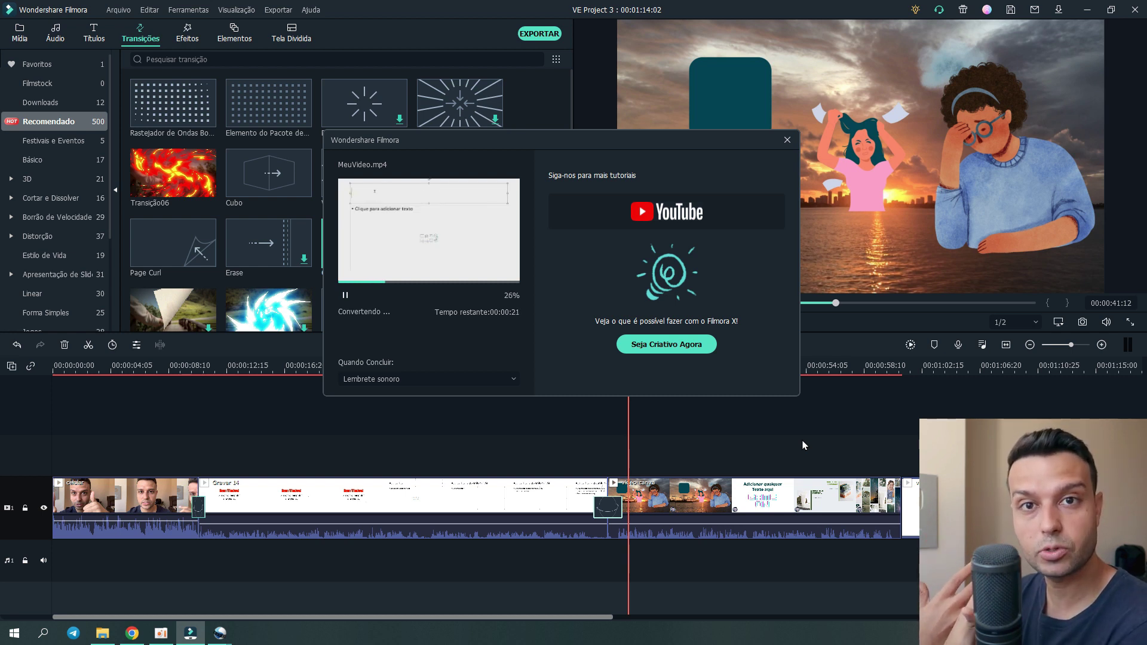
# - Request cancellation of the running MeuVideo export, switch to OpenShot and close its completed MeuVideoPronto export dialog
pyautogui.click(787, 141)
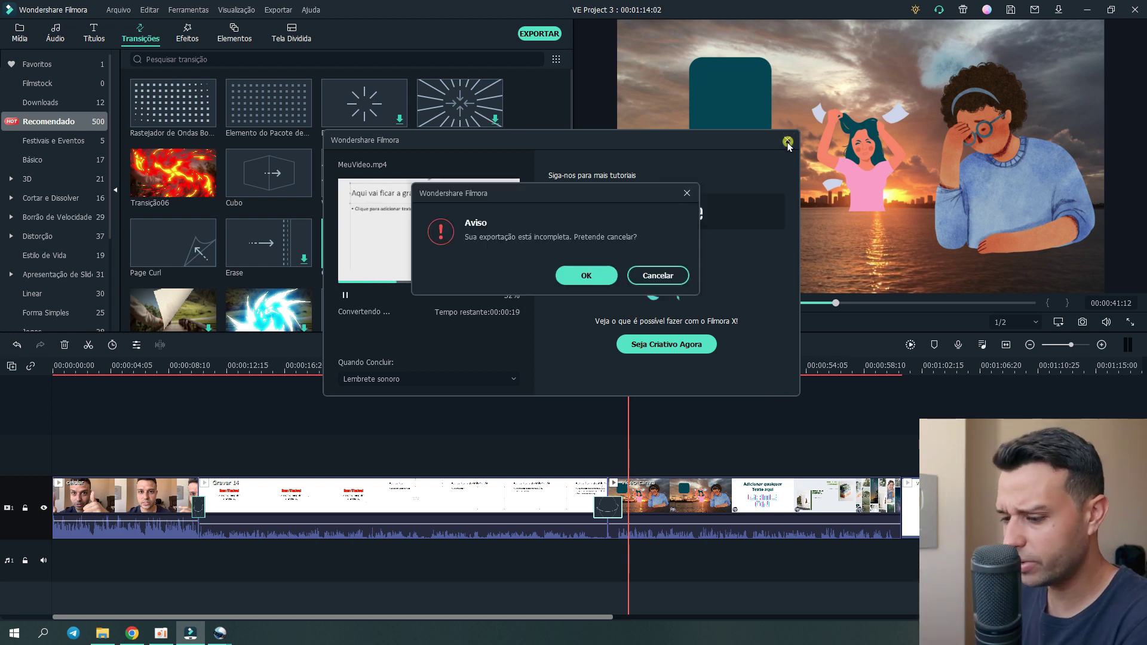
pyautogui.moveTo(219, 633)
pyautogui.click(281, 577)
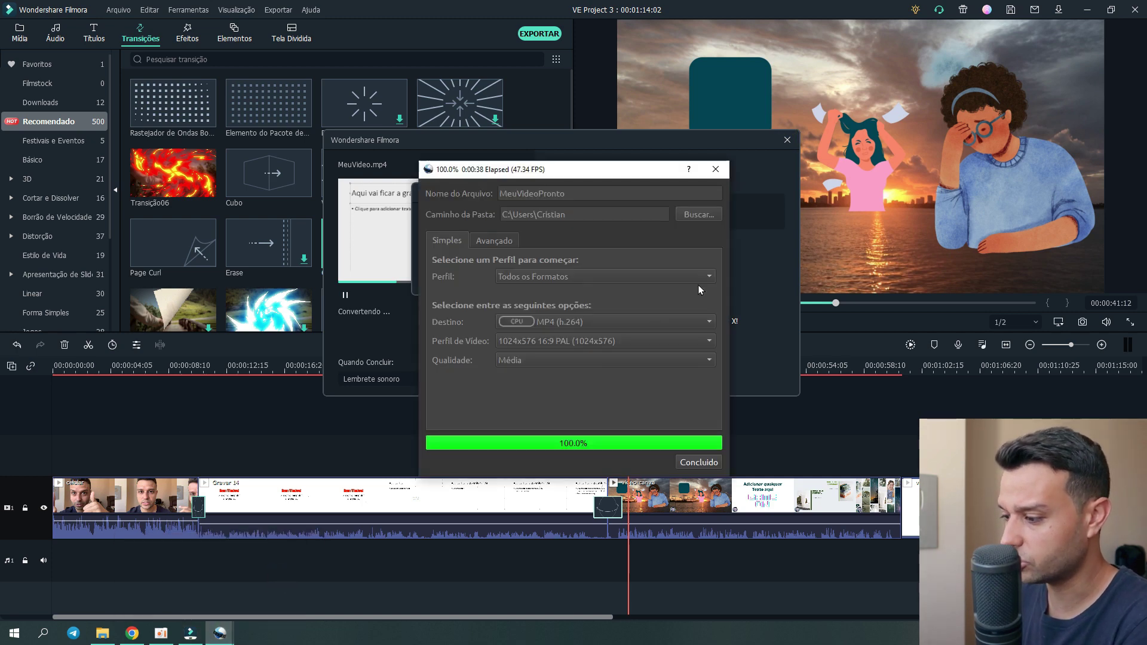
pyautogui.click(684, 462)
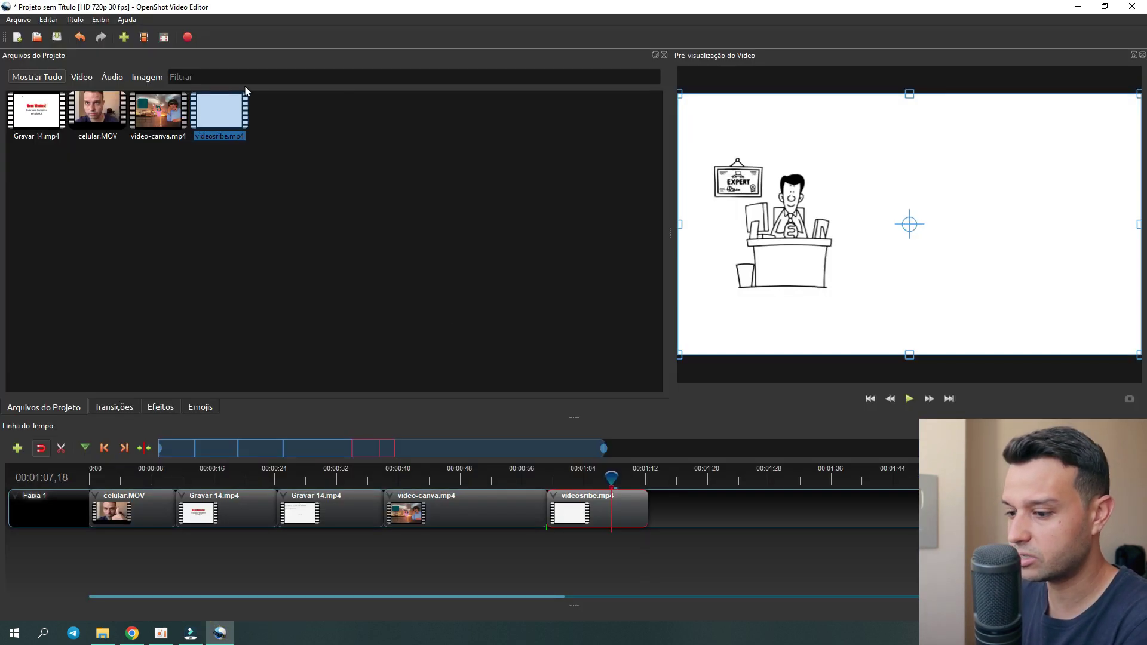
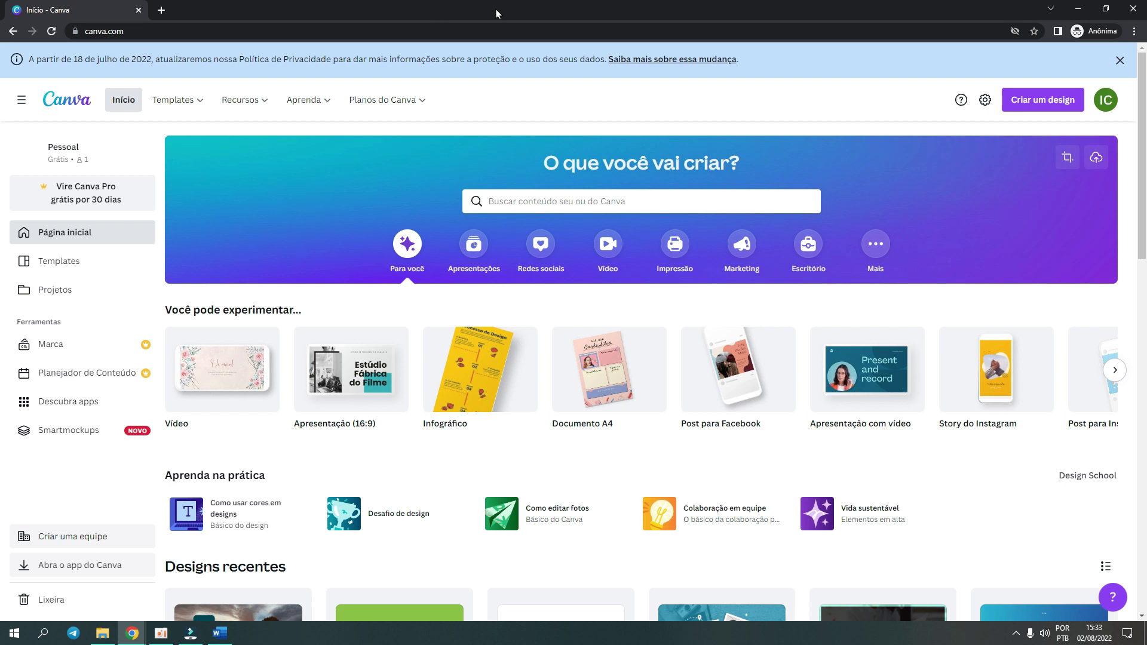
# - Create a new blank video design in Canva
pyautogui.click(608, 243)
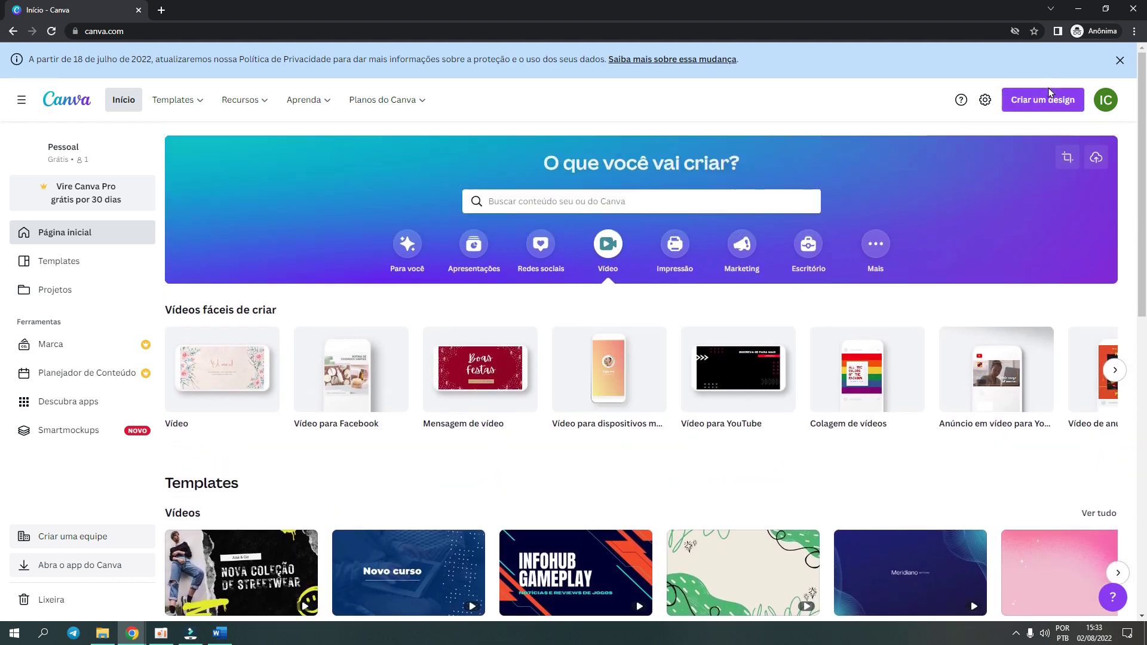
pyautogui.click(1042, 99)
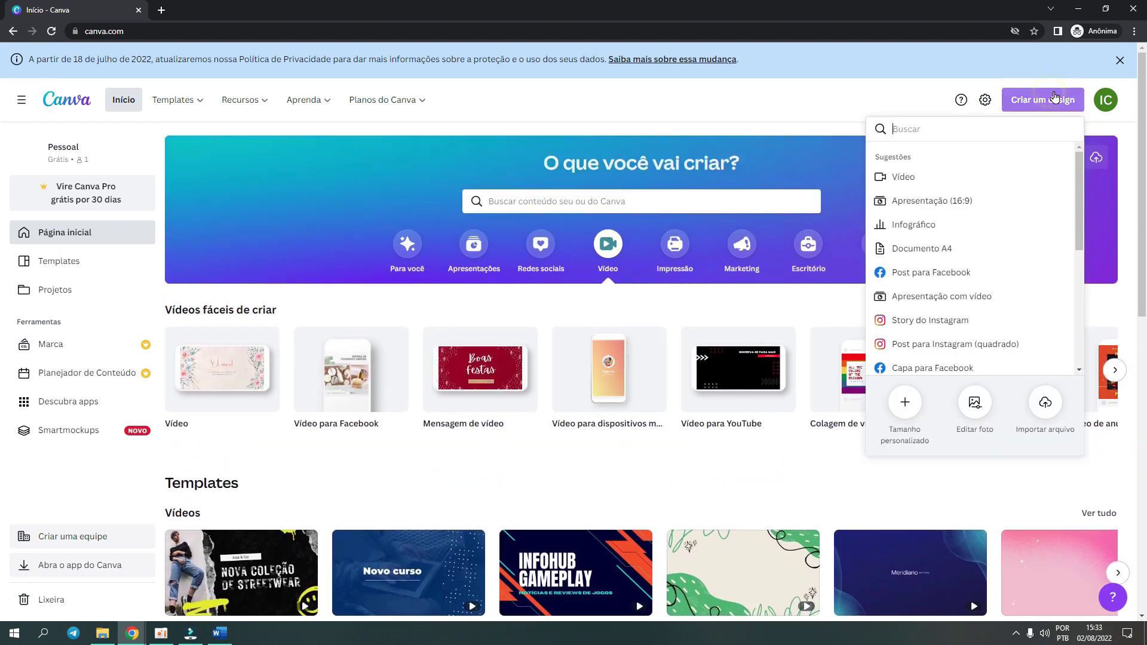
pyautogui.click(966, 170)
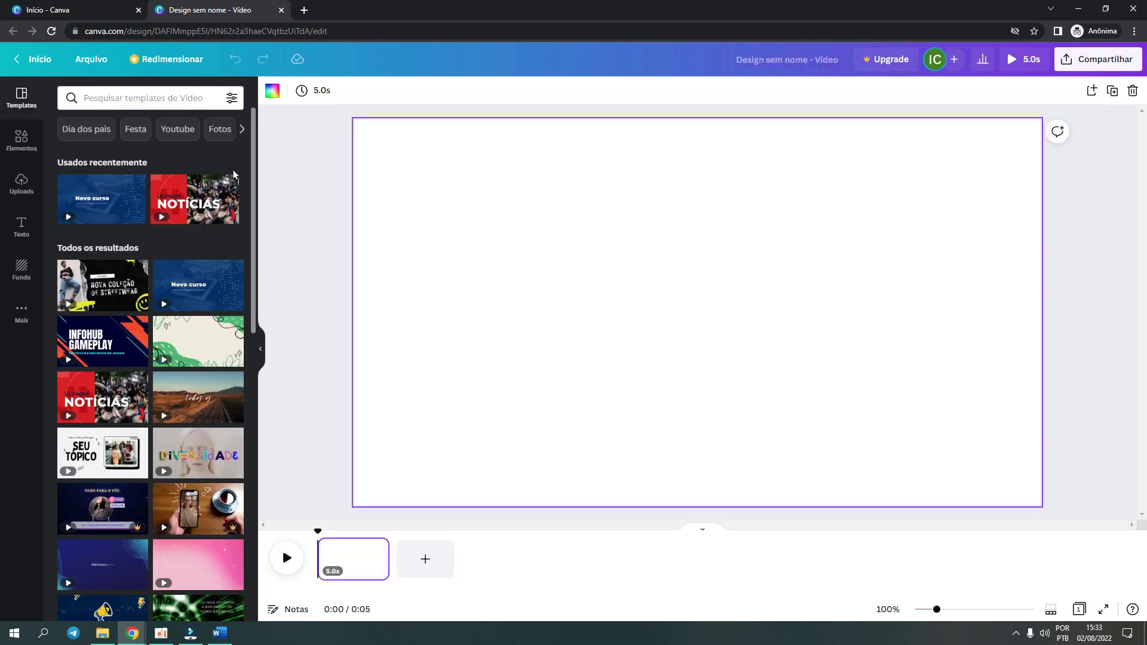
# - Apply the "Novidades da Semana" megaphone template to the blank page and play it up to about 0:02
pyautogui.scroll(-2, 179, 384)
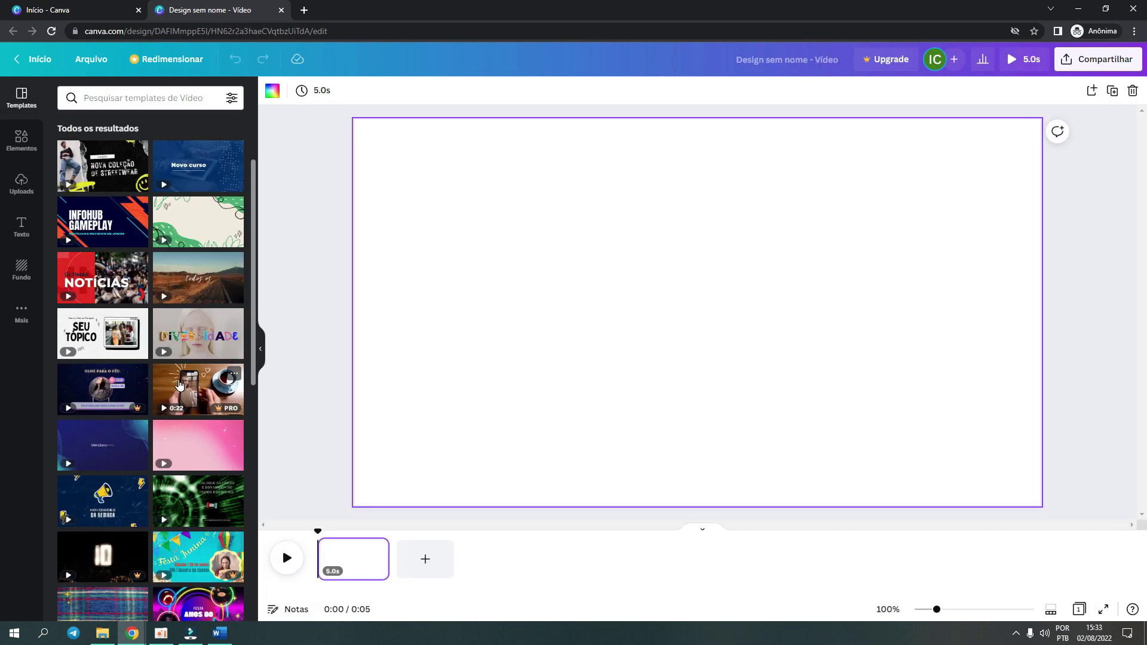
pyautogui.scroll(-4, 145, 438)
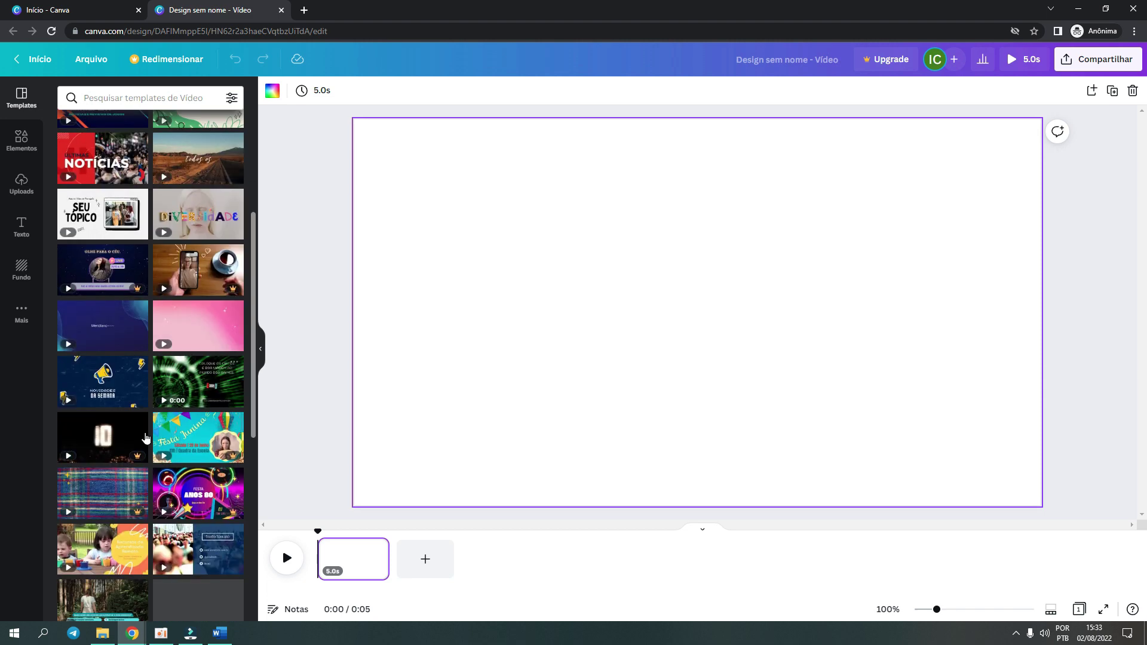
pyautogui.click(121, 389)
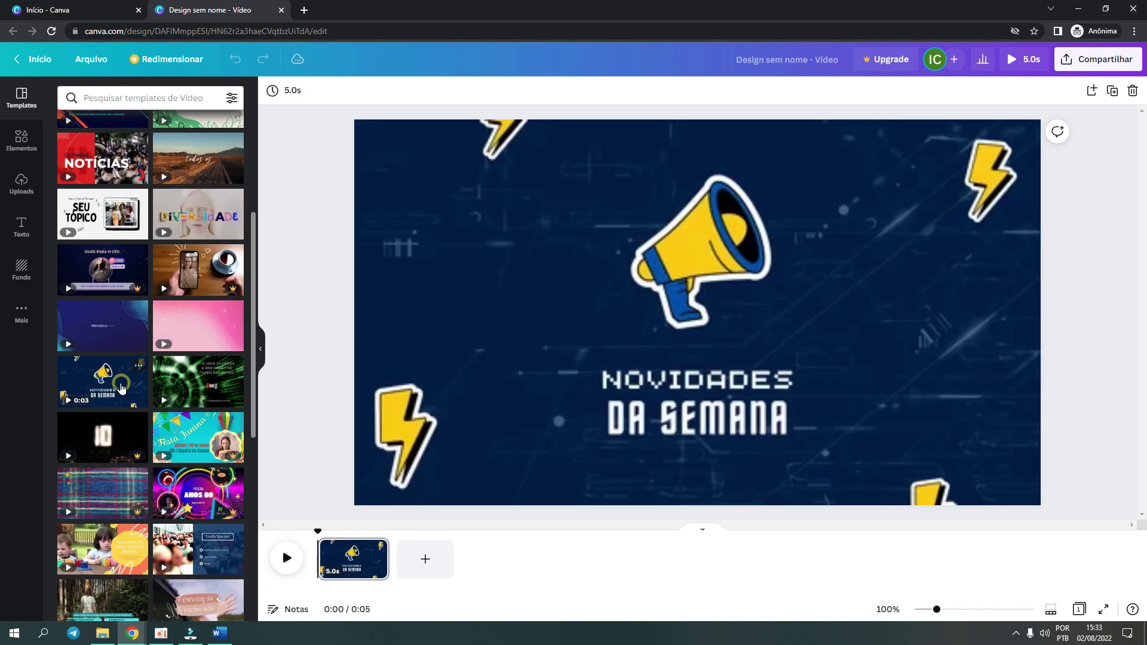
pyautogui.click(287, 558)
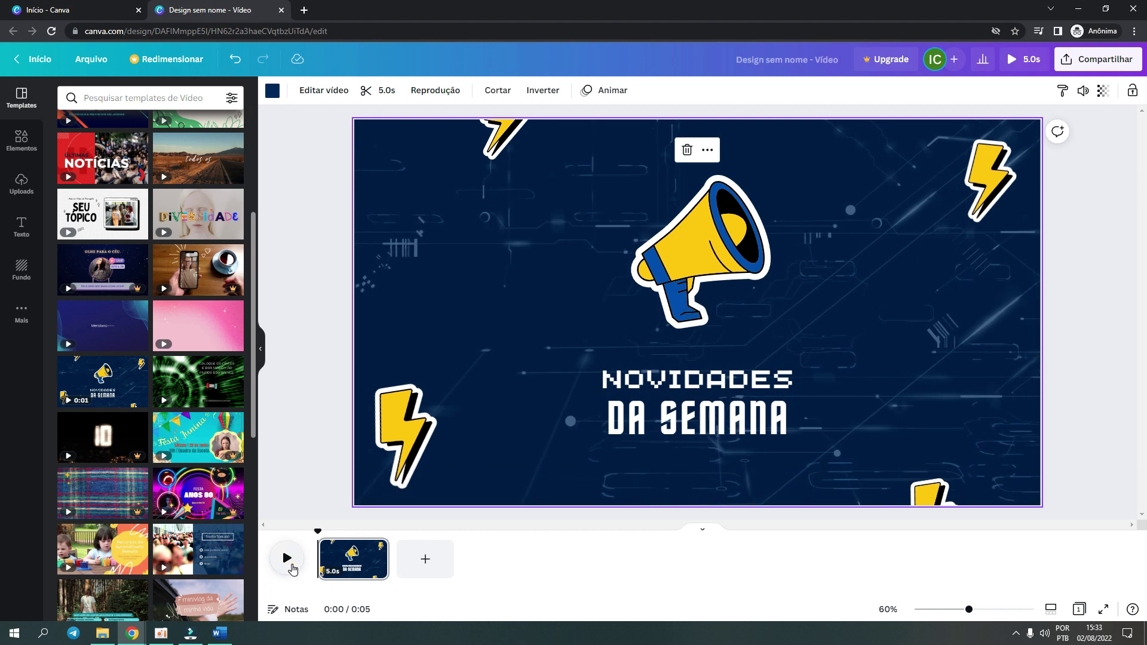
pyautogui.click(287, 558)
# - Replace the title's two lines with "NOTICIAS" and "NEWS" and play the page up to about 0:03
pyautogui.doubleClick(662, 376)
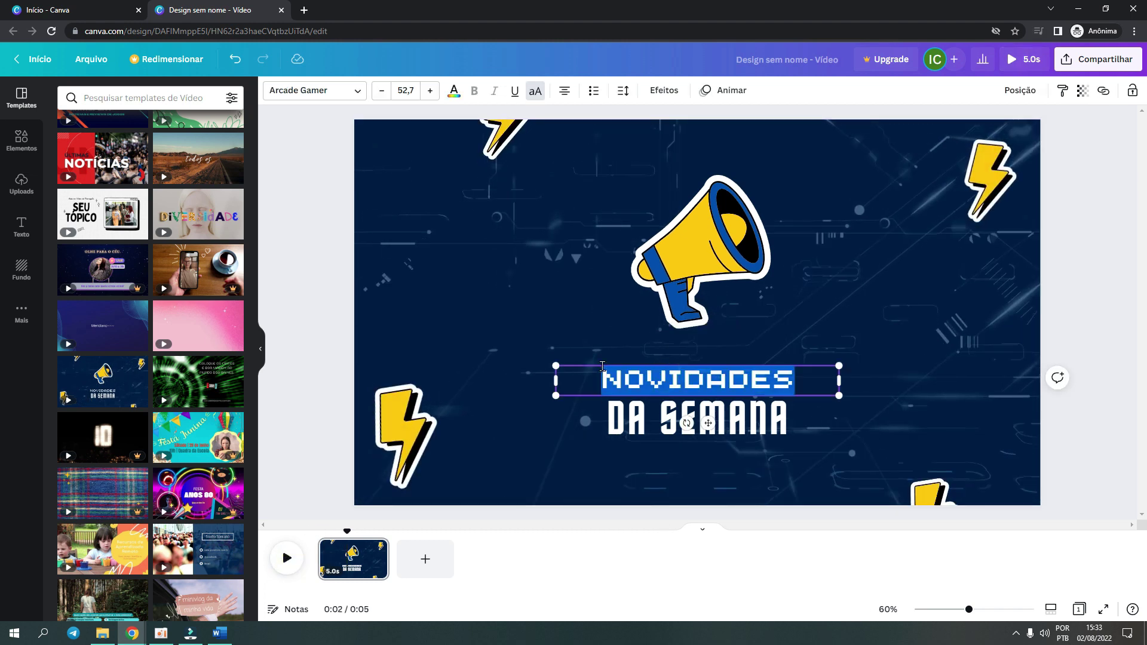
pyautogui.press('BackSpace')
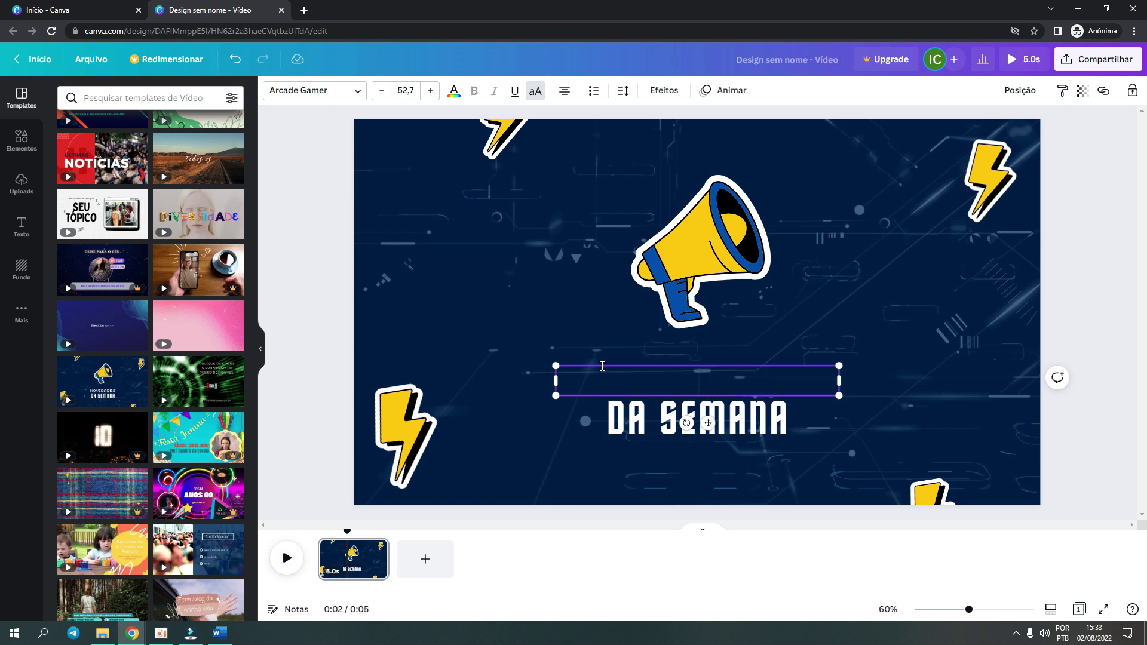
pyautogui.write('NOTICIAS')
pyautogui.doubleClick(757, 419)
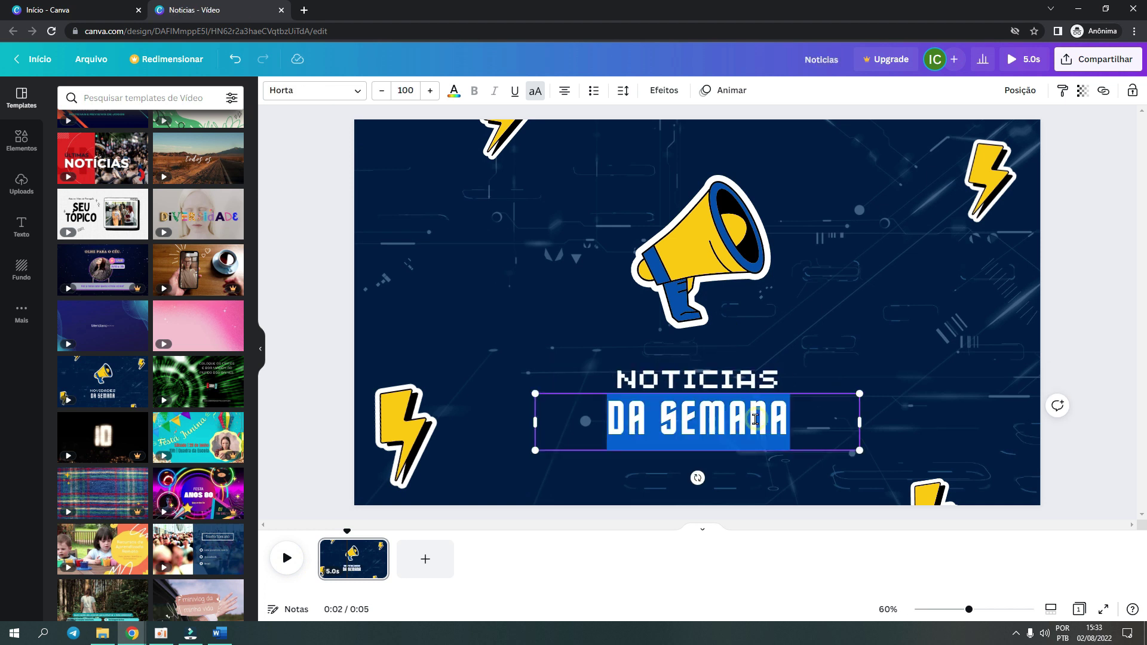
pyautogui.write('NEWS')
pyautogui.click(766, 317)
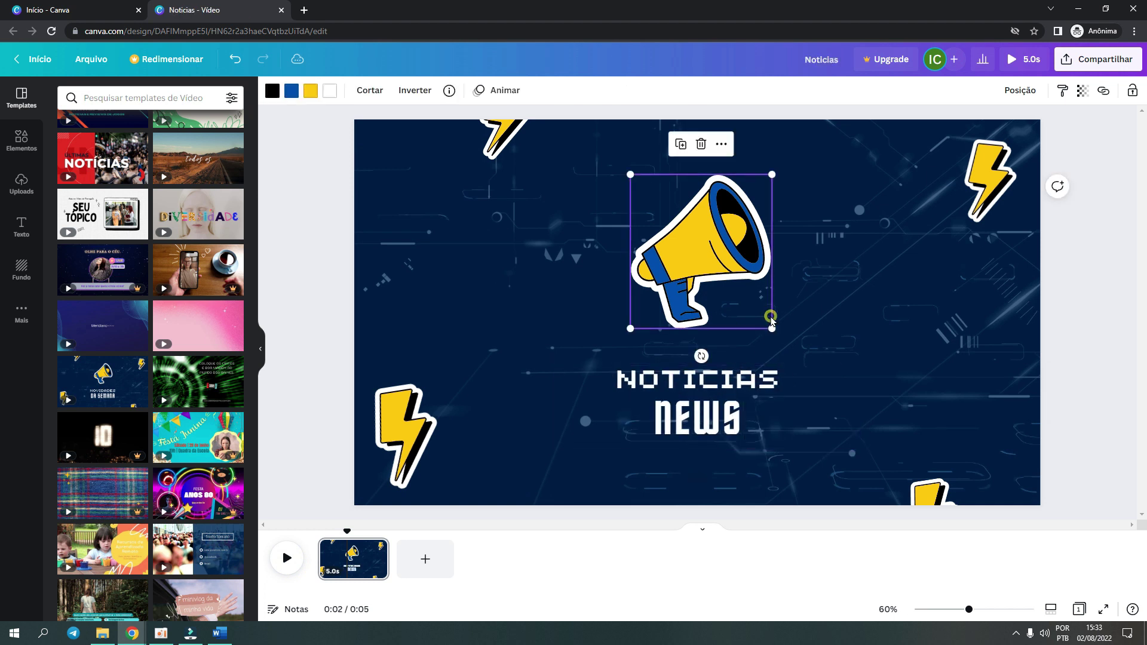
pyautogui.click(287, 558)
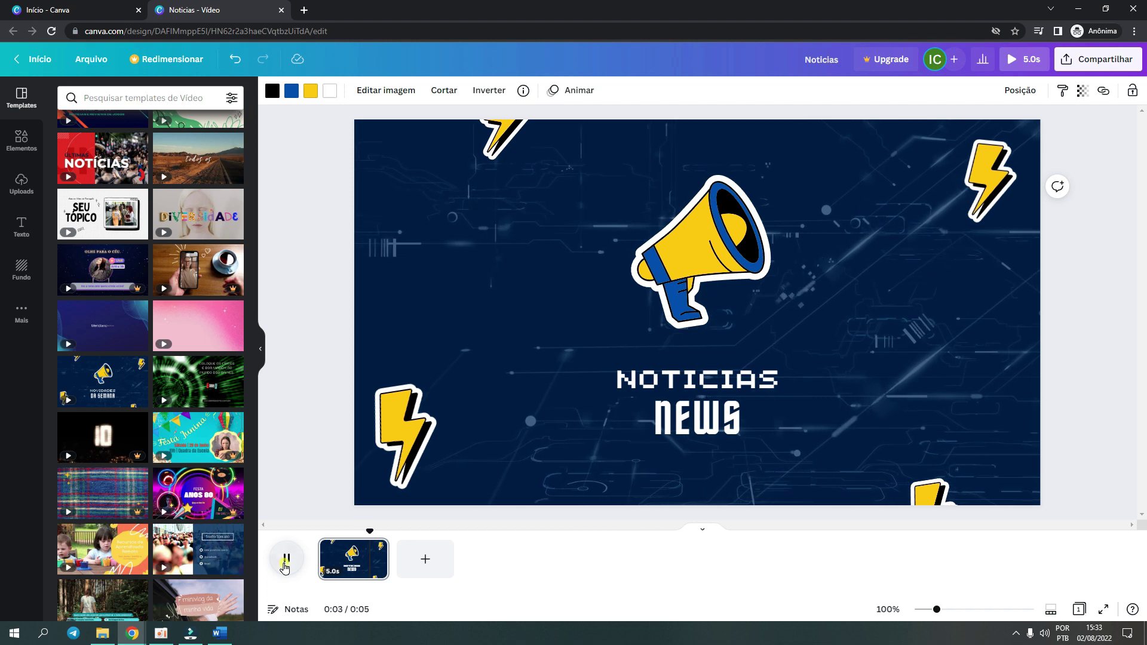
pyautogui.click(287, 558)
# - Download the design as an MP4 video, play the downloaded Noticias.mp4 and close the player
pyautogui.click(1098, 60)
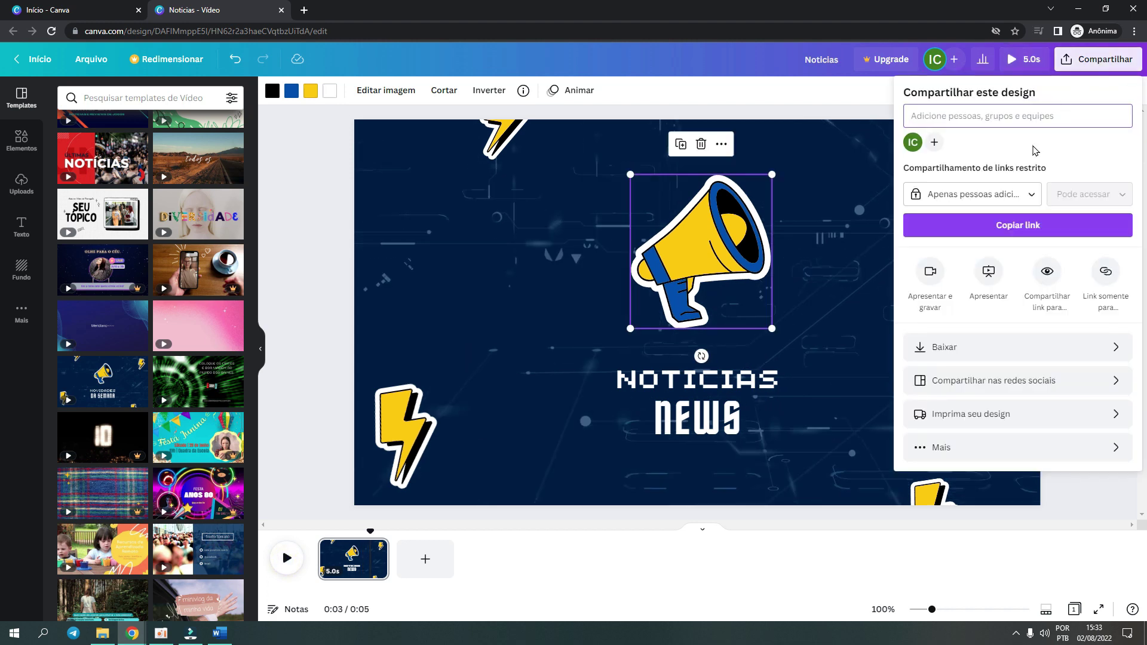
pyautogui.click(1016, 342)
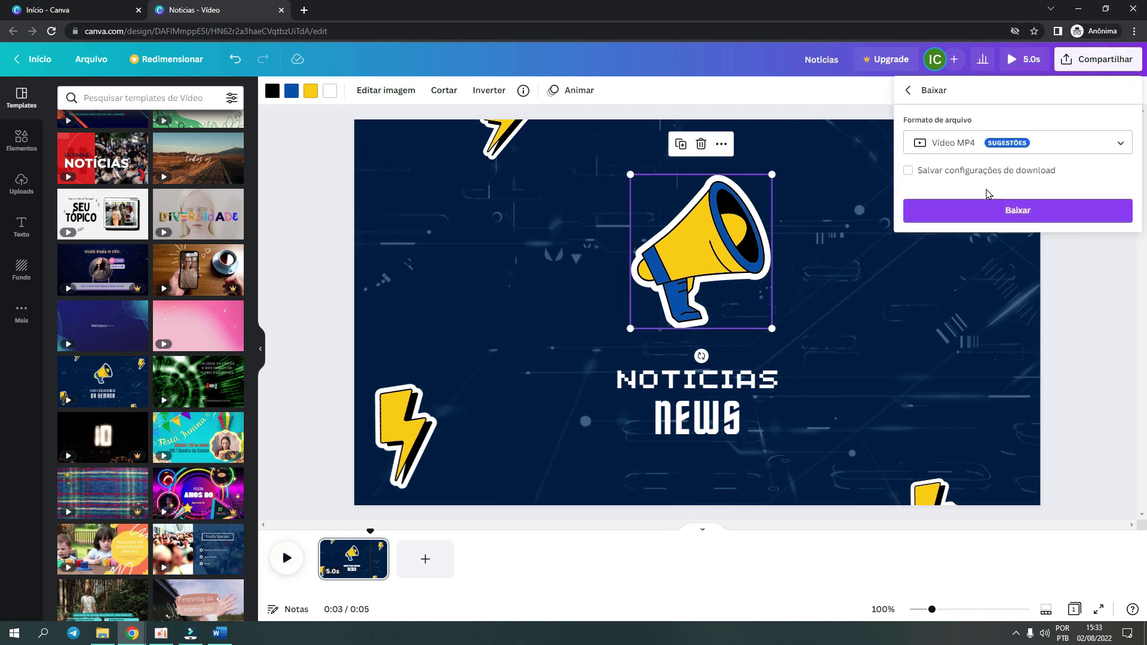
pyautogui.click(991, 212)
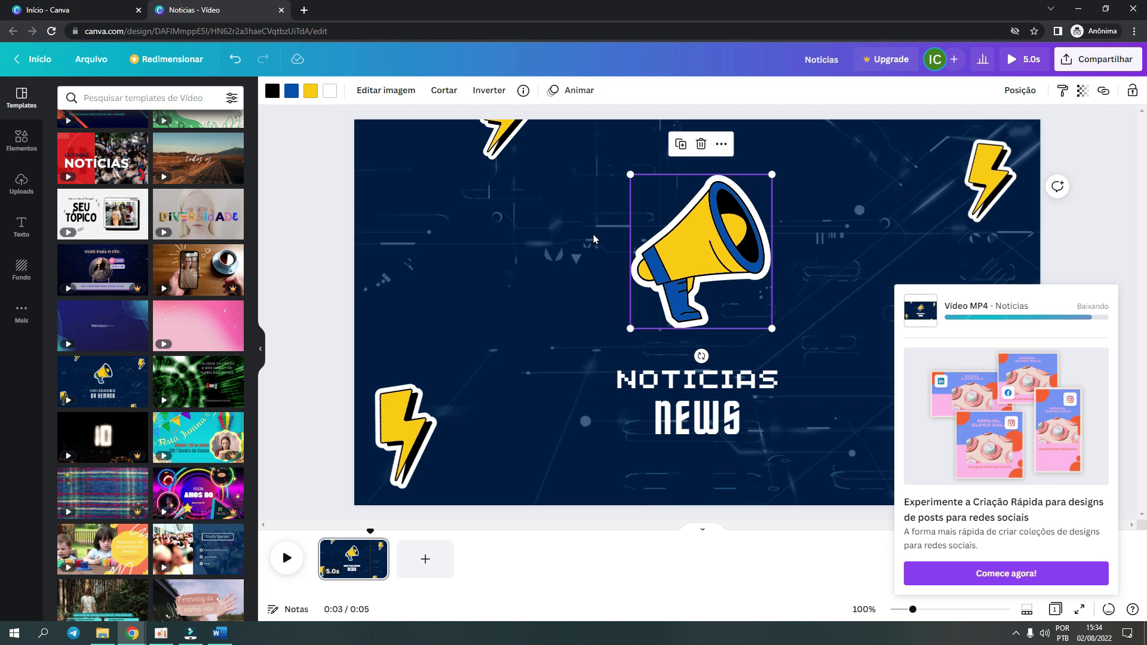
pyautogui.click(59, 605)
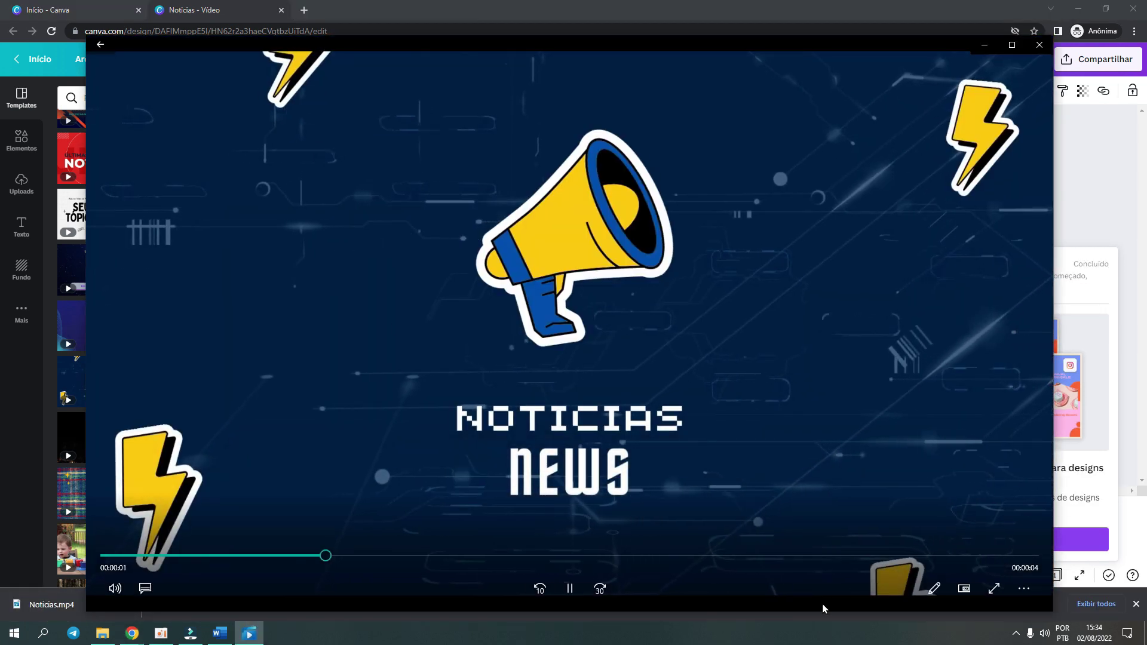
pyautogui.click(1028, 49)
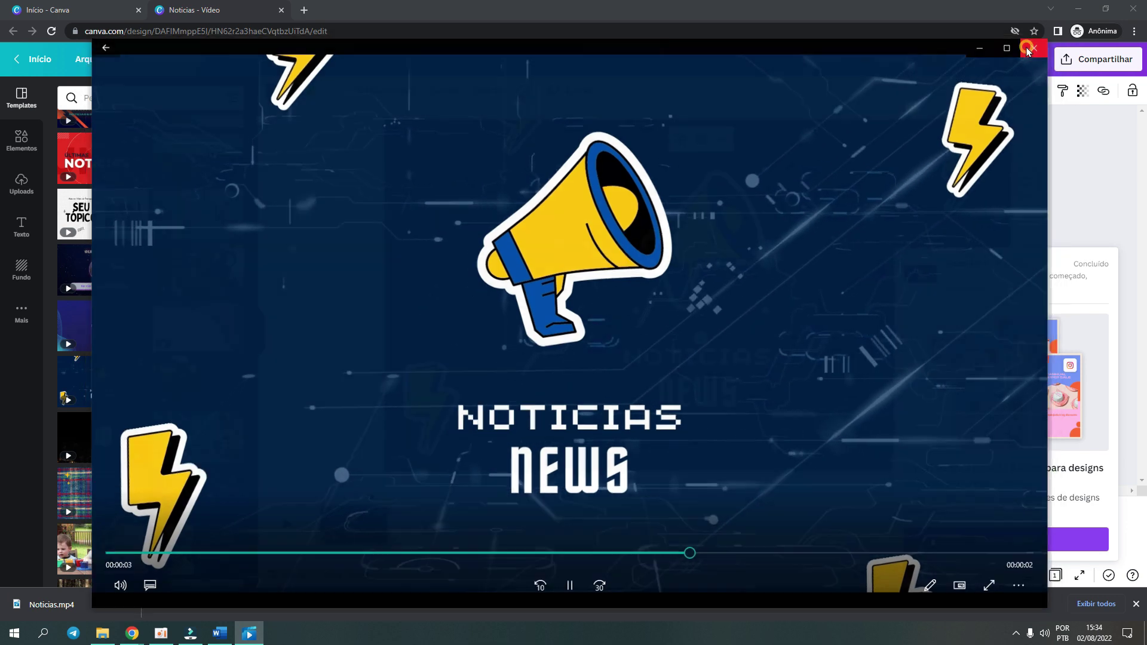
pyautogui.click(330, 232)
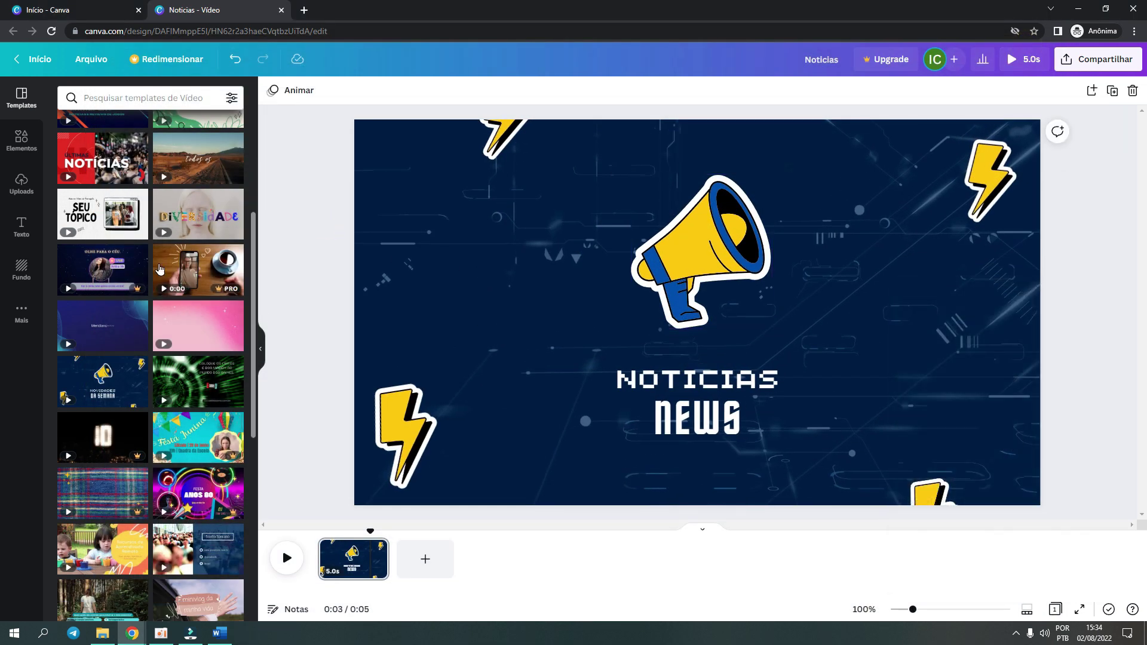
# - Search the video templates for "intro" and add the "Day in my life" daily vlog template as a second page
pyautogui.click(137, 99)
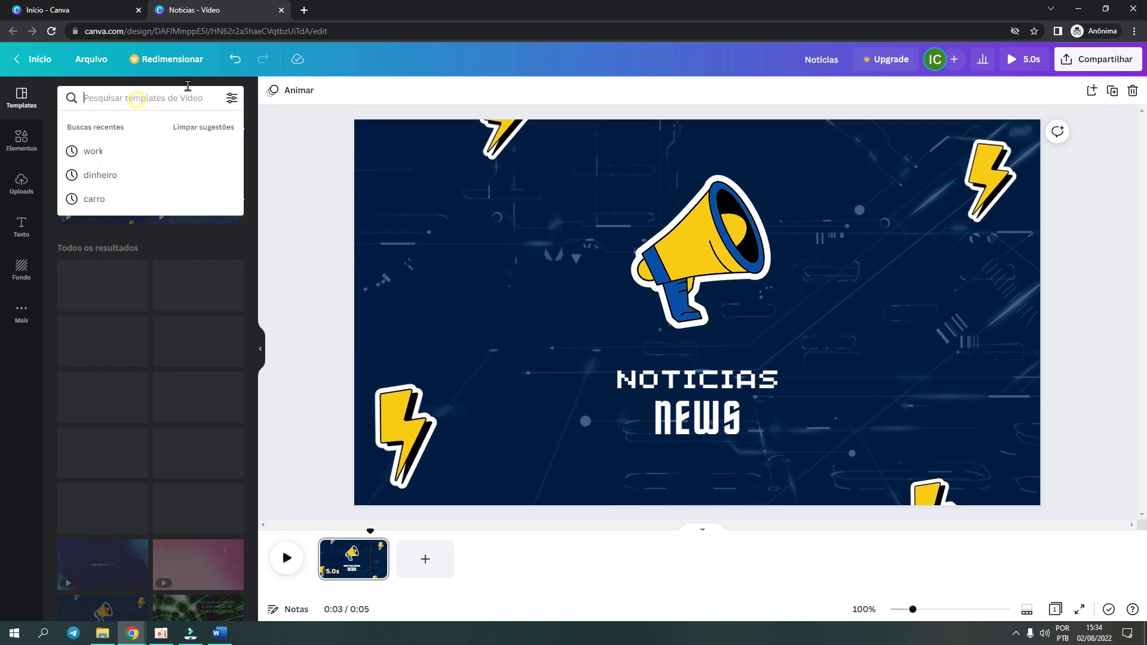
pyautogui.write('intro')
pyautogui.press('Return')
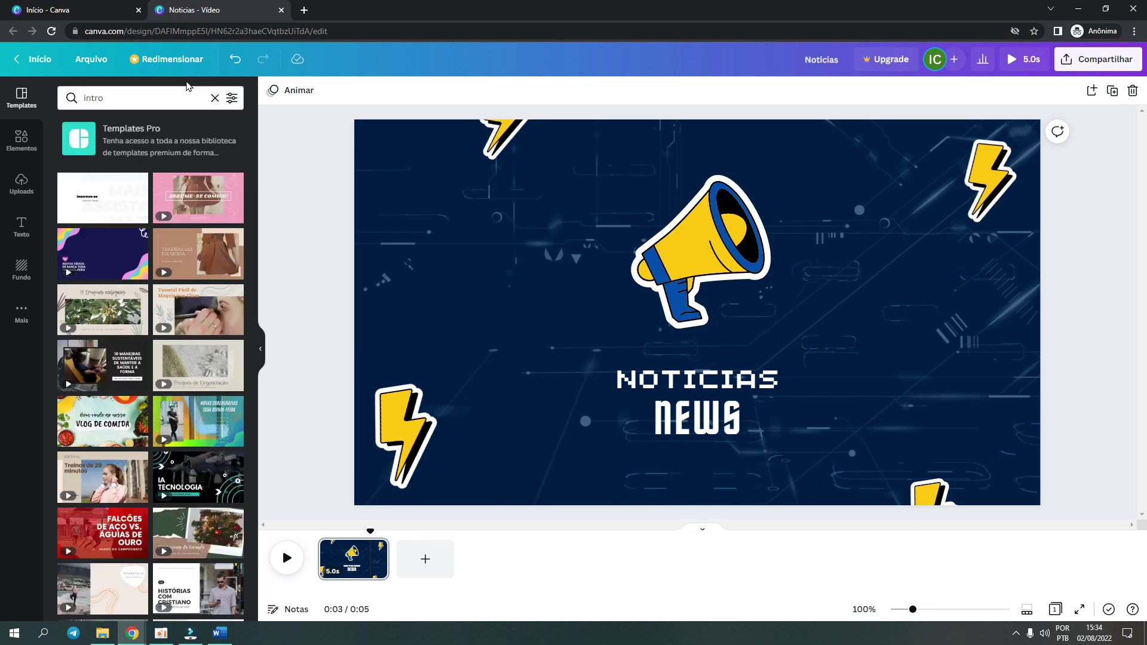
pyautogui.scroll(-10, 173, 258)
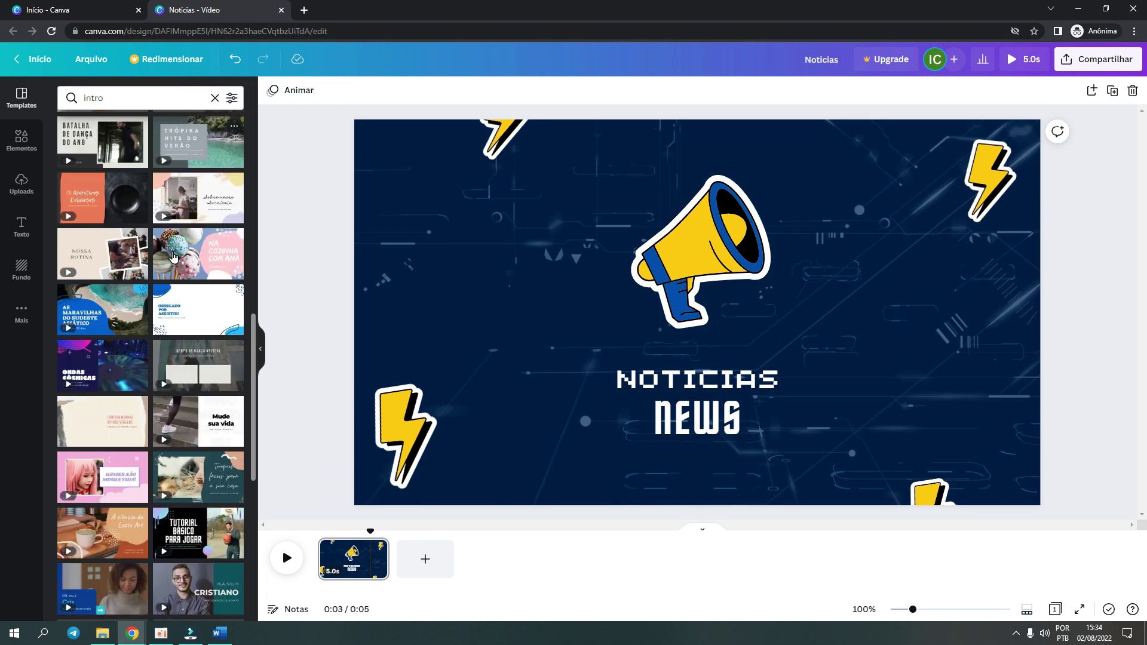
pyautogui.scroll(-5, 173, 257)
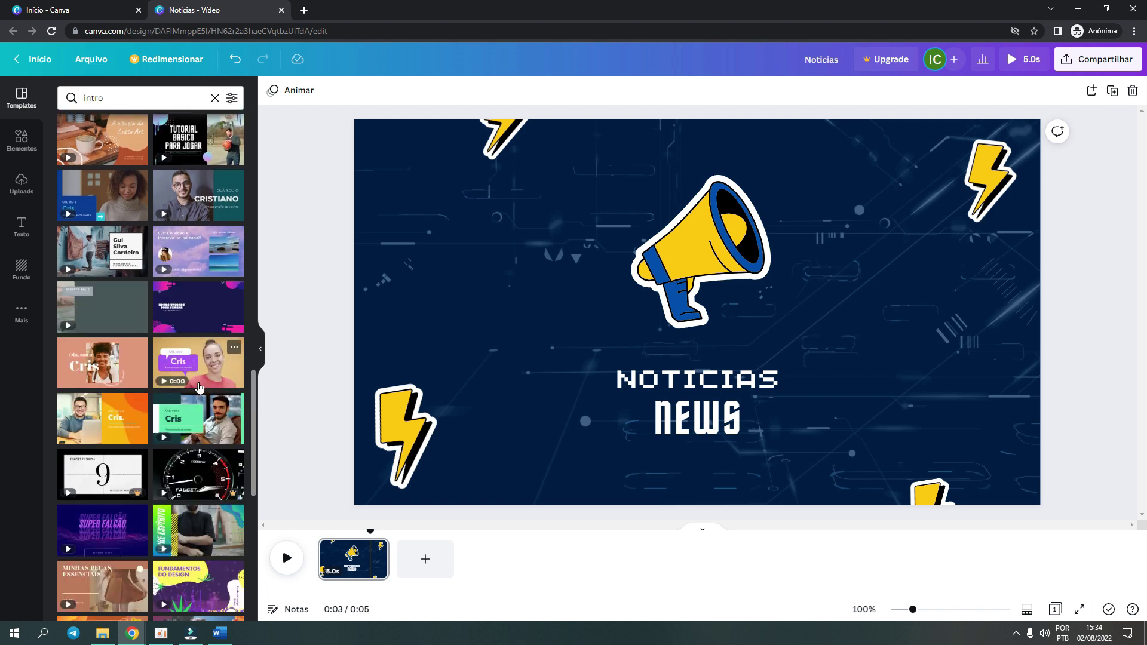
pyautogui.scroll(-3, 144, 326)
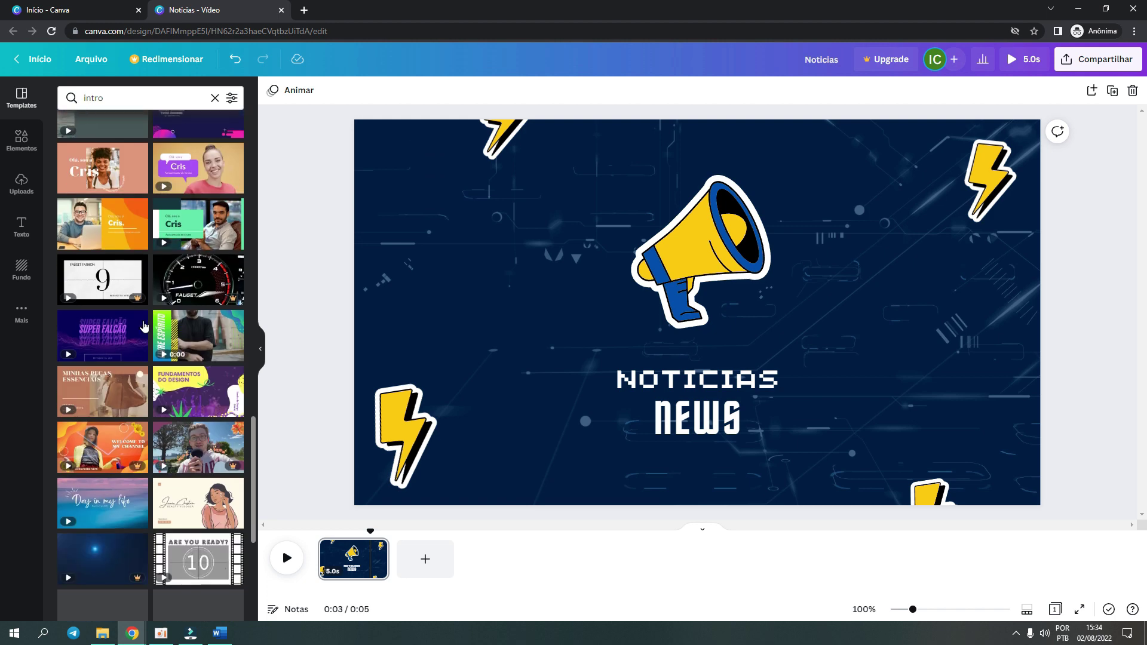
pyautogui.scroll(-3, 144, 326)
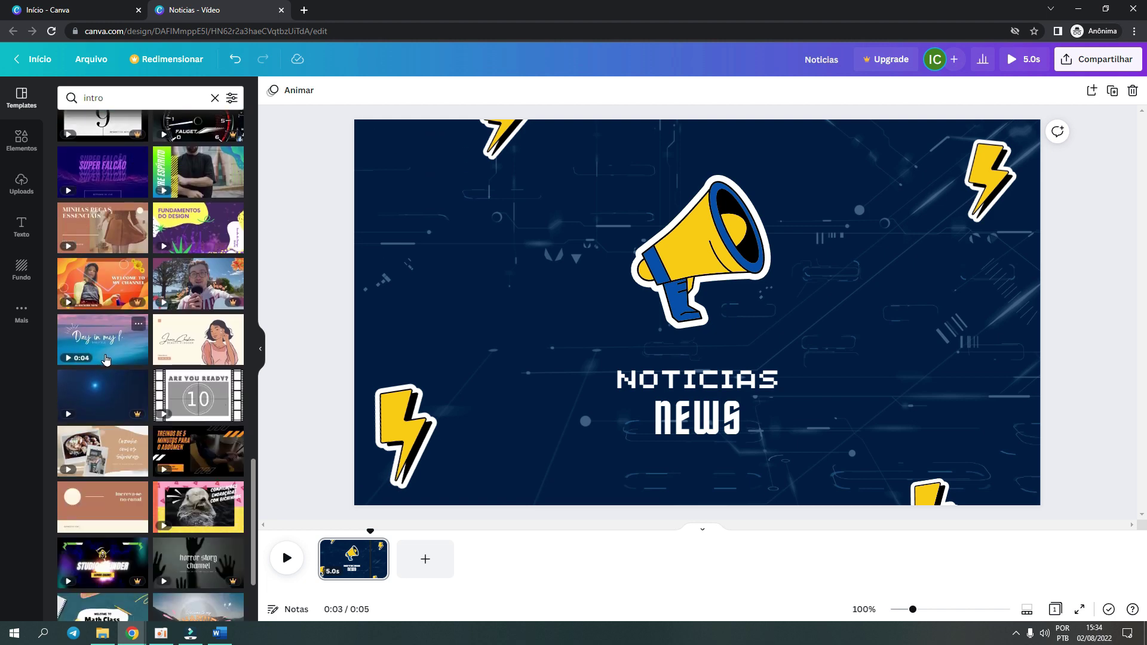
pyautogui.click(106, 359)
# - Try deleting the background image and the decorative rays on the "Day in my life" page, undoing each deletion
pyautogui.click(651, 376)
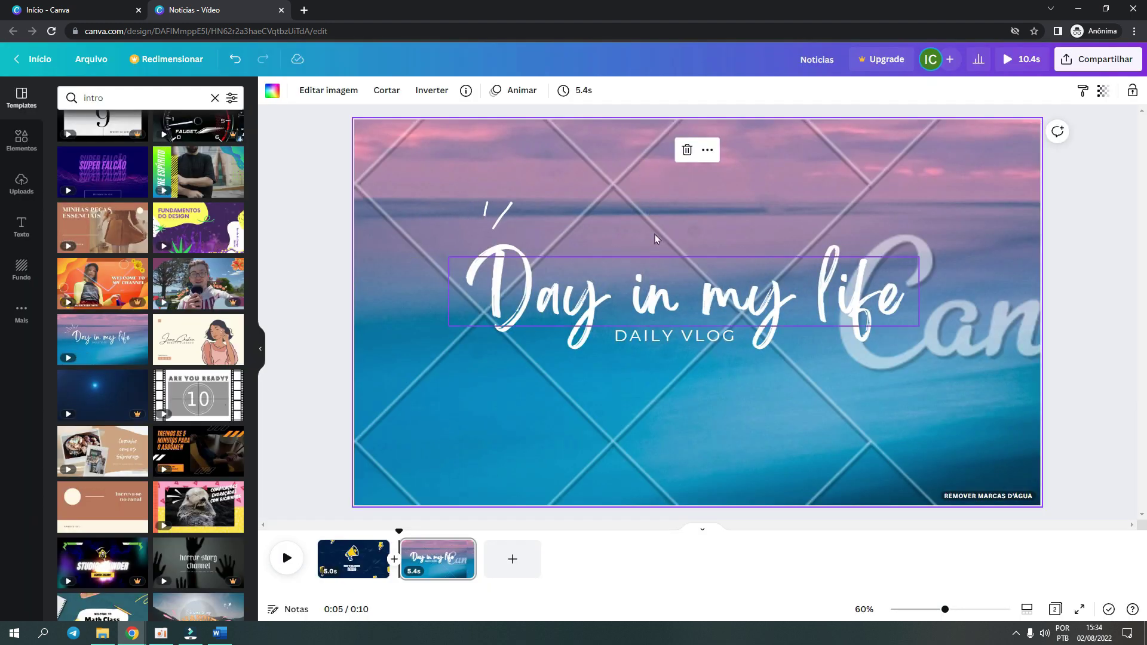
pyautogui.press('Delete')
pyautogui.hotkey('ctrl', 'z')
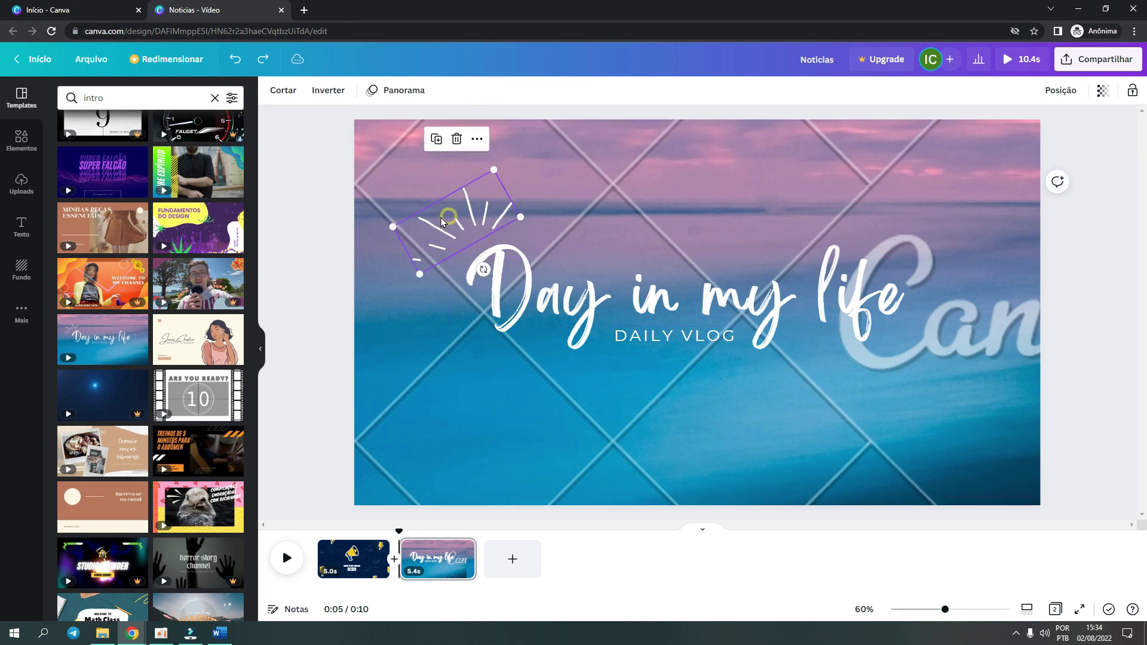
pyautogui.press('Delete')
pyautogui.hotkey('ctrl', 'z')
# - Try a premium livestream template, dismiss the upgrade offer and apply the "NAS ONDAS" template to the second page
pyautogui.scroll(-10, 124, 308)
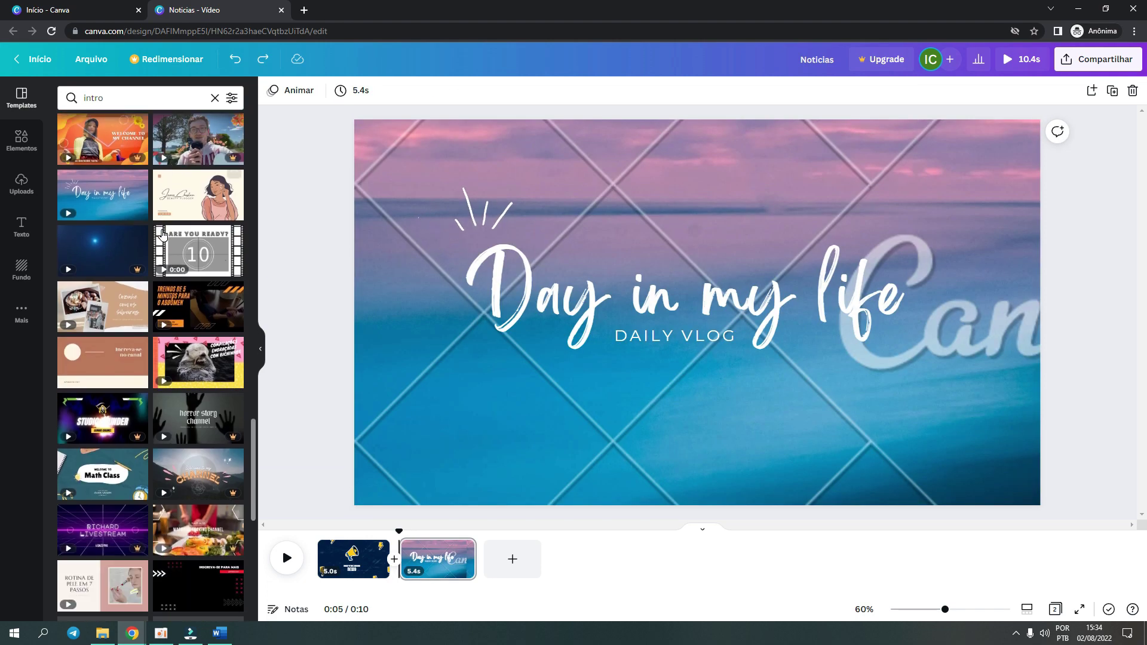
pyautogui.click(125, 308)
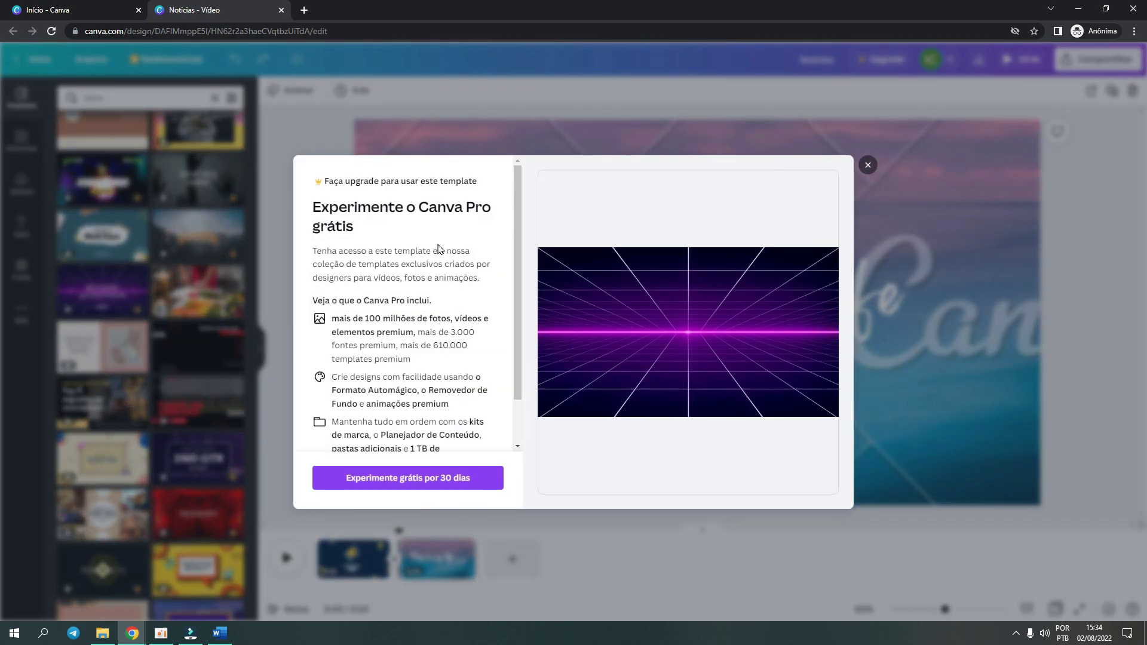
pyautogui.click(154, 290)
pyautogui.scroll(-2, 154, 290)
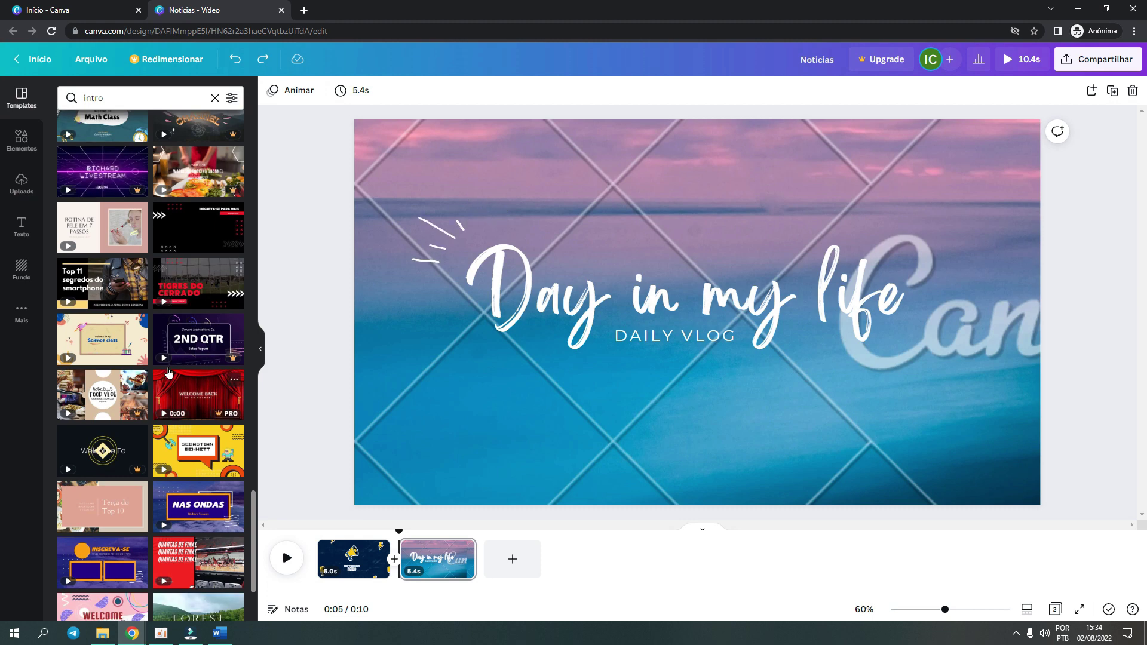
pyautogui.scroll(-1, 198, 304)
pyautogui.scroll(-2, 197, 304)
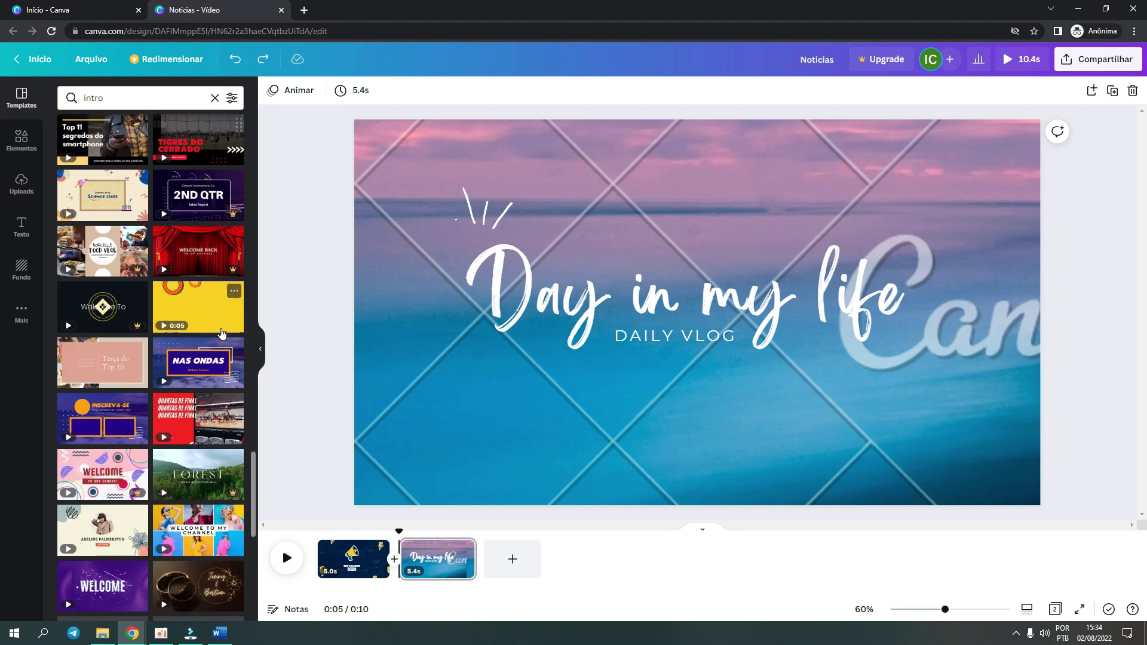
pyautogui.click(212, 370)
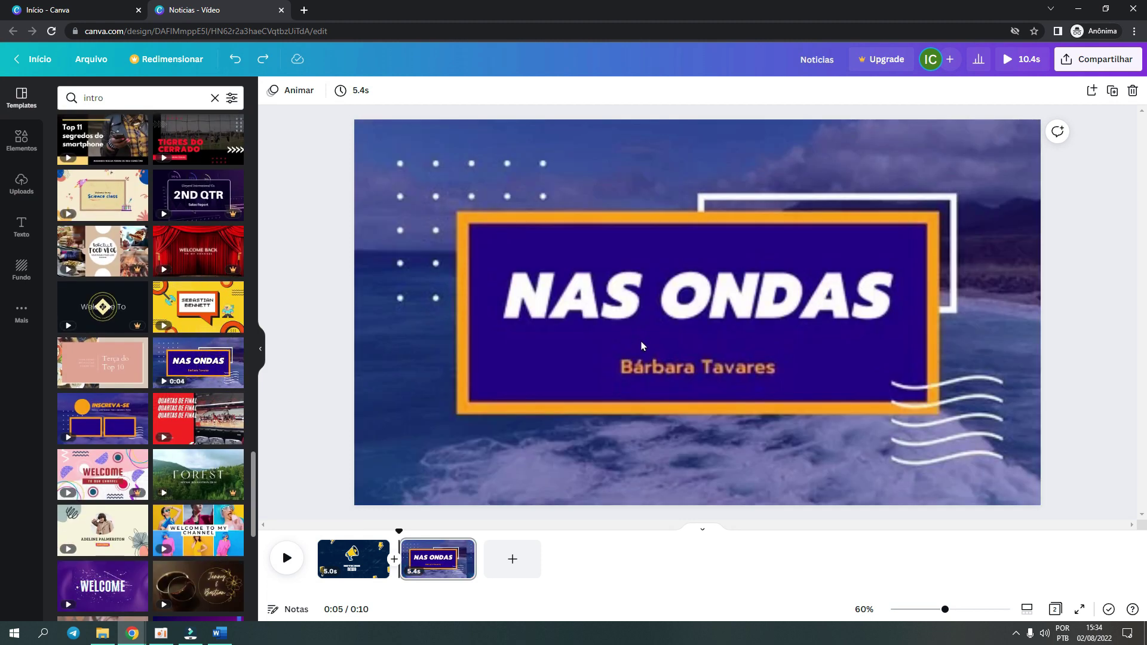
# - Replace the author name under the "NAS ONDAS" title with "Seu nome"
pyautogui.click(655, 293)
pyautogui.doubleClick(558, 296)
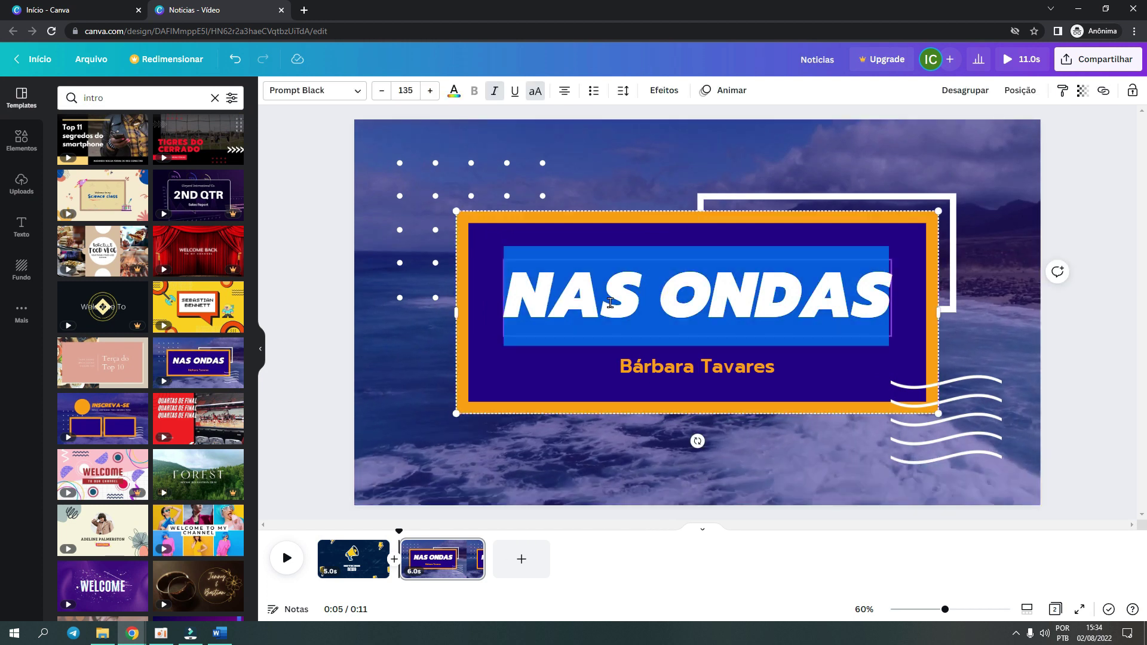
pyautogui.click(714, 376)
pyautogui.doubleClick(714, 376)
pyautogui.write('Se')
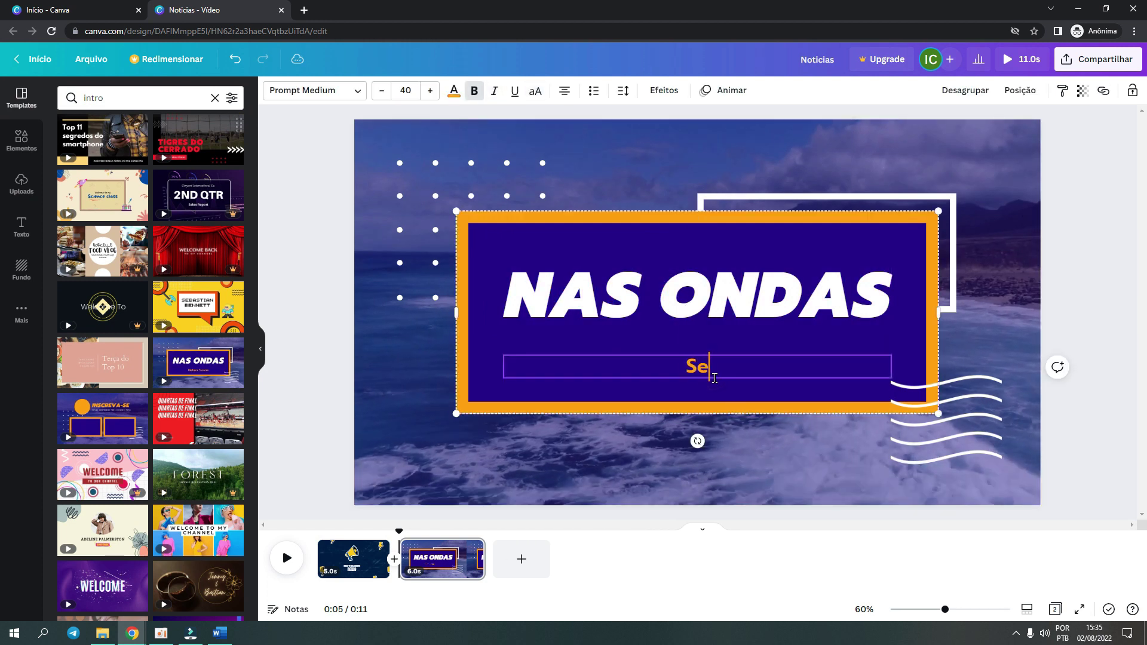
pyautogui.write('u nome')
# - Delete the "NOTICIAS NEWS" page and preview the remaining "NAS ONDAS" page
pyautogui.click(366, 558)
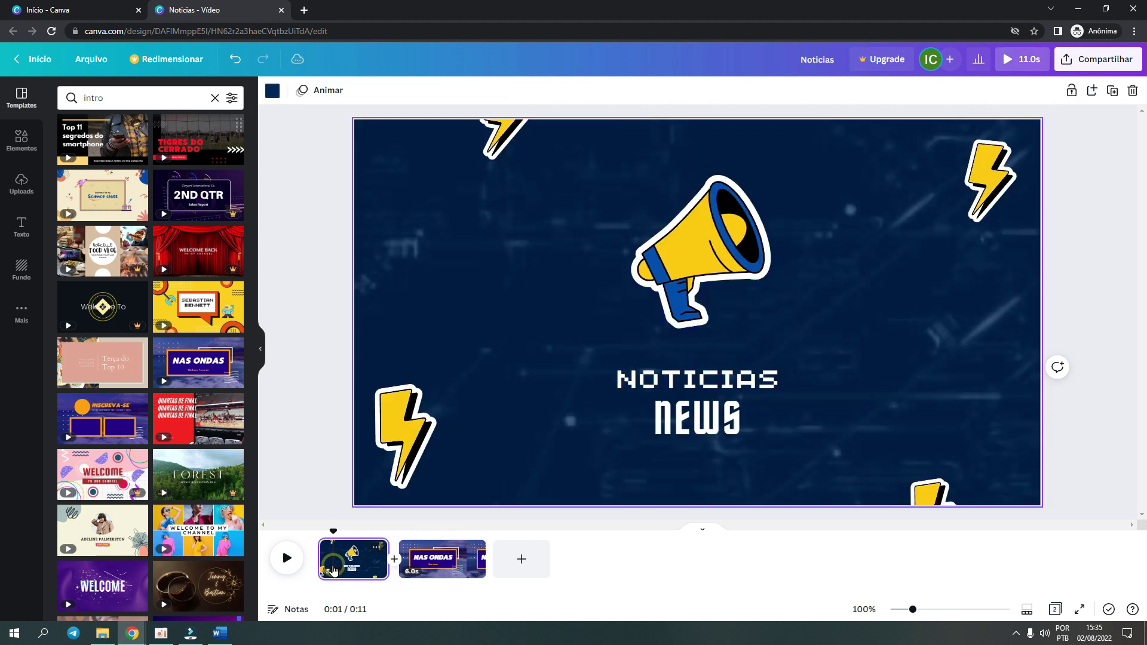
pyautogui.press('Delete')
pyautogui.click(285, 558)
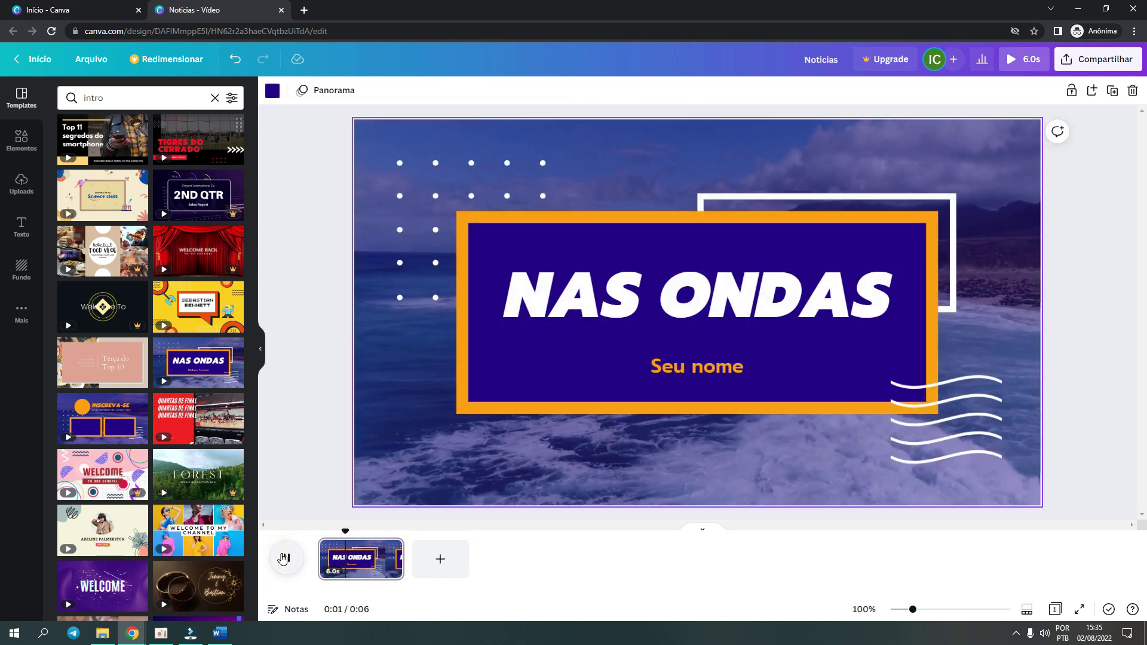
pyautogui.click(285, 558)
# - Shorten the "NAS ONDAS" page to 2.9 seconds, play it and bring up the sharing options
pyautogui.moveTo(404, 558); pyautogui.dragTo(361, 558)
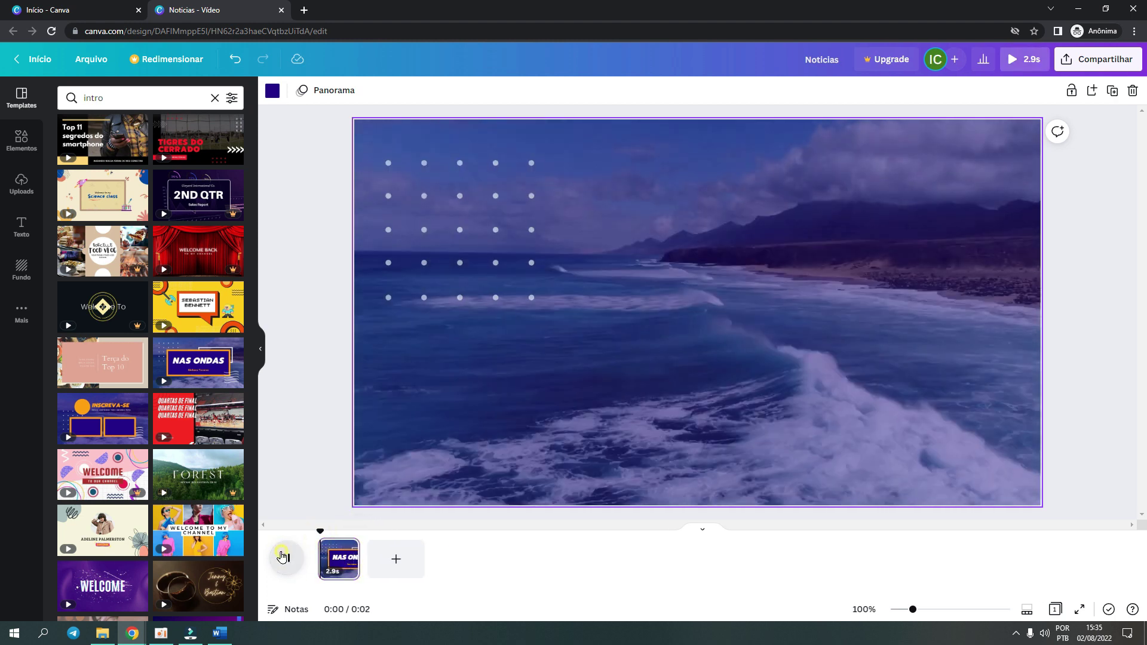
pyautogui.click(285, 558)
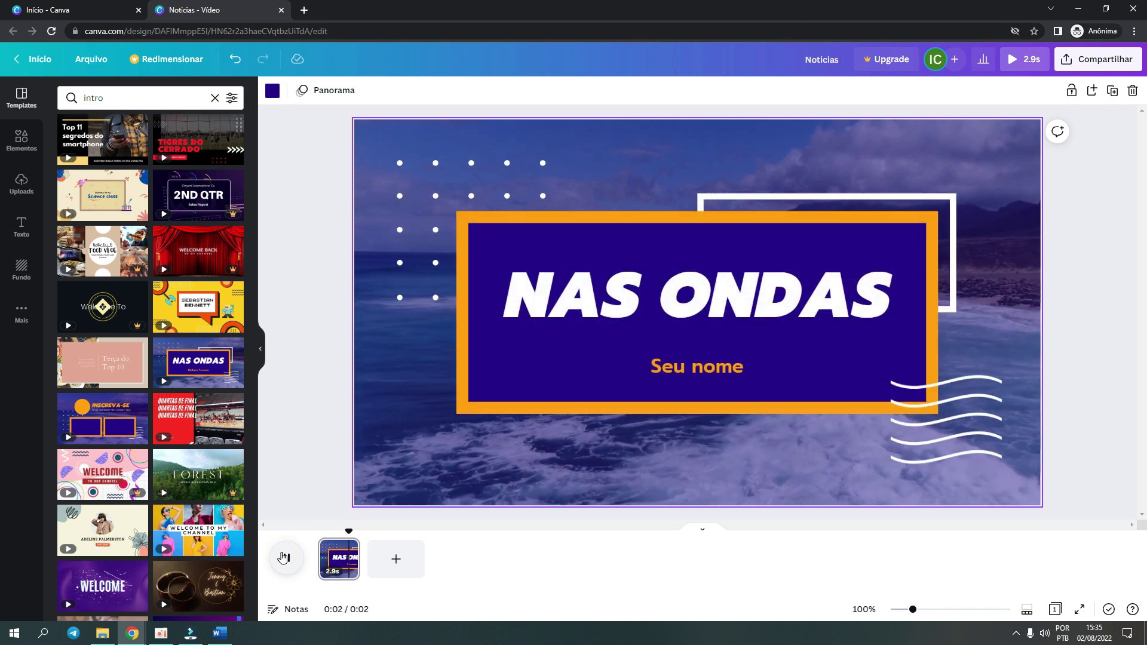
pyautogui.click(1085, 58)
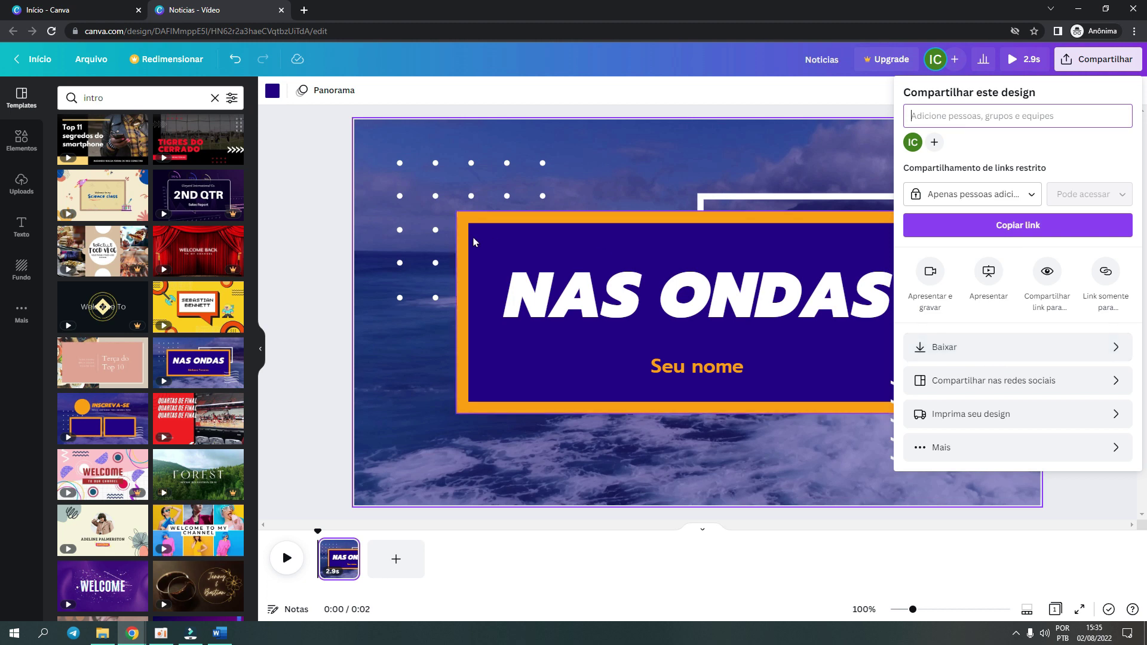
pyautogui.click(306, 203)
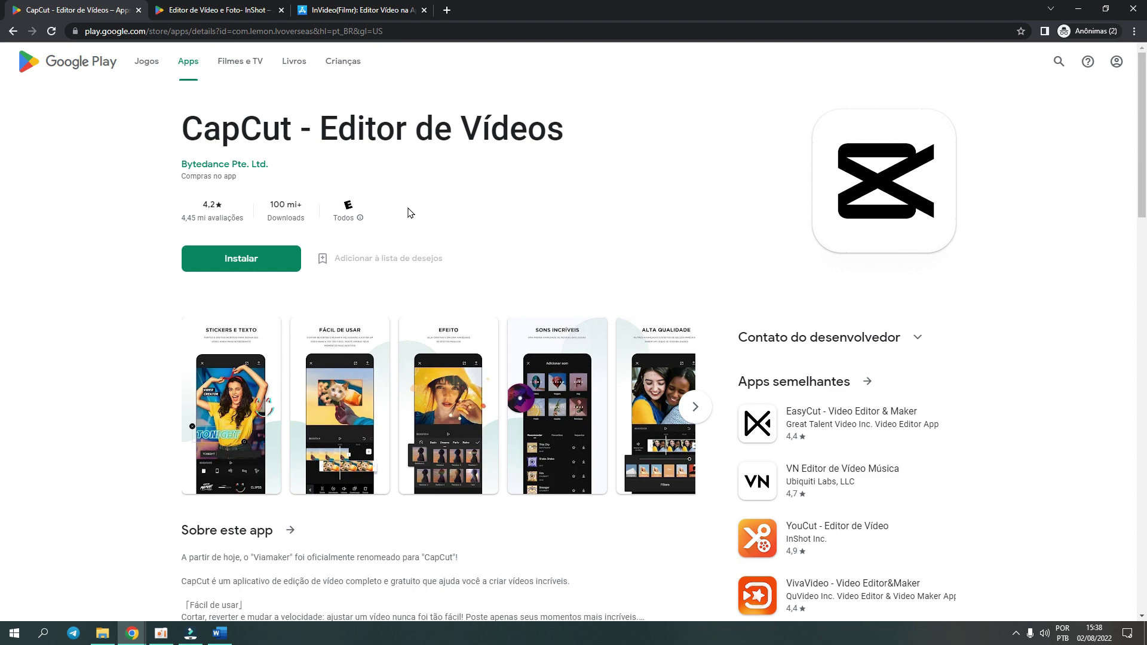
# - View the InShot and InVideo (Filmr) store pages, return to the CapCut page and highlight the app's name
pyautogui.click(263, 10)
pyautogui.click(334, 10)
pyautogui.click(230, 4)
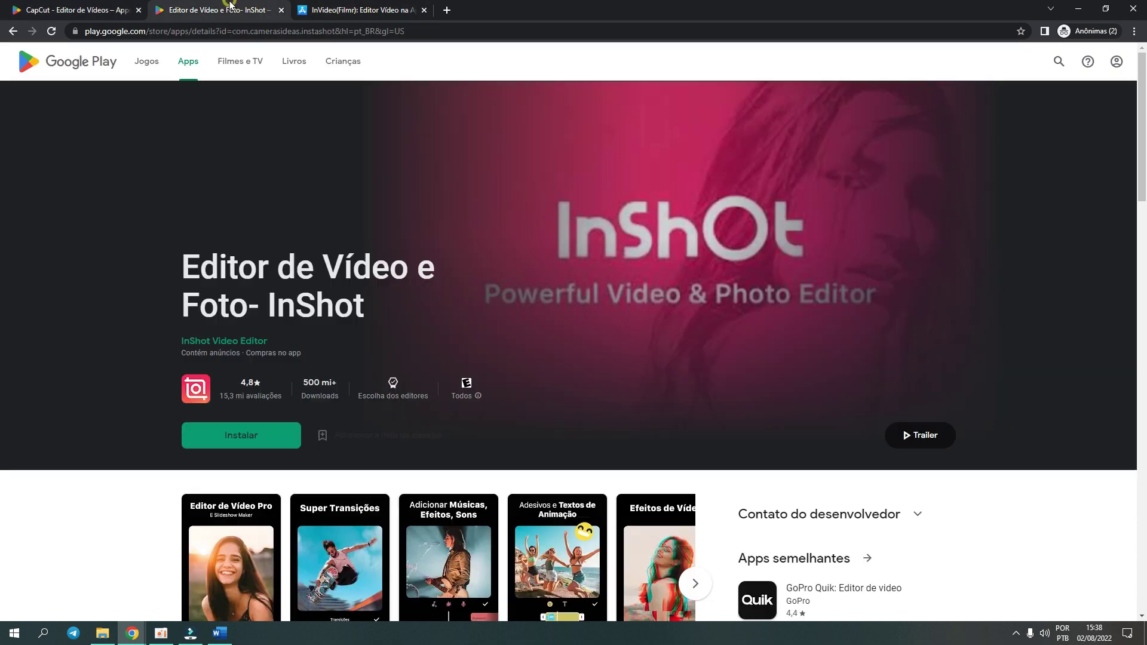
pyautogui.click(107, 9)
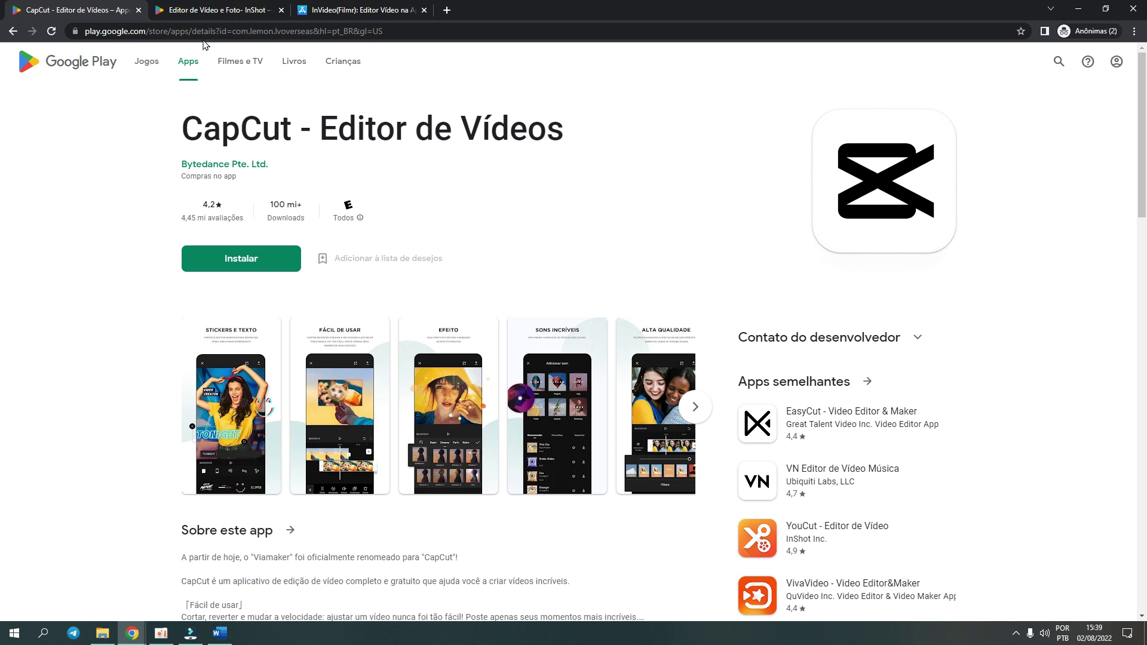
pyautogui.moveTo(295, 119); pyautogui.dragTo(191, 128)
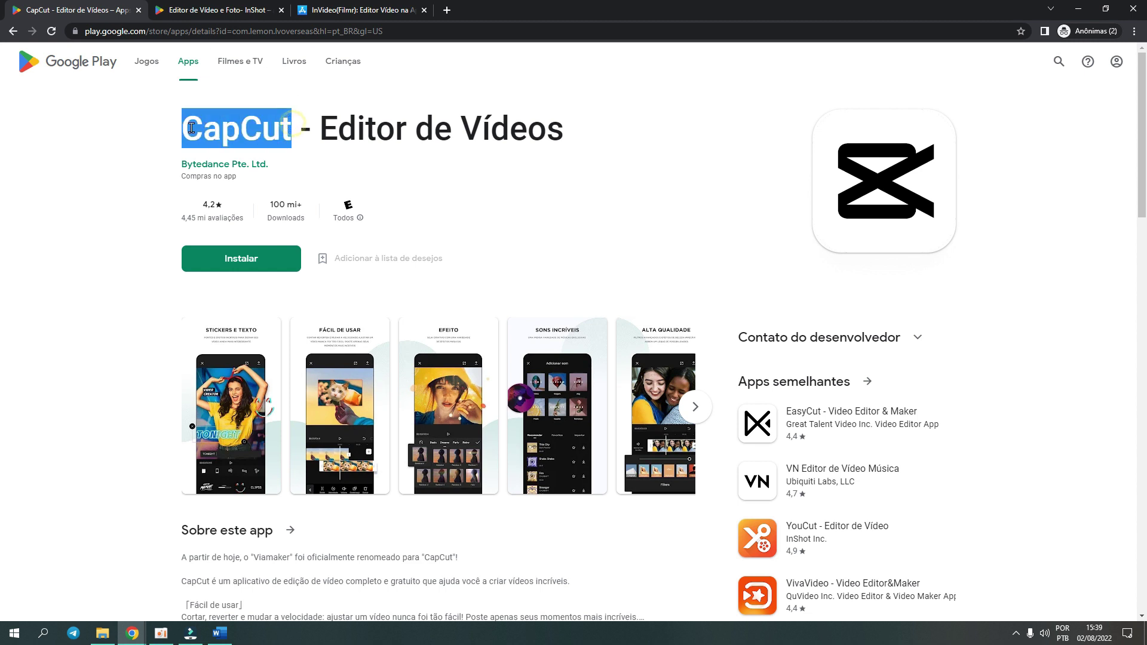
# - Look through the InShot page's screenshots and the InVideo (Filmr) page's screenshots and description
pyautogui.click(229, 9)
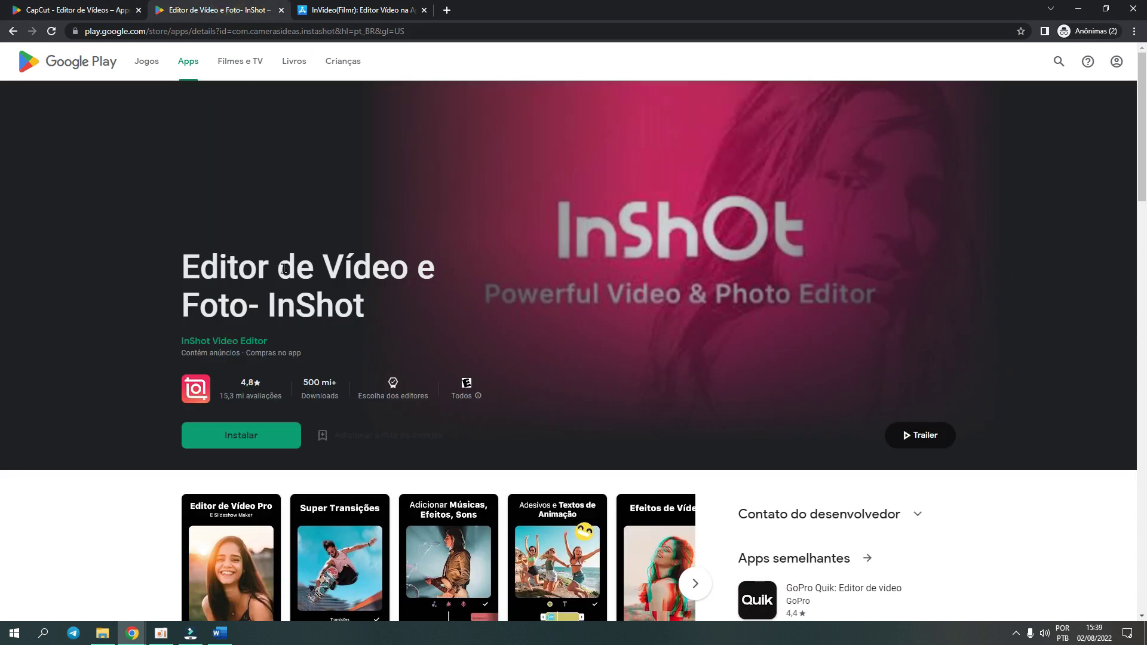
pyautogui.scroll(-3, 451, 336)
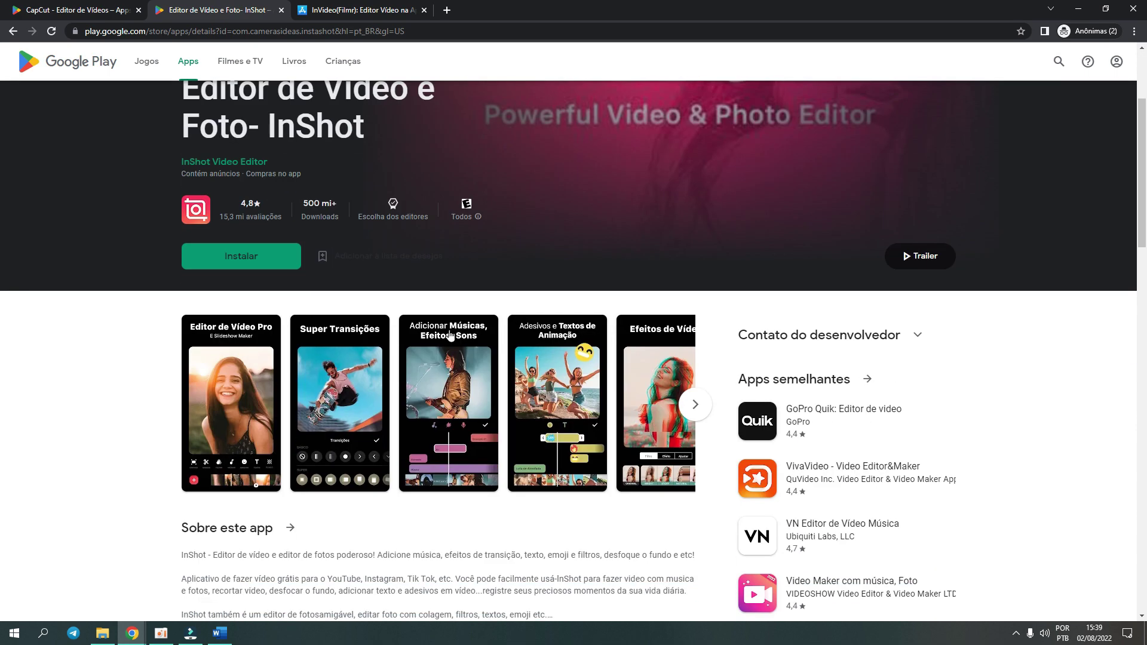
pyautogui.click(695, 405)
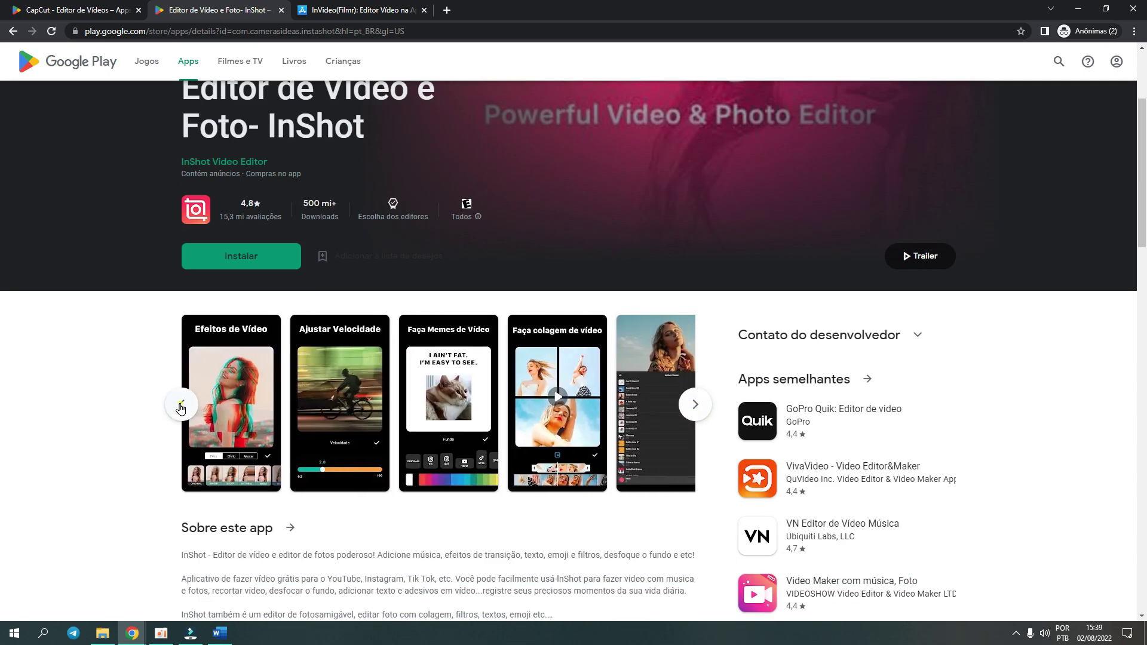
pyautogui.click(180, 406)
pyautogui.click(353, 9)
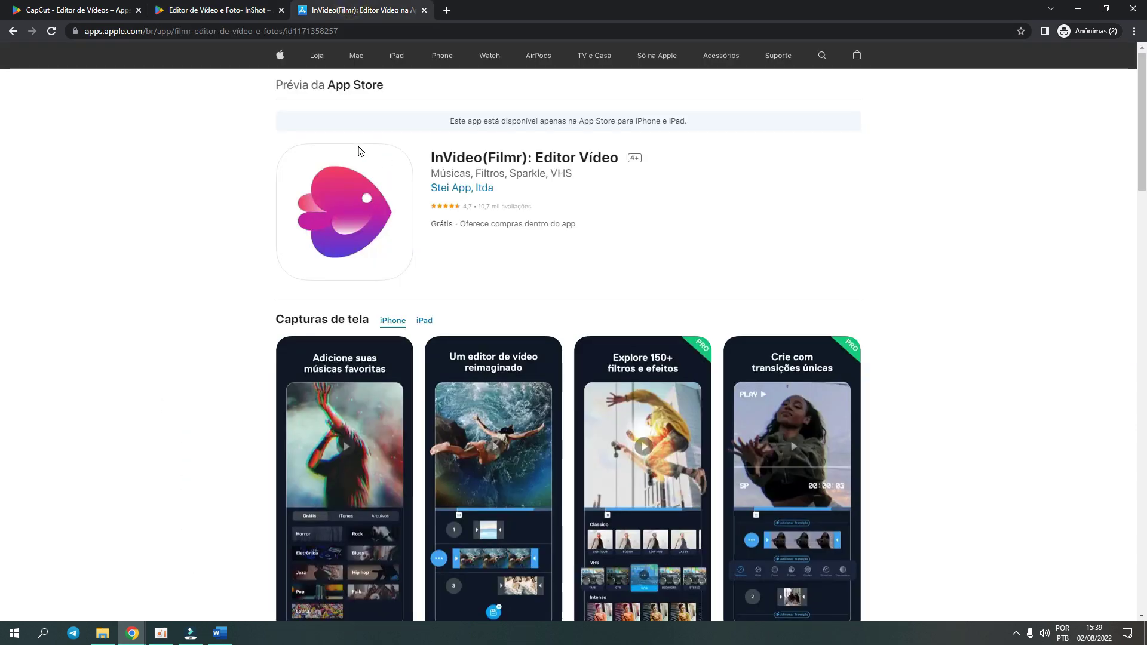
pyautogui.scroll(-5, 508, 251)
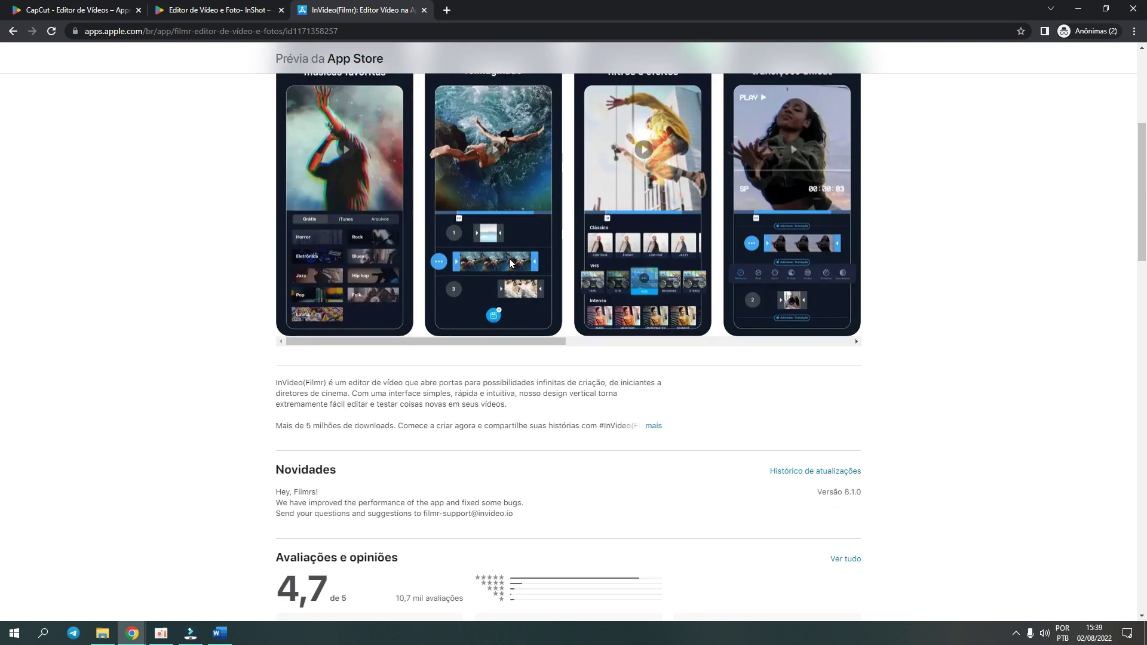
pyautogui.scroll(5, 511, 263)
# - Return to the CapCut store page and highlight "CapCut" in its title
pyautogui.click(242, 11)
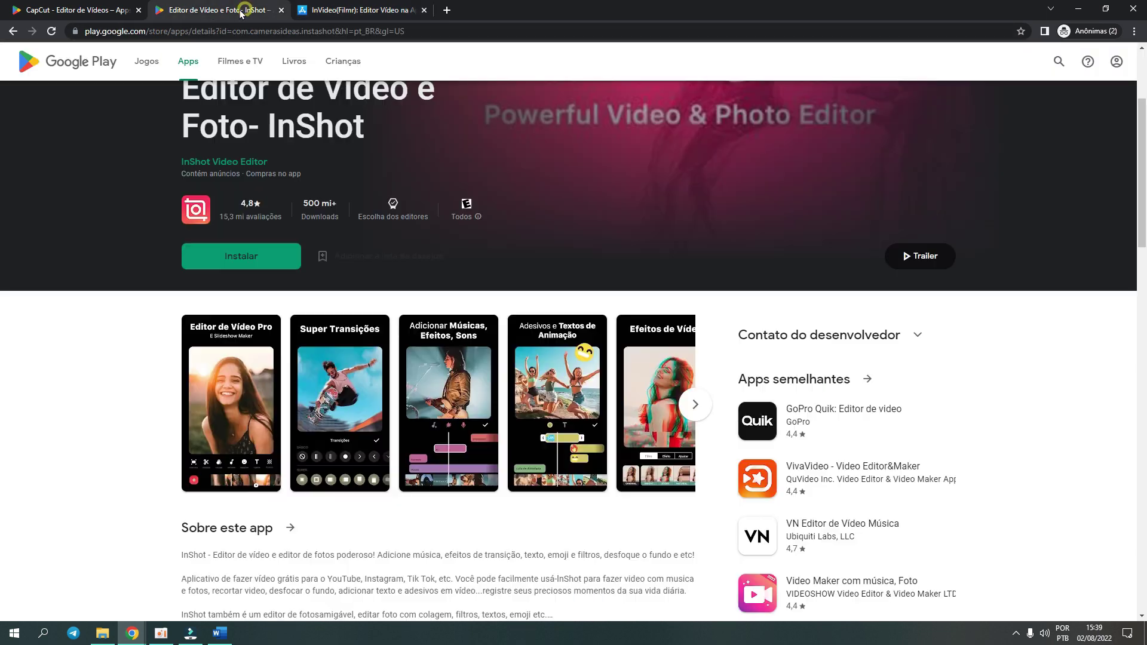
pyautogui.click(108, 8)
pyautogui.click(232, 117)
pyautogui.moveTo(292, 126); pyautogui.dragTo(180, 131)
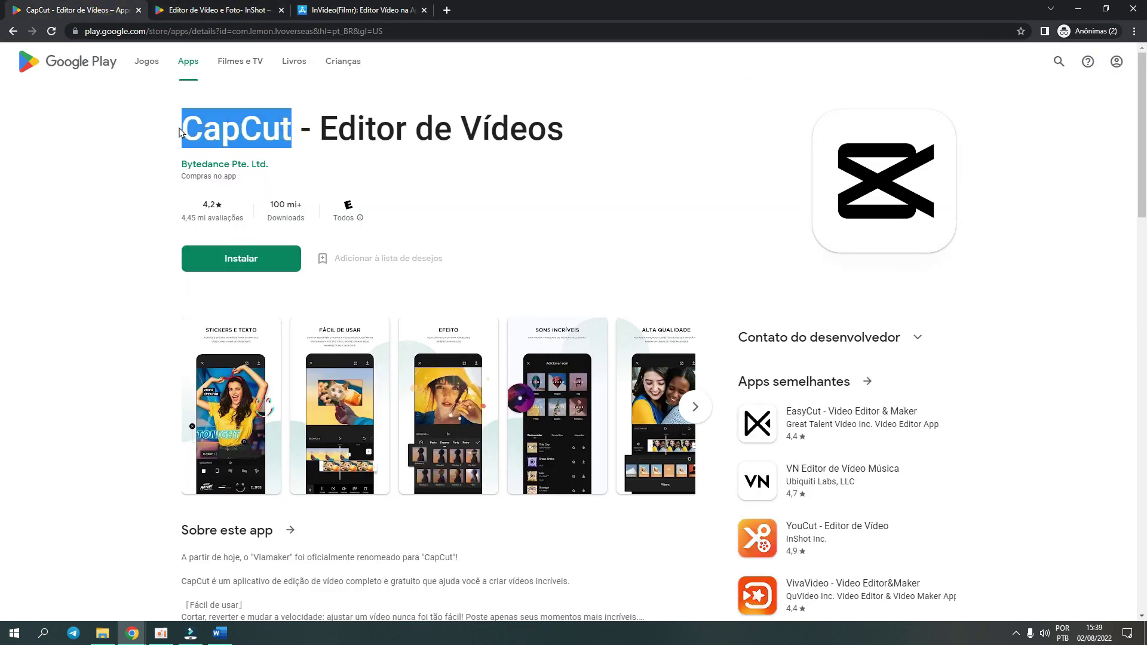
# - Review the CapCut, InShot and InVideo (Filmr) store pages in turn, ending on the CapCut page
pyautogui.click(201, 11)
pyautogui.click(126, 13)
pyautogui.scroll(-4, 338, 230)
pyautogui.scroll(4, 356, 233)
pyautogui.click(366, 8)
pyautogui.click(267, 6)
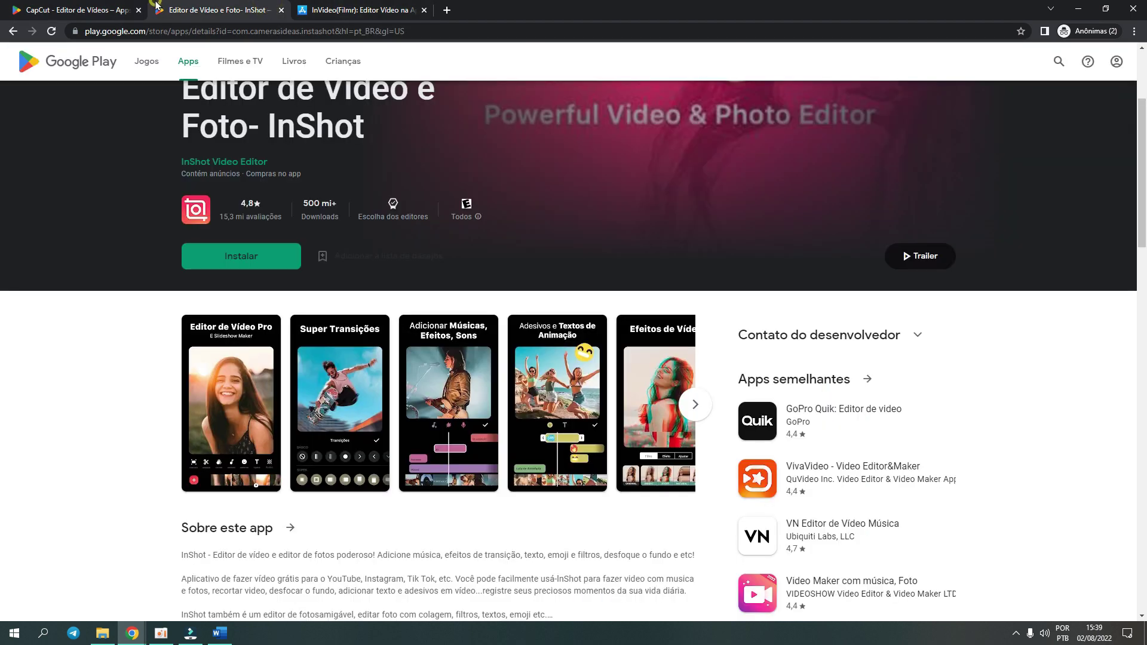
pyautogui.click(120, 7)
pyautogui.click(221, 7)
pyautogui.click(354, 6)
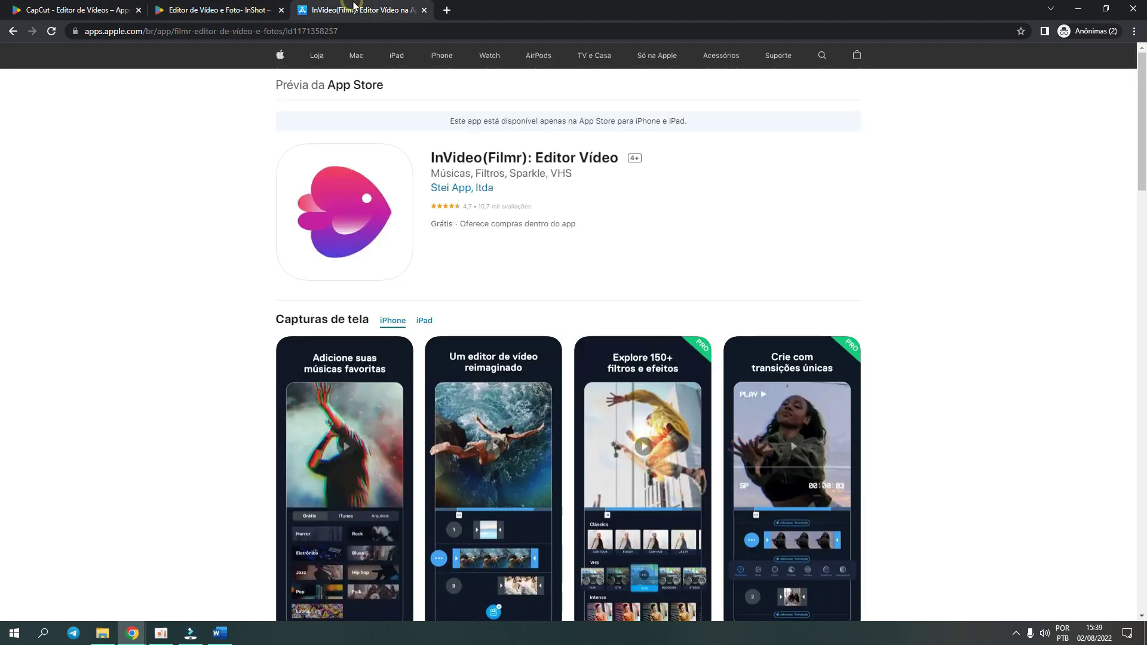
pyautogui.click(221, 7)
pyautogui.click(67, 7)
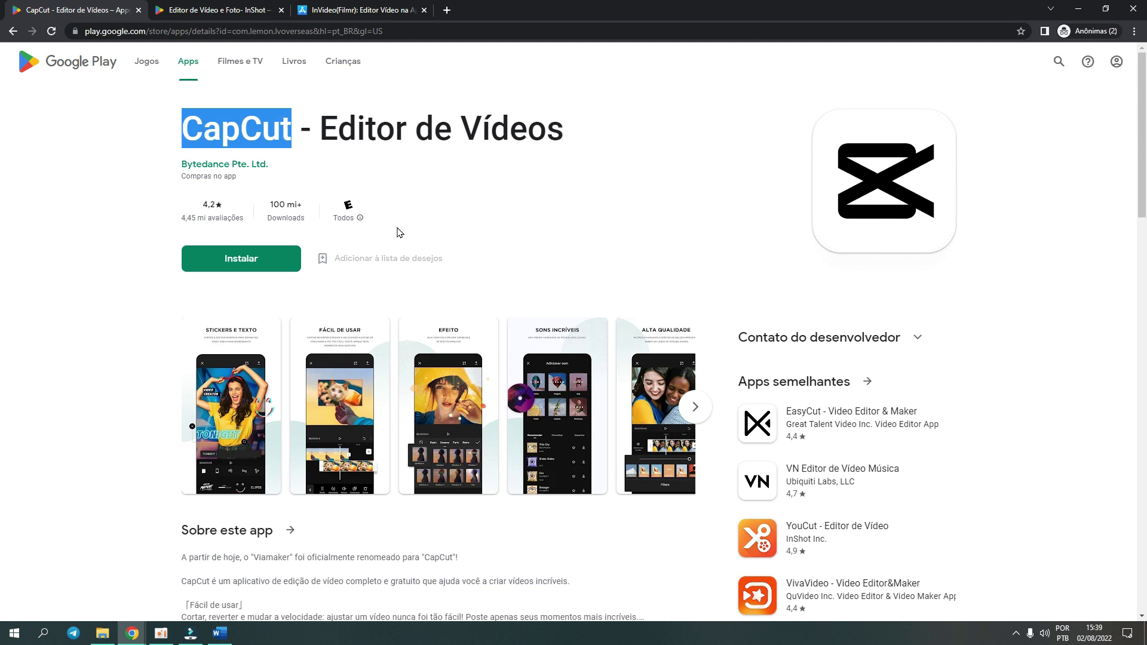
# - Open canva.com in a new browser tab and look over its home page
pyautogui.click(448, 10)
pyautogui.write('canva.com')
pyautogui.press('Return')
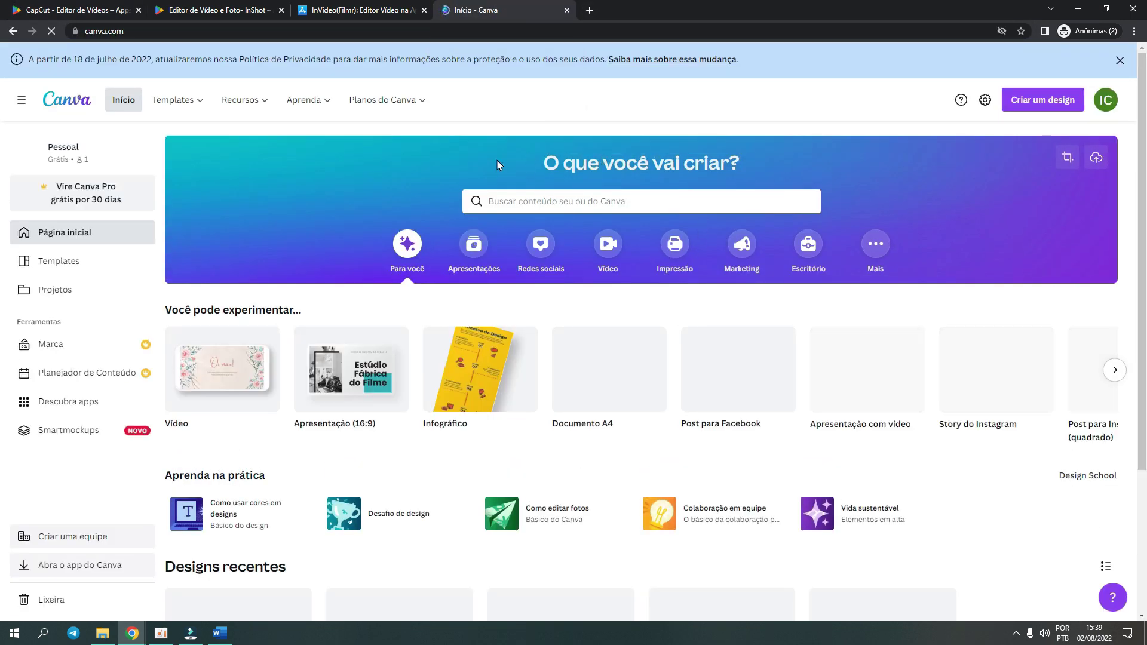
pyautogui.scroll(-3, 710, 207)
pyautogui.scroll(3, 710, 208)
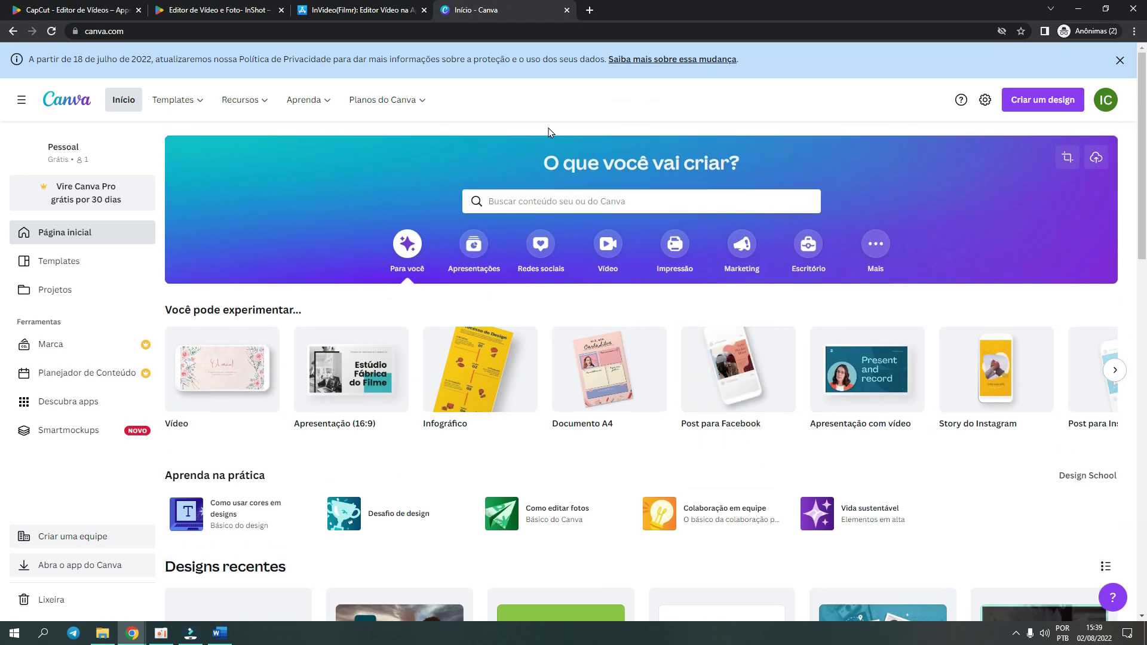
# - Open renderforest.com in another new tab and accept the offer to change the site's language to Portuguese
pyautogui.click(591, 11)
pyautogui.write('renderf')
pyautogui.press('Return')
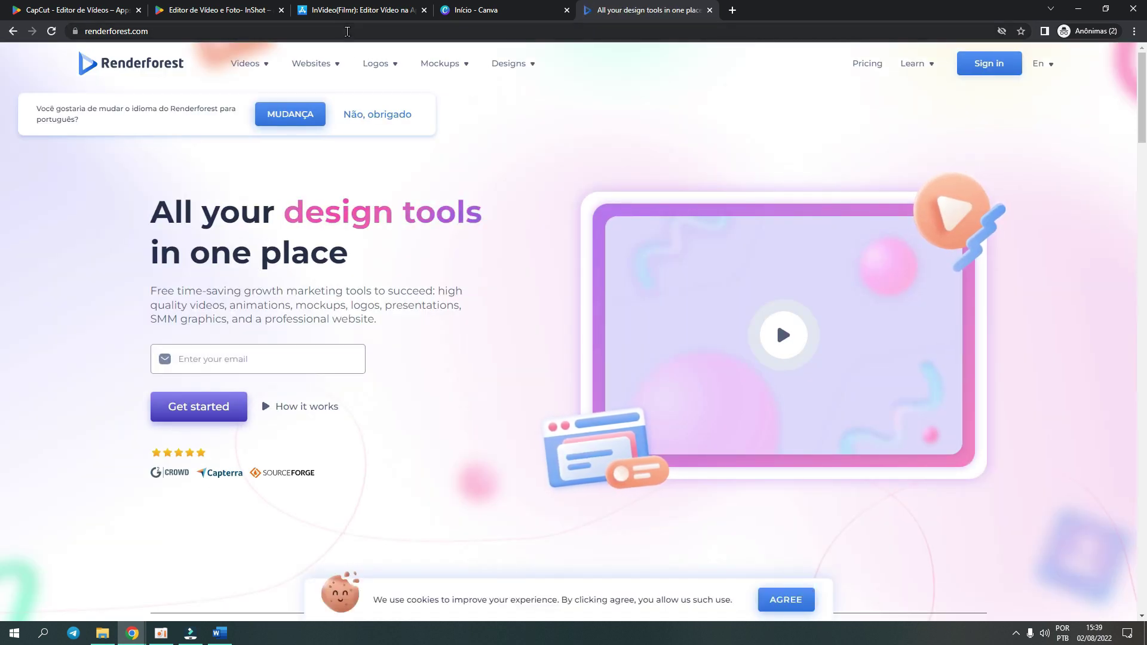
pyautogui.click(455, 6)
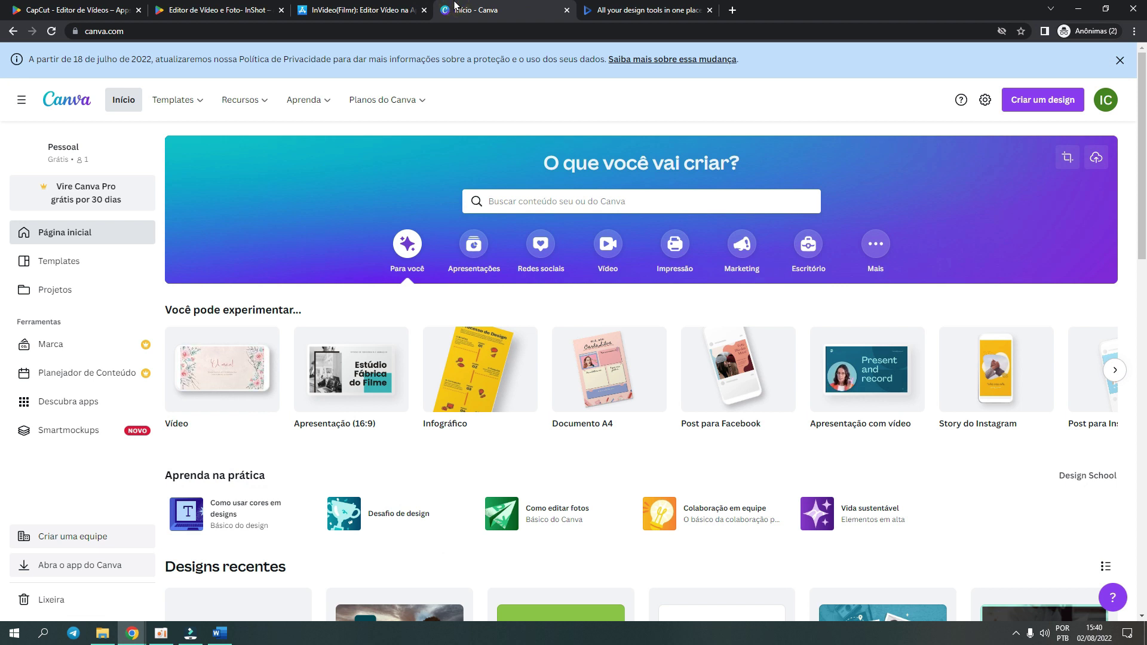
pyautogui.click(648, 10)
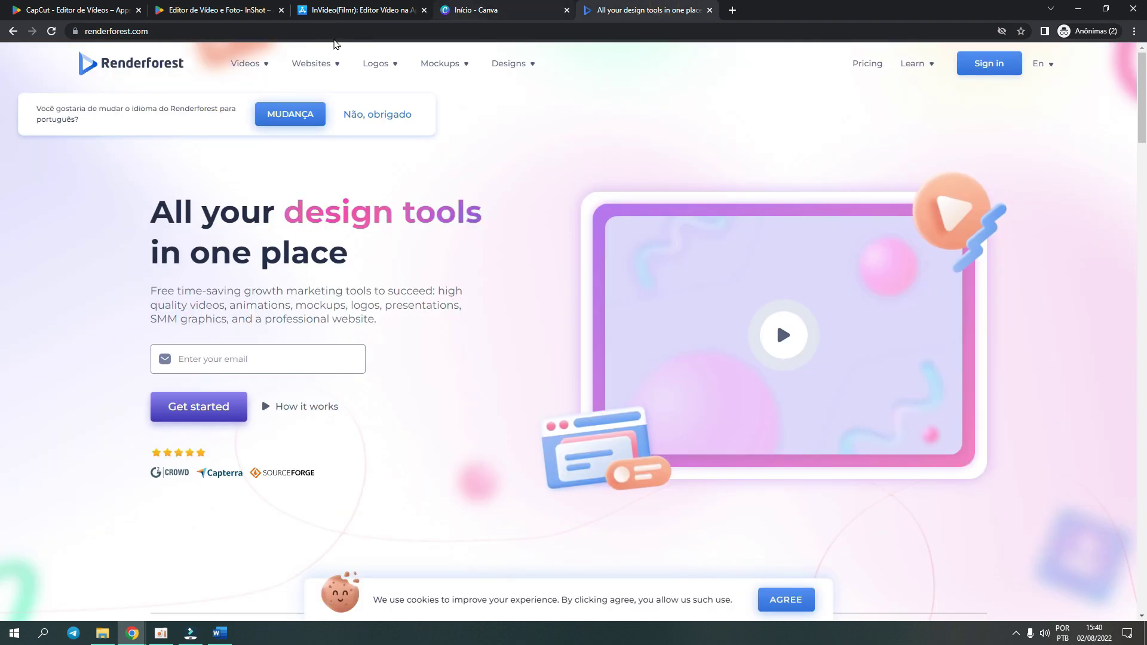
pyautogui.click(292, 119)
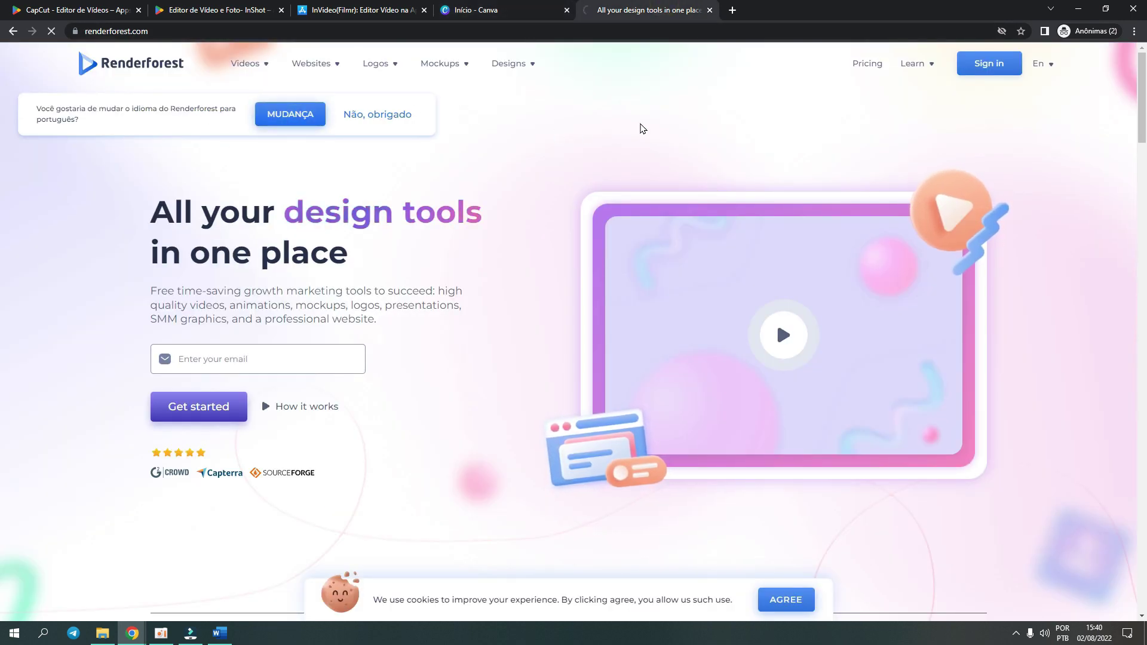
# - Go through the open Canva, Renderforest, InVideo (Filmr), InShot and CapCut pages as a recap, ending on CapCut
pyautogui.click(472, 10)
pyautogui.click(358, 10)
pyautogui.click(81, 7)
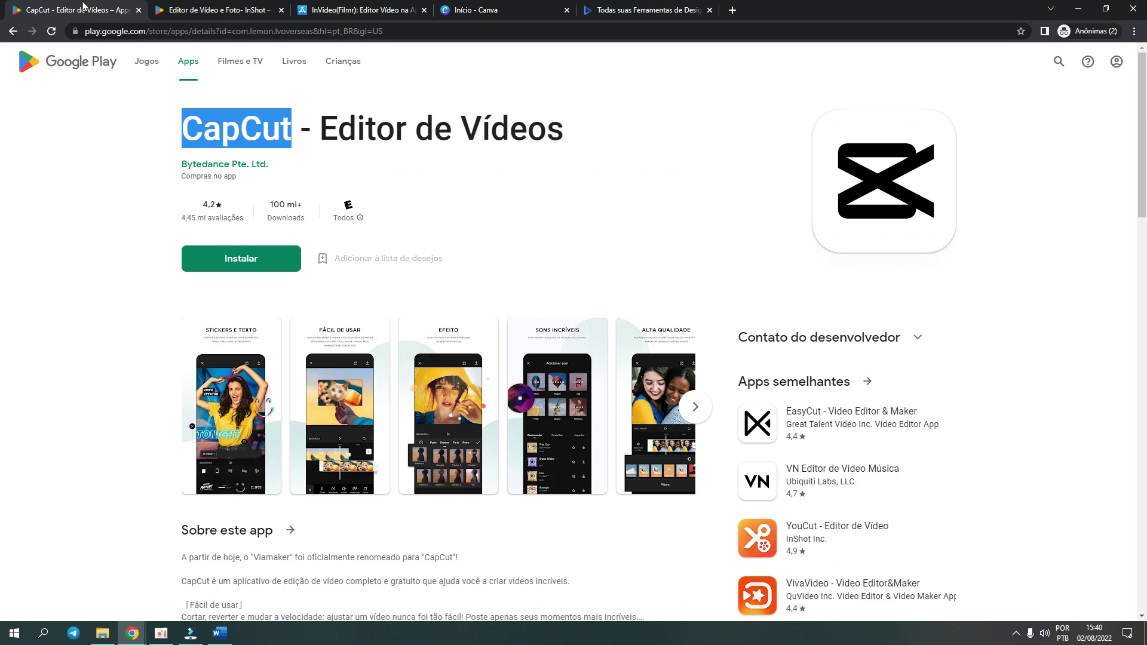
pyautogui.click(179, 7)
pyautogui.click(315, 6)
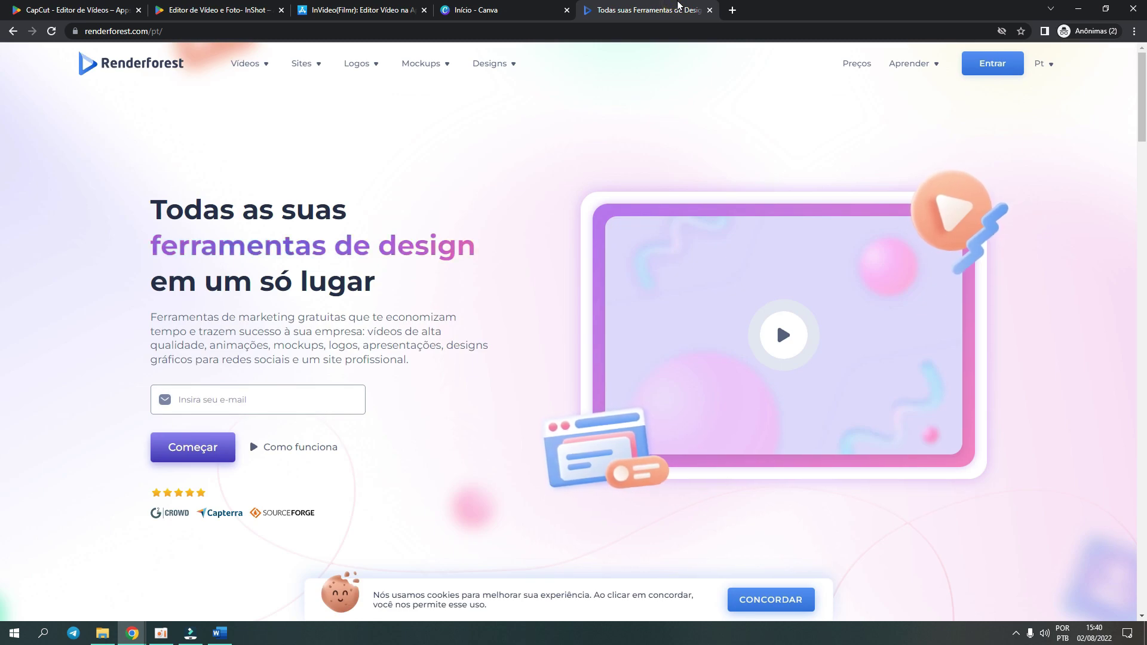
pyautogui.click(365, 10)
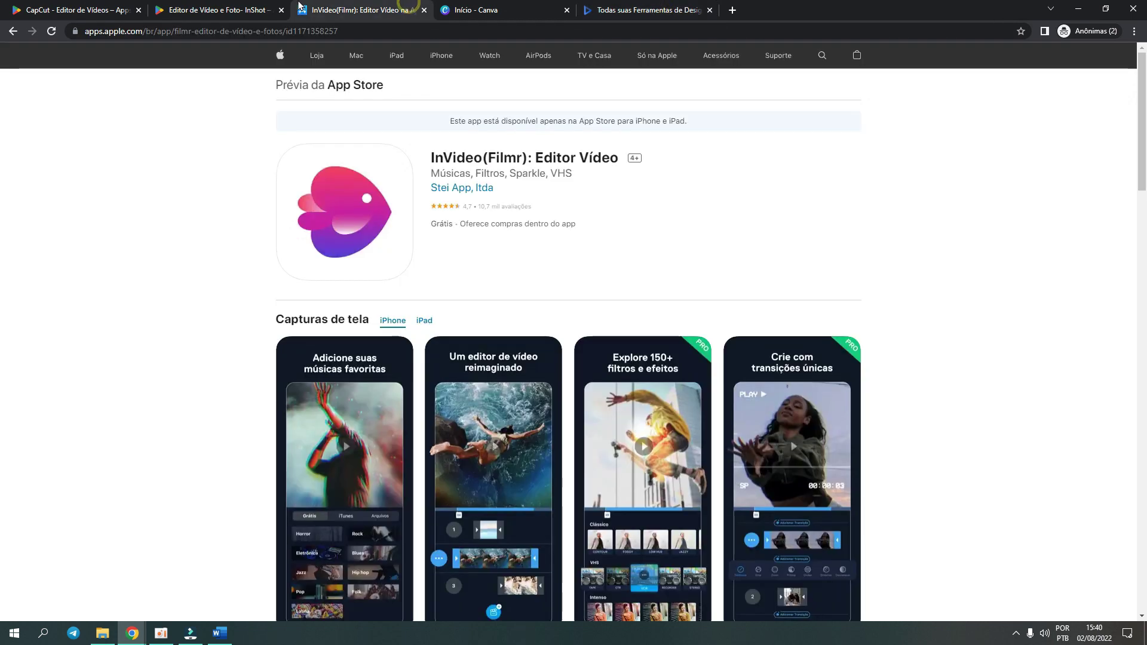
pyautogui.click(218, 10)
pyautogui.click(98, 7)
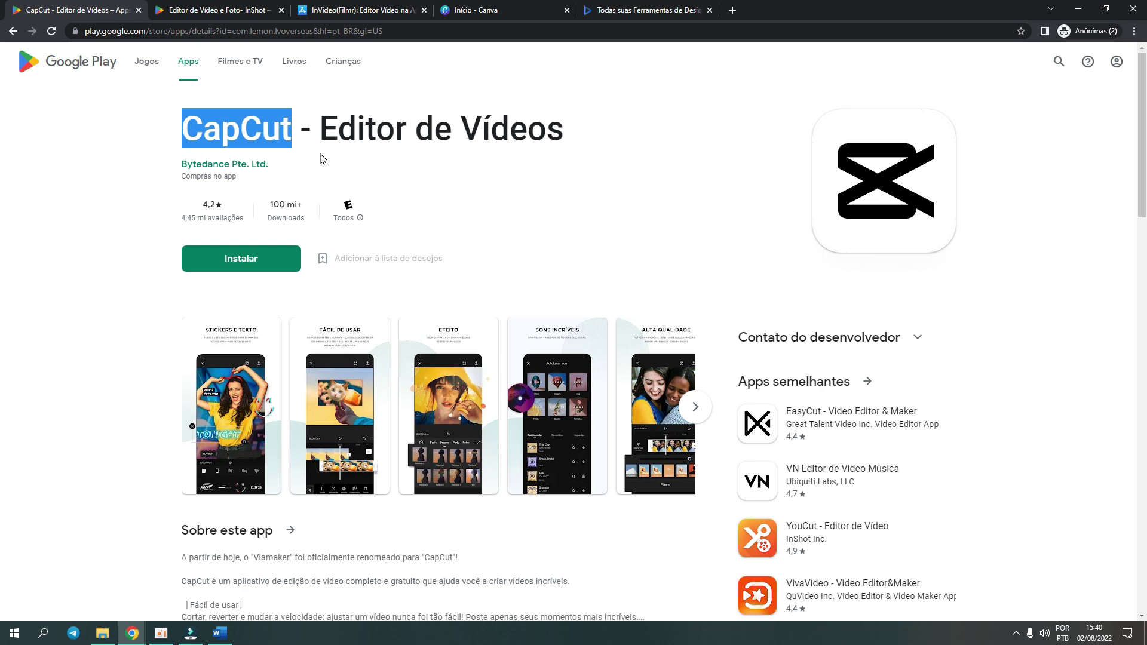
pyautogui.click(269, 8)
pyautogui.click(340, 12)
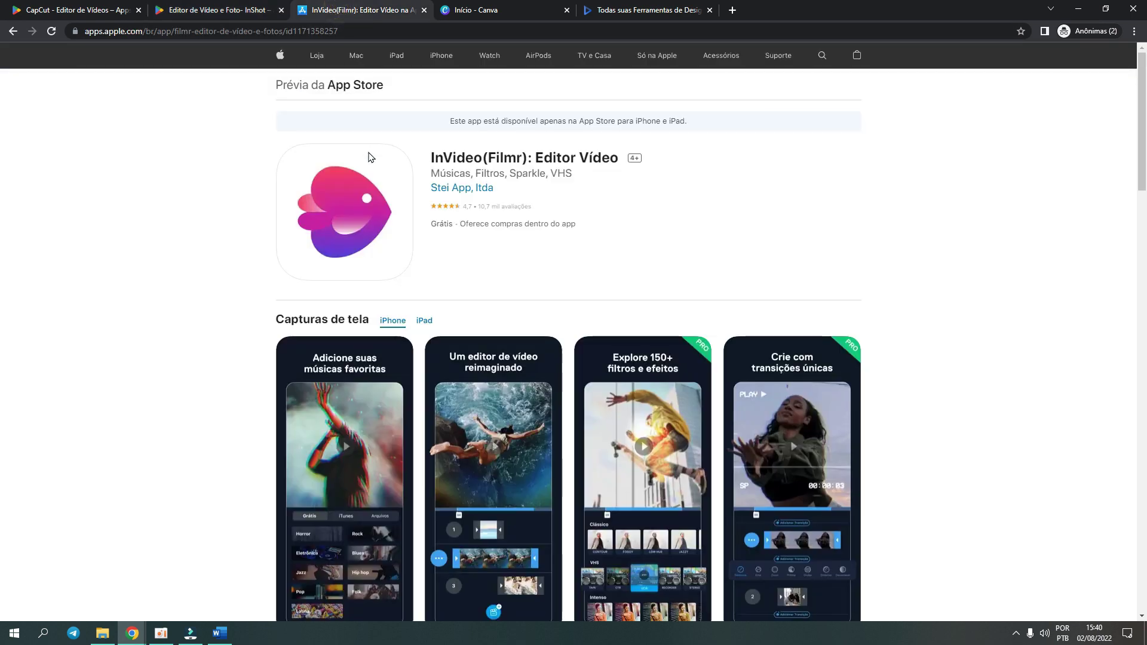
pyautogui.click(478, 10)
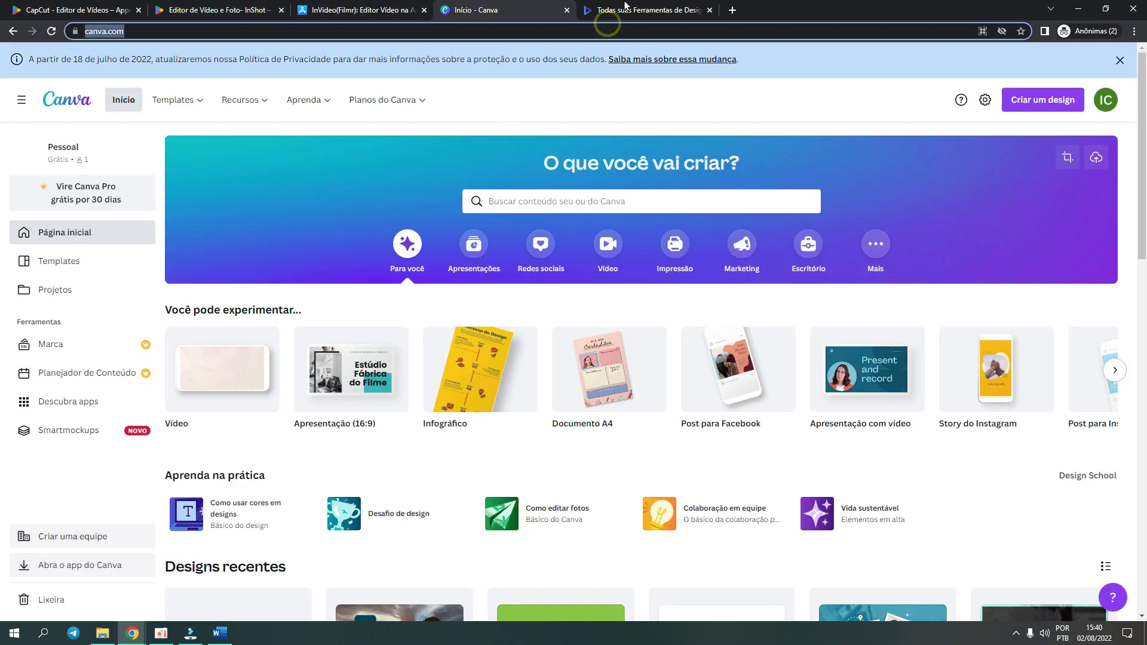
pyautogui.click(604, 11)
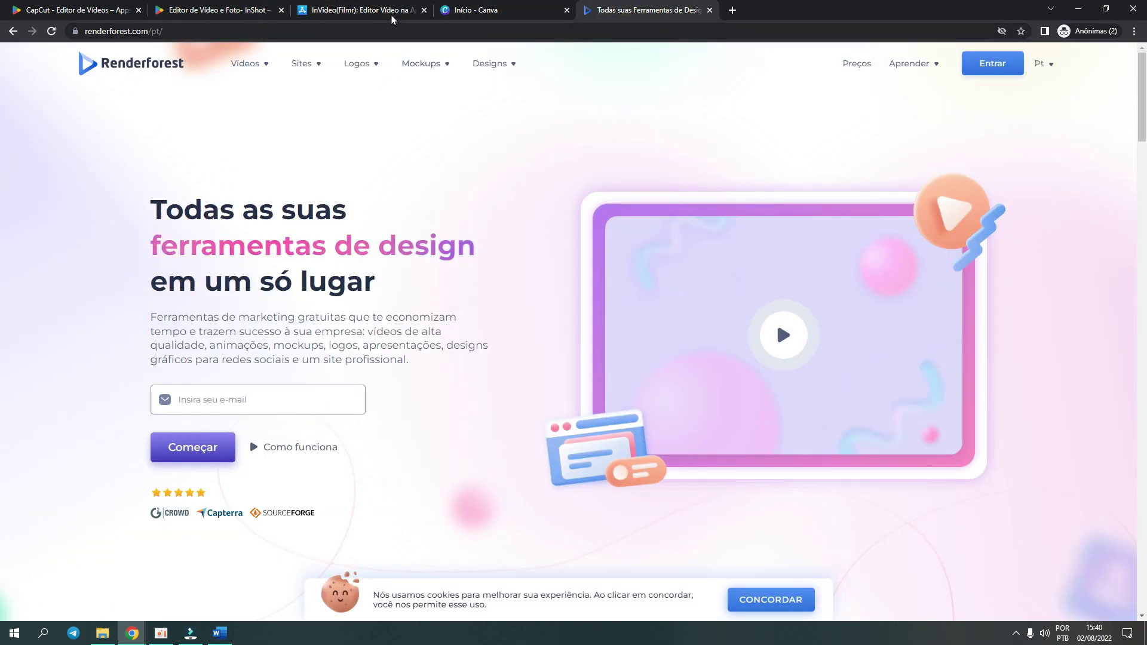
pyautogui.click(269, 8)
pyautogui.click(83, 6)
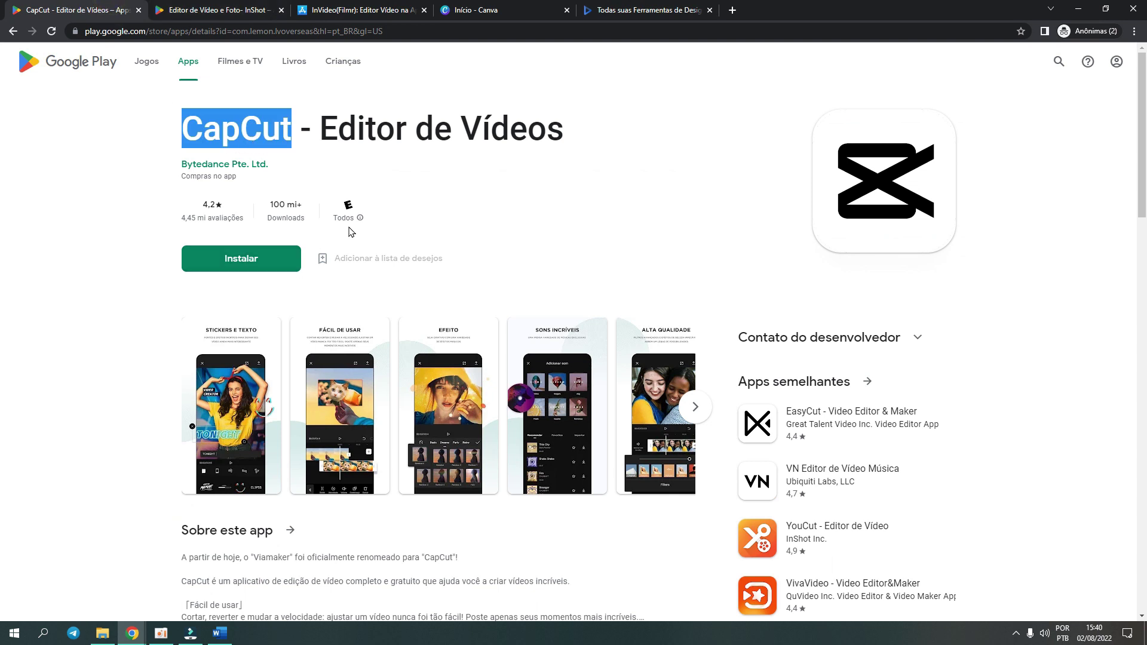
# - Switch to the GUIA DO INICIANTE document in Word and make "Gravar com Celular" under "Vídeos Aparecendo" bold and red
pyautogui.hotkey('alt', 'Tab')
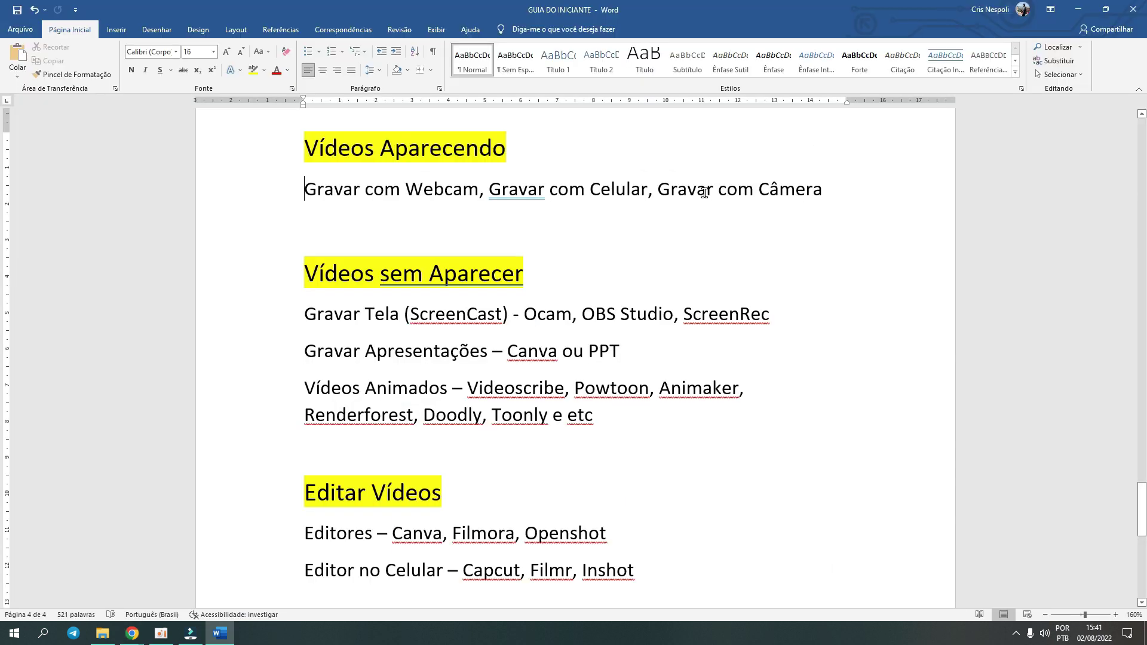
pyautogui.click(283, 147)
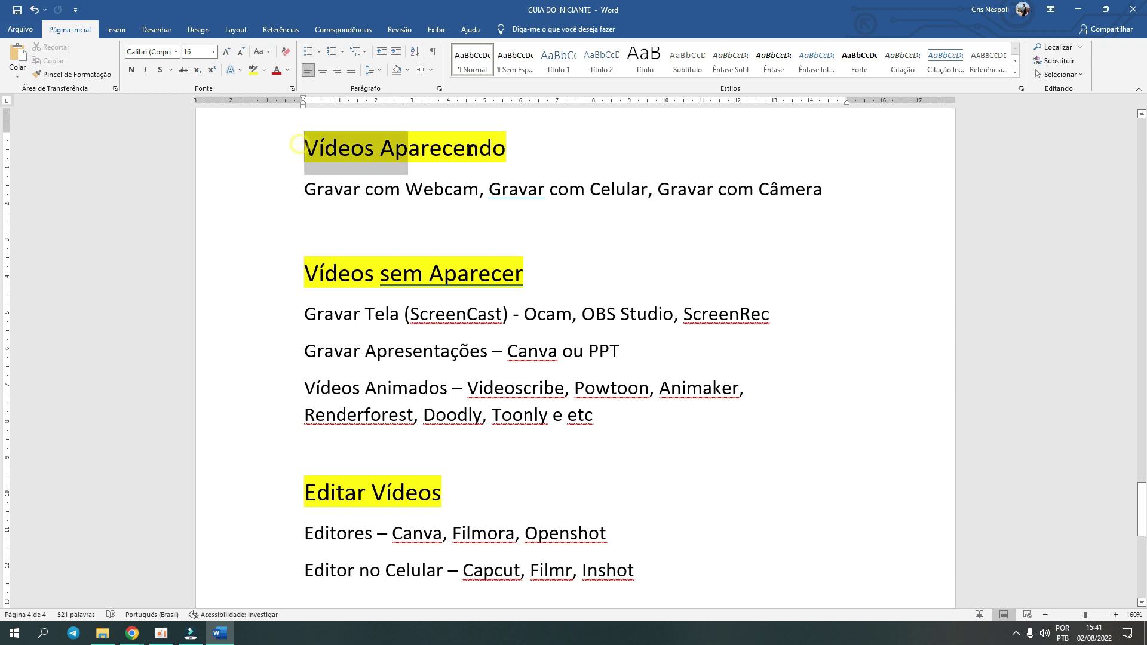
pyautogui.moveTo(303, 191); pyautogui.dragTo(815, 189)
pyautogui.click(493, 199)
pyautogui.click(815, 189)
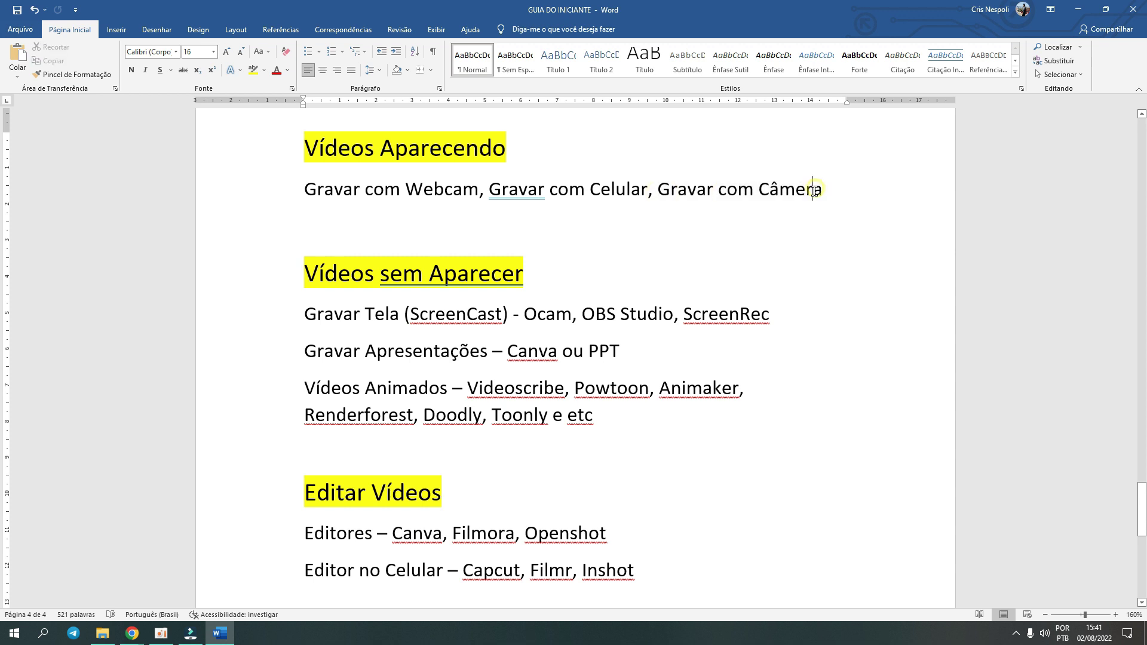
pyautogui.click(648, 189)
pyautogui.keyDown('shift'); pyautogui.click(487, 182); pyautogui.keyUp('shift')
pyautogui.click(132, 70)
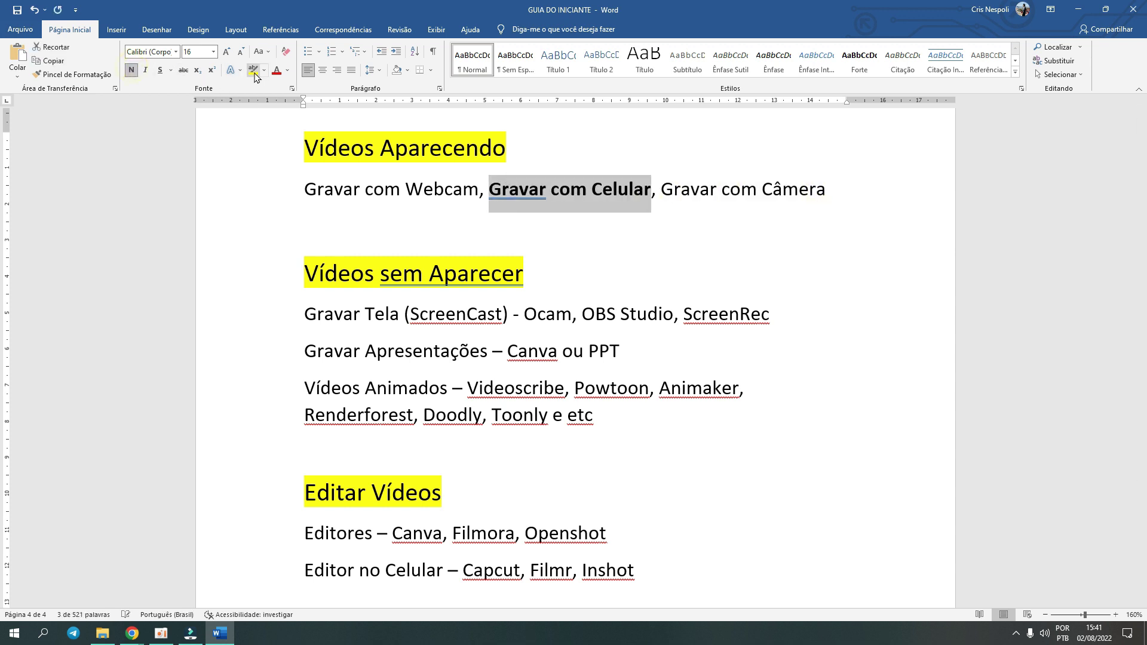
pyautogui.click(277, 70)
pyautogui.click(549, 212)
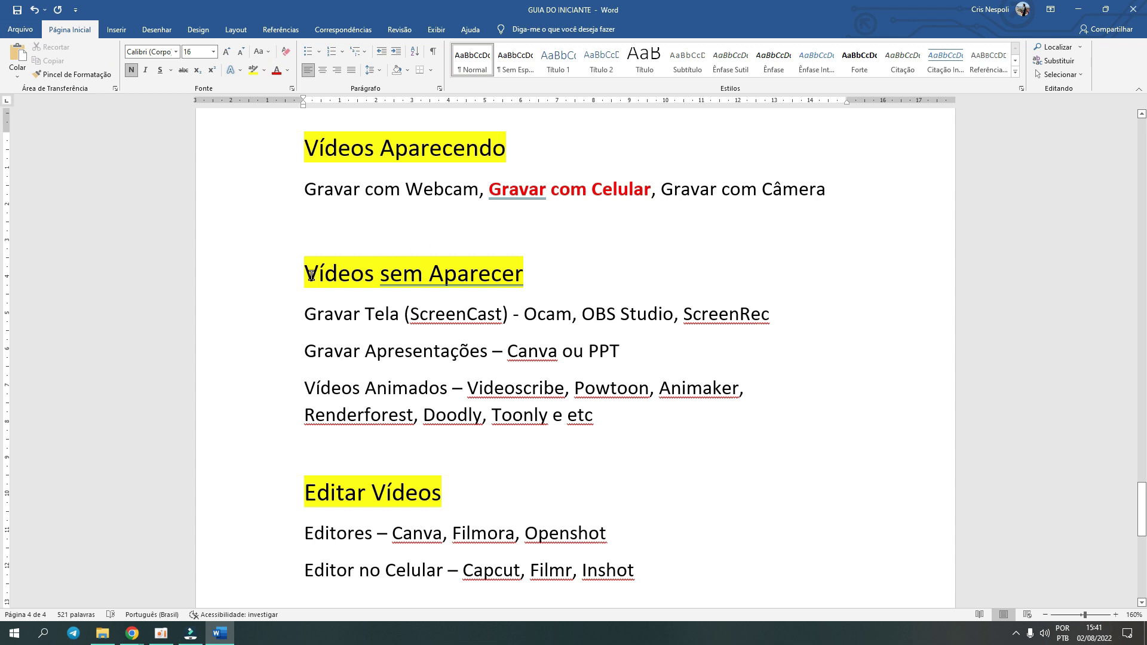
# - Make "Ocam" in the "Gravar Tela (ScreenCast)" line under "Vídeos sem Aparecer" bold and red
pyautogui.moveTo(335, 275); pyautogui.dragTo(506, 281)
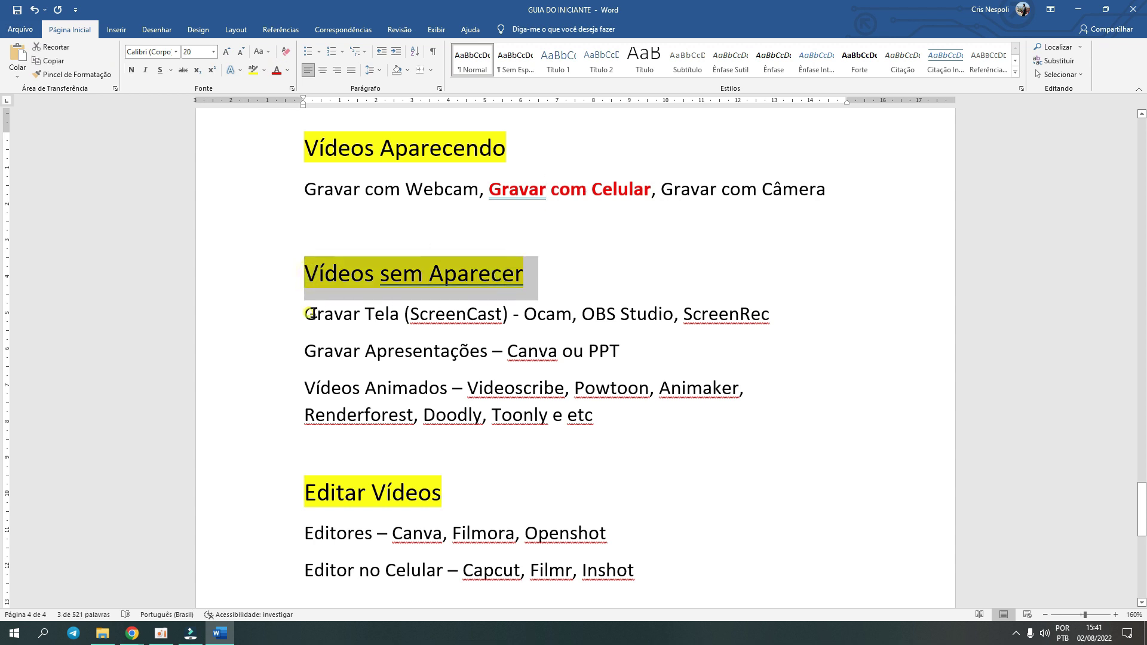
pyautogui.moveTo(313, 313); pyautogui.dragTo(572, 315)
pyautogui.click(595, 314)
pyautogui.click(763, 312)
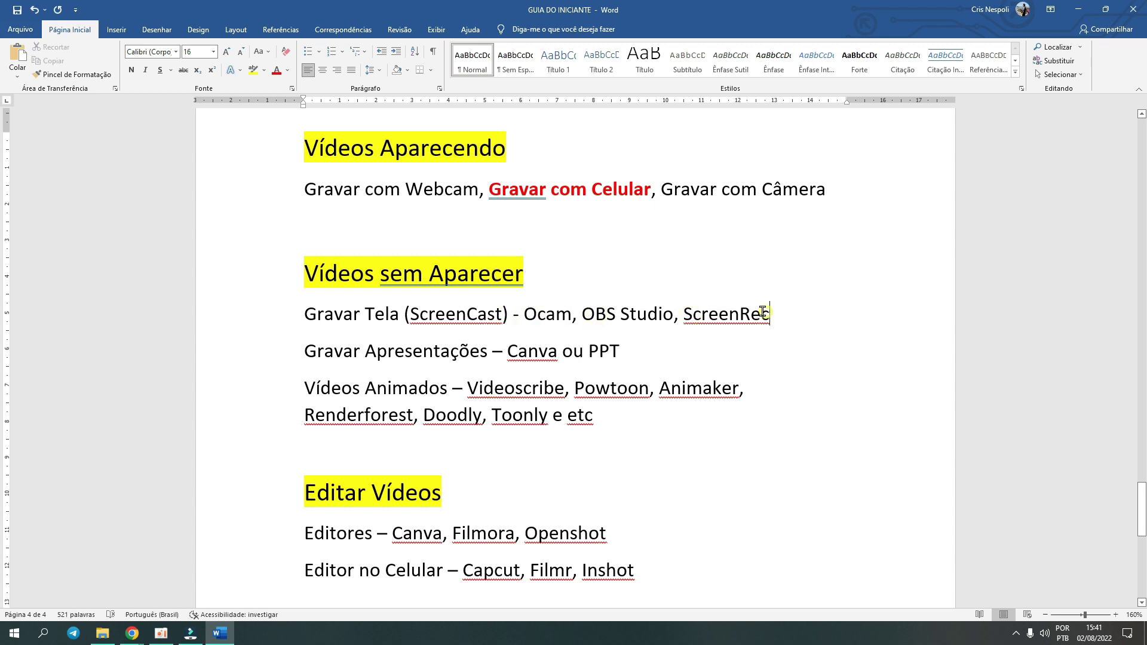
pyautogui.moveTo(763, 312); pyautogui.dragTo(572, 315)
pyautogui.doubleClick(532, 315)
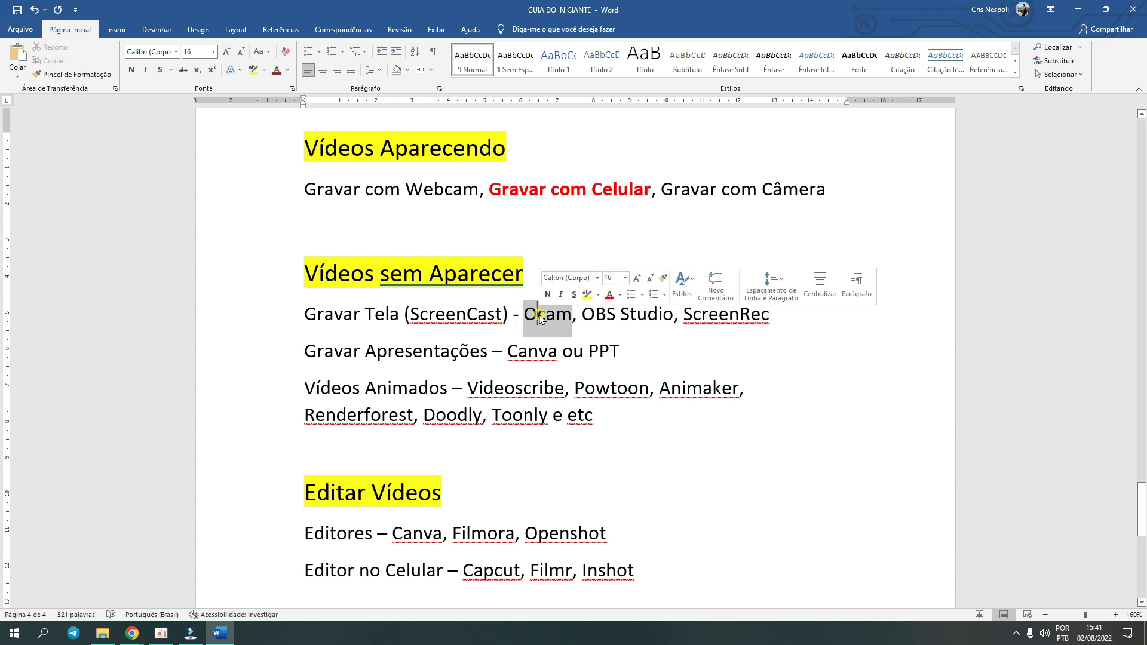
pyautogui.click(132, 71)
pyautogui.click(275, 70)
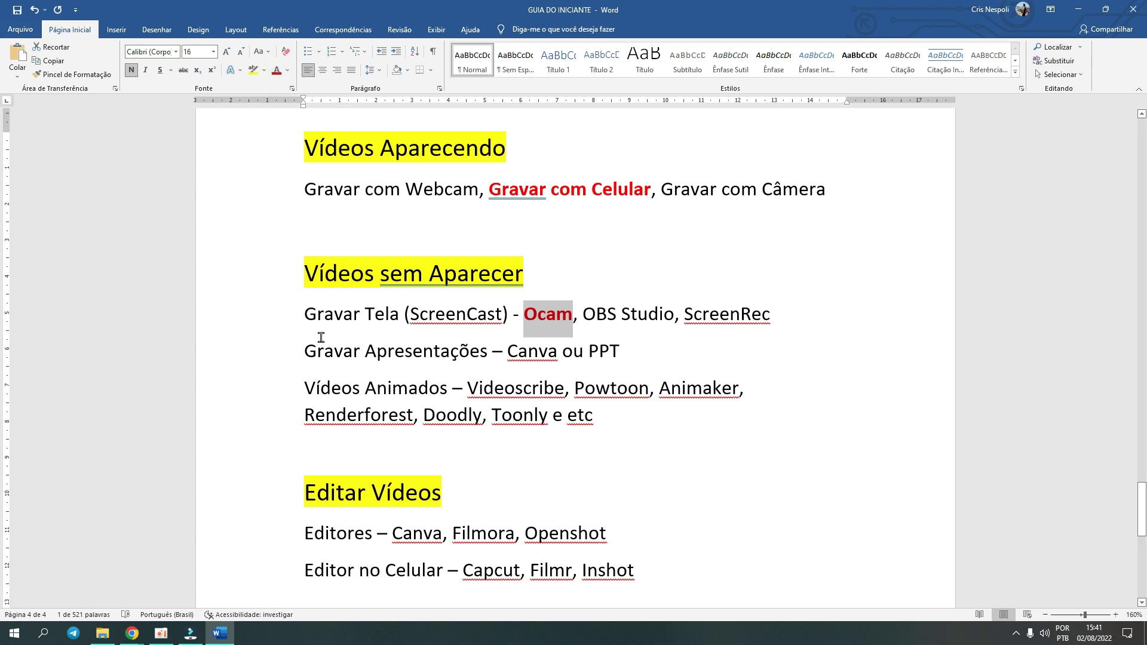
# - Select the word "PPT" in the "Gravar Apresentações" line
pyautogui.moveTo(306, 351); pyautogui.dragTo(596, 349)
pyautogui.click(596, 349)
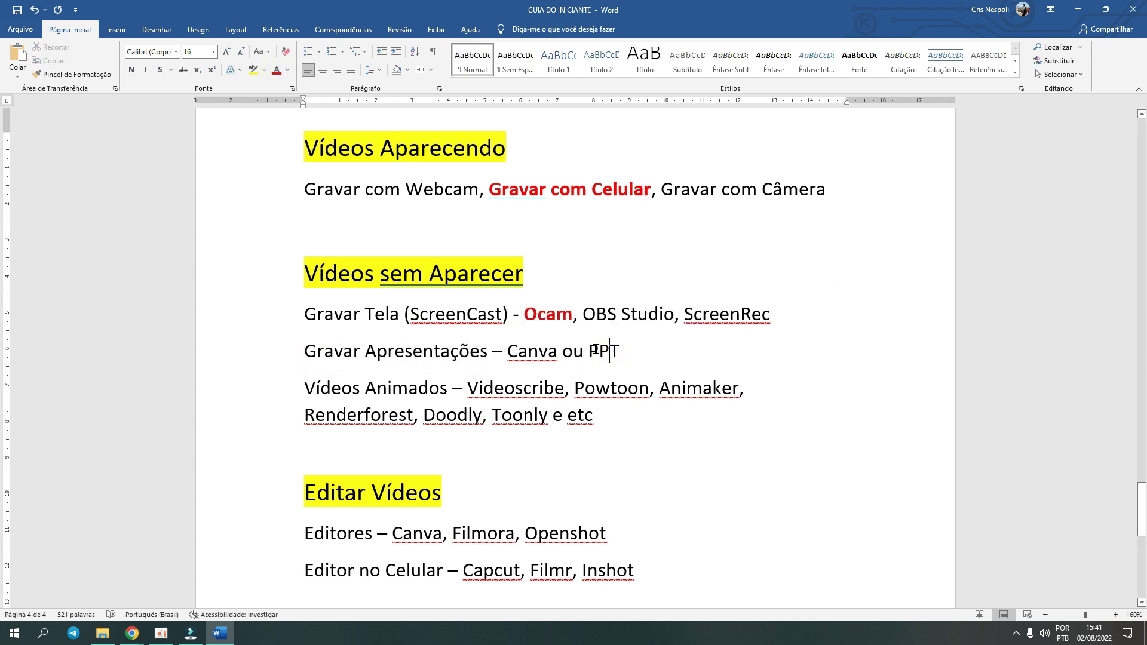
pyautogui.doubleClick(595, 350)
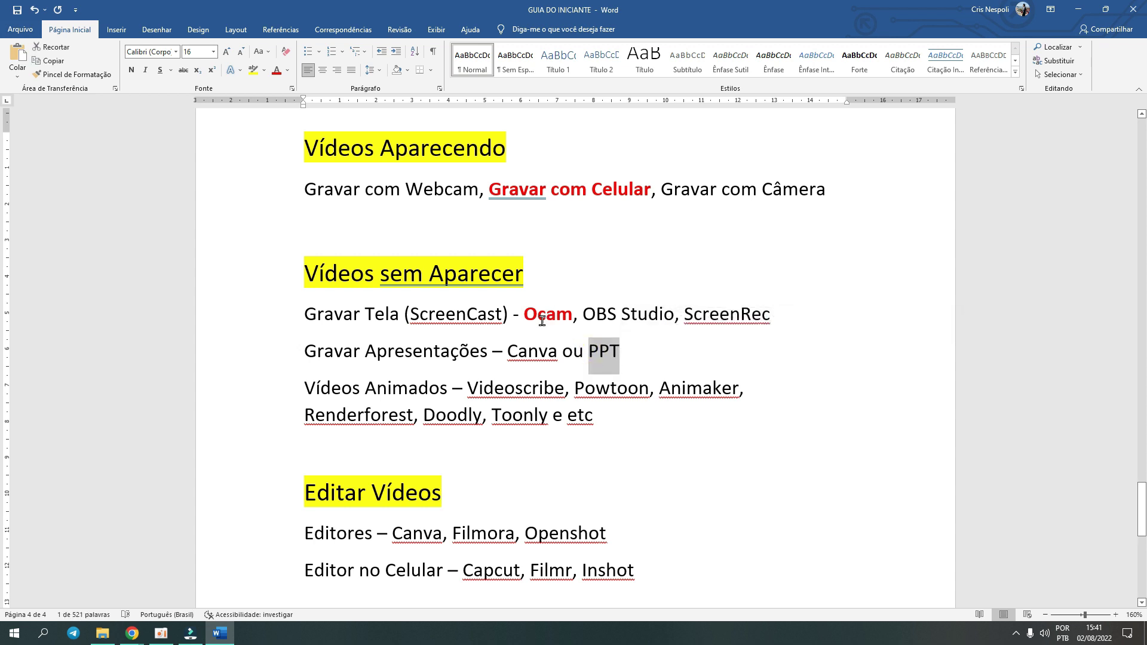